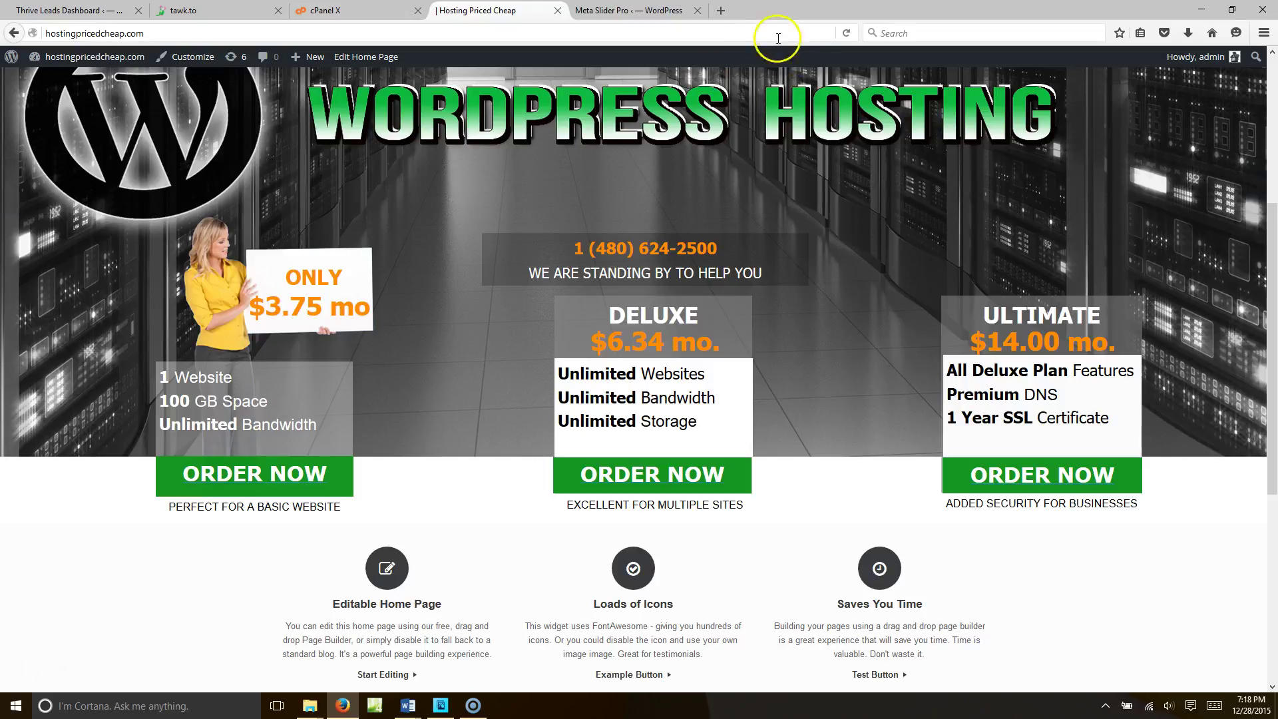
Open the creatingwebsite.org home page in a new browser tab.
left_click(721, 13)
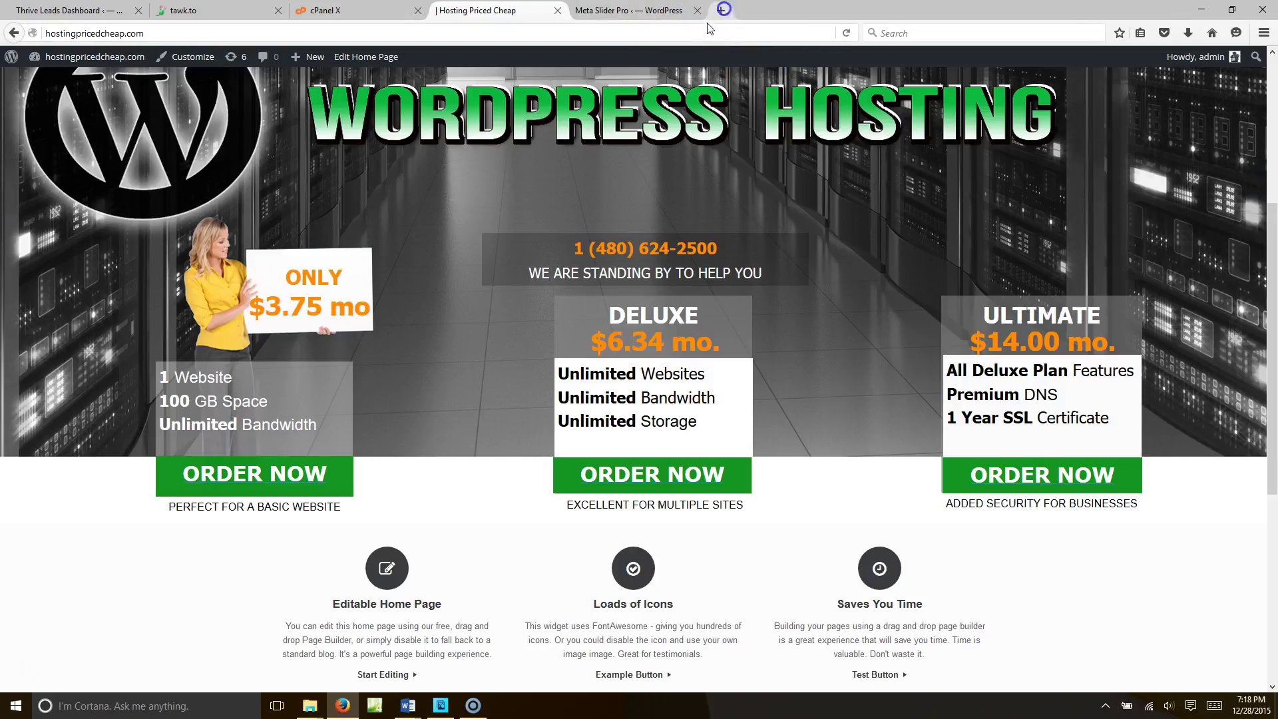
type("cr")
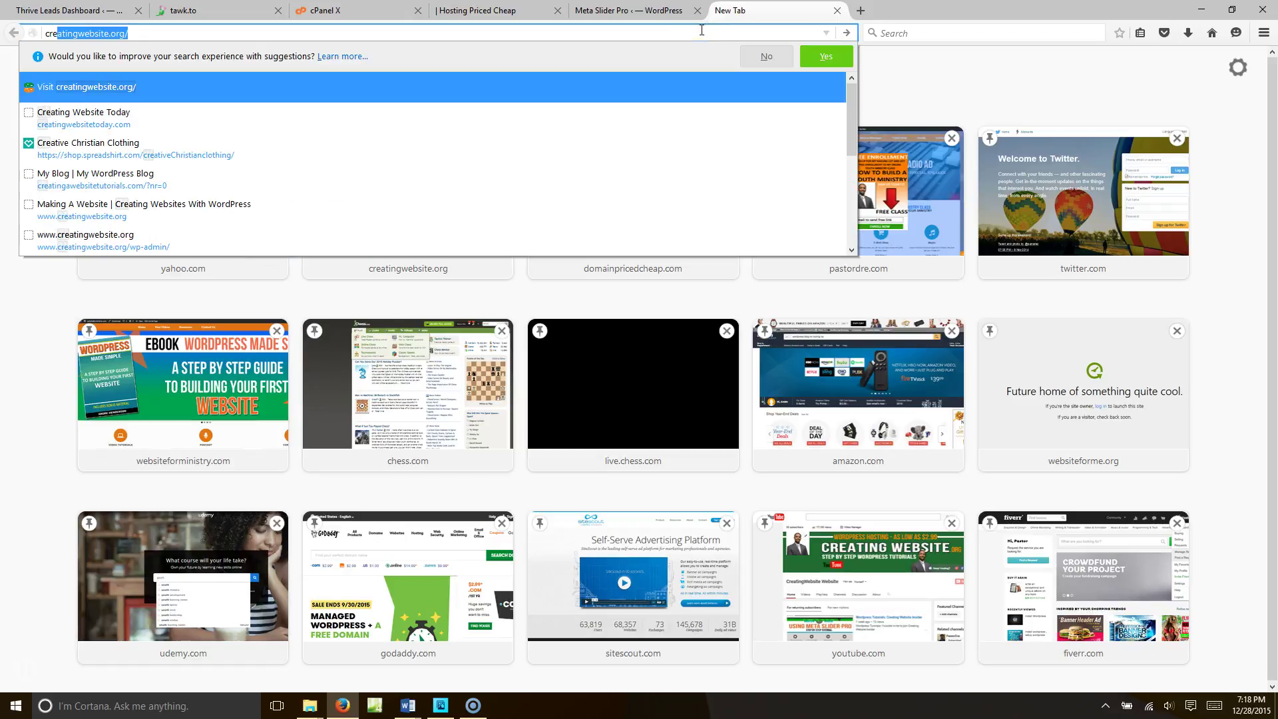
type("e")
key("Return")
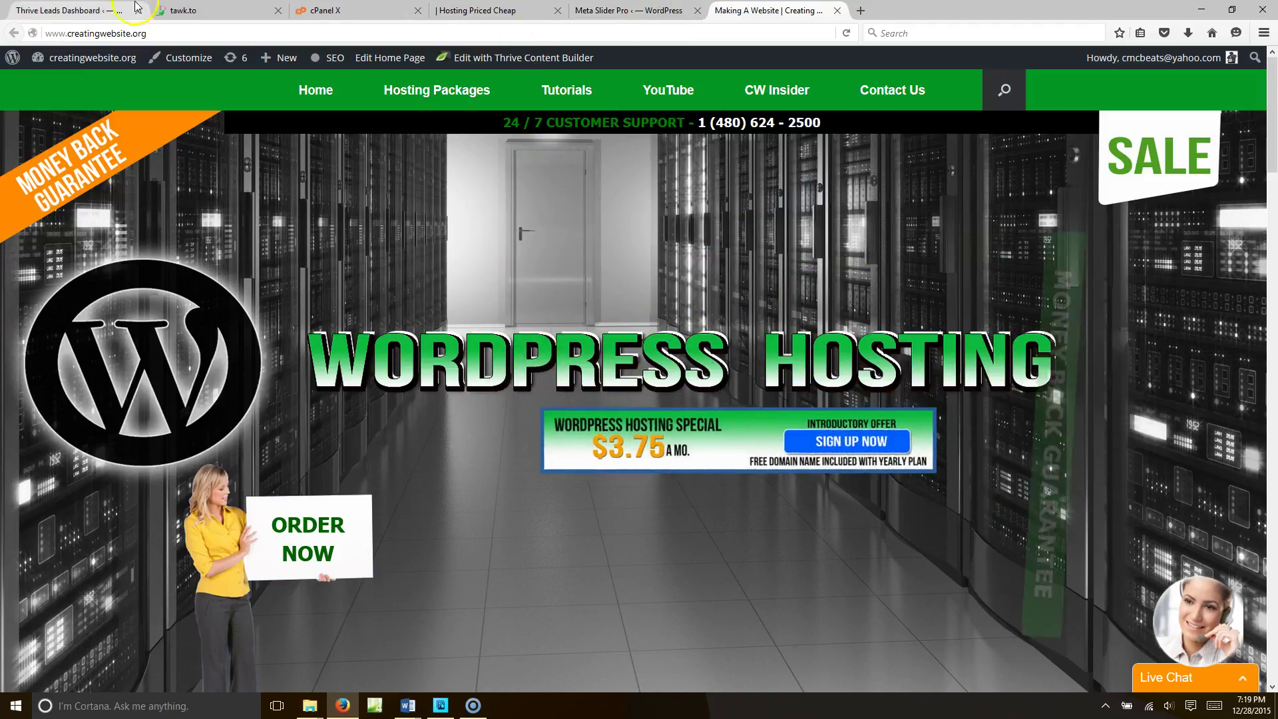
Review the banner and the hosting packages on the hostingpricedcheap.com home page.
left_click(515, 13)
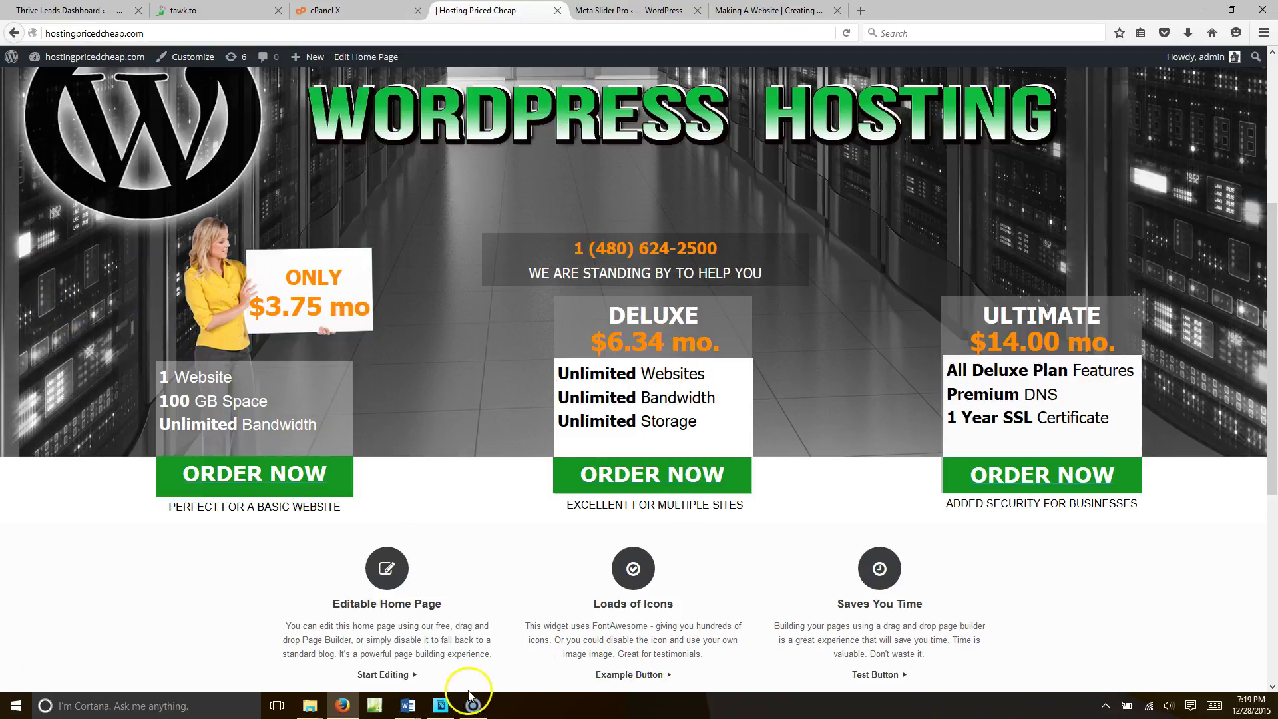
left_click(440, 705)
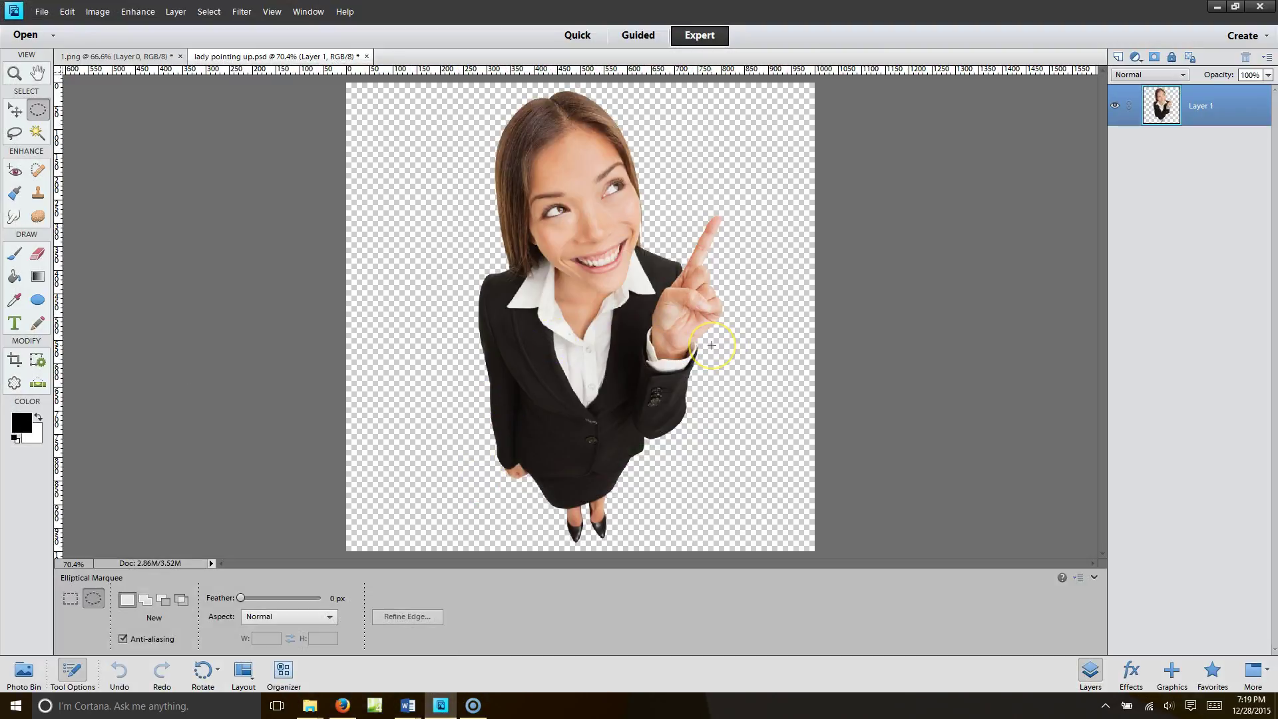
left_click(438, 704)
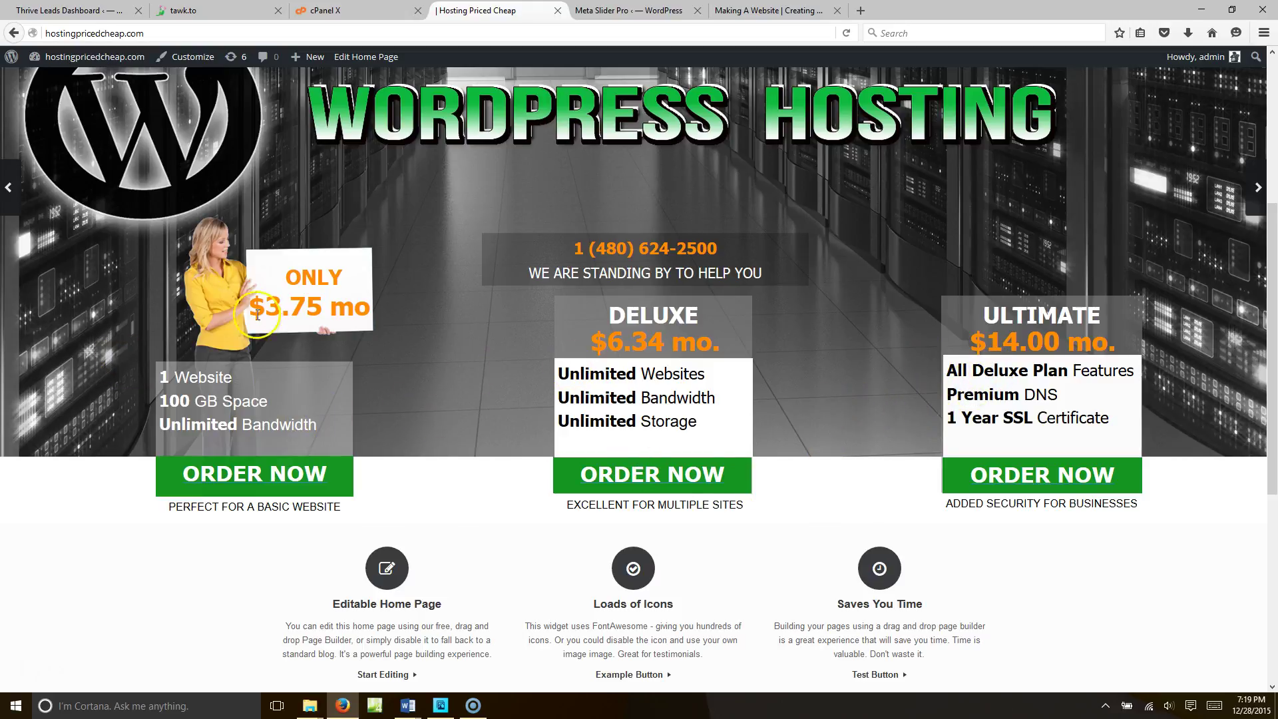
scroll(642, 307, "up", 5)
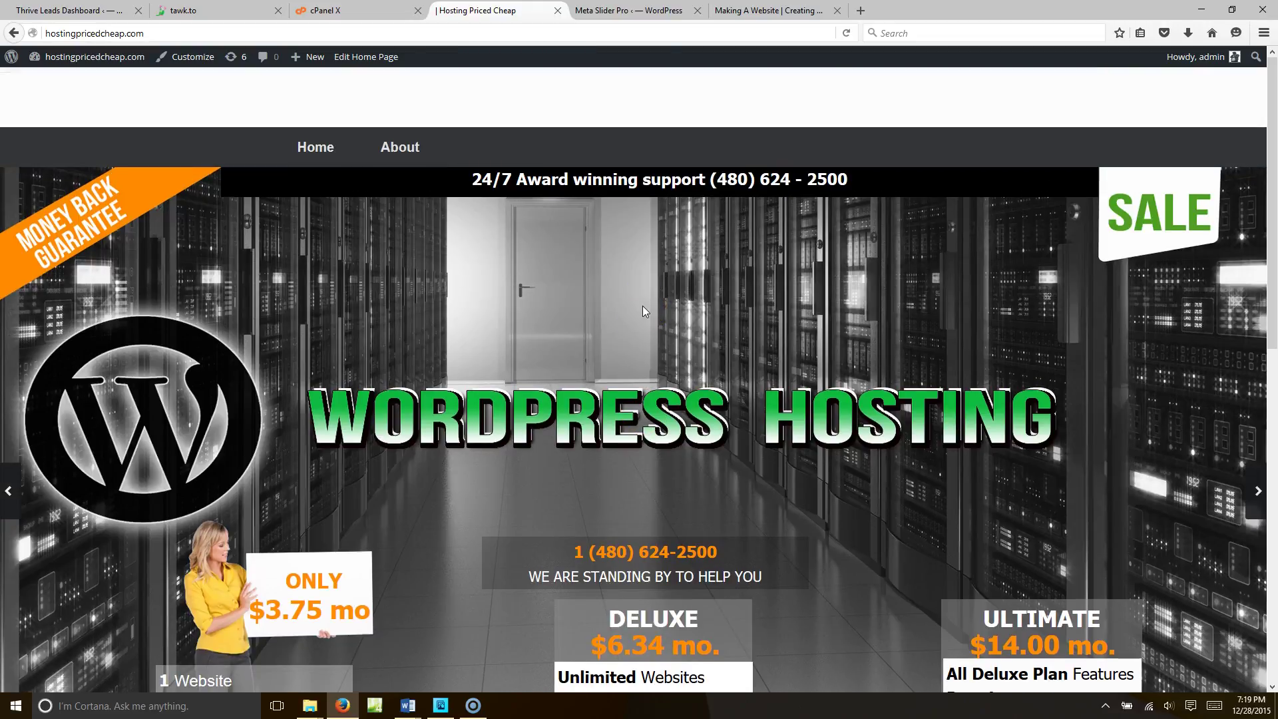
scroll(642, 305, "down", 4)
scroll(641, 305, "up", 4)
Open the WordPress dashboard of the hostingpricedcheap.com site.
left_click(775, 11)
left_click(63, 59)
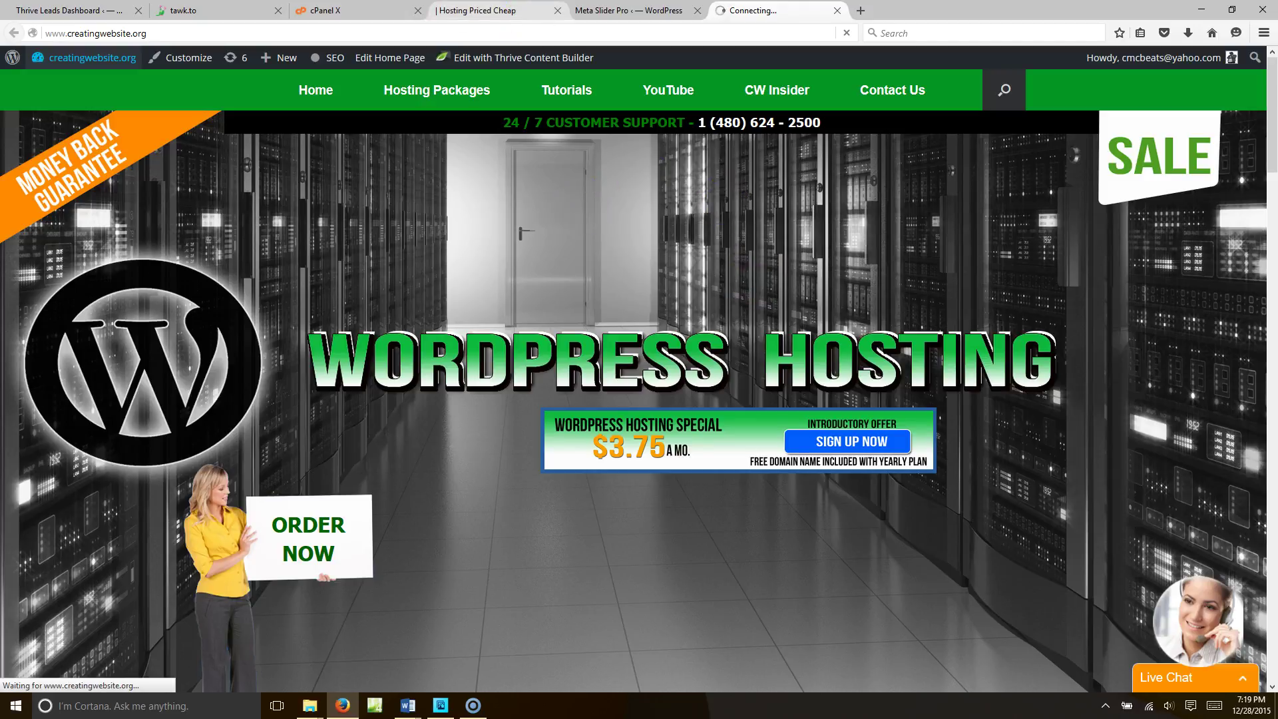
left_click(491, 11)
mouse_move(94, 58)
left_click(70, 82)
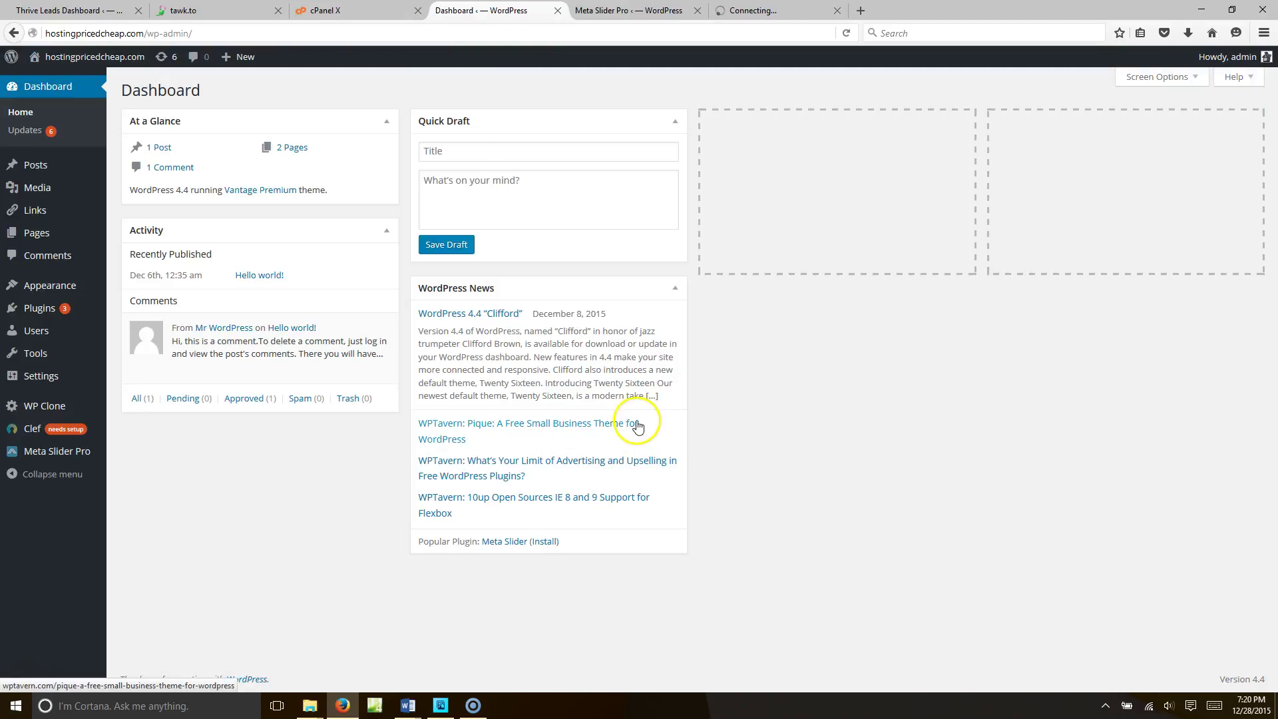
Open the home page slider's layer slide in the Meta Slider Pro layer editor and inspect its design.
left_click(80, 451)
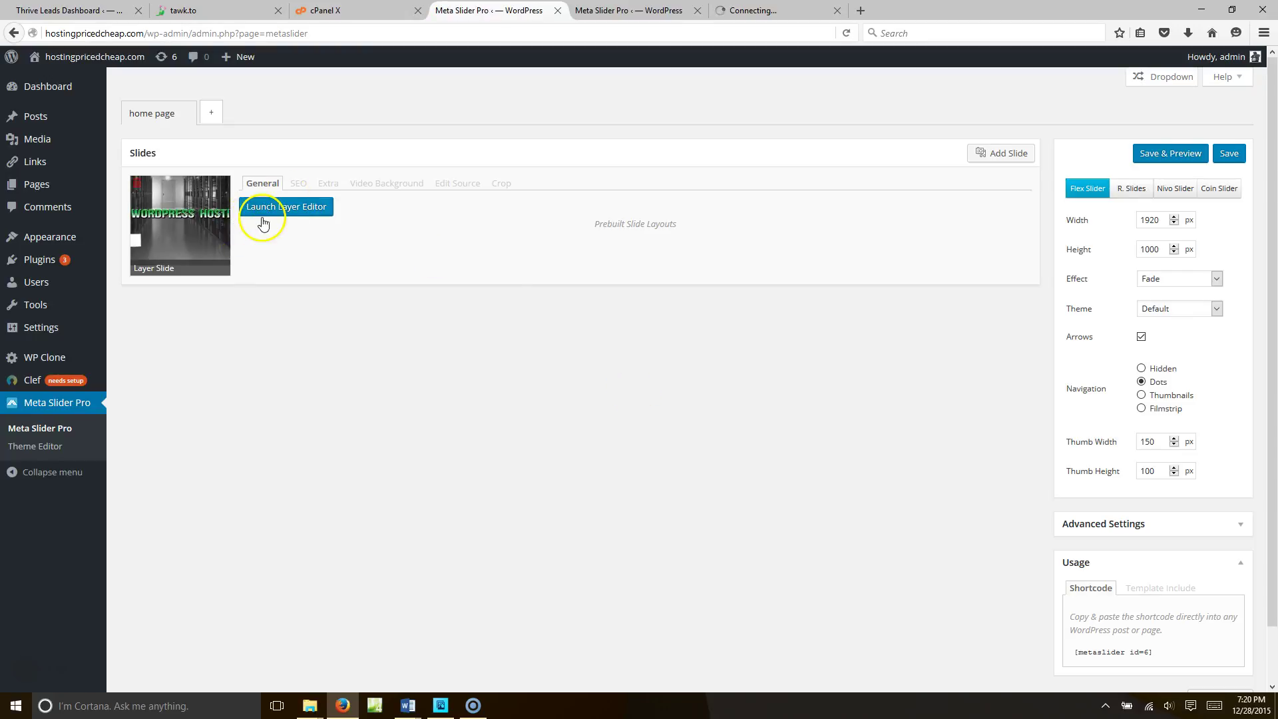
left_click(263, 223)
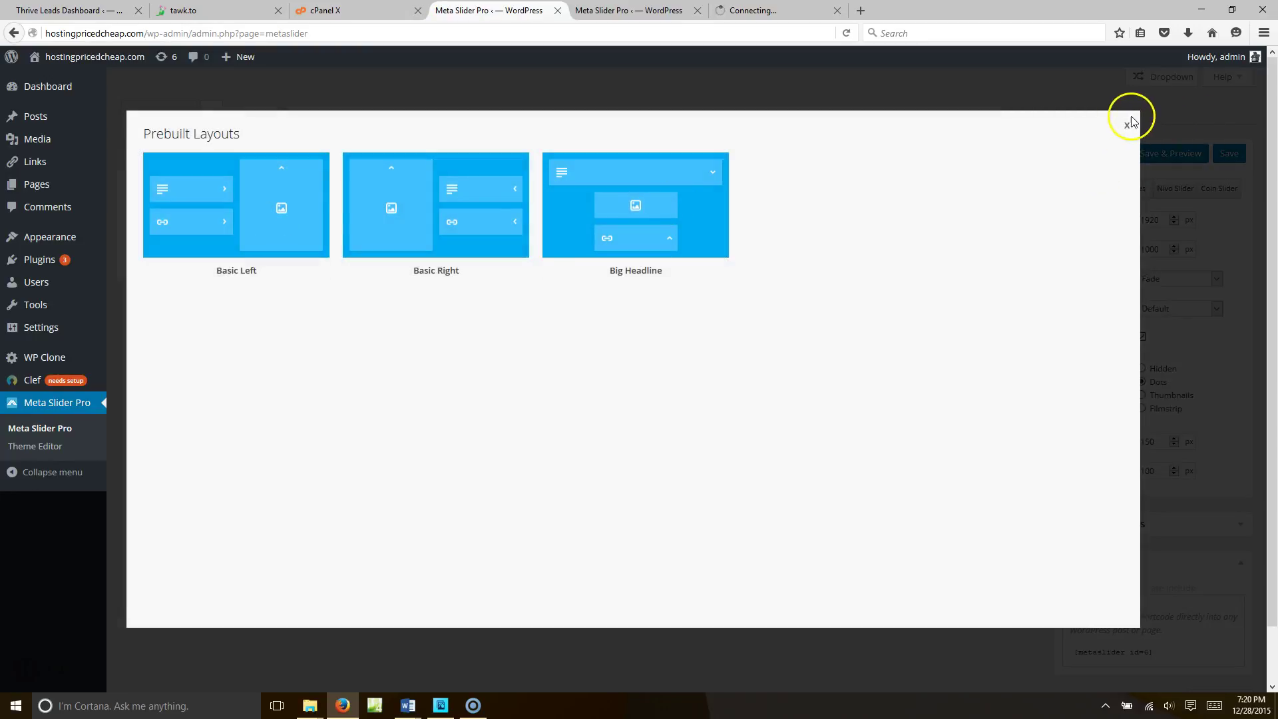
left_click(1130, 123)
left_click(279, 206)
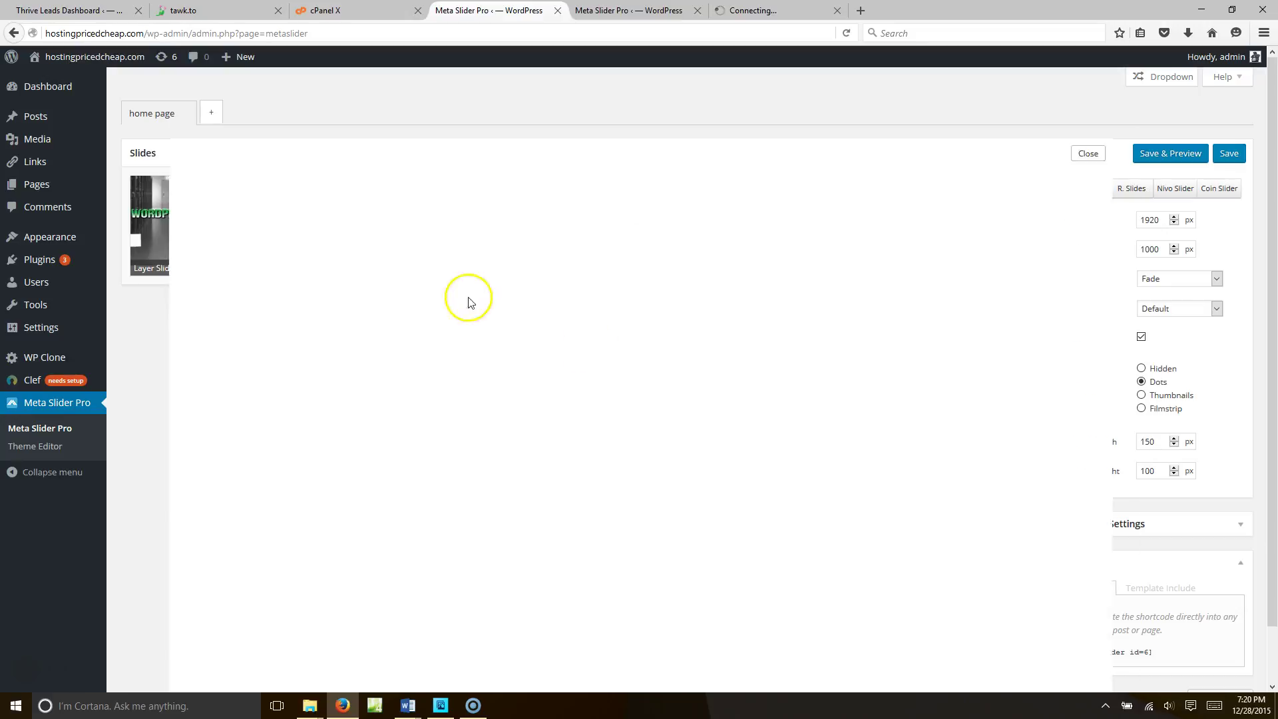
scroll(804, 493, "down", 2)
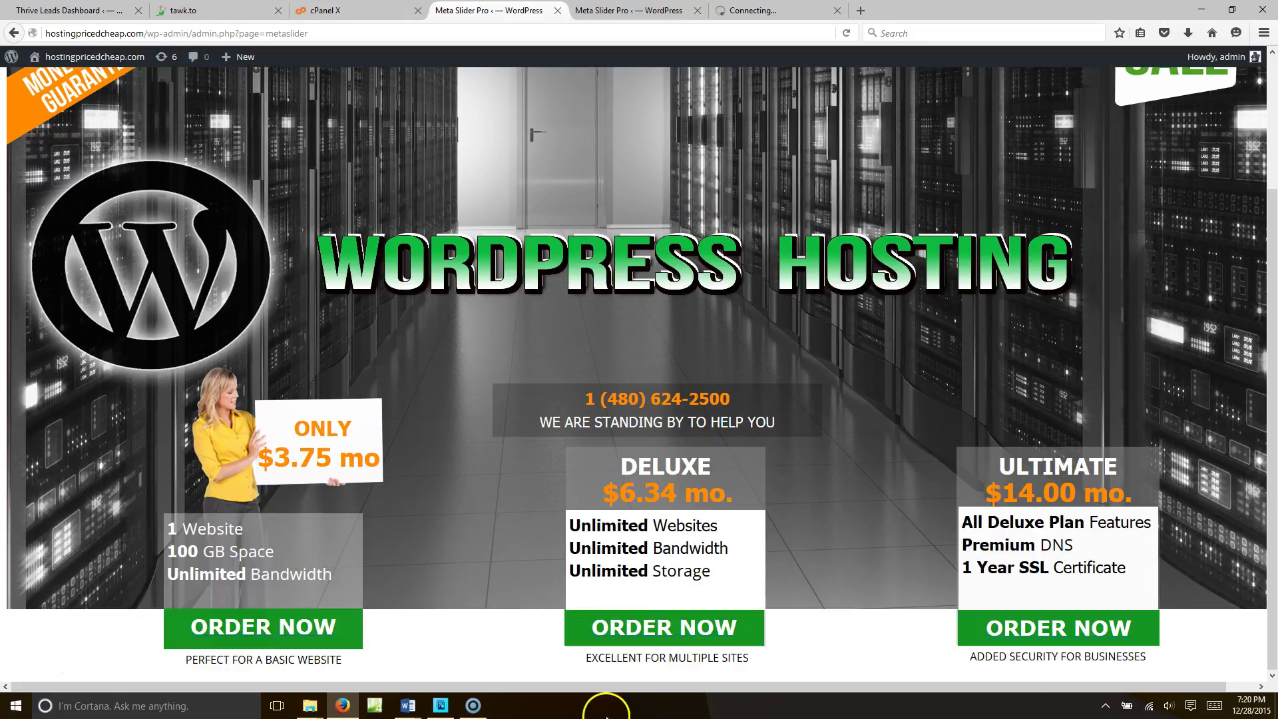
Switch to Photoshop Elements and open wordpress-hosting.jpg from OneDrive's creating website.org > home page slider folder.
left_click(440, 704)
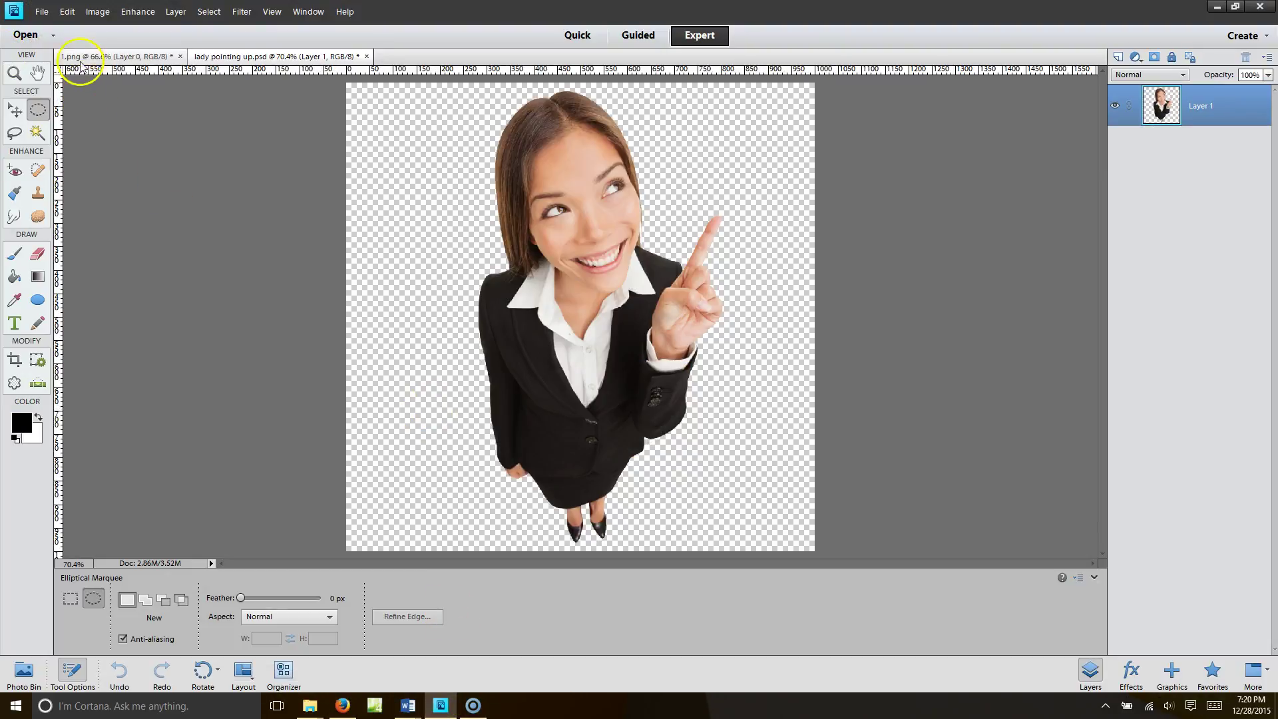
left_click(41, 11)
left_click(56, 38)
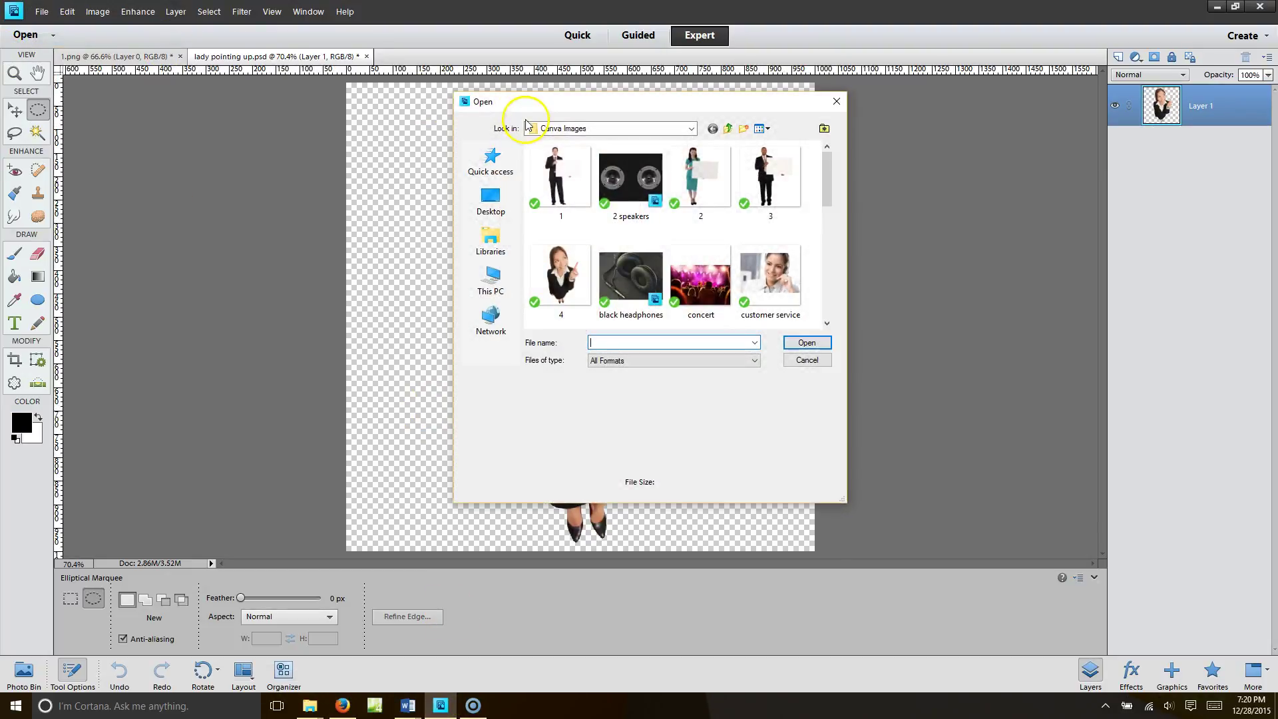
left_click(490, 200)
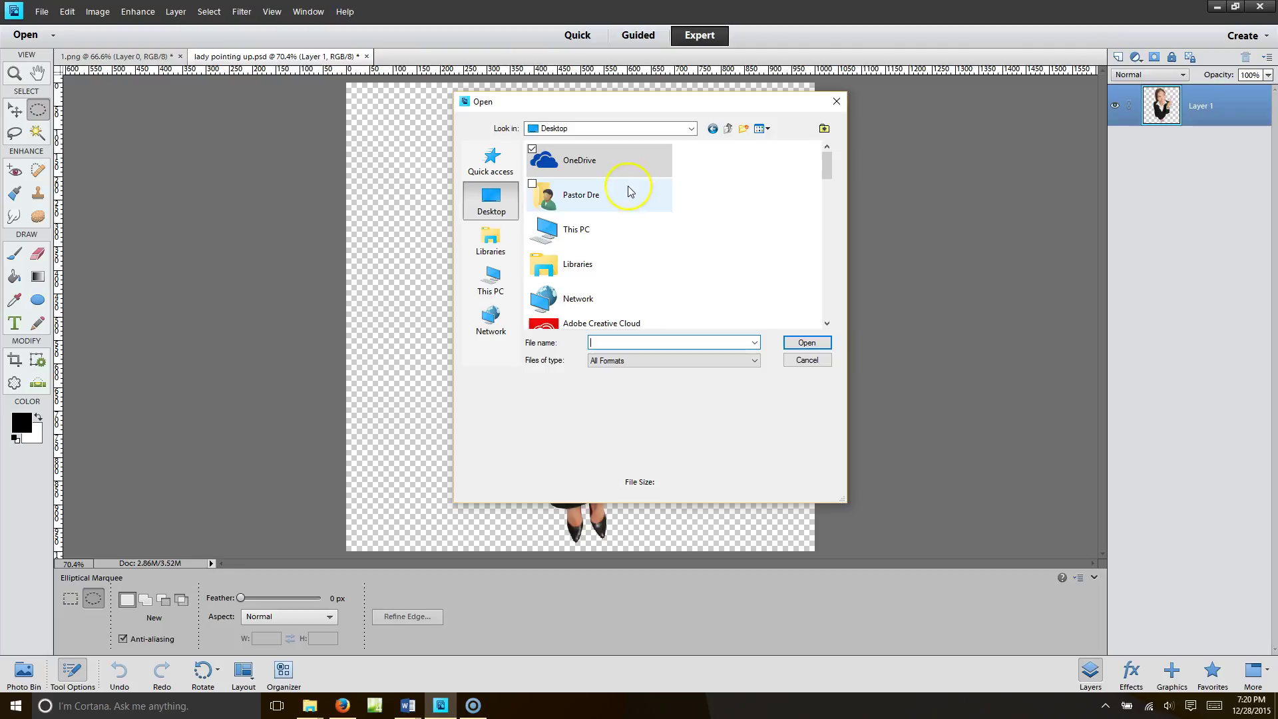
double_click(599, 163)
double_click(583, 227)
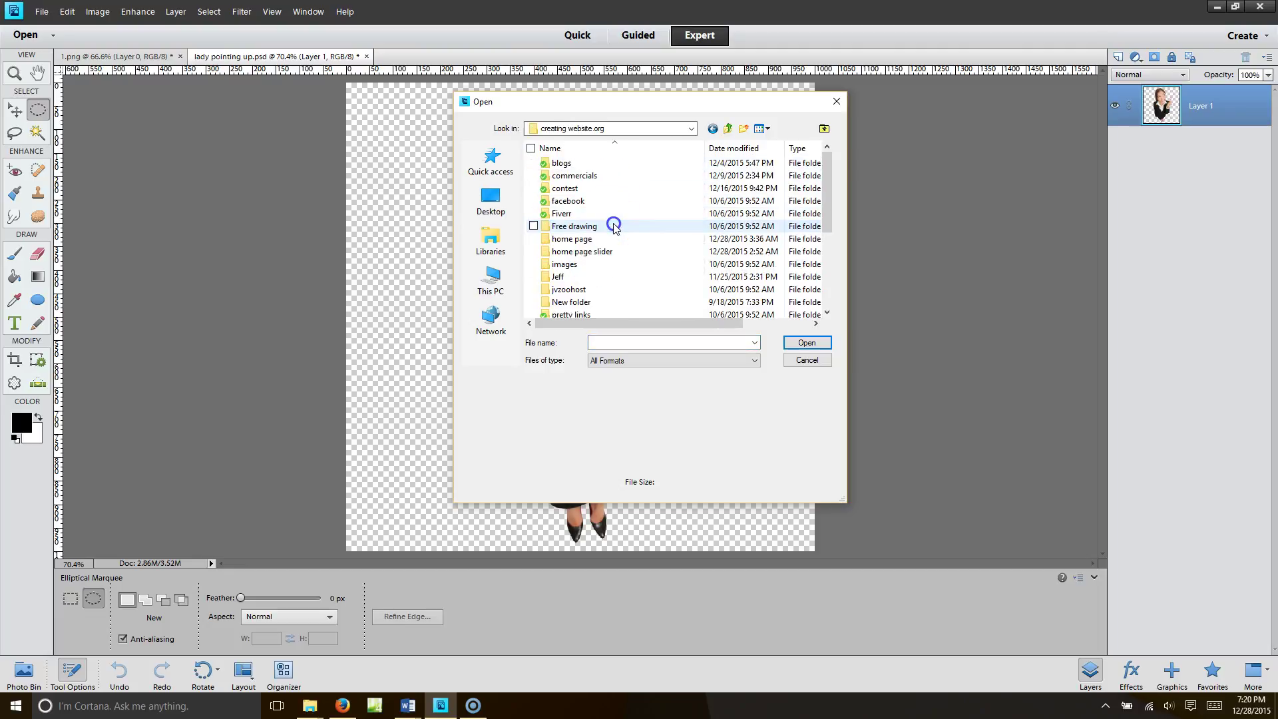
double_click(604, 252)
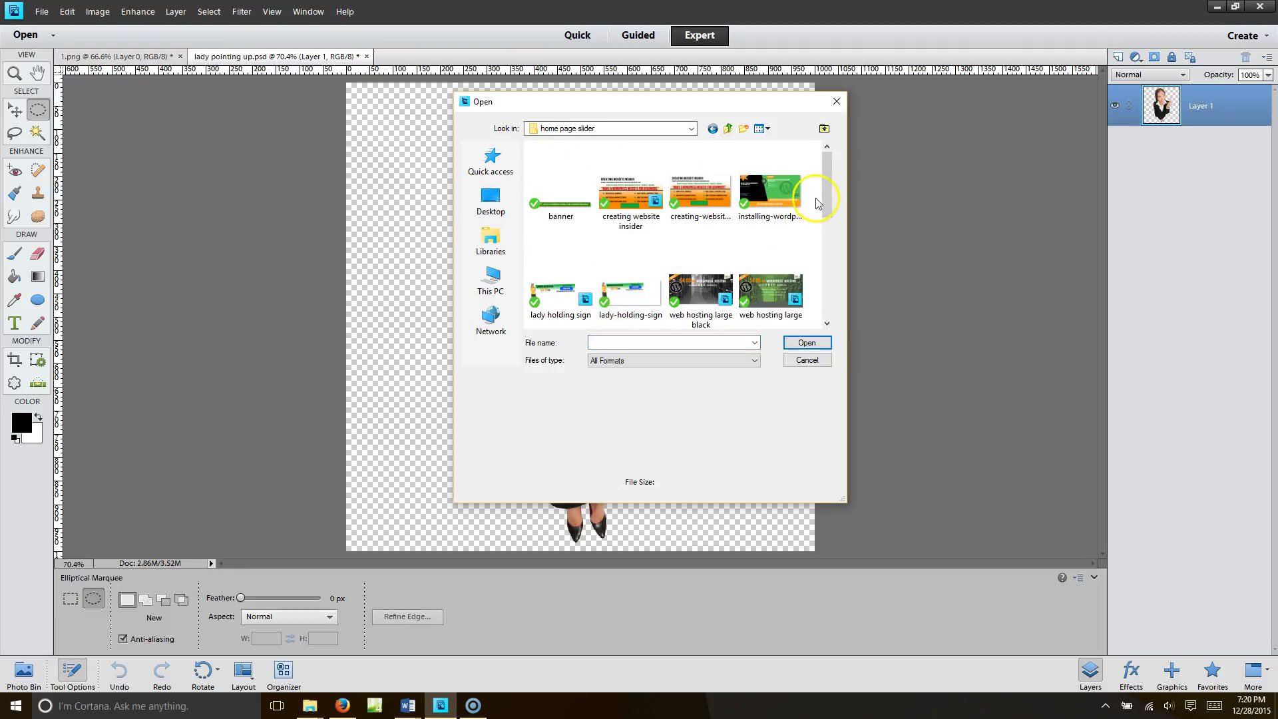
left_click_drag(827, 200, 855, 316)
double_click(629, 296)
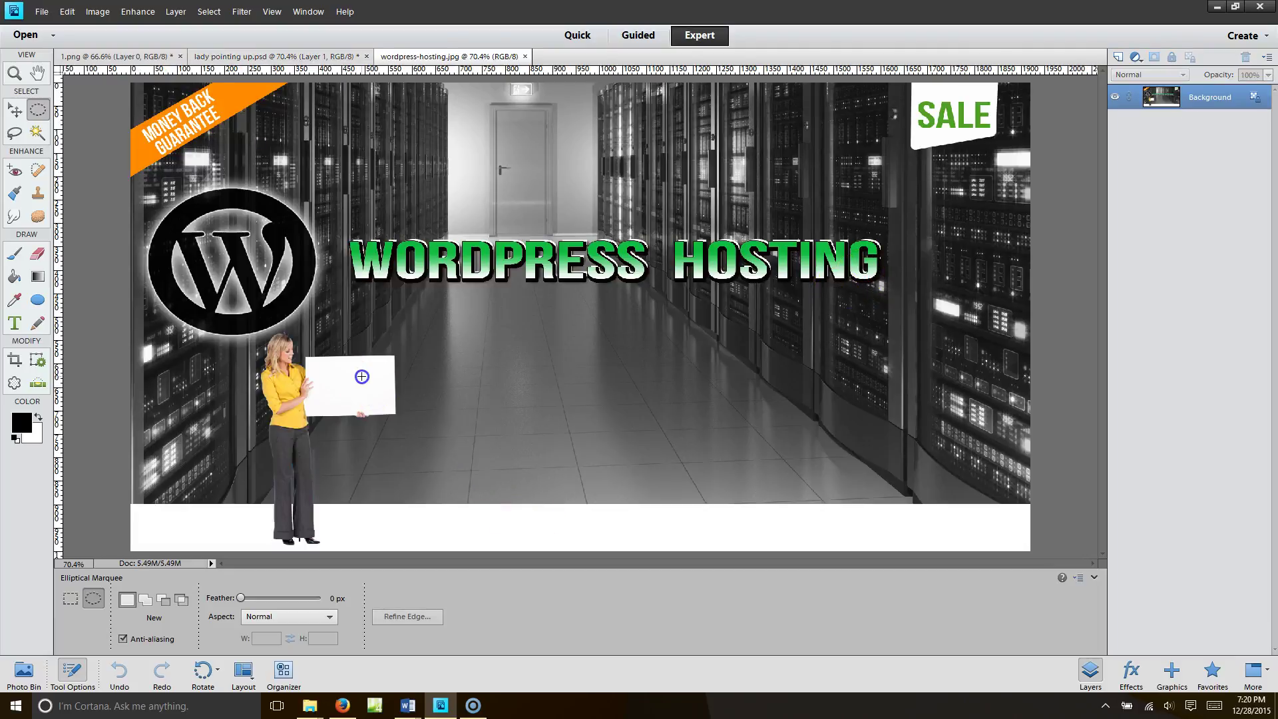
Open the layered file wordpress hosting.psd from the home page slider folder.
left_click(41, 11)
left_click(53, 27)
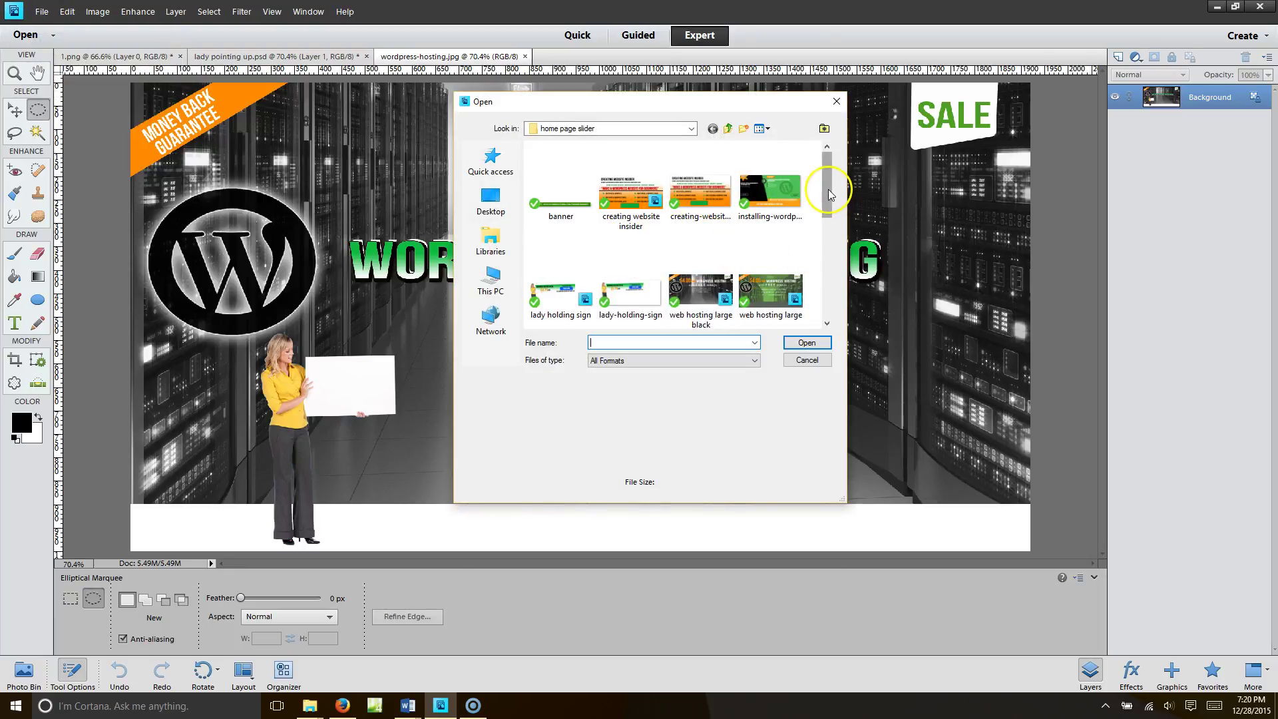
left_click_drag(827, 186, 830, 308)
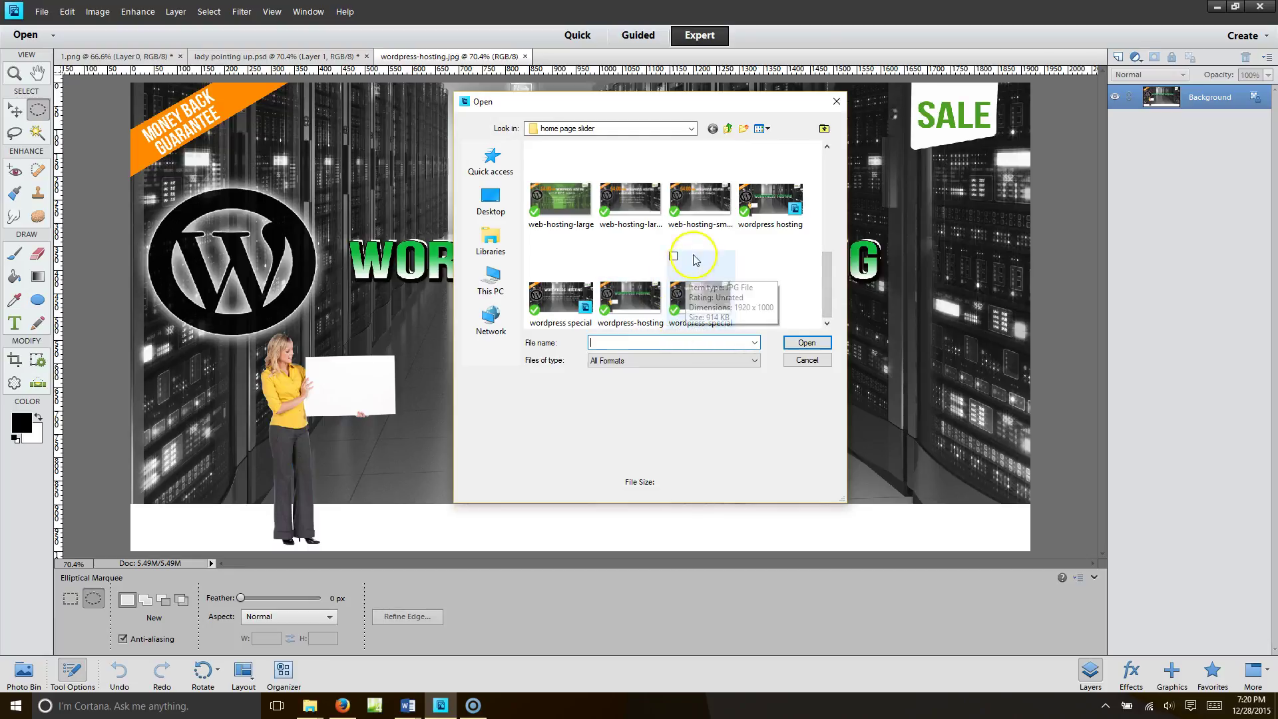
double_click(762, 218)
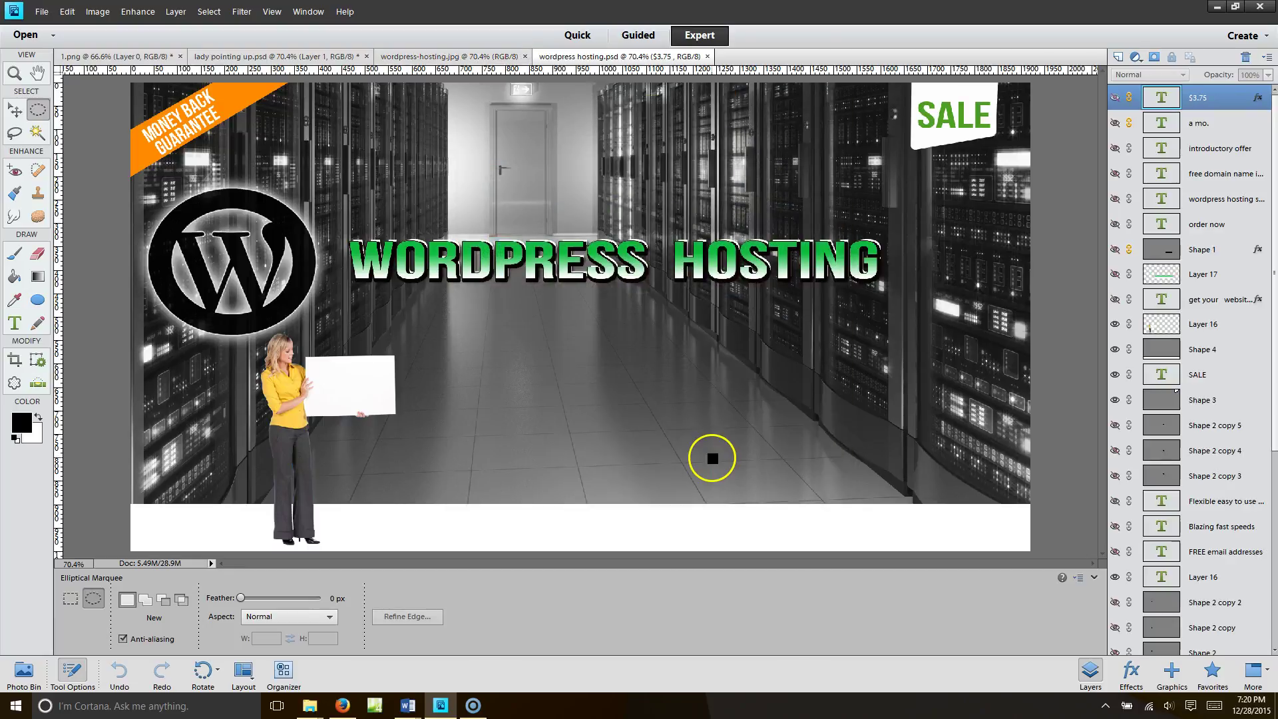
Hide the layer of the woman in the yellow shirt holding the blank sign.
left_click(14, 110)
left_click(305, 414)
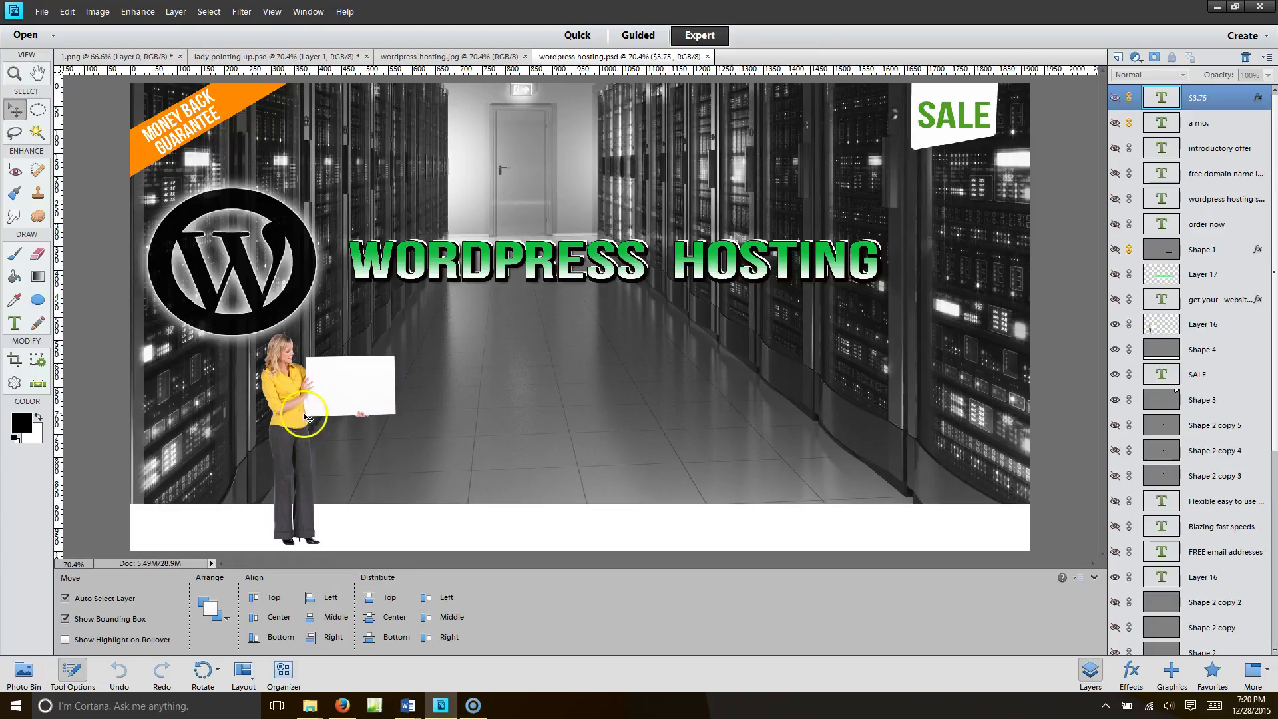
left_click(1115, 324)
left_click(579, 464)
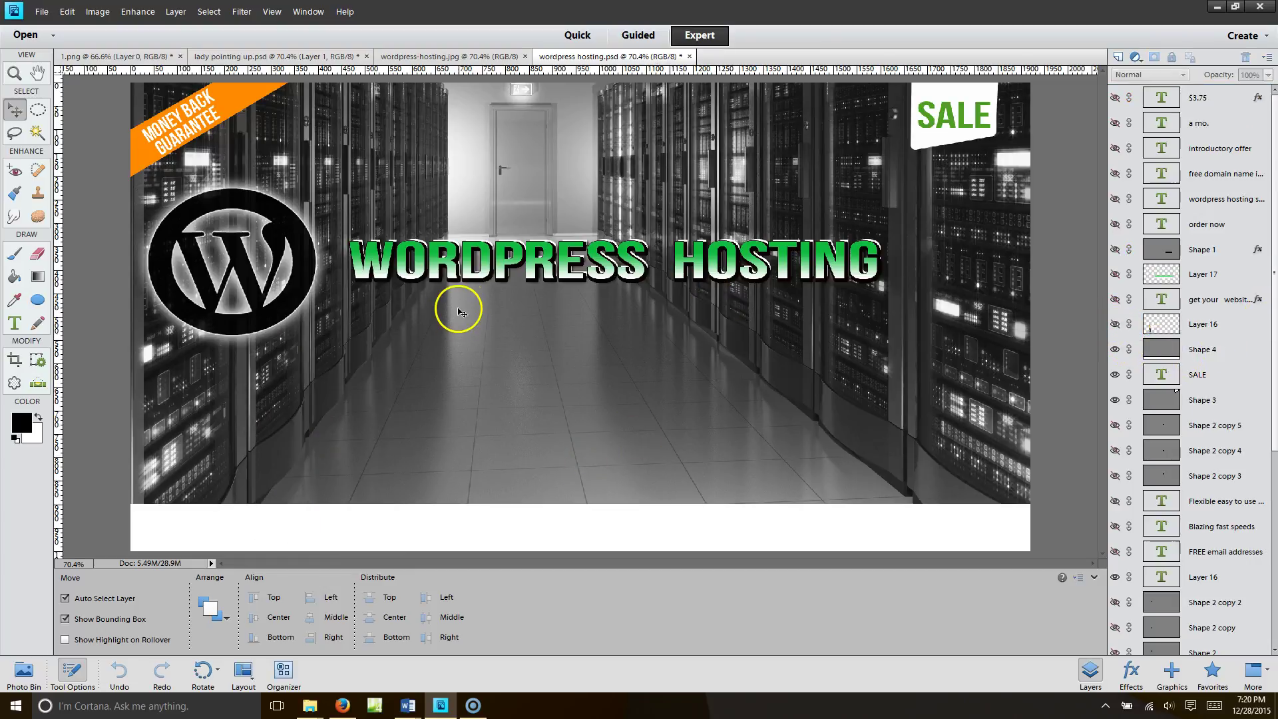
Save a copy of the banner as the Photoshop file "hosting packages with point" in the home page slider folder.
left_click(42, 11)
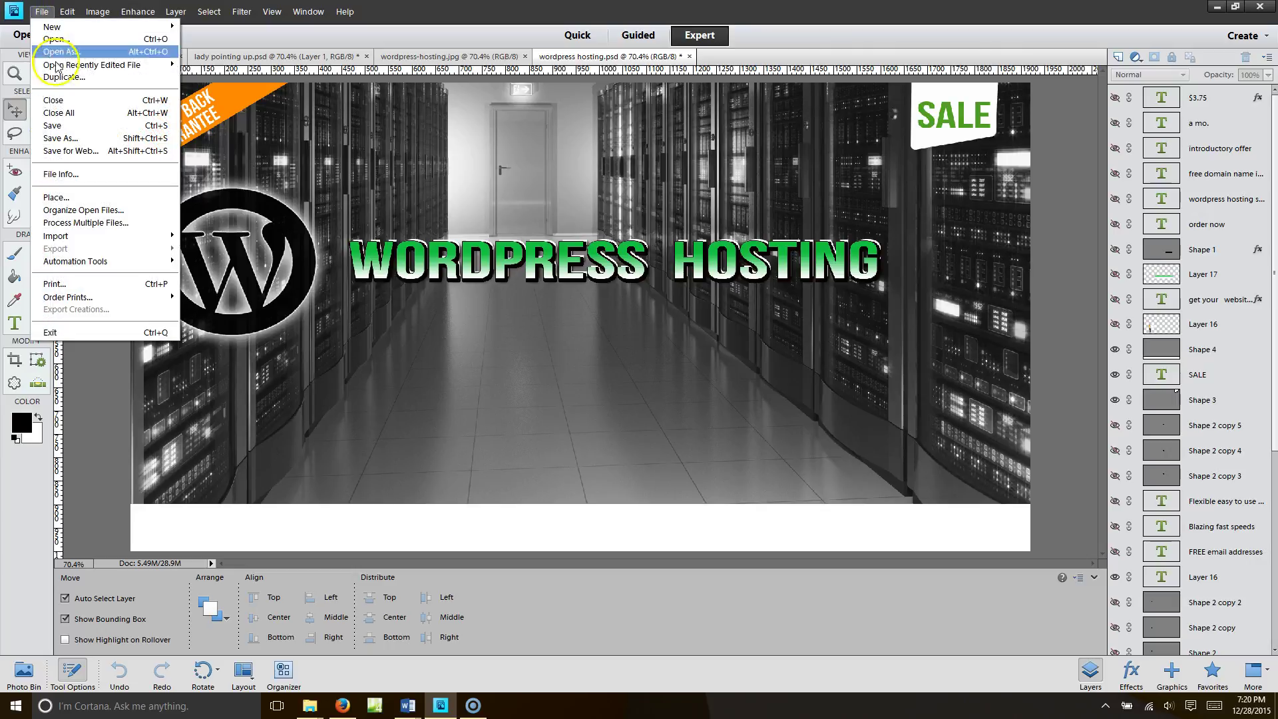
left_click(80, 137)
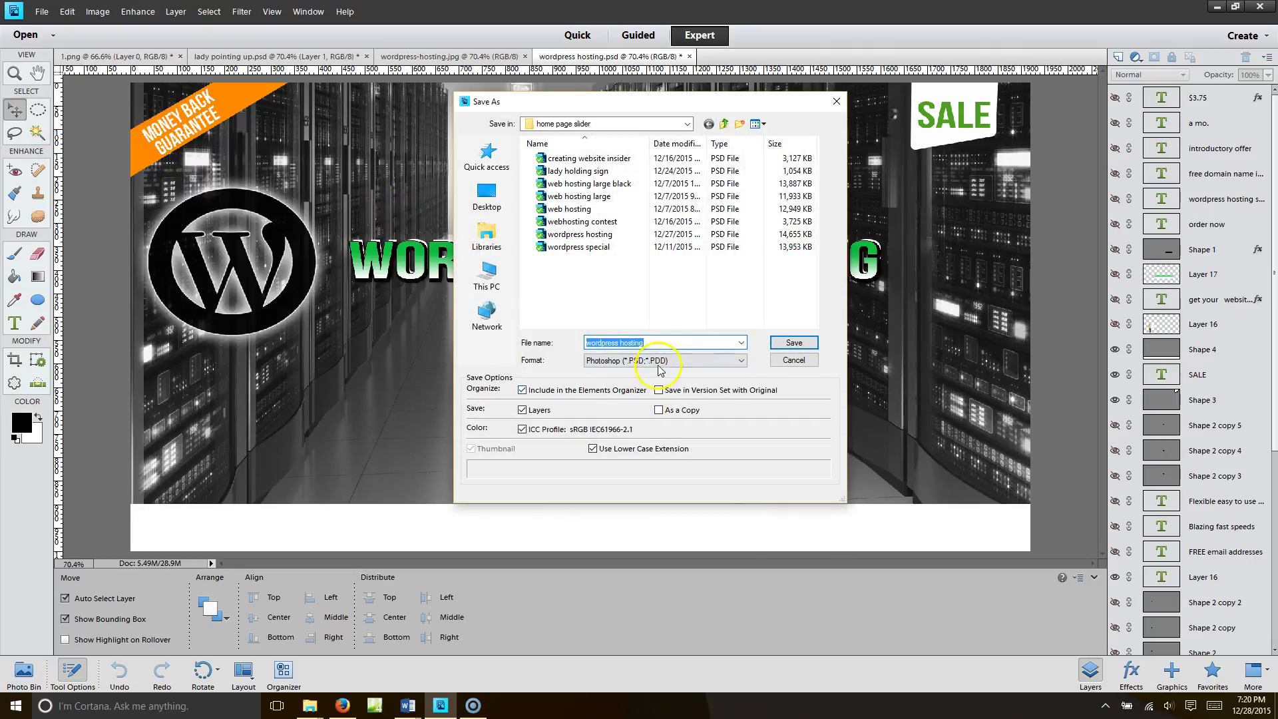
left_click(665, 344)
left_click_drag(665, 344, 523, 347)
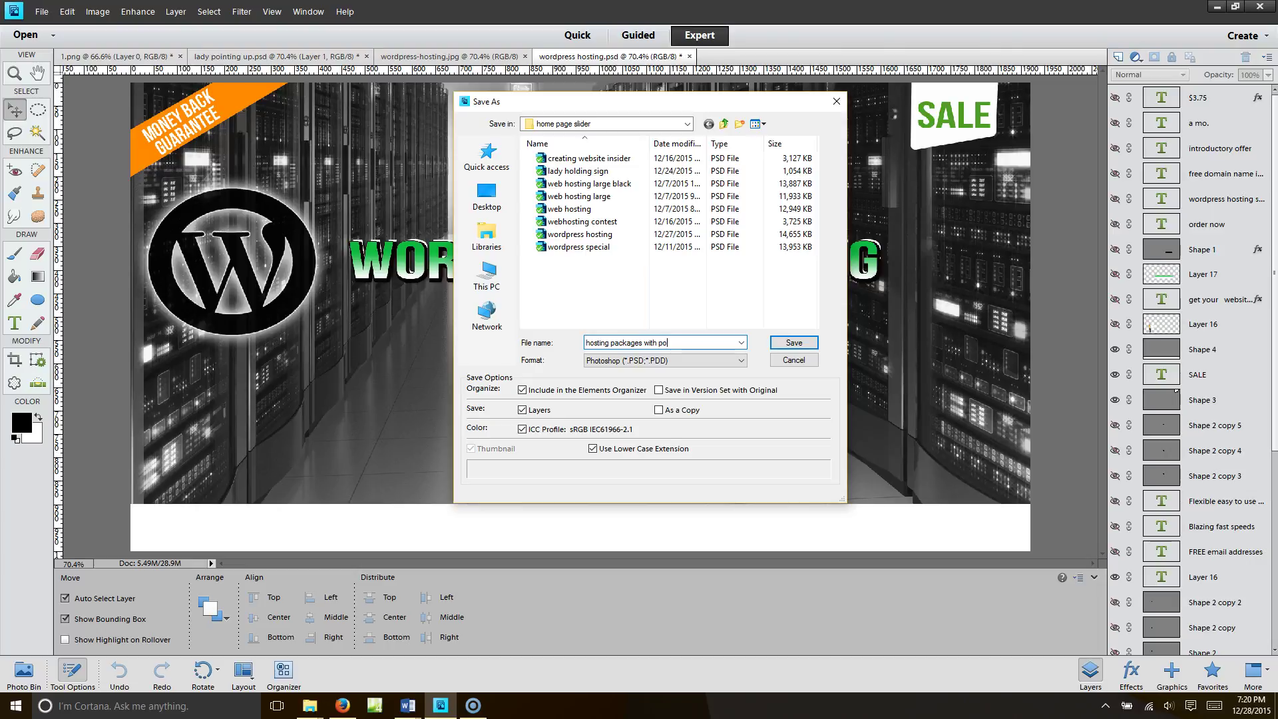
type("t")
key("Return")
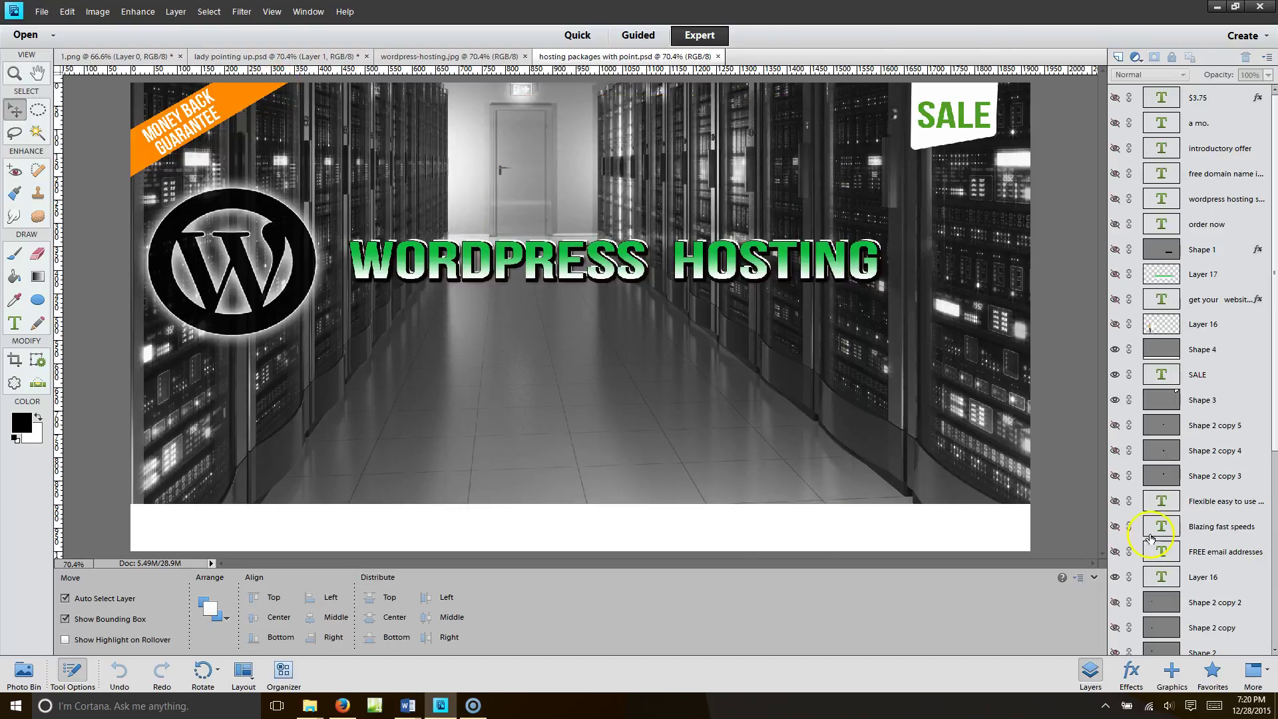
Save the banner for the web as the JPEG hosting-packages-with-point.jpg in OneDrive's creating website.org > home page slider folder.
left_click(41, 12)
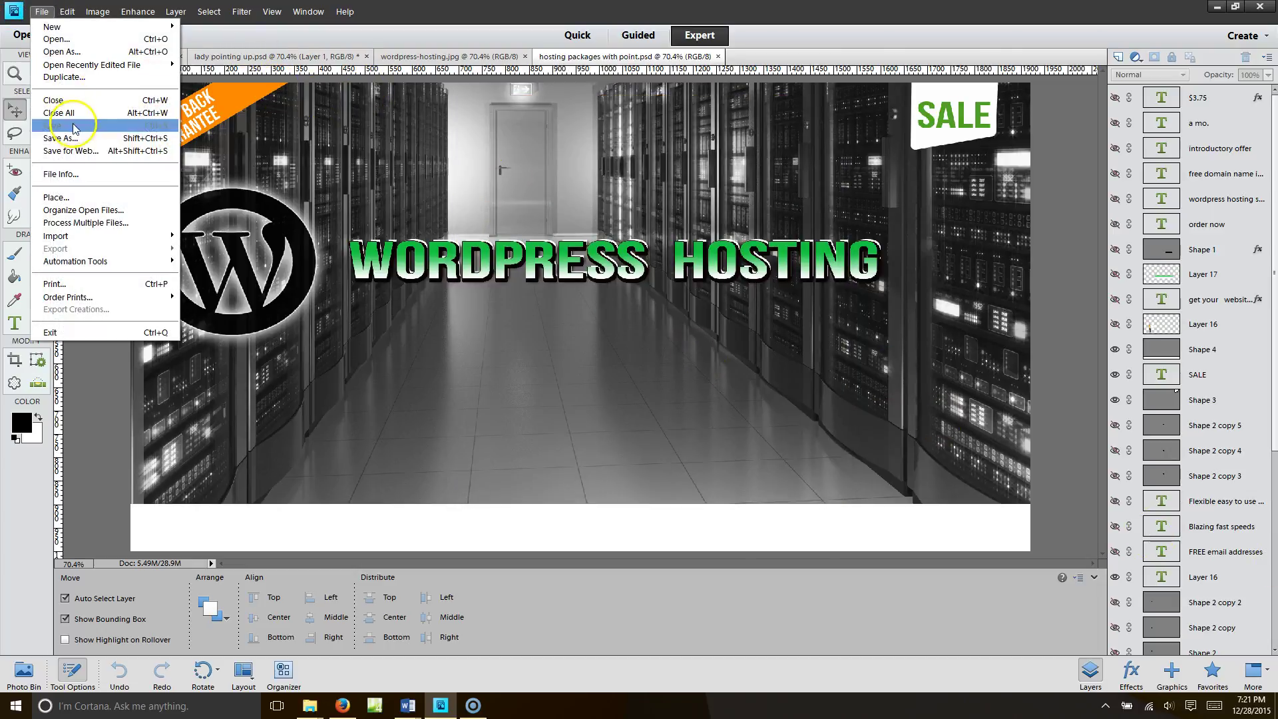
left_click(59, 154)
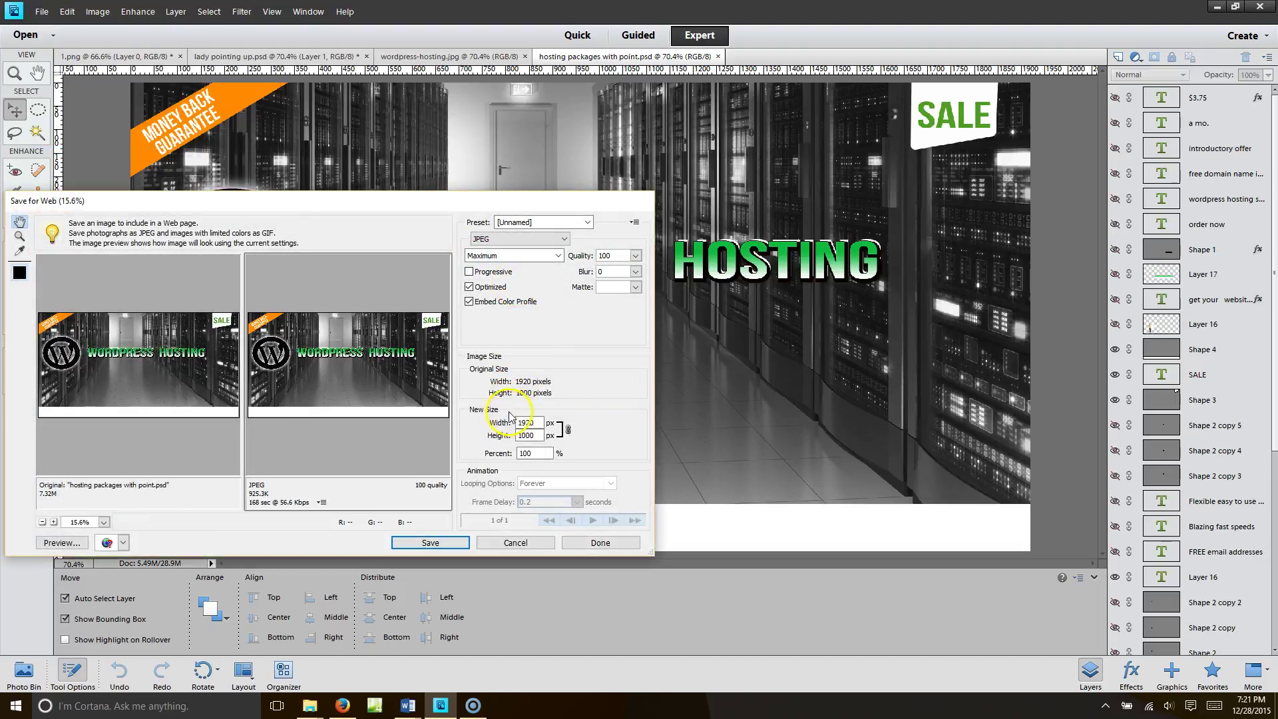
left_click(453, 545)
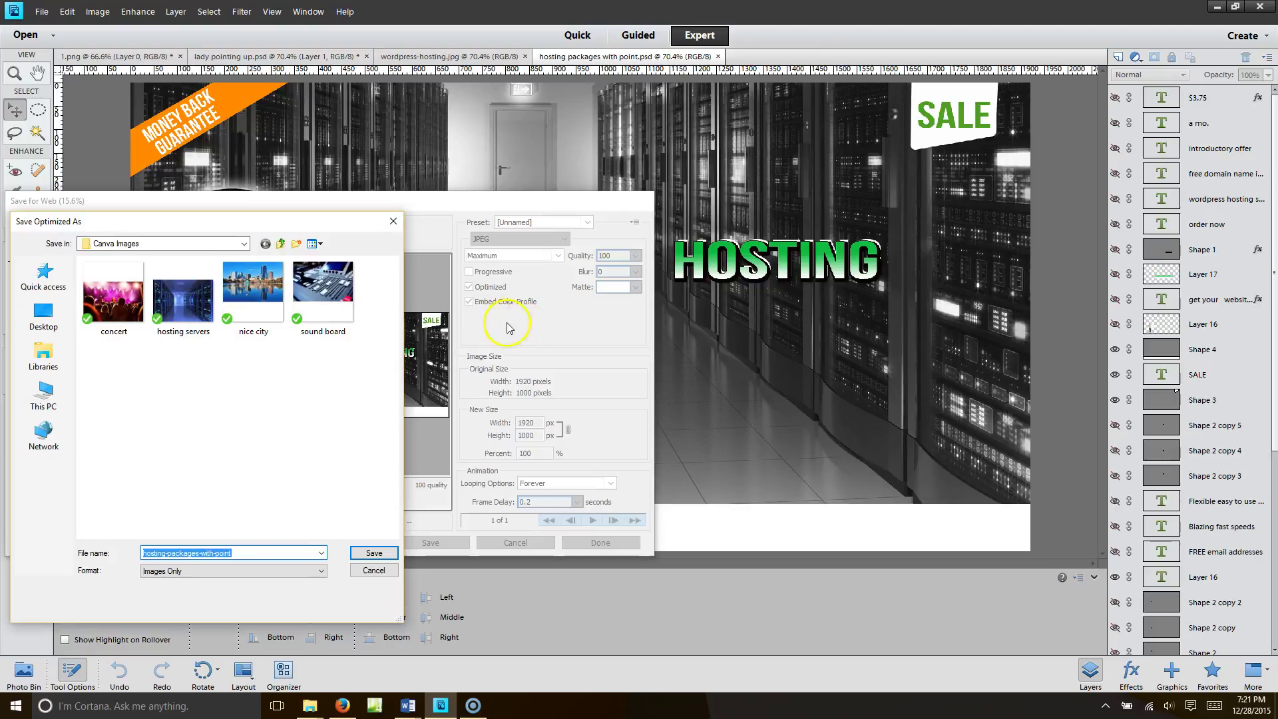
left_click(244, 244)
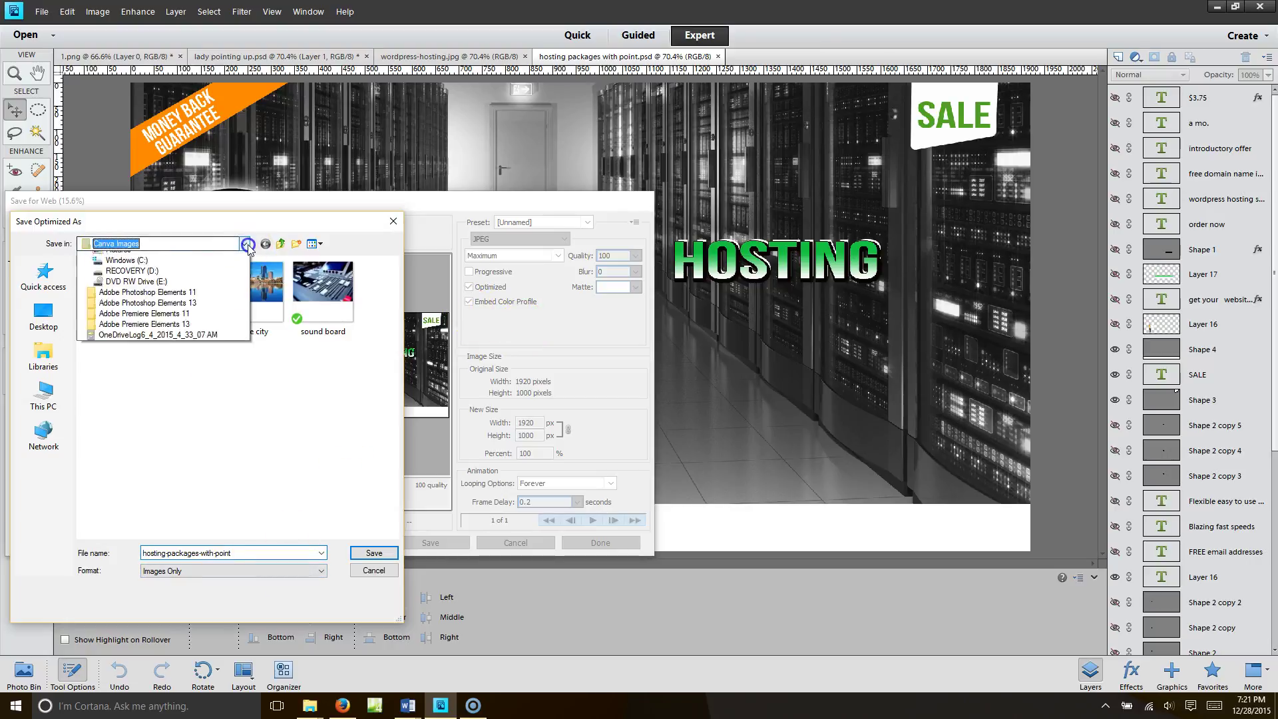
left_click(172, 311)
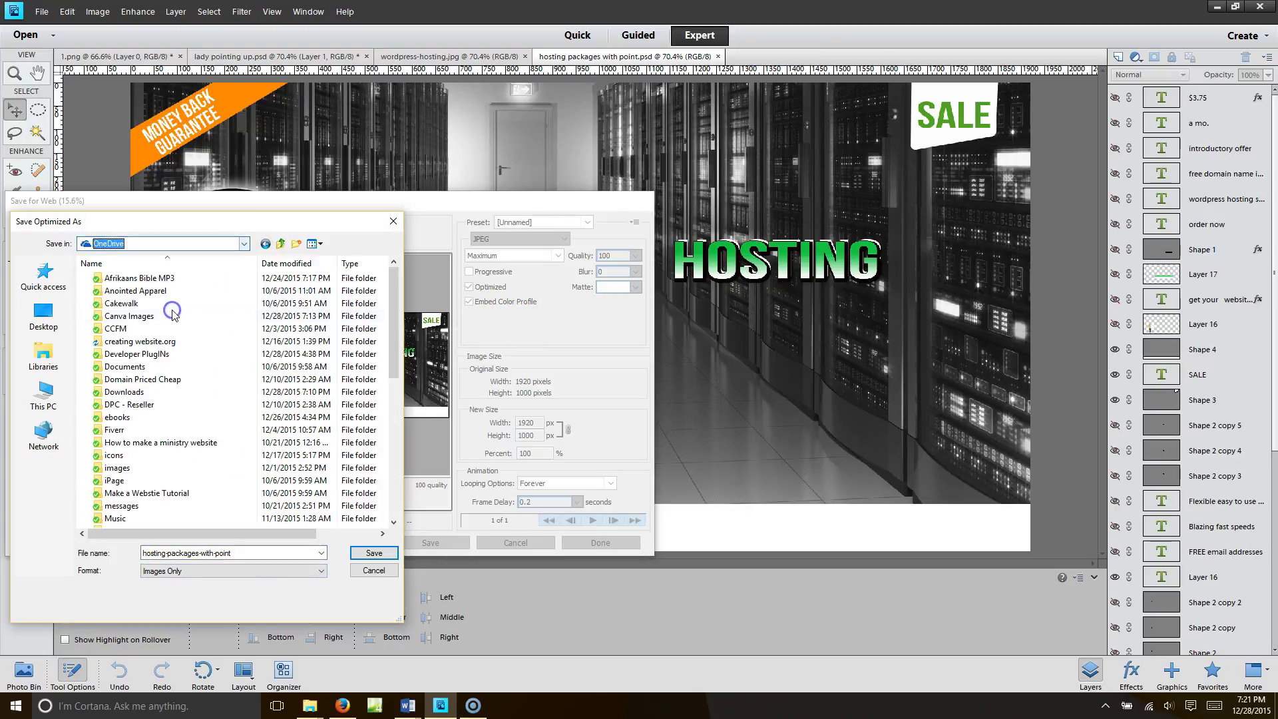
double_click(180, 341)
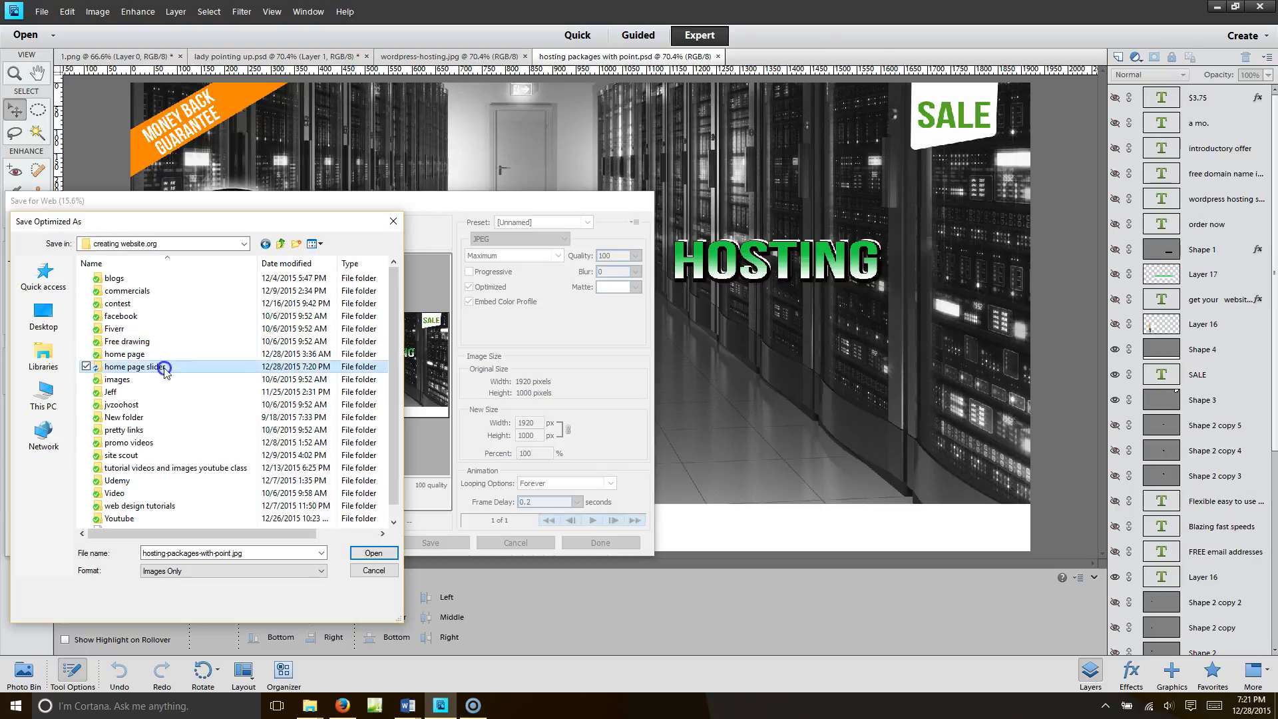
double_click(163, 365)
left_click(315, 540)
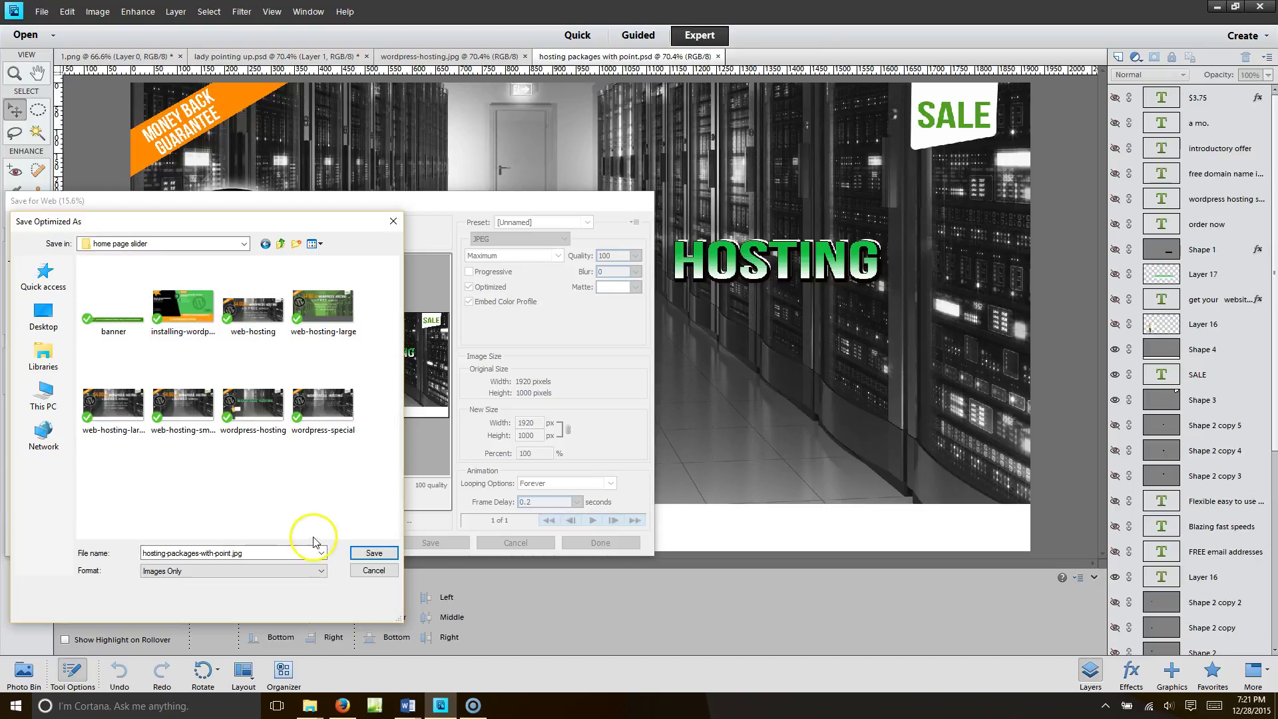
left_click(360, 556)
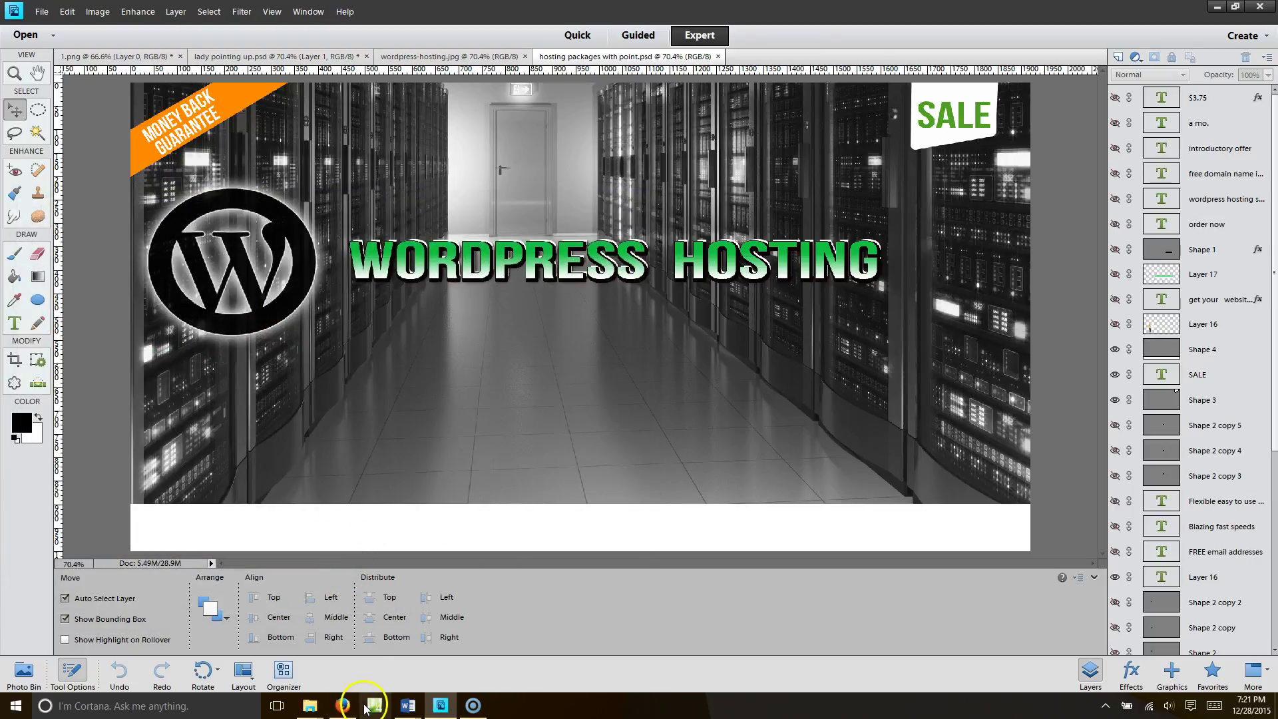
Switch to Firefox, close the blank creatingwebsite.org wp-admin tab and open that site's Meta Slider Pro page.
left_click(373, 706)
left_click(346, 707)
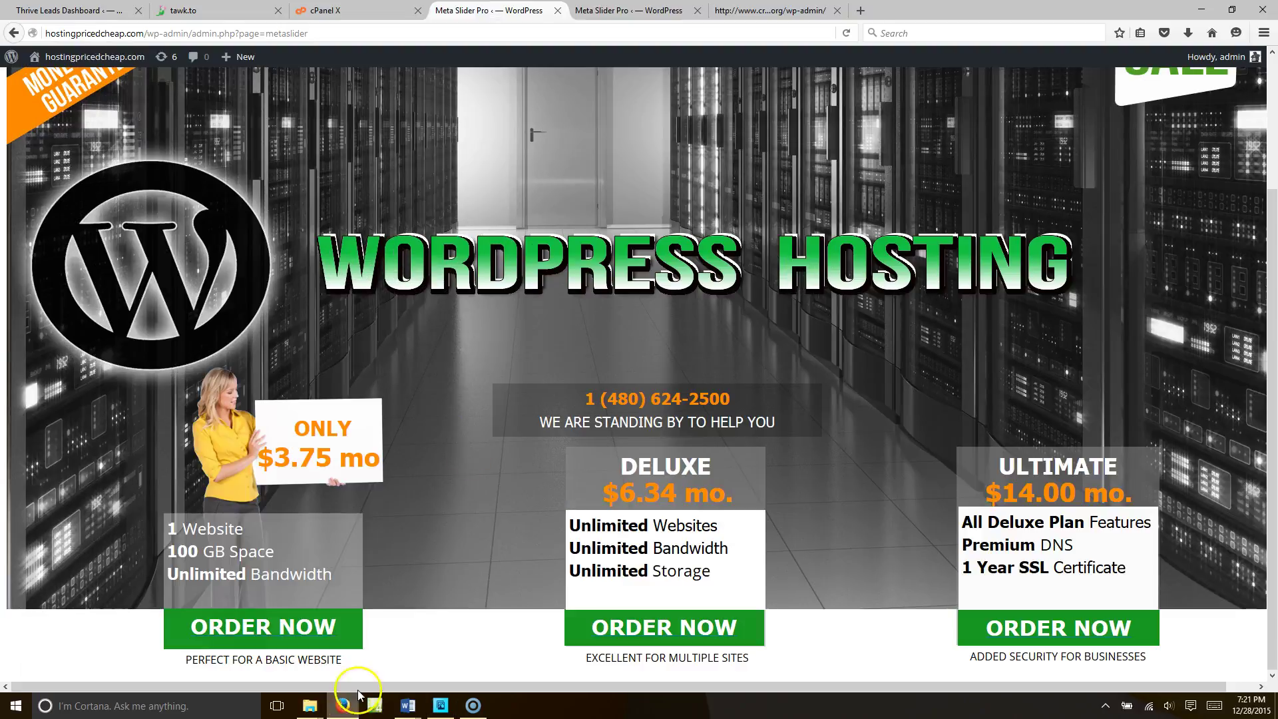
left_click(743, 13)
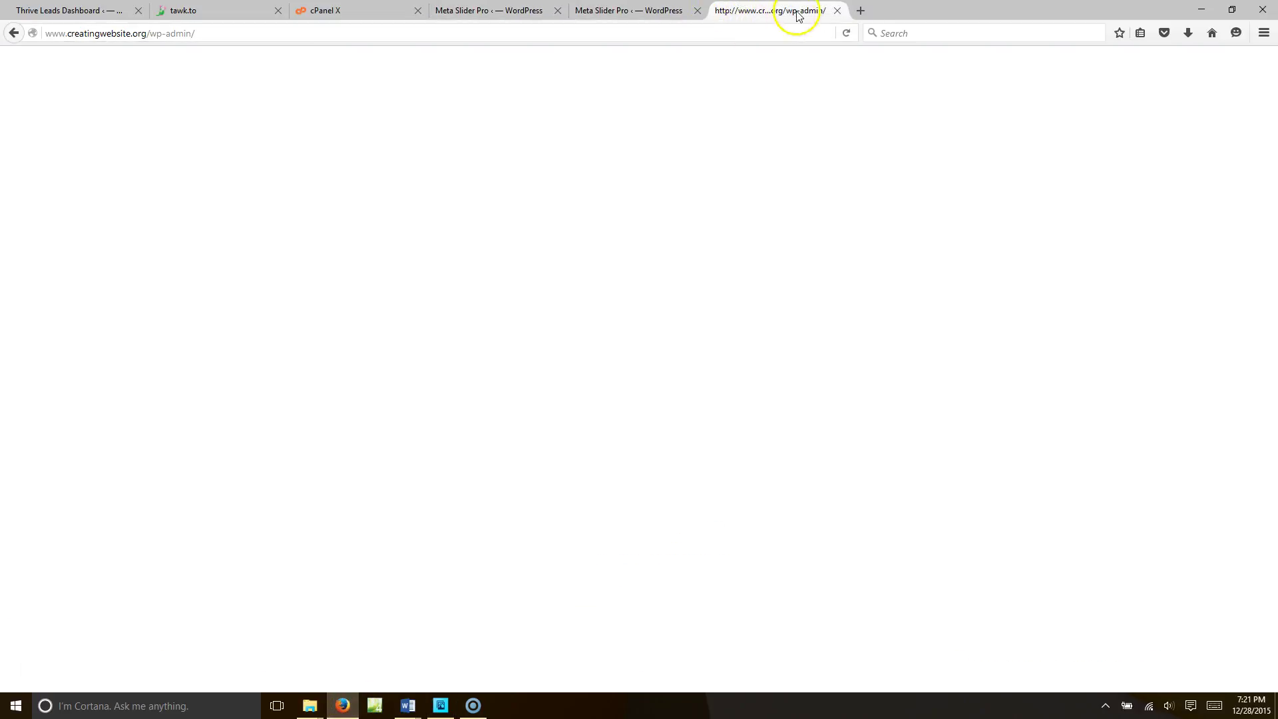
left_click(836, 12)
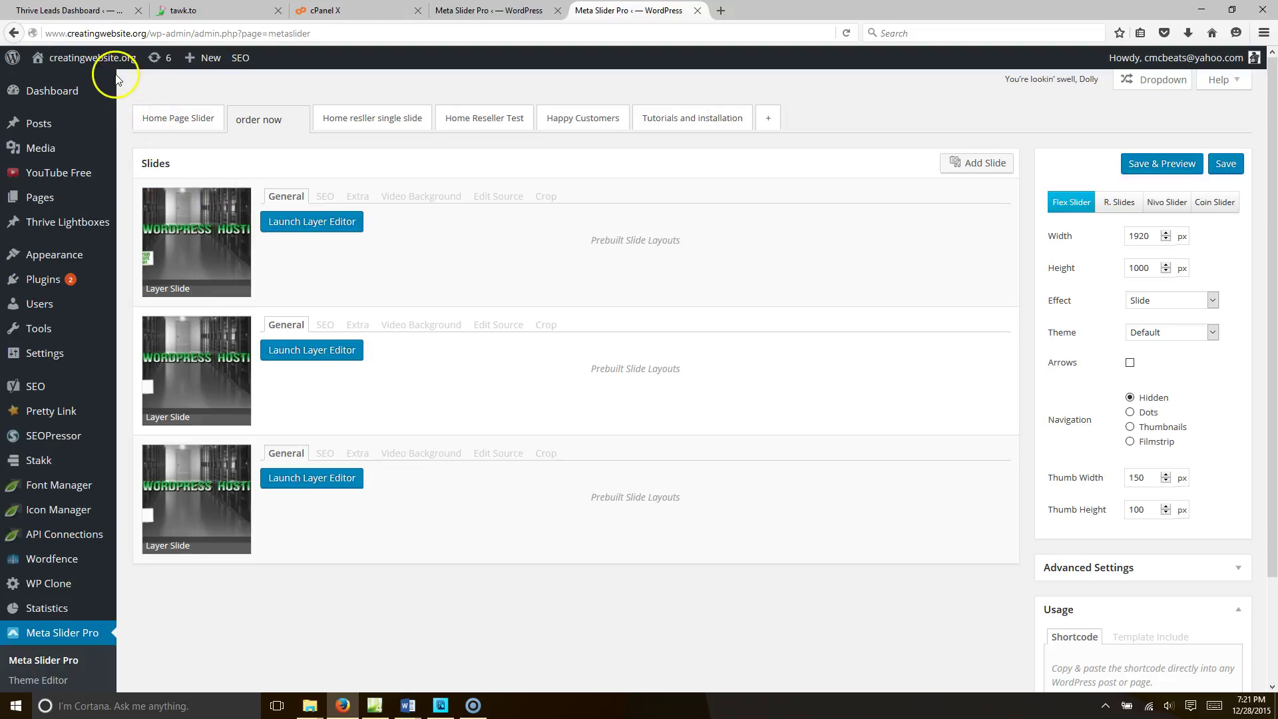
mouse_move(103, 61)
left_click(61, 632)
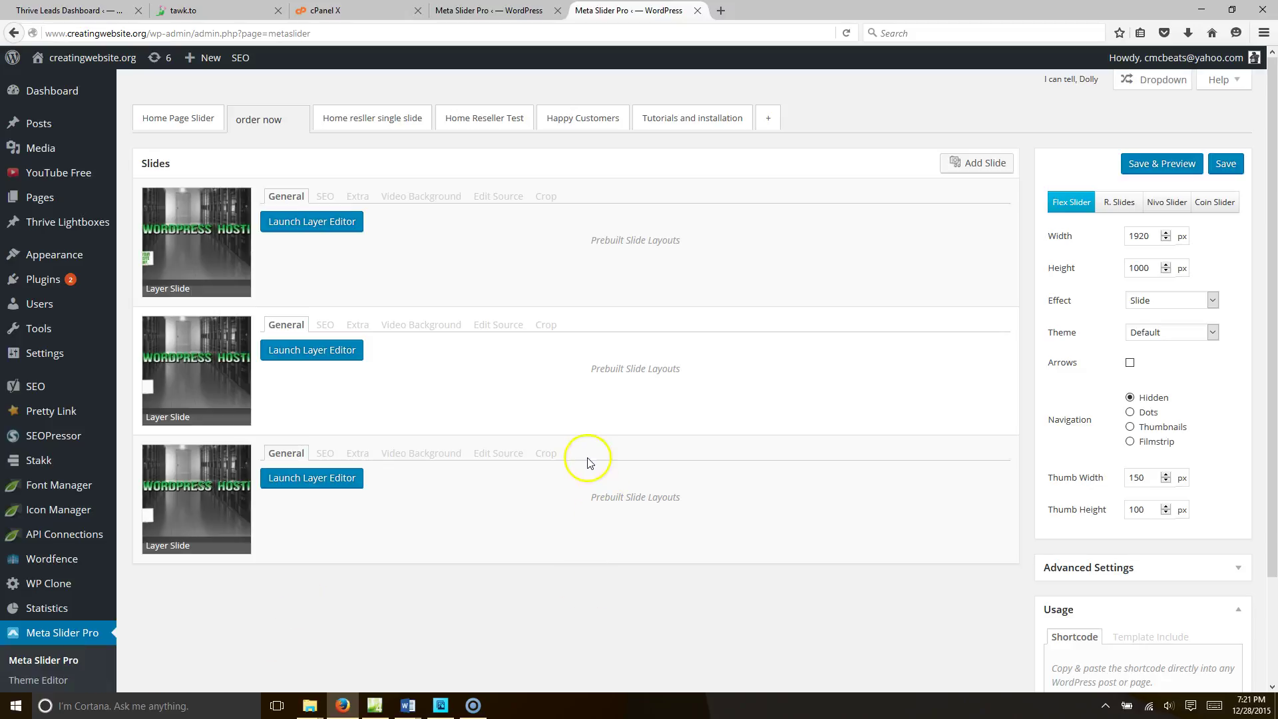
Create a new slider on creatingwebsite.org and name it "the Point".
left_click(769, 120)
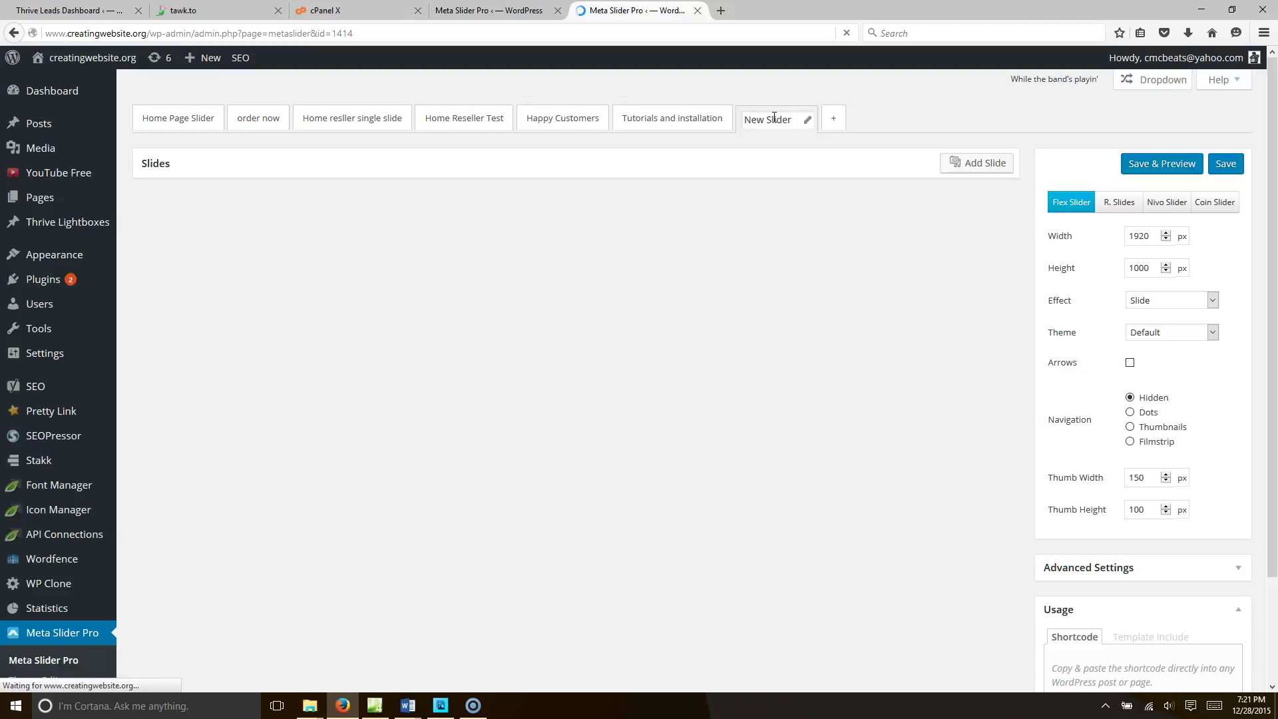
double_click(765, 120)
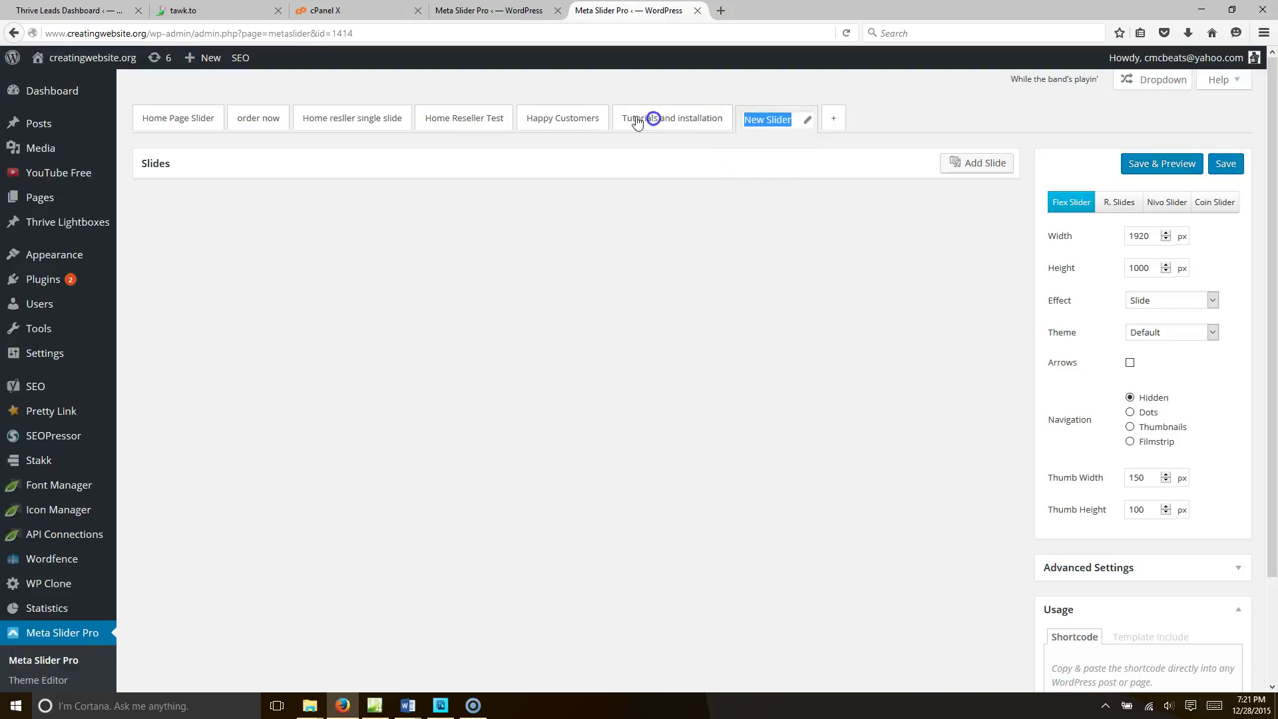
type("the Point")
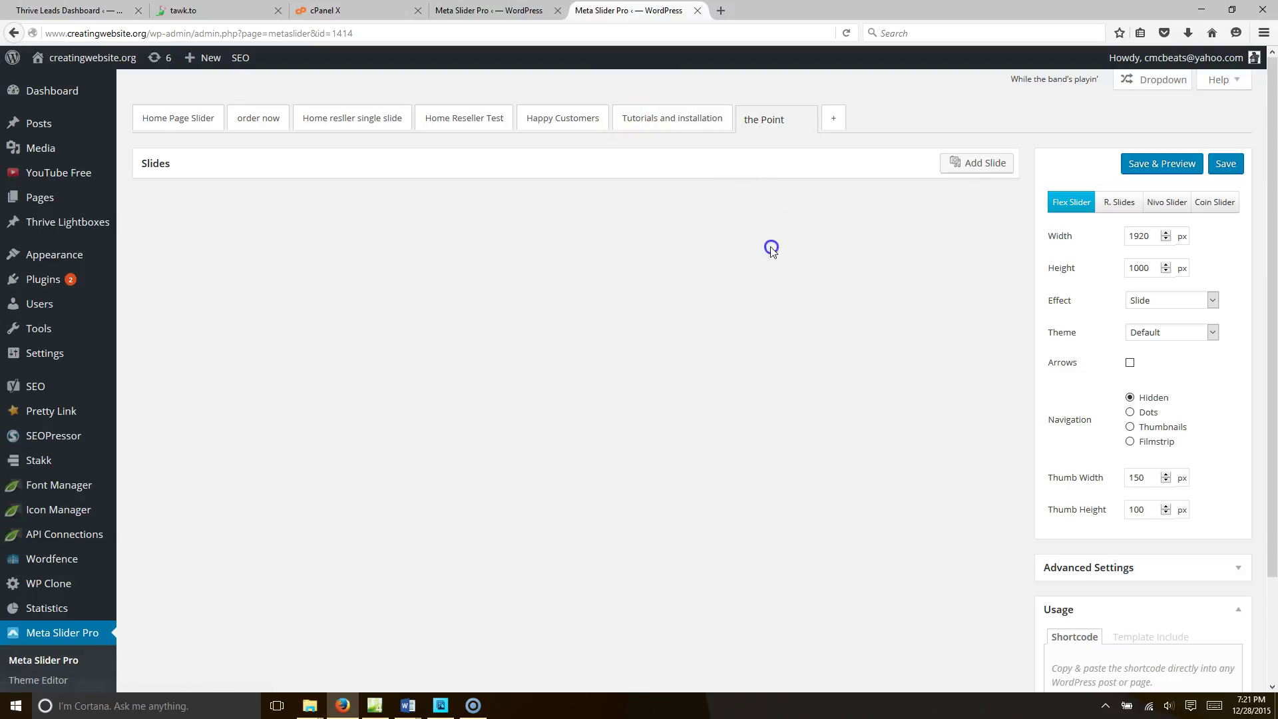
Start adding a layer slide to the slider and open the file picker for uploading its image.
left_click(959, 163)
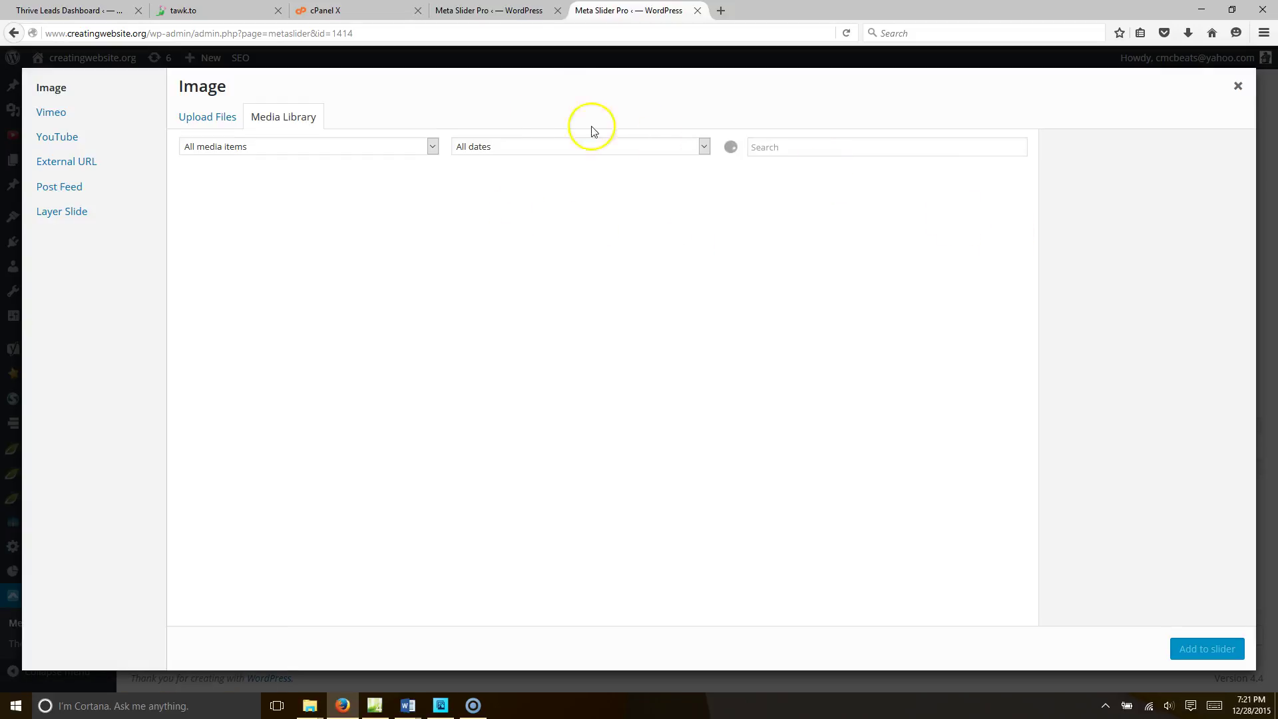
left_click(49, 218)
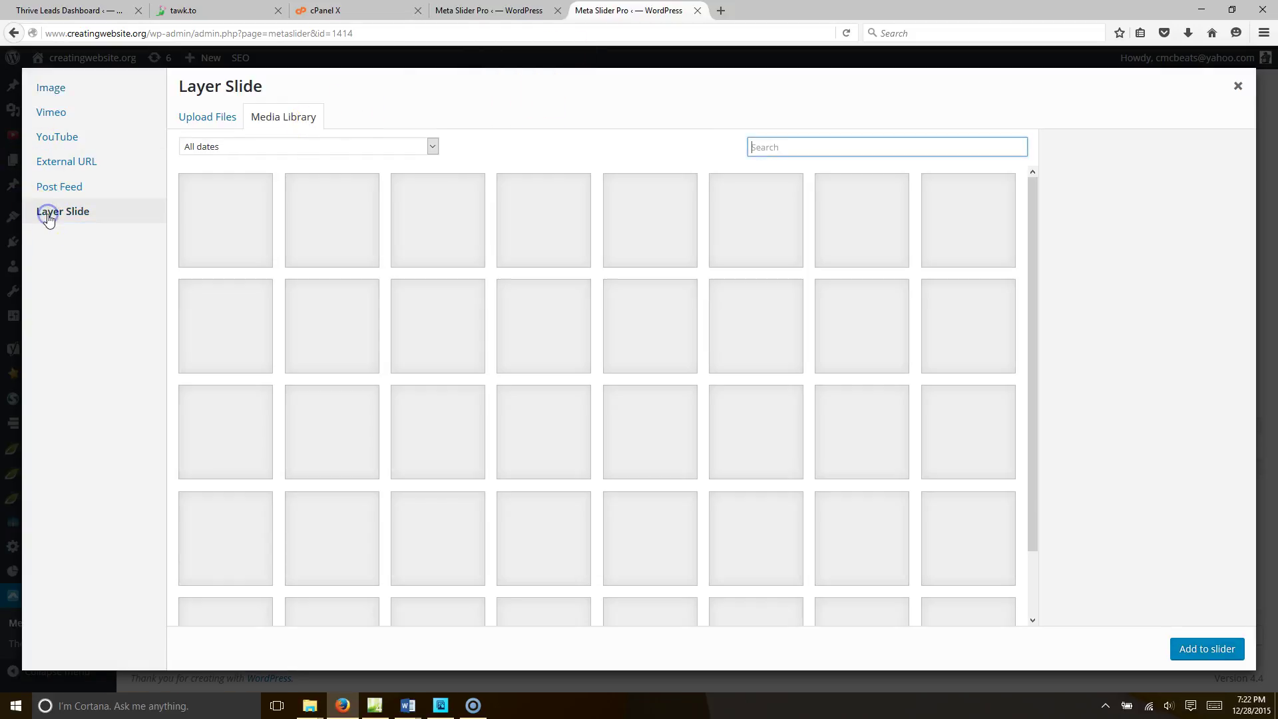
left_click(210, 118)
left_click(709, 358)
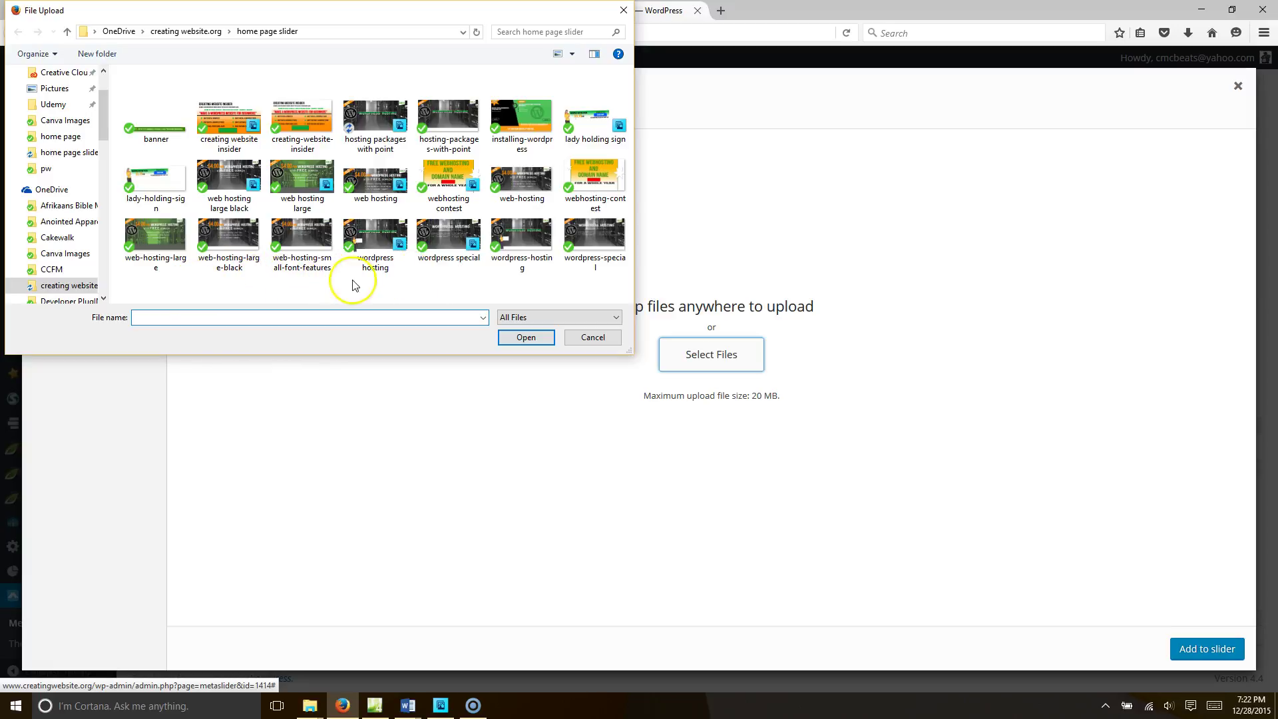
scroll(574, 208, "down", 1)
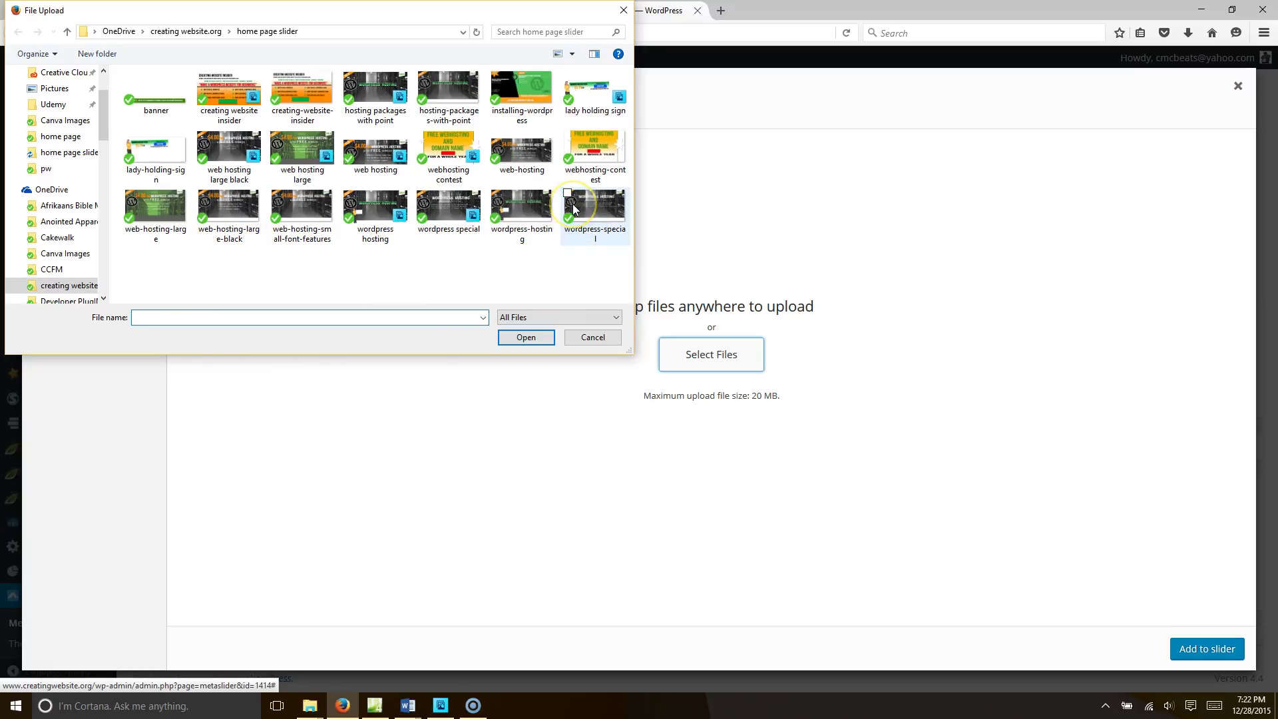
left_click(197, 28)
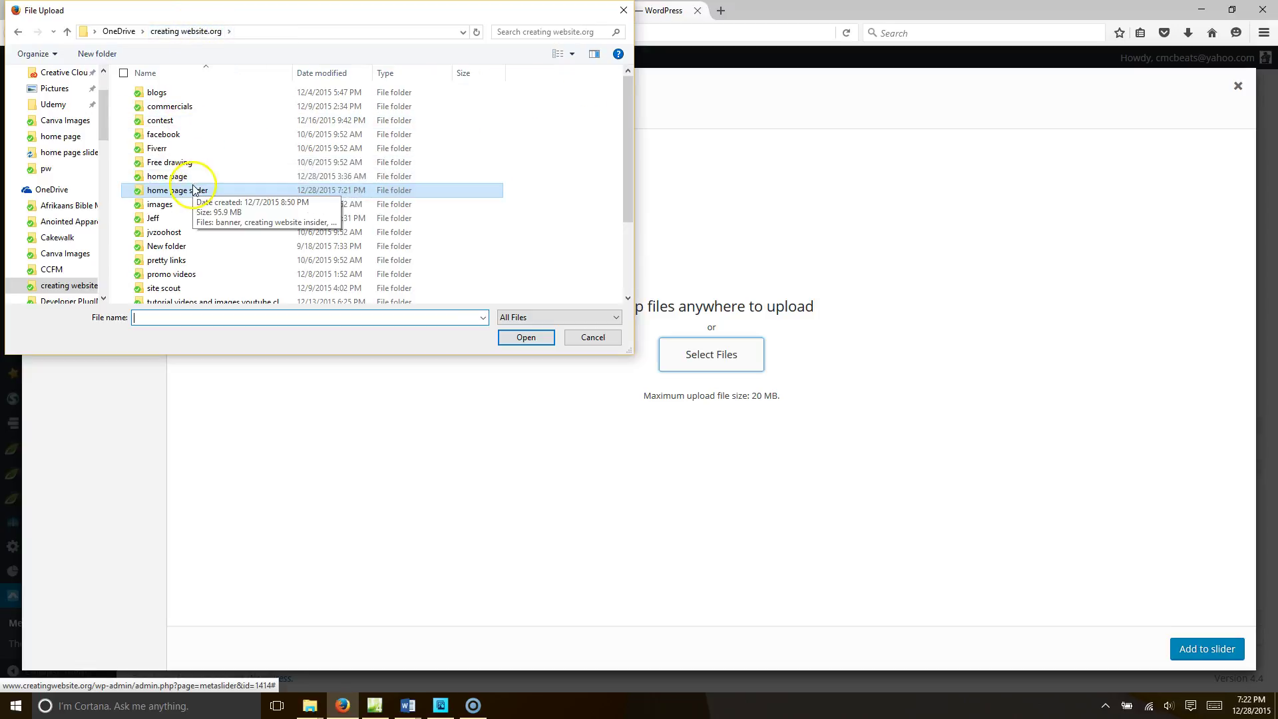
double_click(168, 177)
scroll(422, 193, "down", 4)
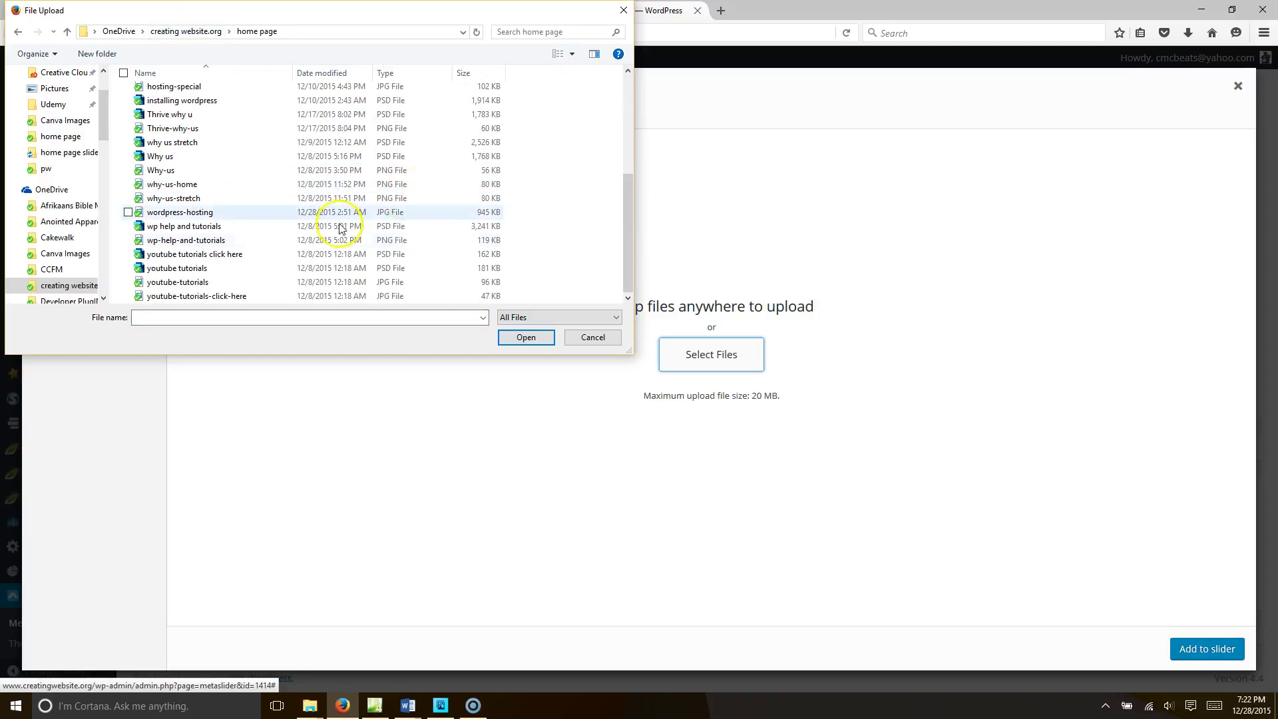
scroll(299, 240, "up", 3)
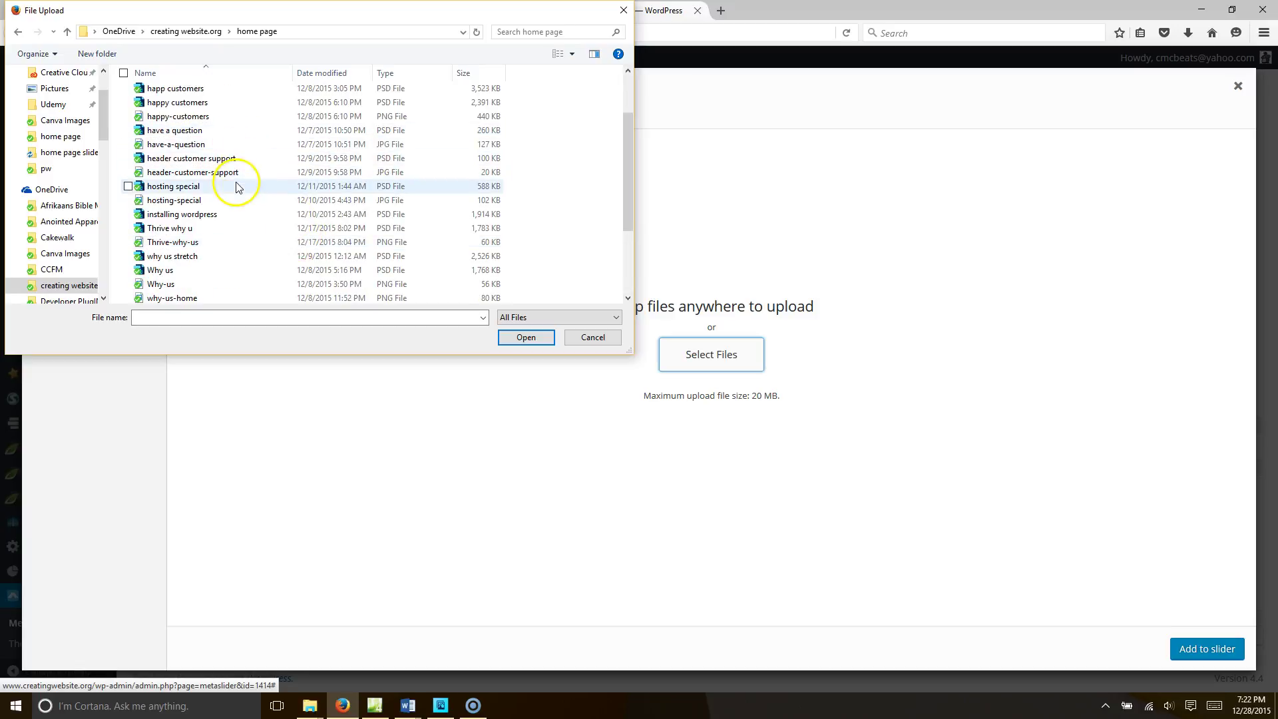
left_click(184, 32)
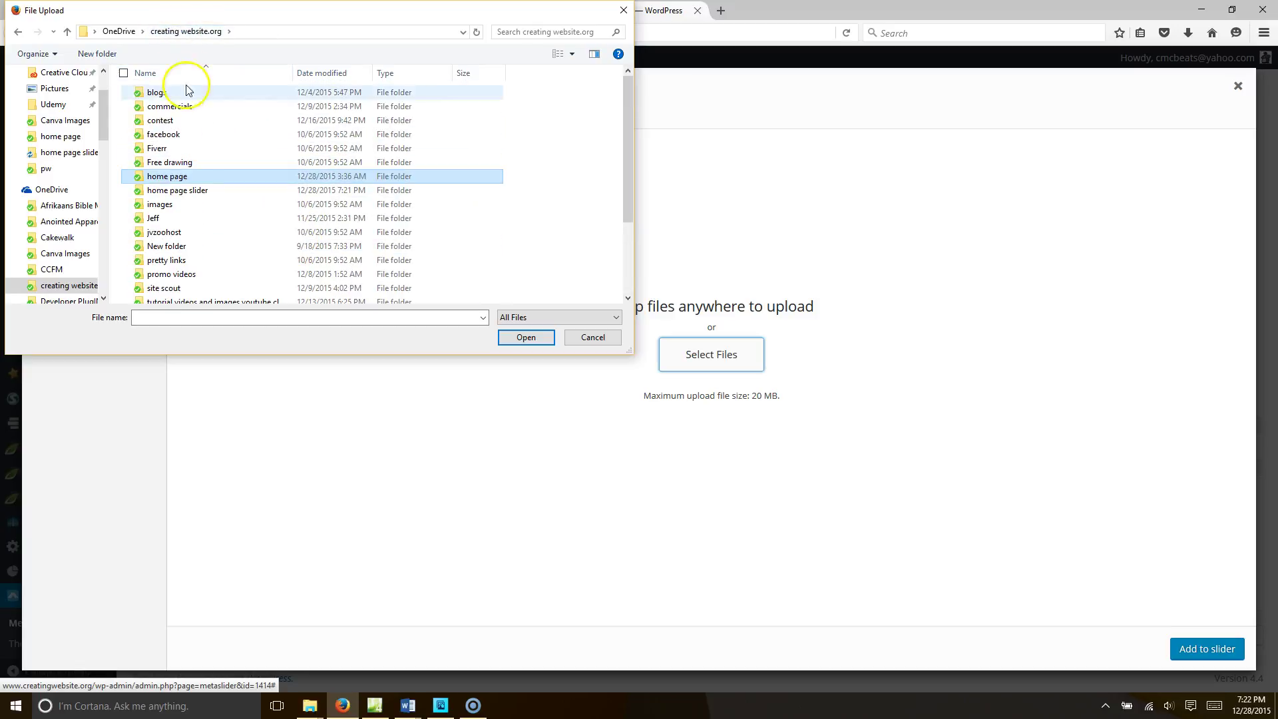
double_click(203, 191)
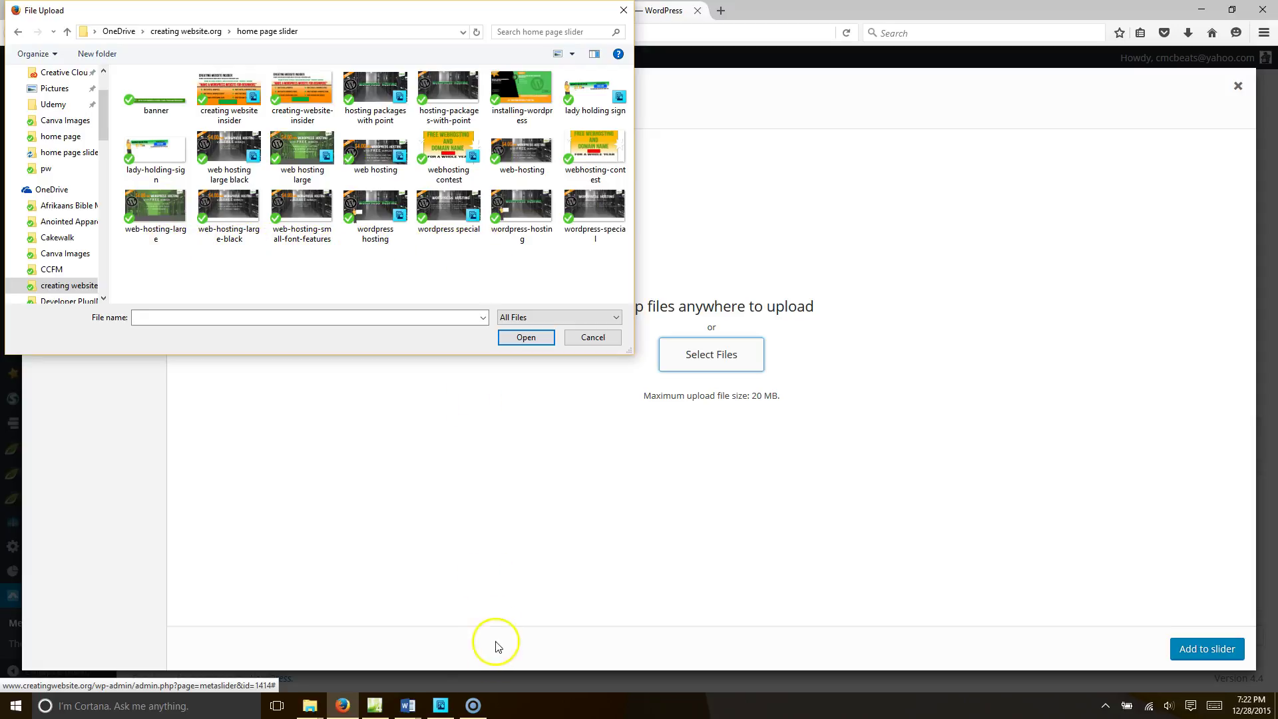
Switch to Photoshop Elements and save the banner for the web again over the hosting-packages-with-point JPEG in the home page slider folder.
left_click(441, 705)
left_click(42, 11)
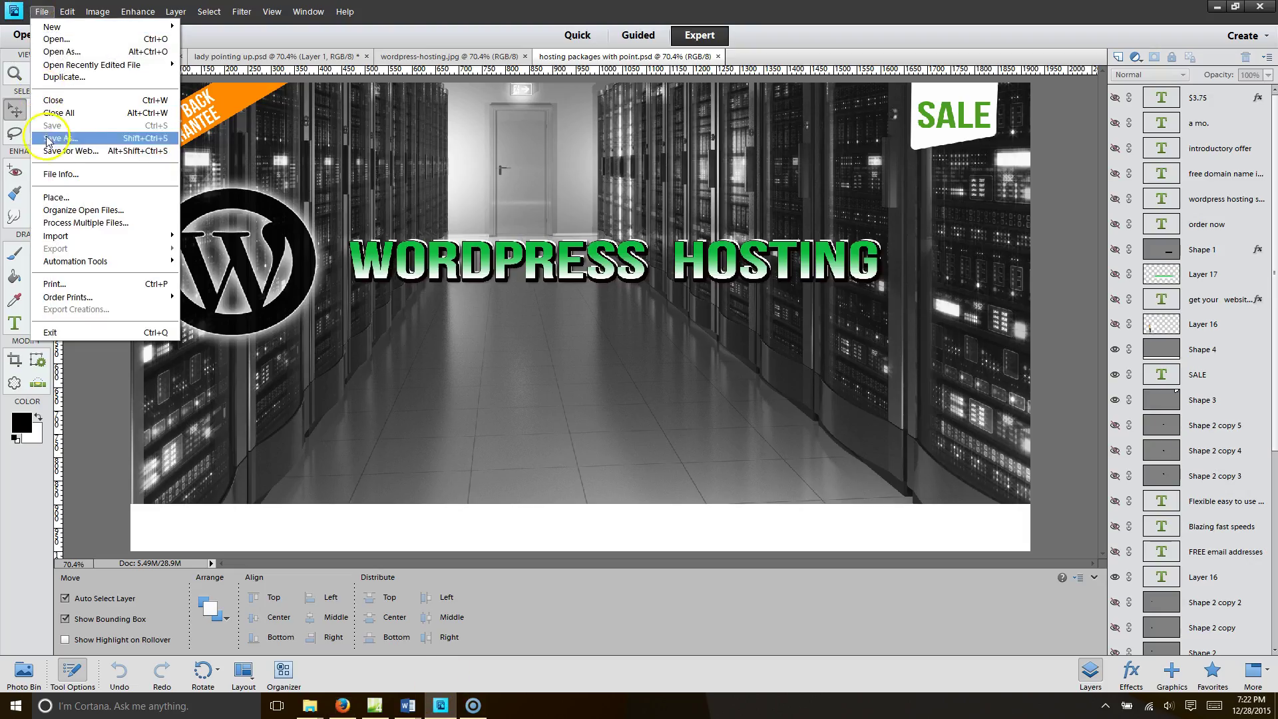
left_click(86, 152)
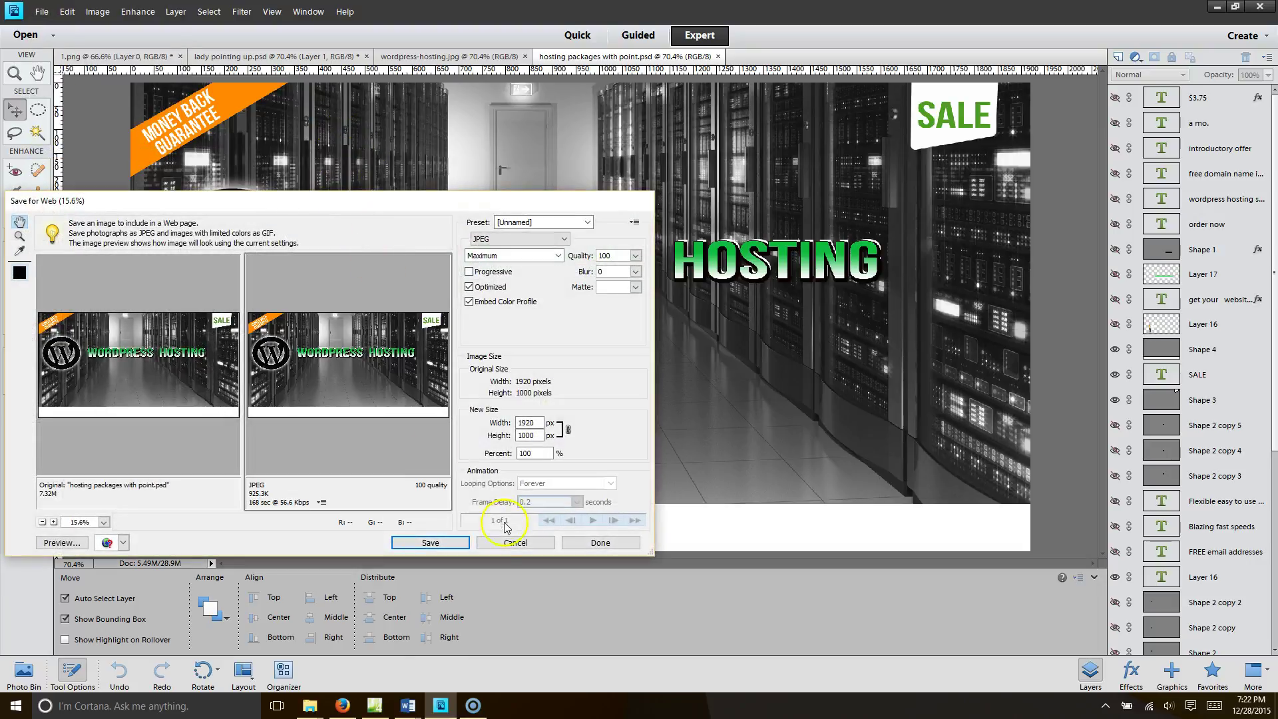
left_click(460, 541)
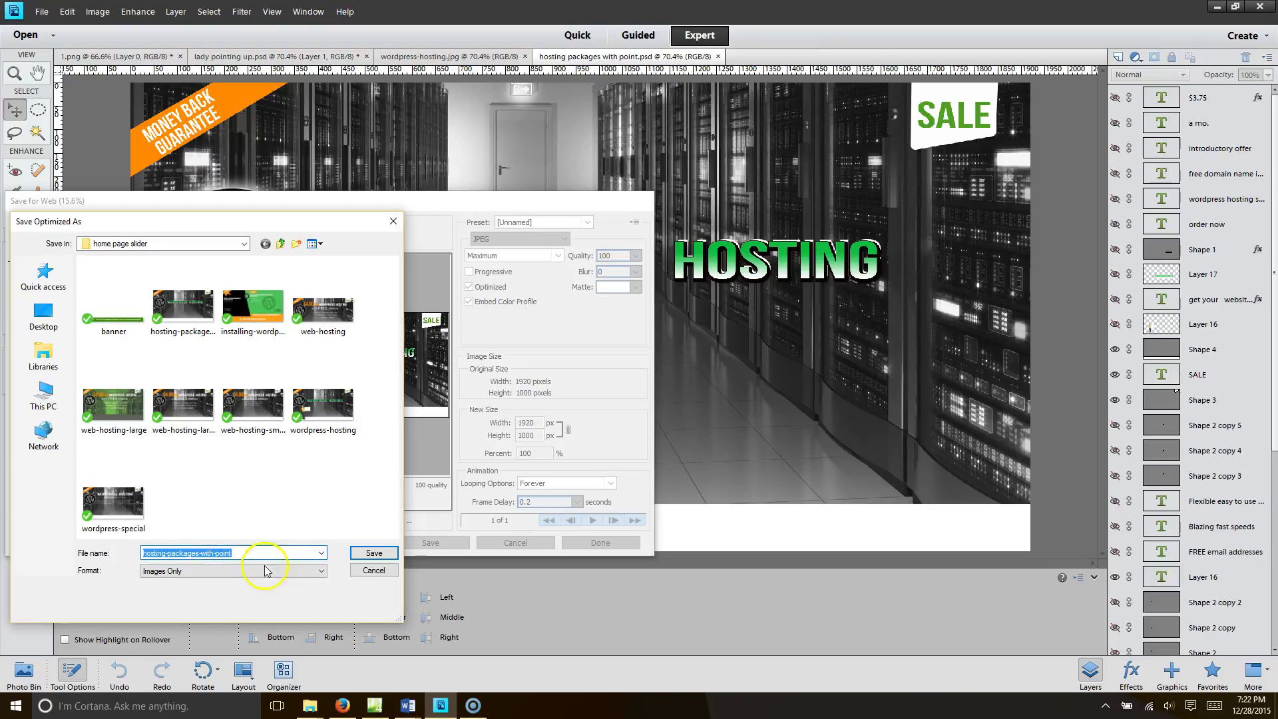
left_click(369, 554)
left_click(589, 308)
Switch back to Firefox, add the uploaded hosting-packages-with-point image as a layer slide and open it in the layer editor.
left_click(342, 706)
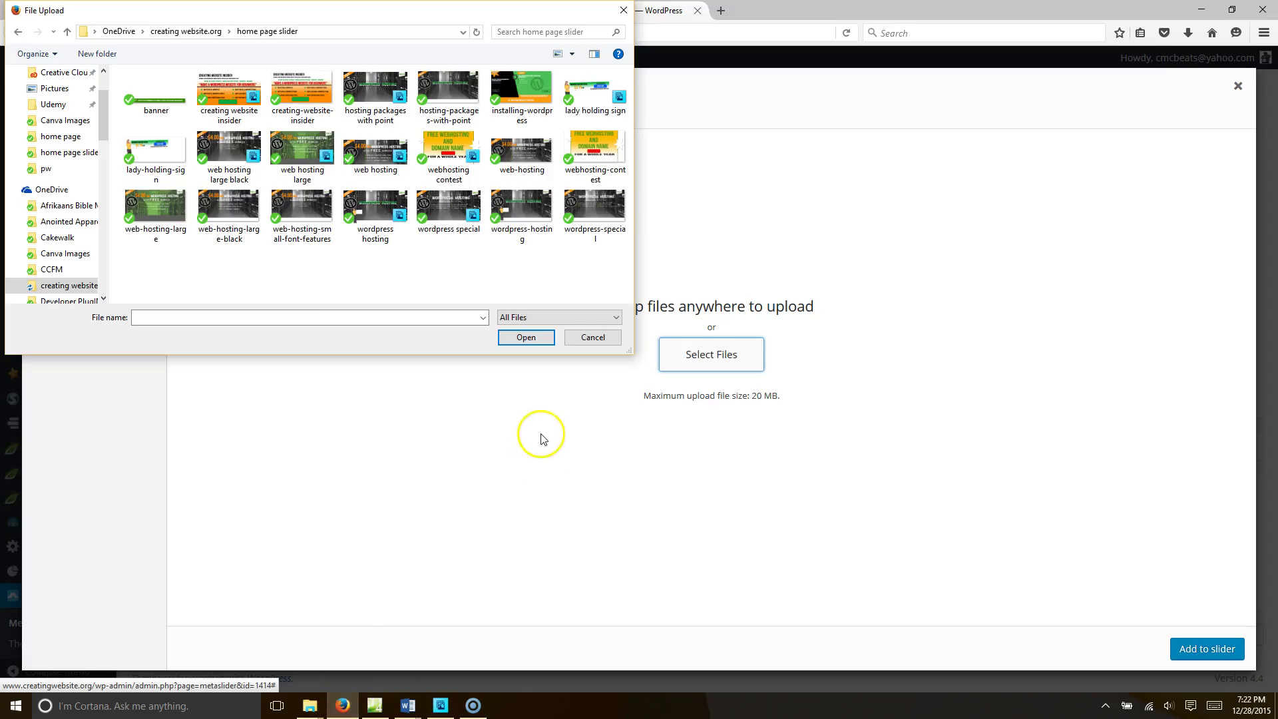
double_click(455, 97)
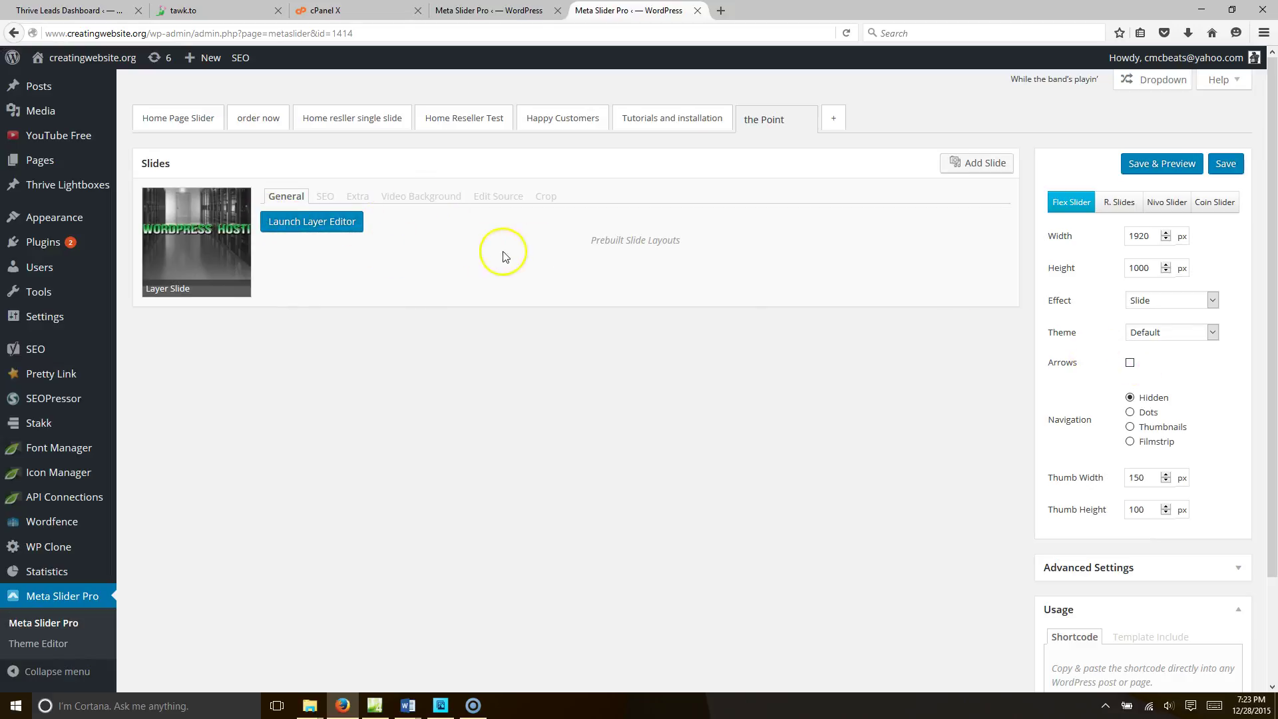
left_click(346, 227)
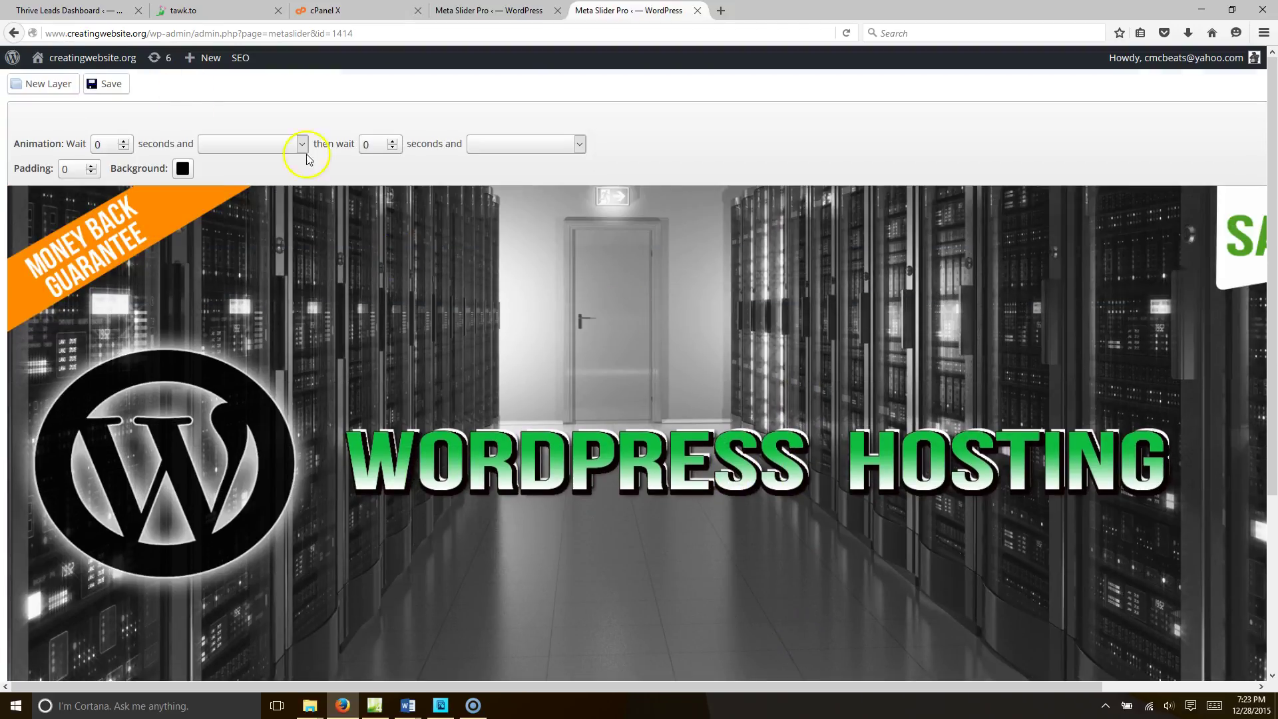
Go to the hostingpricedcheap.com admin tab, leave the layer editor and reopen that site's Meta Slider Pro page.
left_click(475, 12)
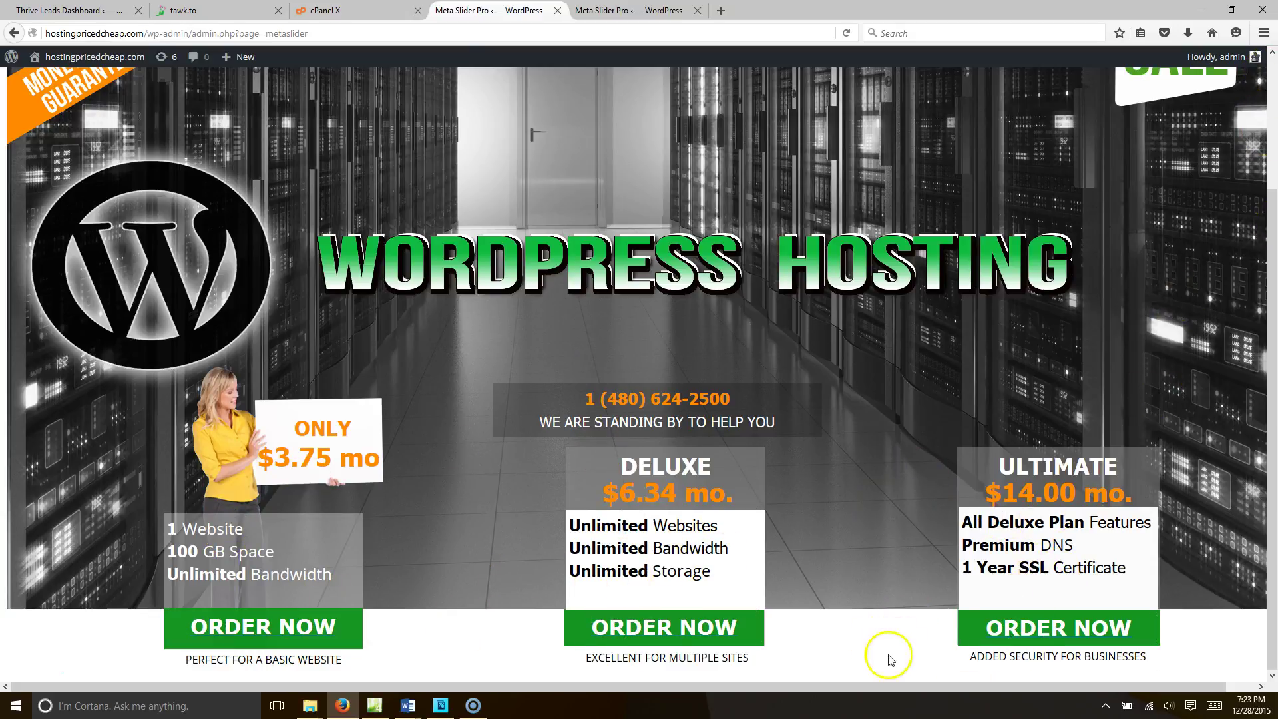
left_click_drag(893, 687, 922, 688)
scroll(1207, 256, "up", 3)
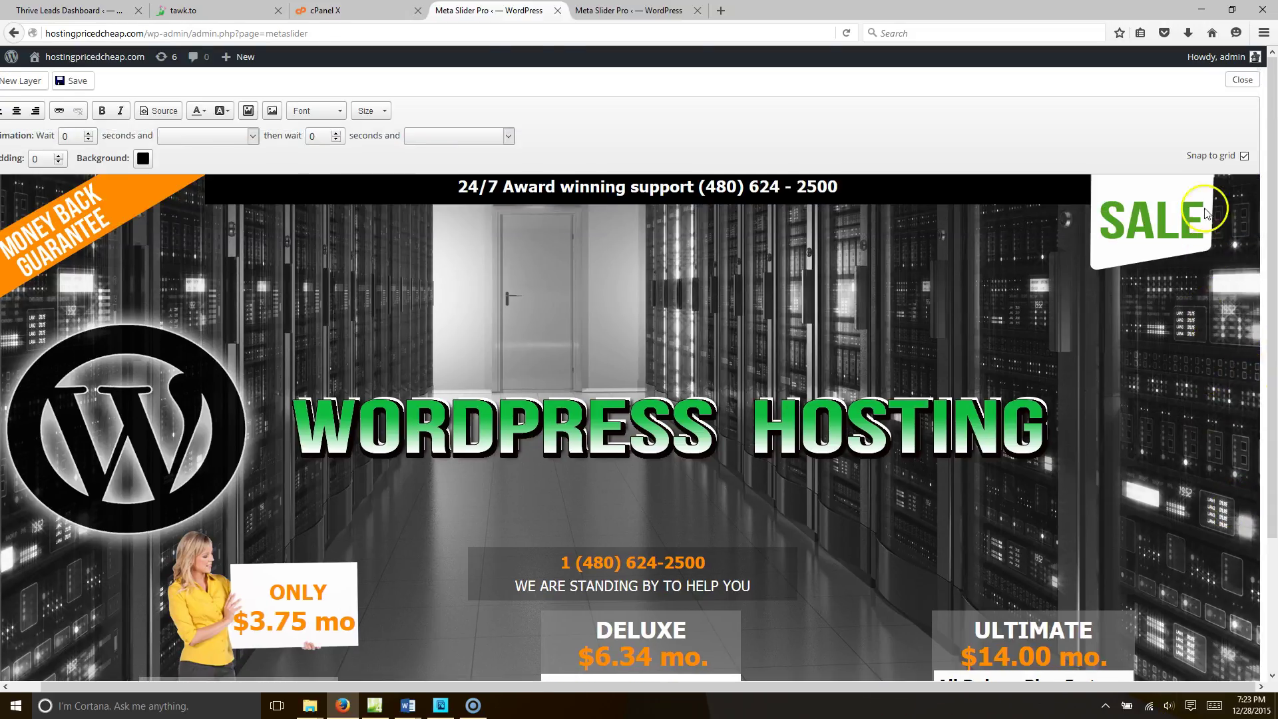
mouse_move(1218, 57)
left_click(1172, 135)
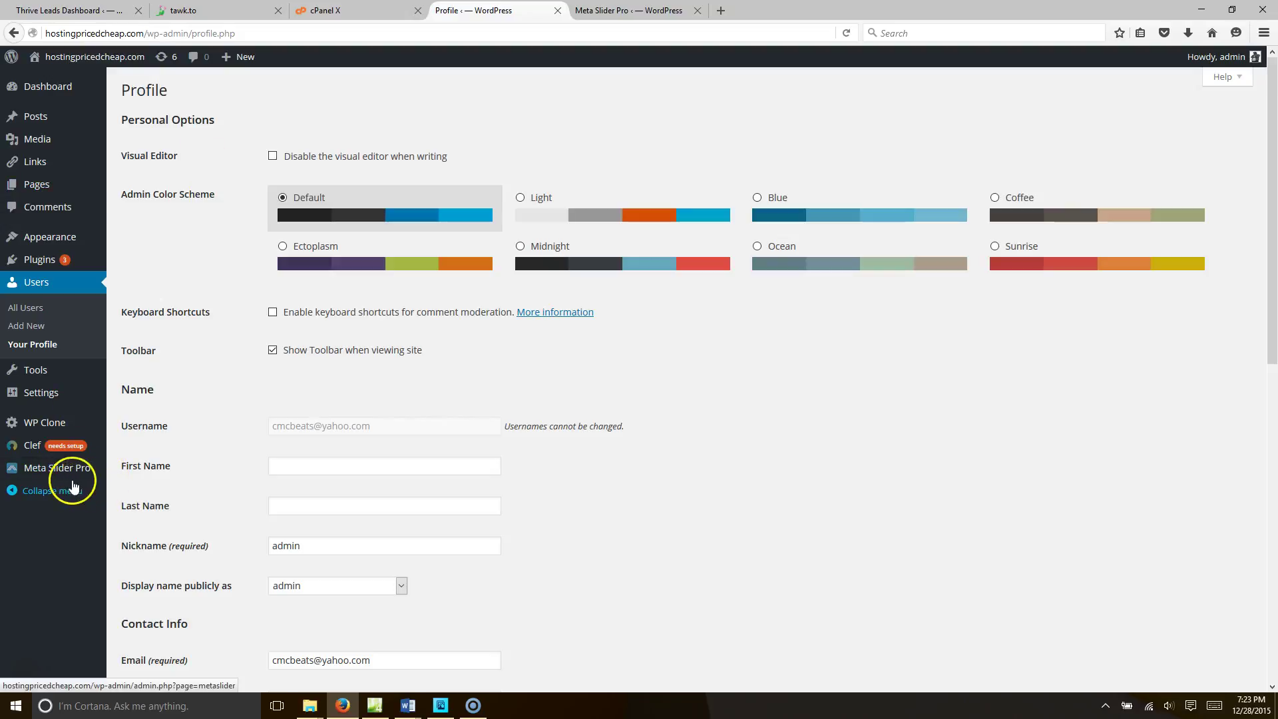
left_click(57, 468)
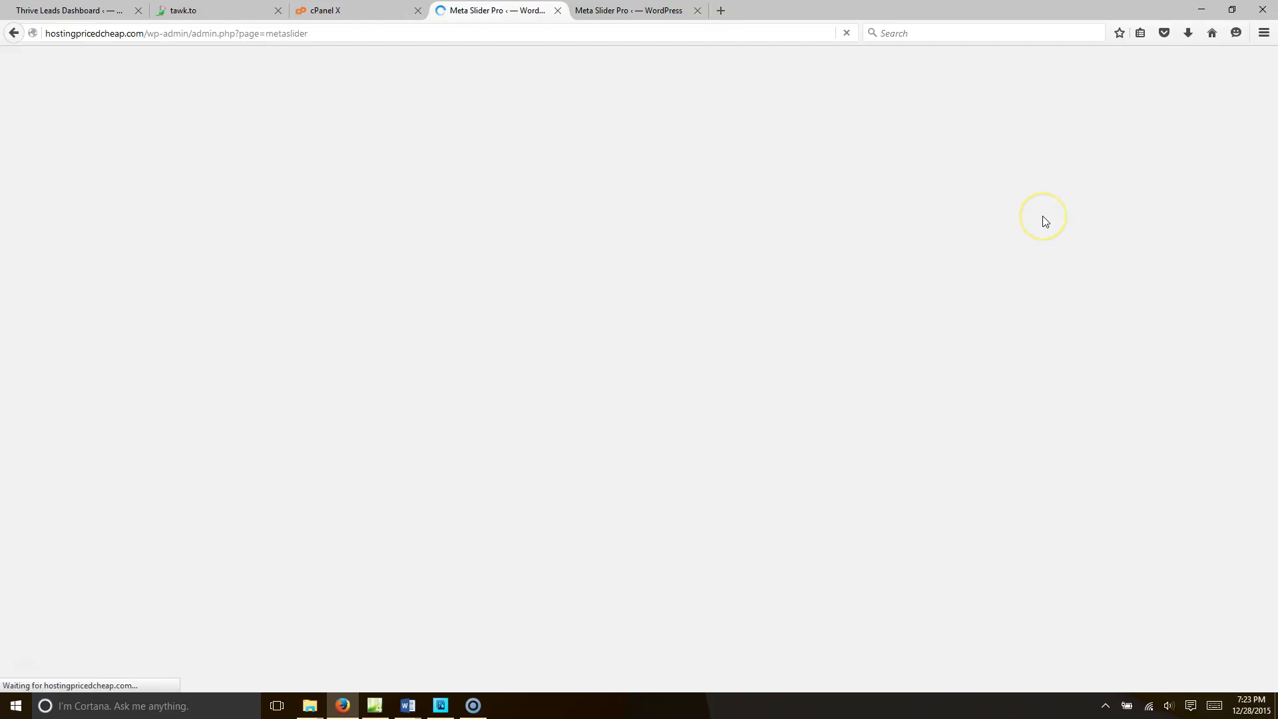
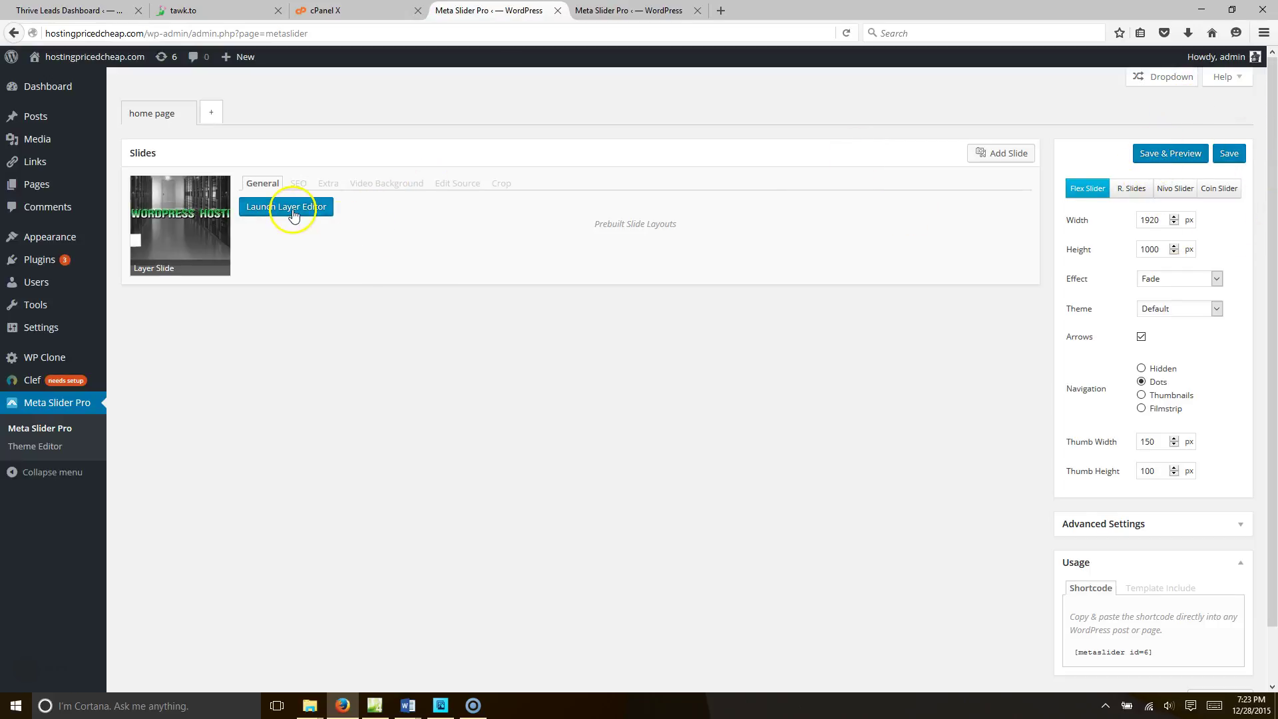
Review the hostingpricedcheap.com home page slide in the layer editor, and close the editor with its changes saved.
left_click(293, 207)
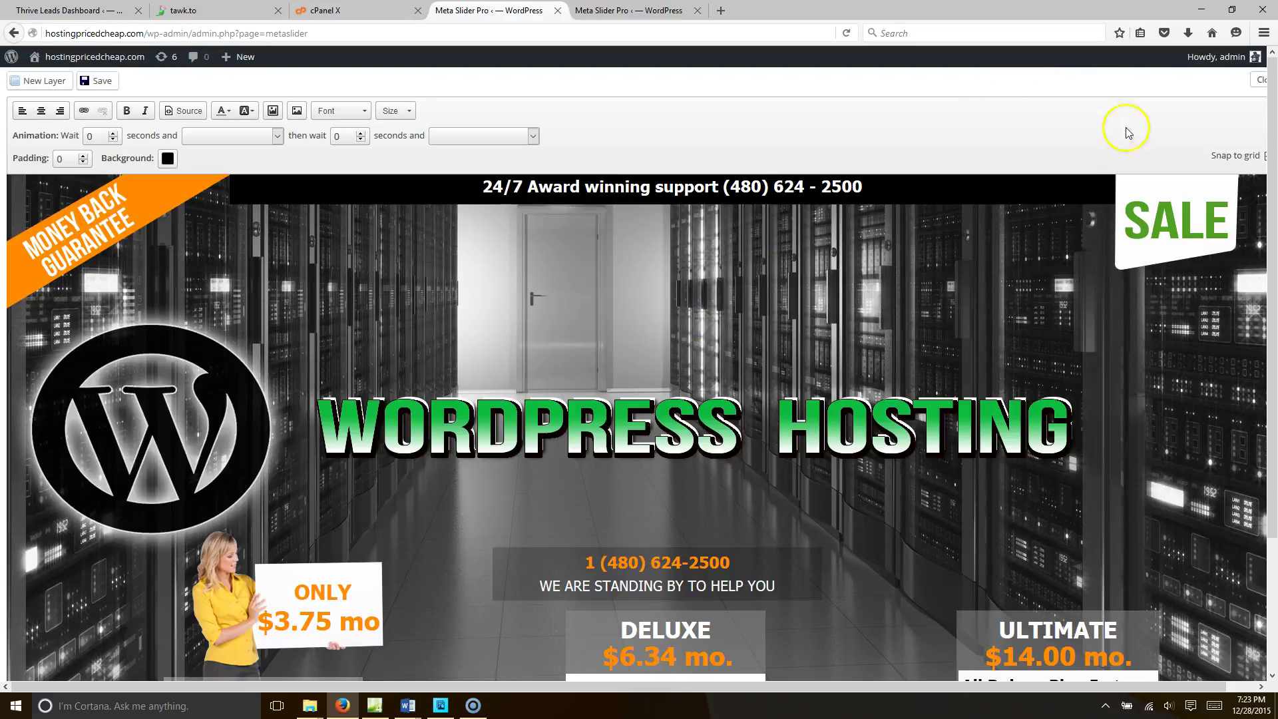
left_click_drag(836, 686, 870, 590)
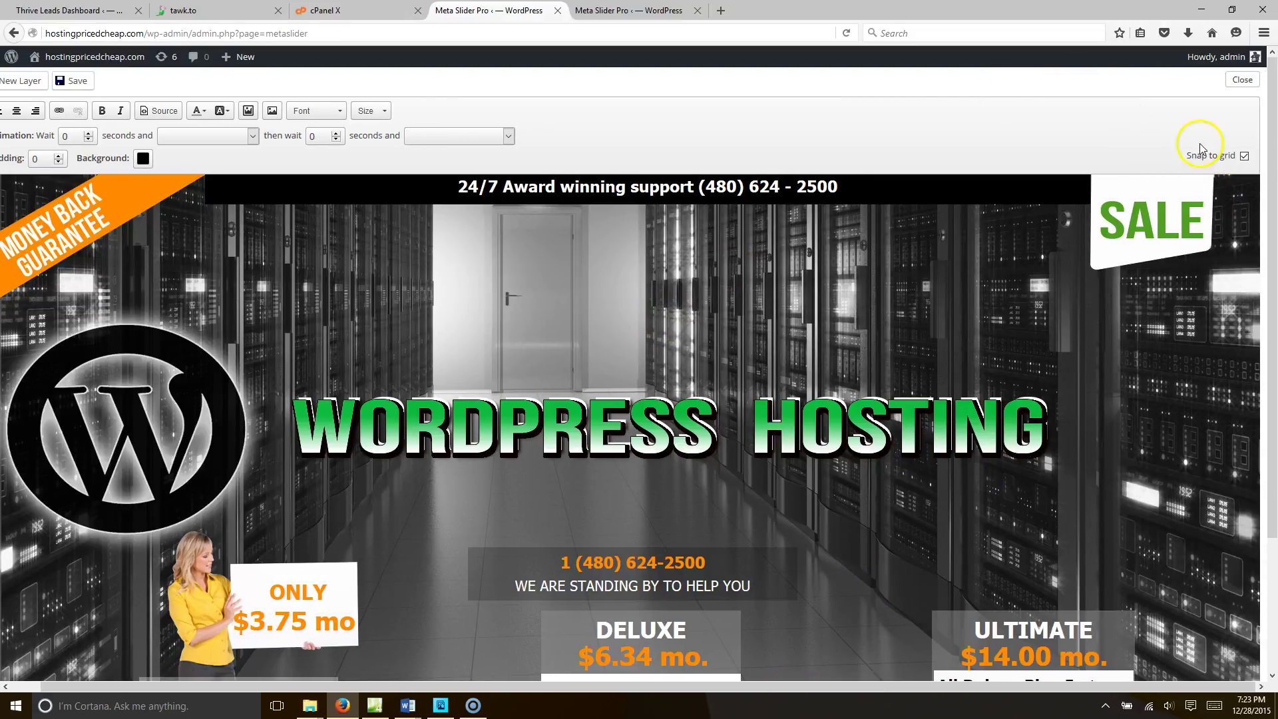
left_click(1242, 80)
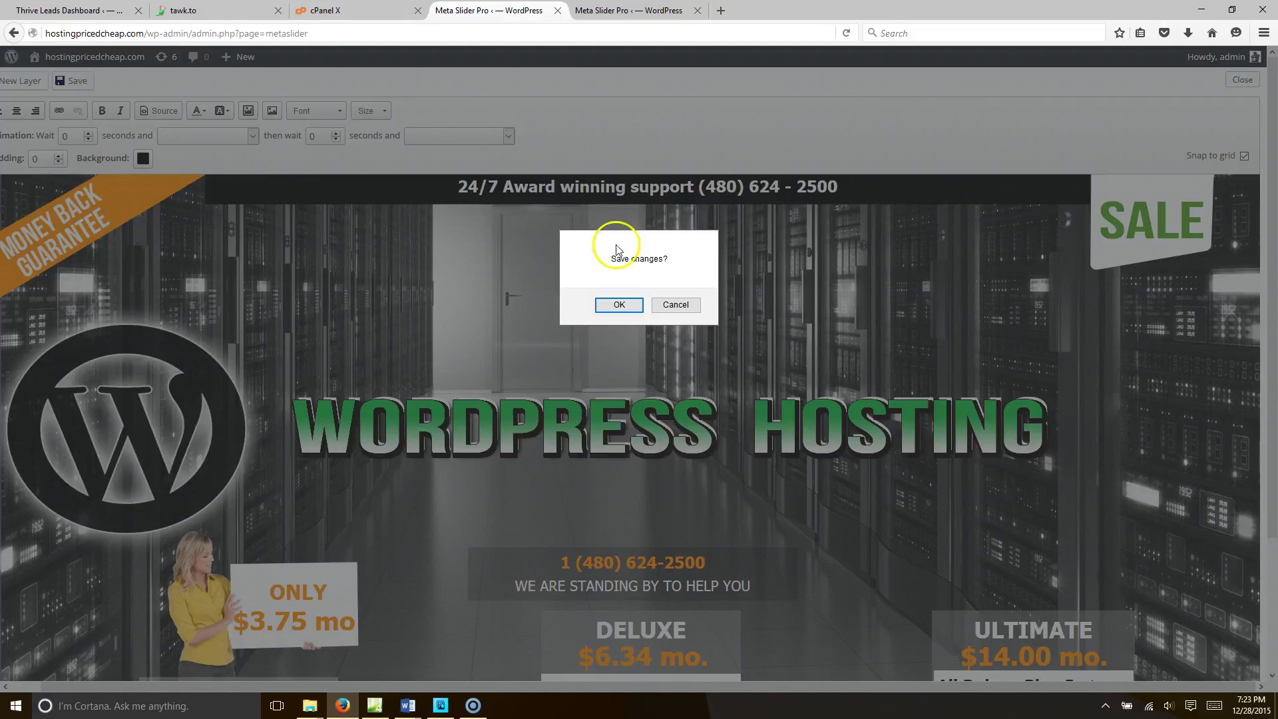
left_click(618, 306)
Copy the slide's entire source code and paste it into the source of the layer slide in creatingwebsite.org's "the Point" slider.
left_click(441, 185)
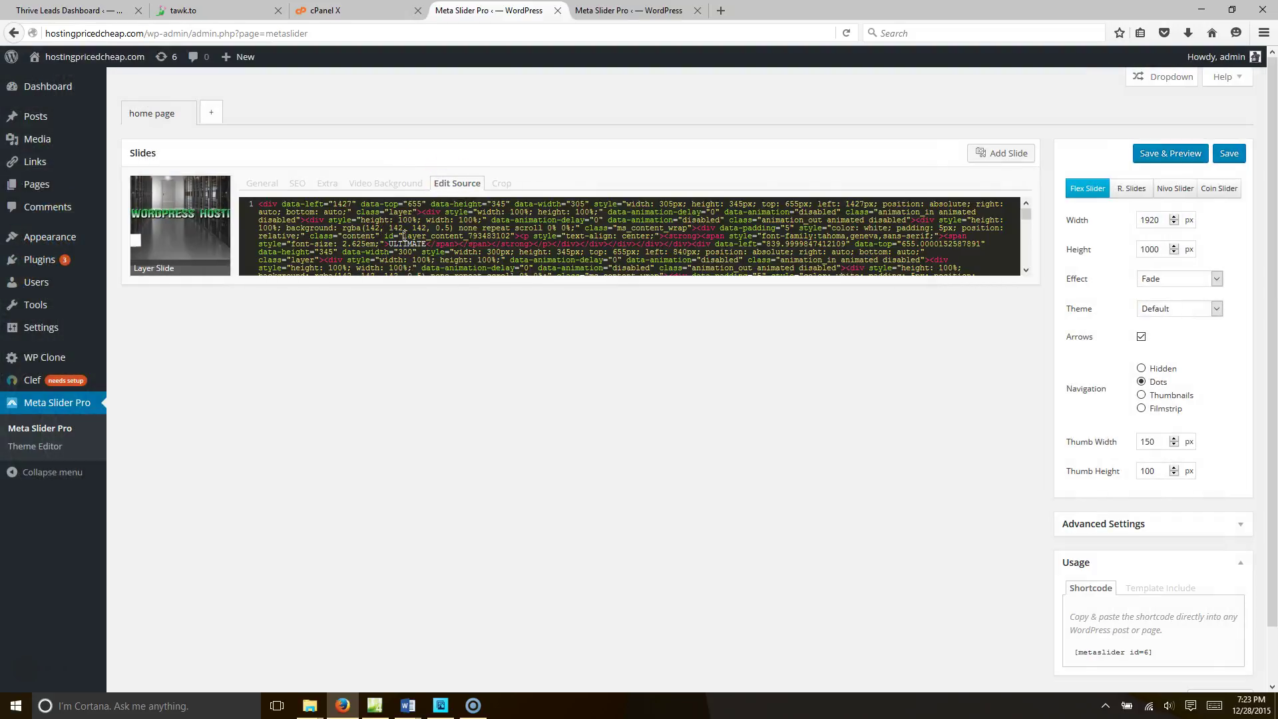
key("ctrl+a")
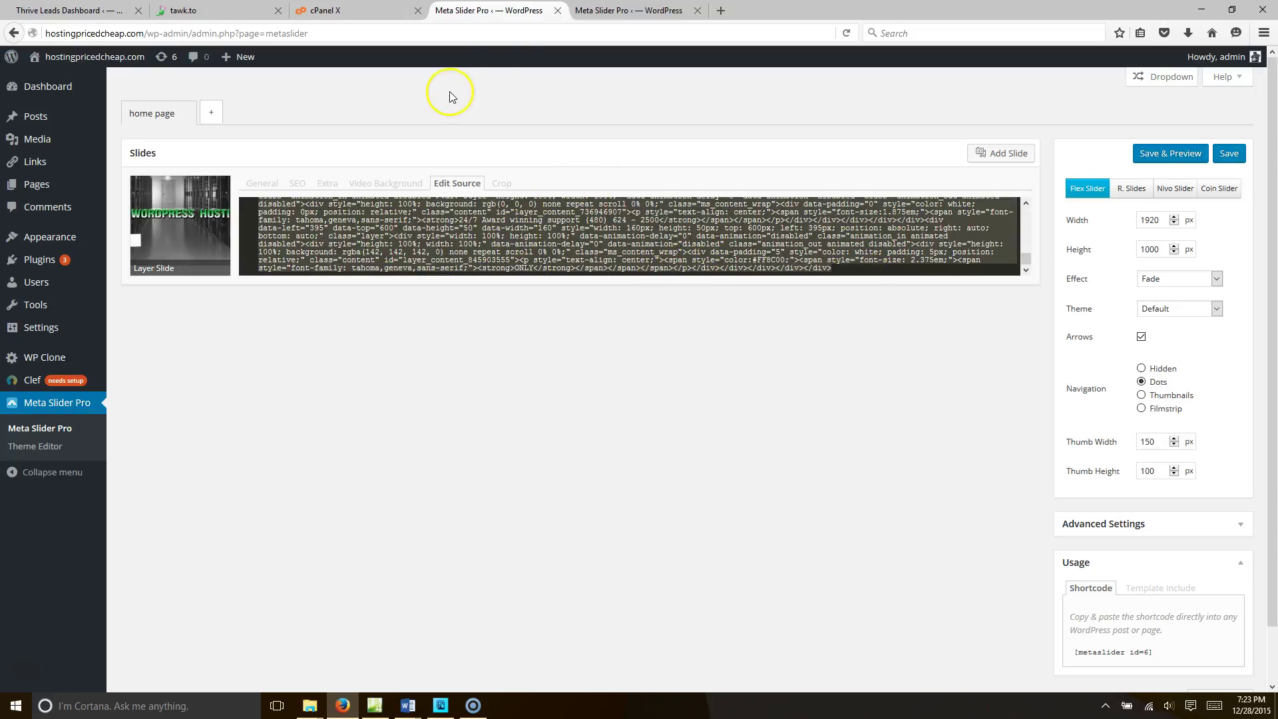
left_click(594, 12)
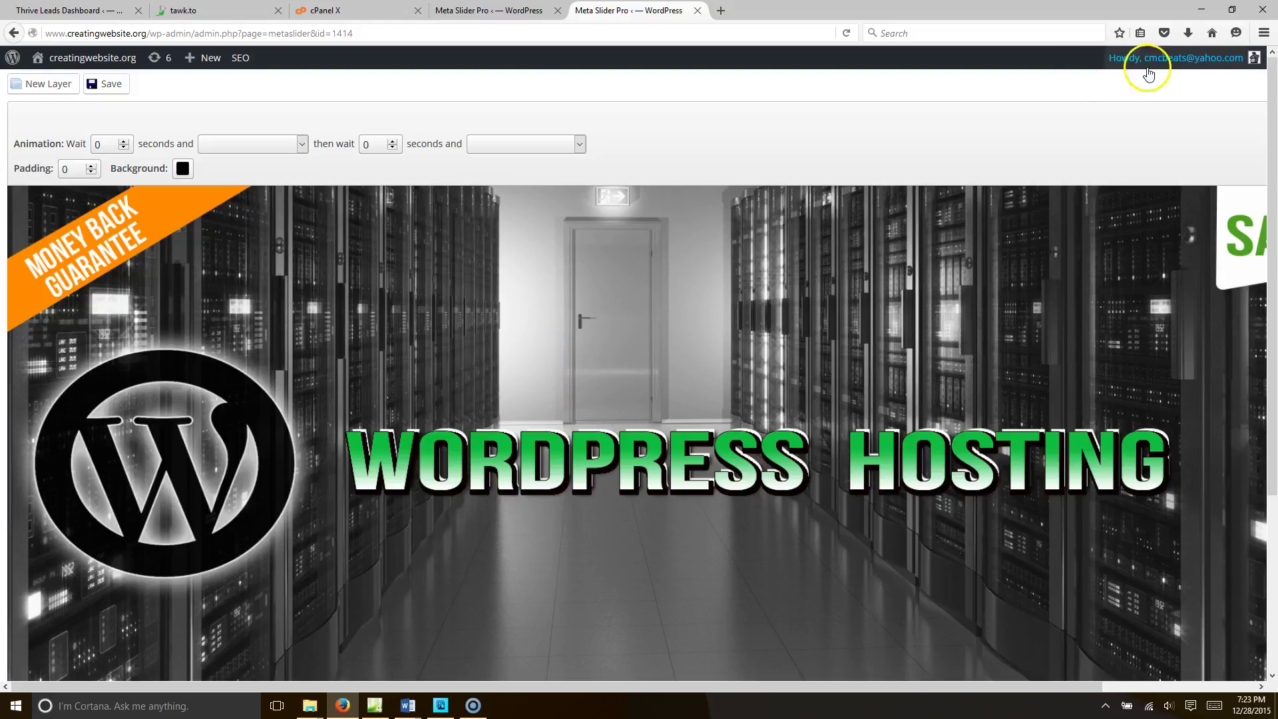
scroll(1005, 685, "right", 3)
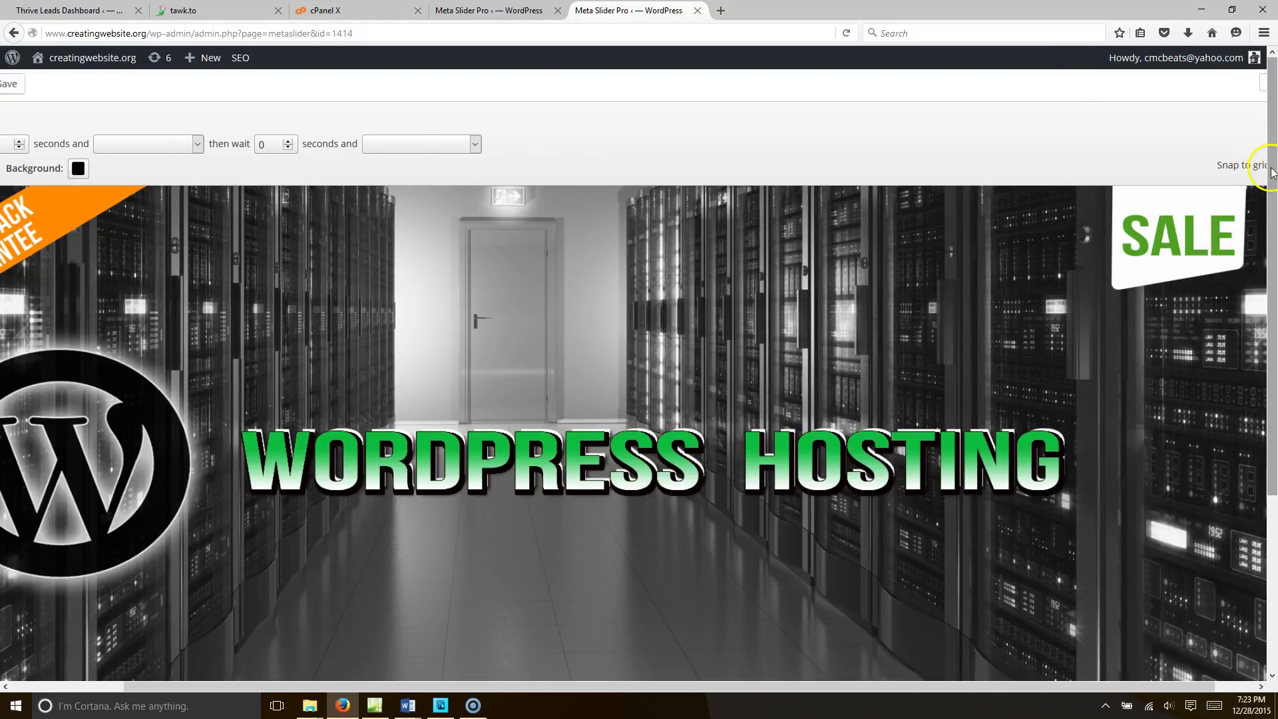
scroll(897, 689, "right", 1)
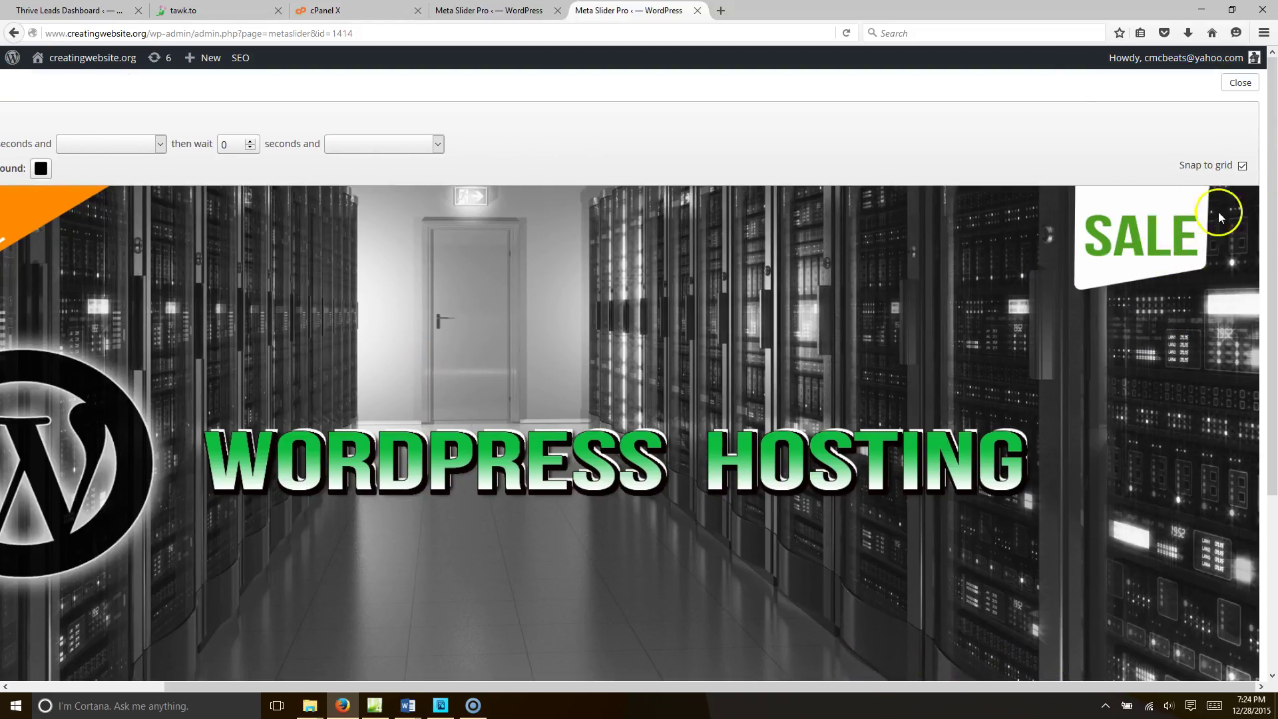
left_click(1238, 86)
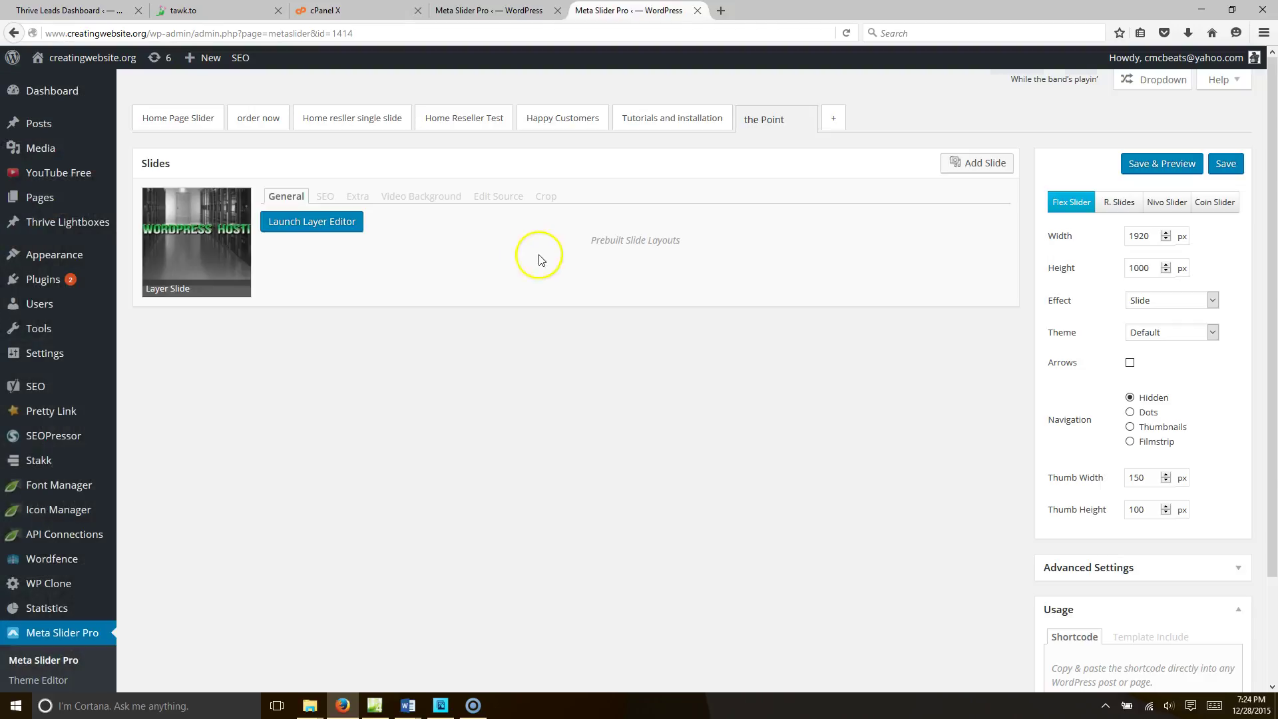
left_click(498, 195)
left_click(312, 231)
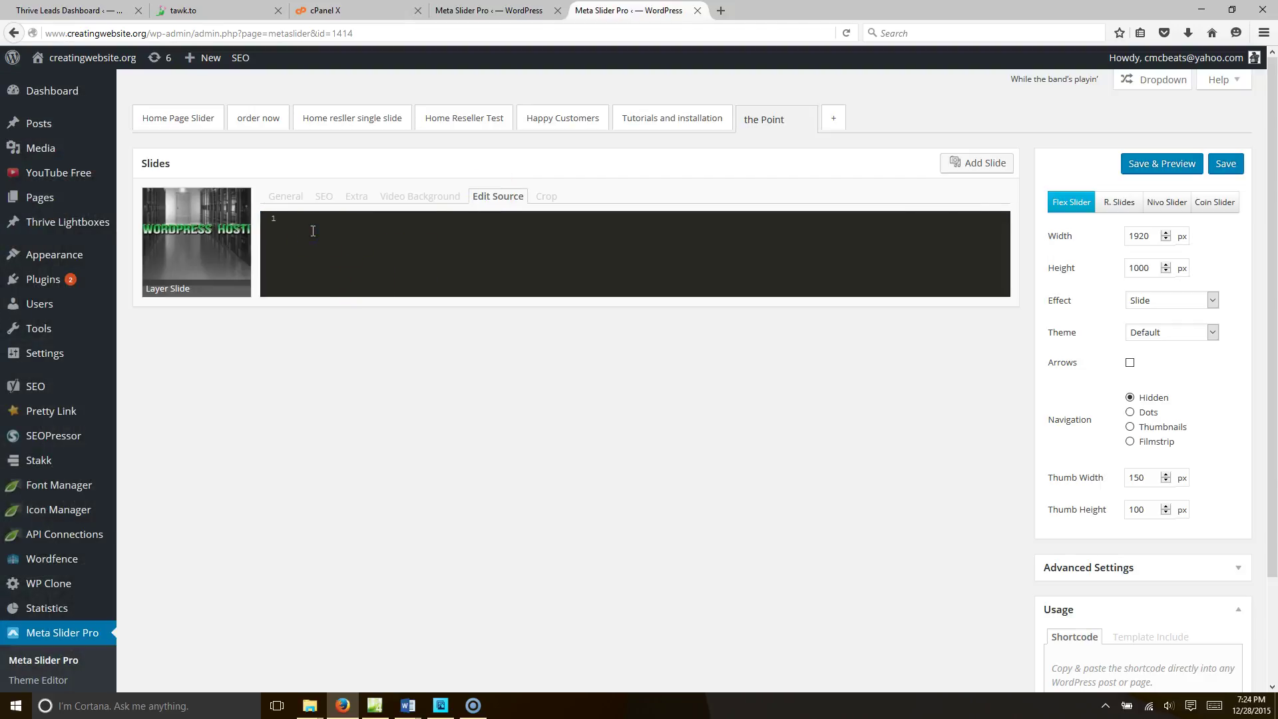
Reopen the layer slide in the layer editor and move the "$3.75 mo" price just above the basic plan's feature list.
left_click(288, 197)
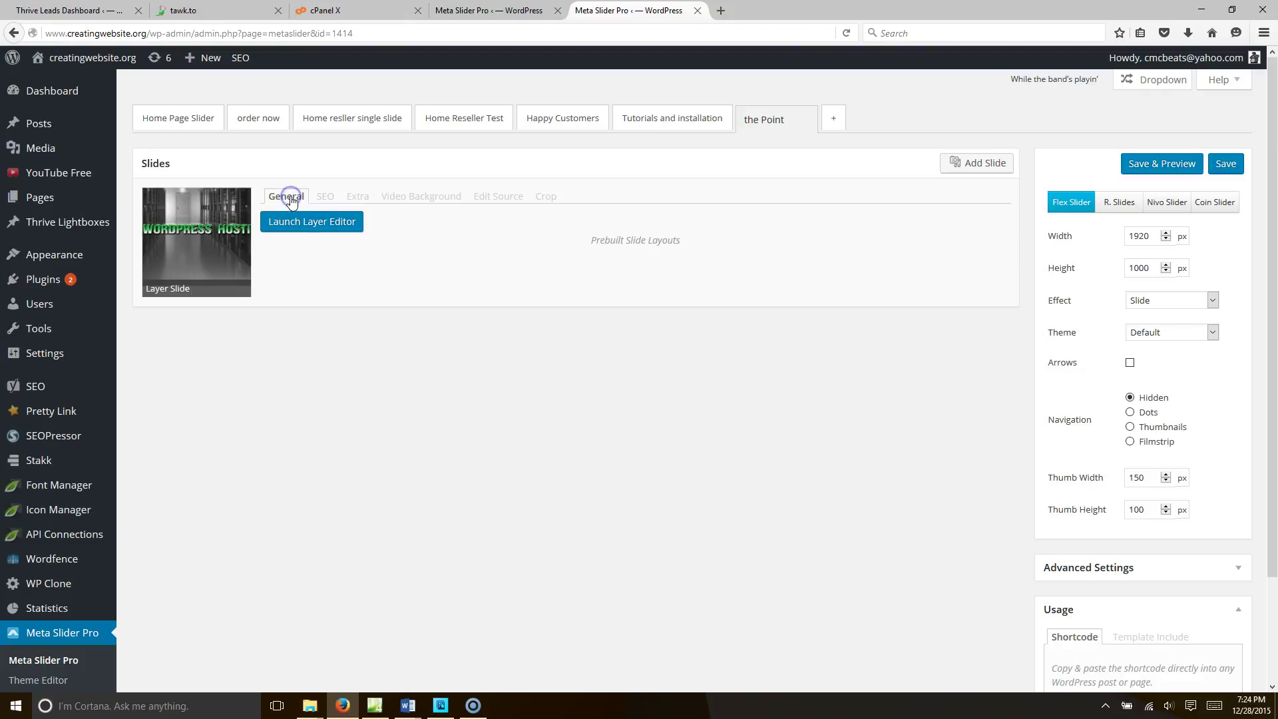
left_click(293, 223)
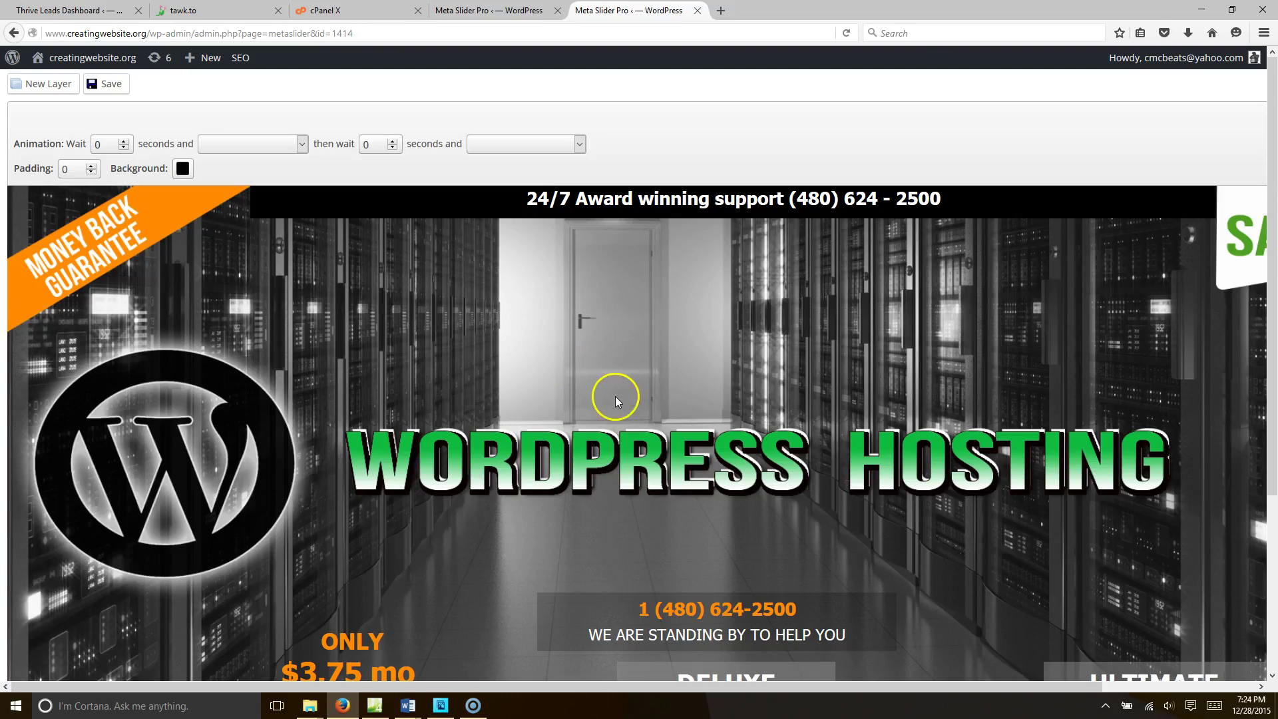
scroll(615, 396, "down", 3)
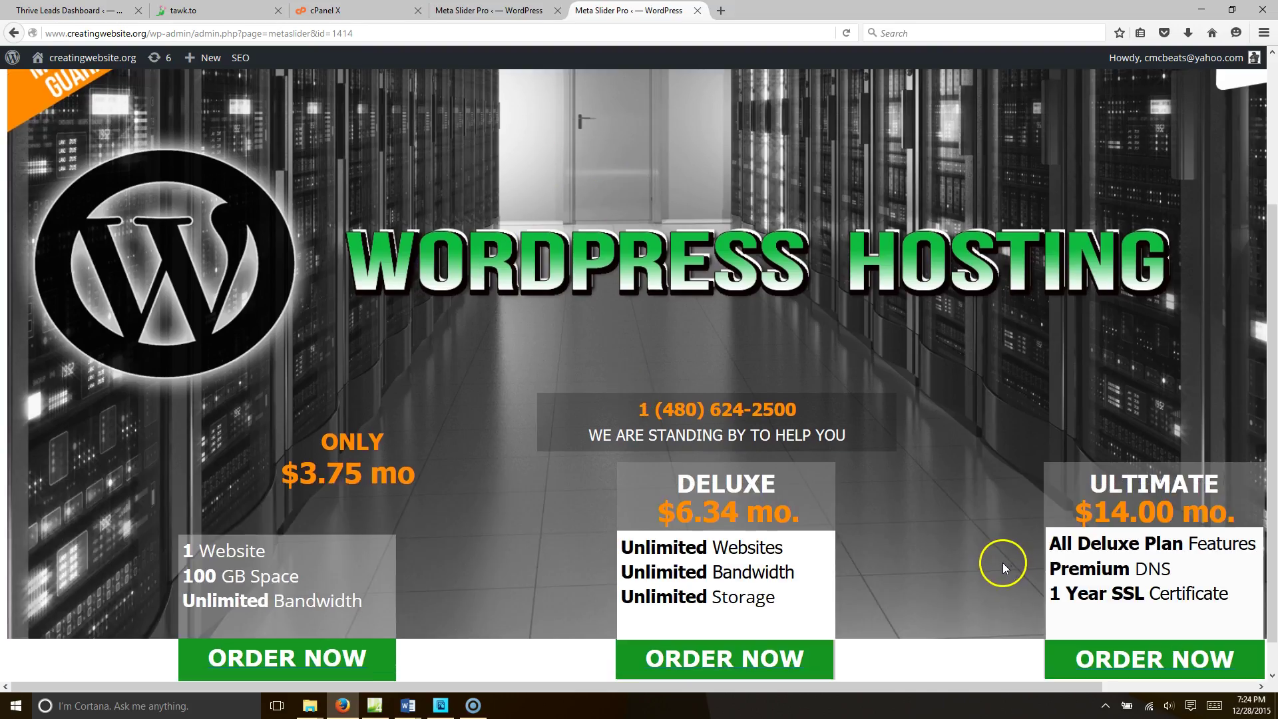
mouse_move(322, 497)
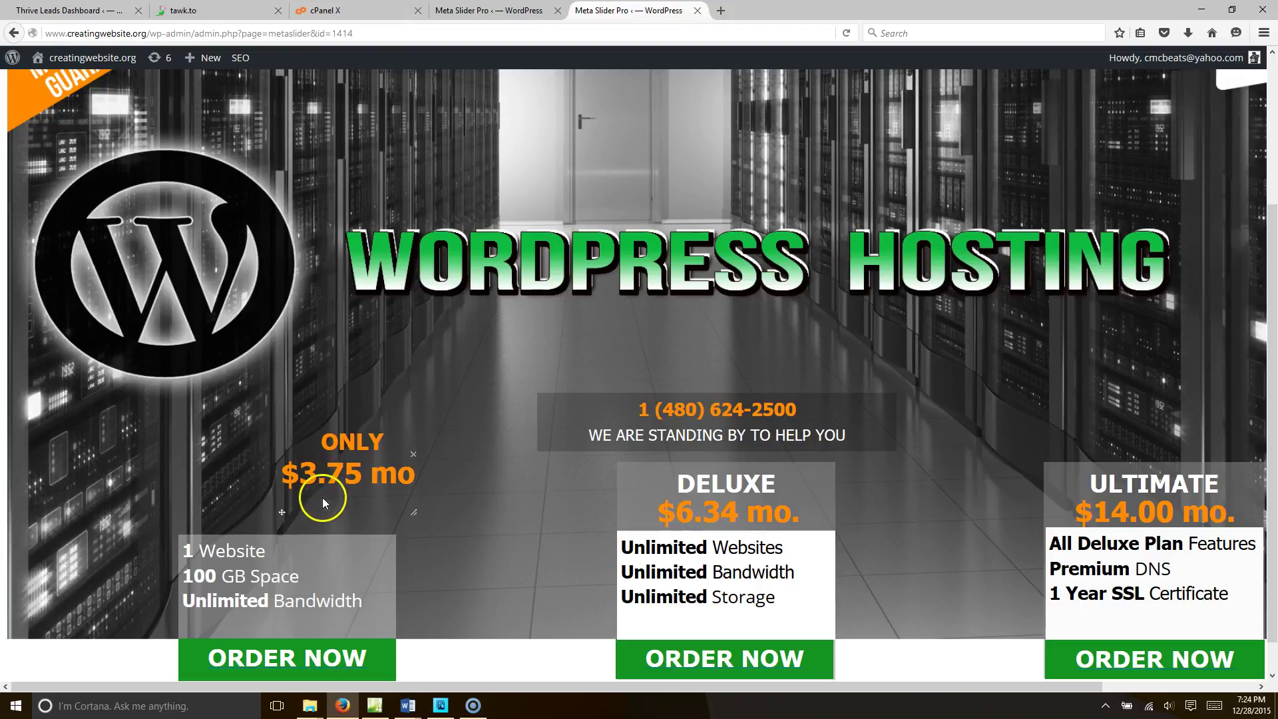
left_click_drag(285, 510, 223, 525)
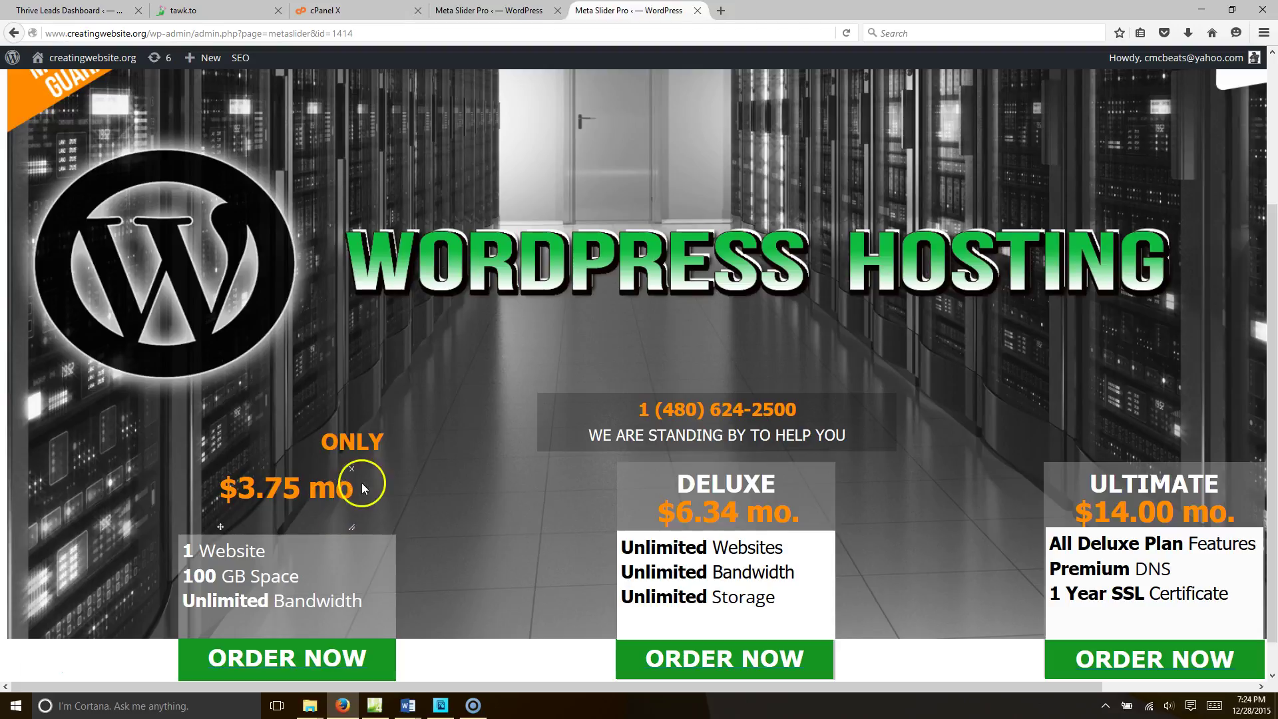
Delete the "ONLY" text layer above the $3.75 price.
mouse_move(373, 436)
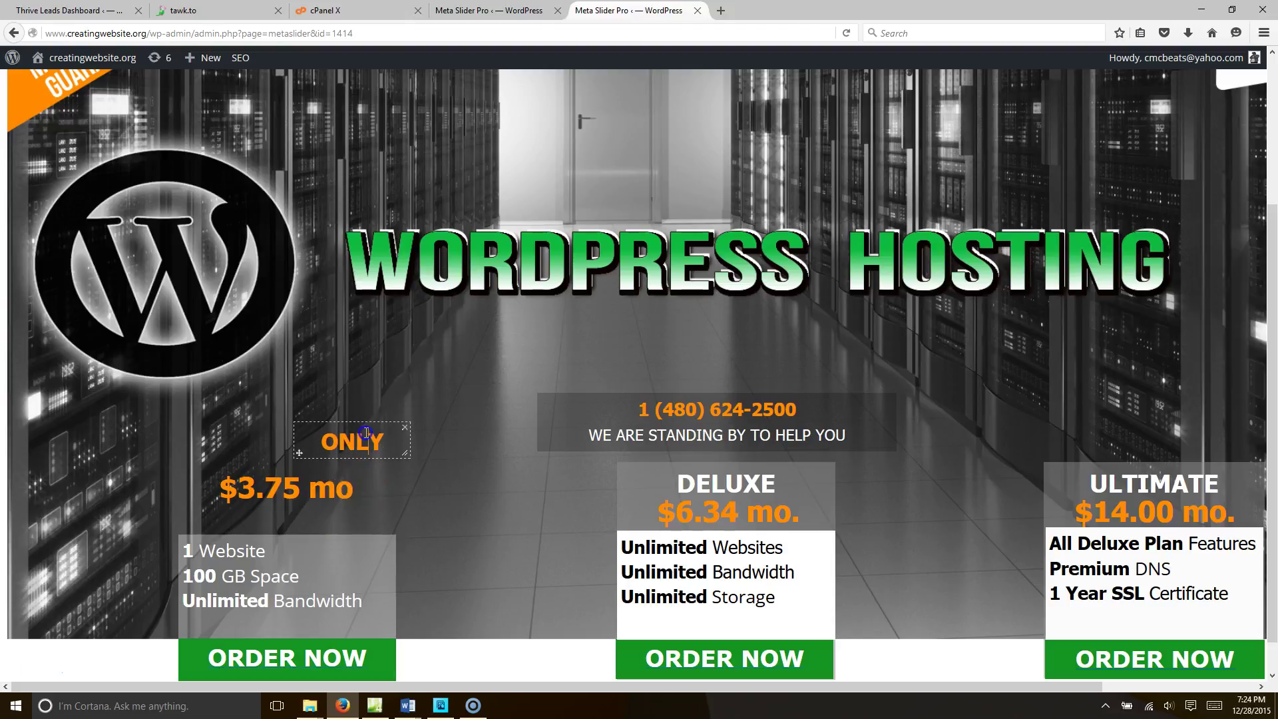
left_click(405, 428)
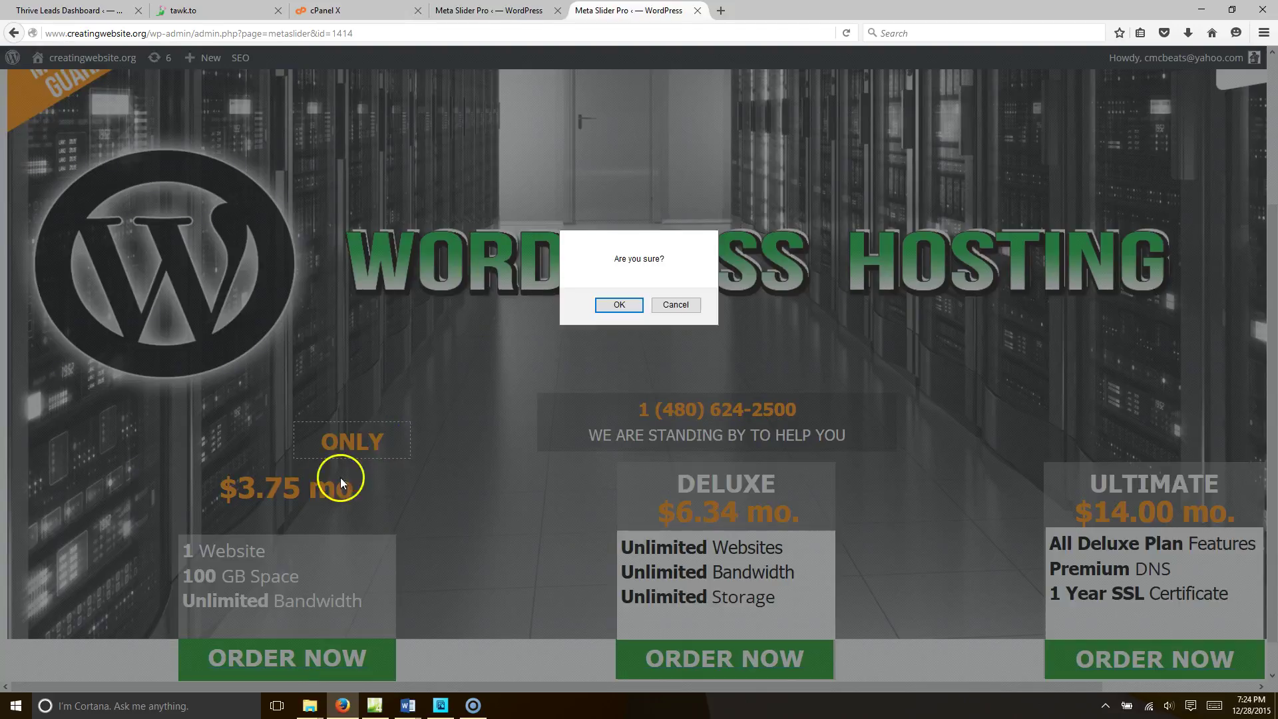
left_click(612, 304)
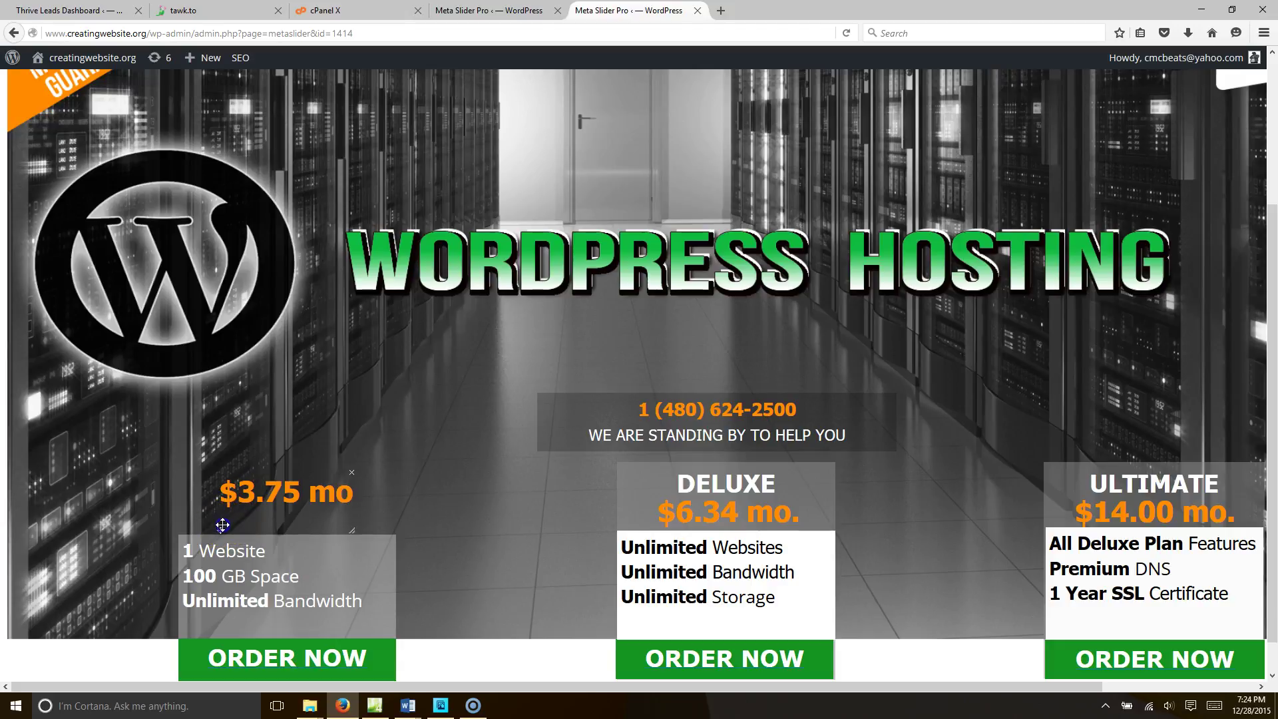
Make the white background of the basic plan's feature list layer fully opaque.
mouse_move(750, 528)
scroll(369, 575, "up", 3)
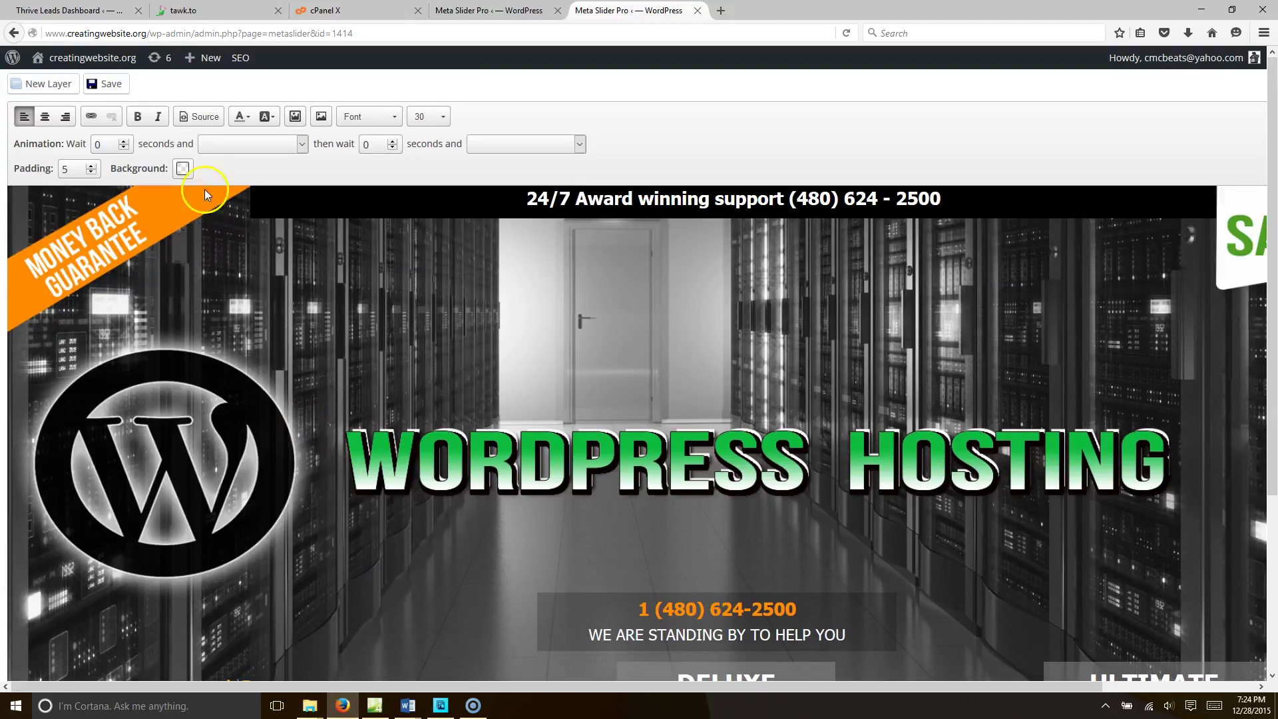
left_click(181, 172)
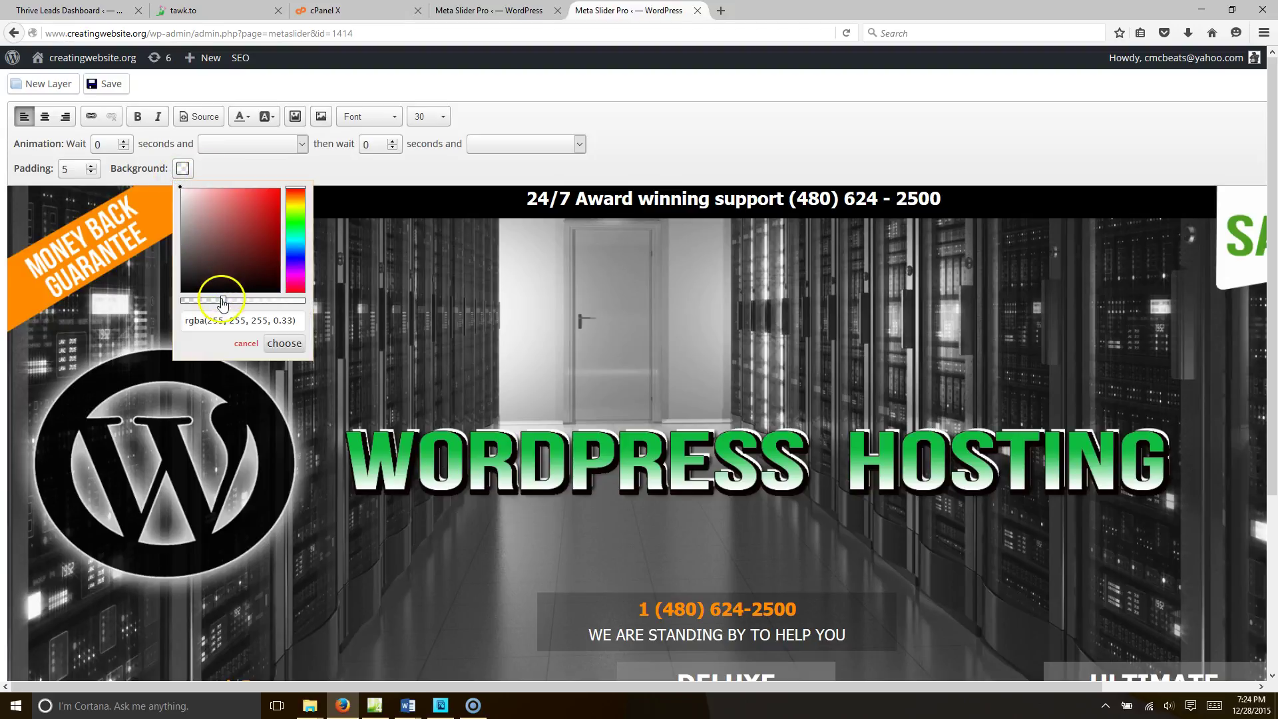
left_click_drag(282, 307, 303, 303)
left_click(284, 343)
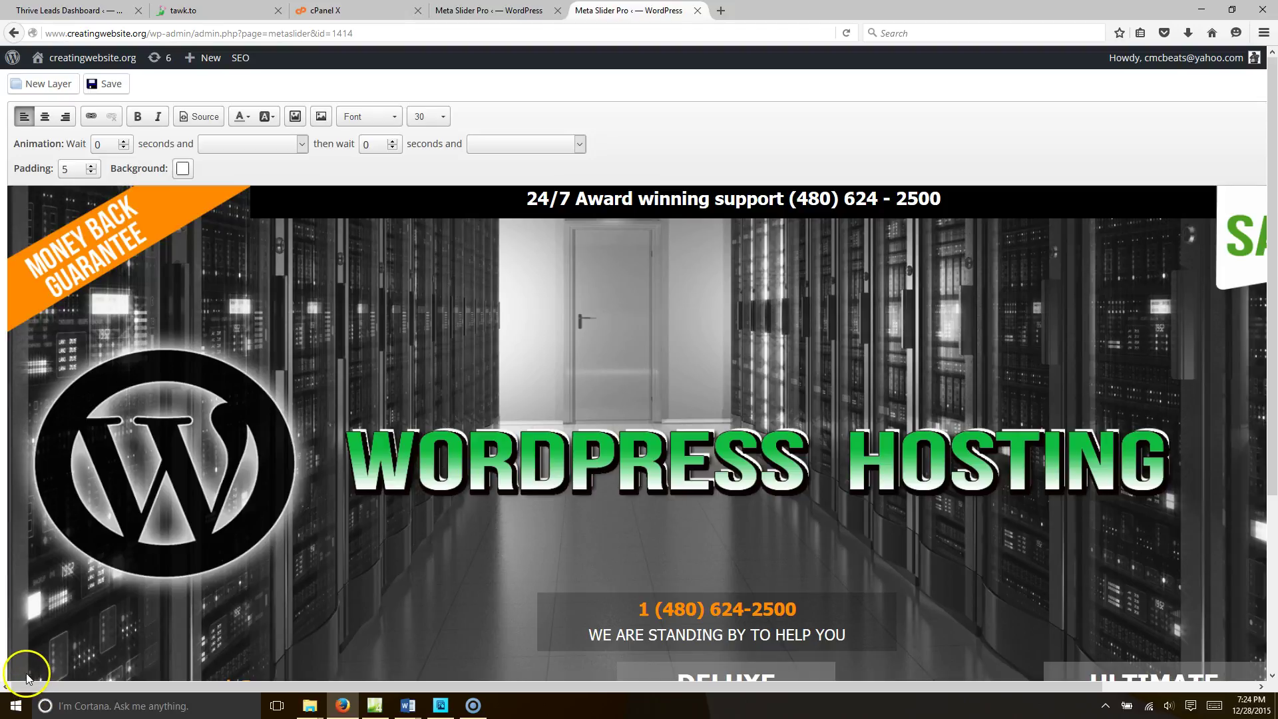
Try to change the text colour of the basic plan's feature list.
scroll(423, 398, "down", 3)
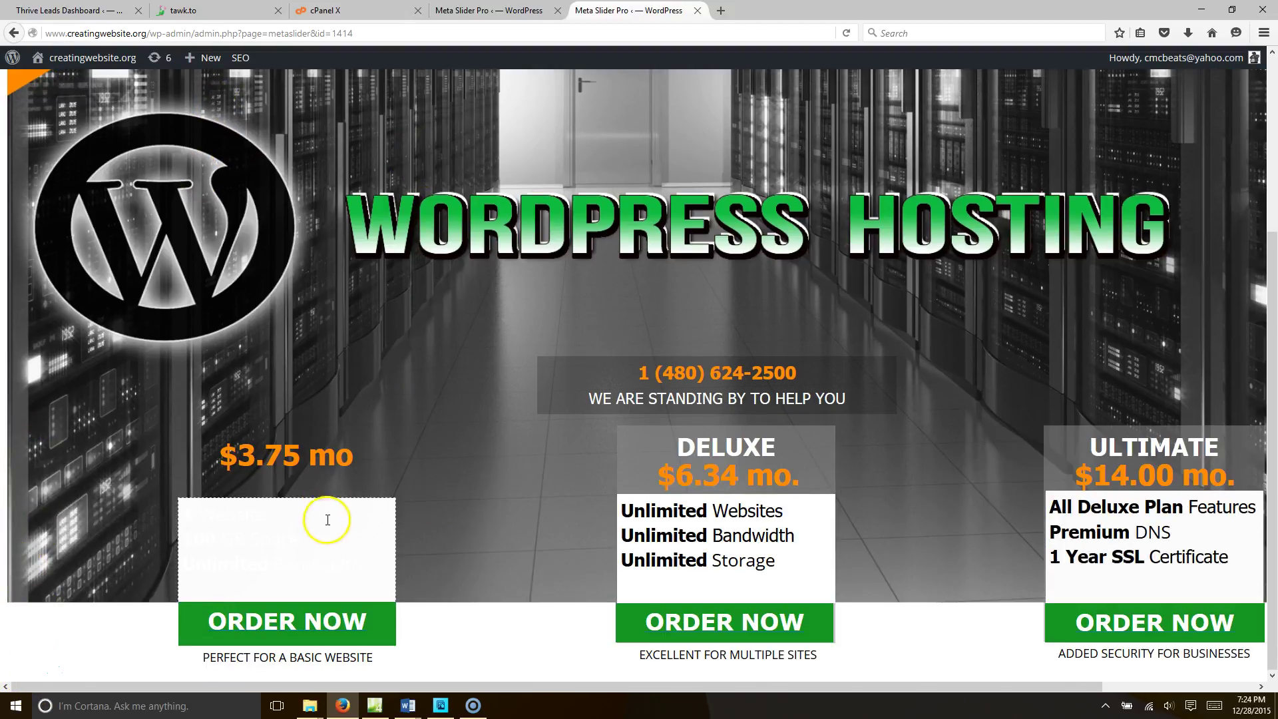
left_click_drag(371, 593, 209, 518)
scroll(254, 253, "up", 3)
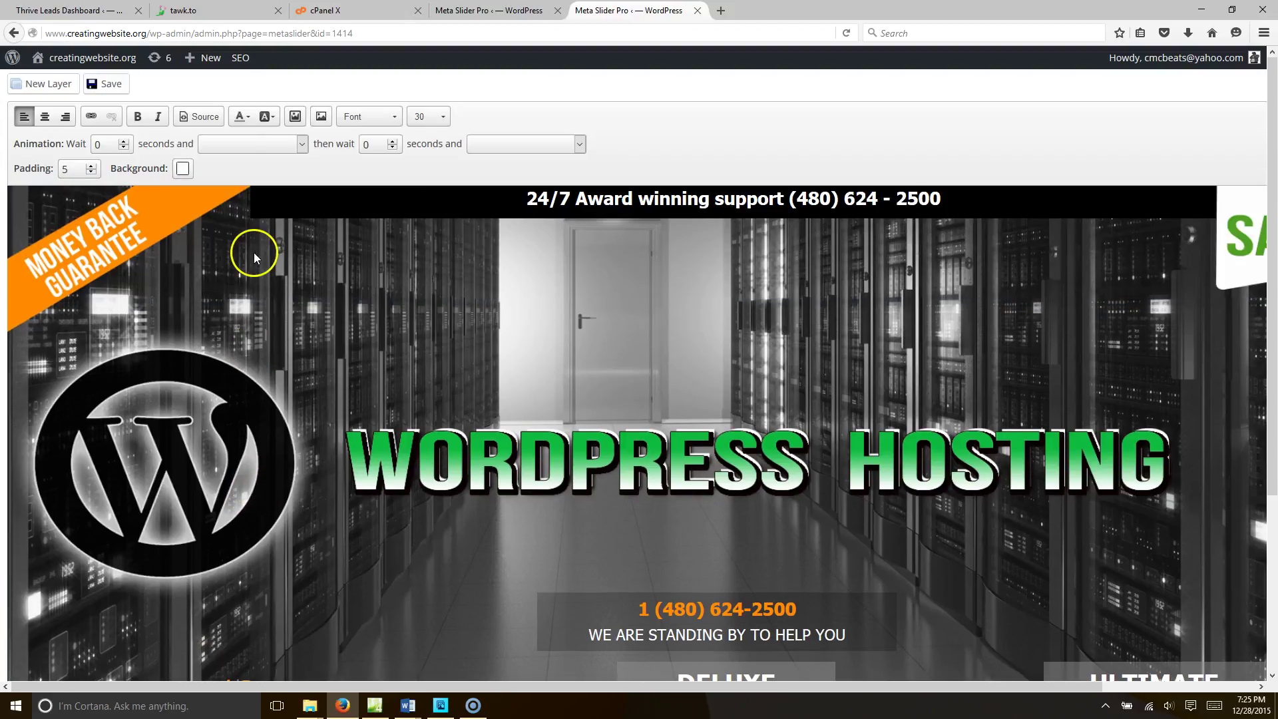
left_click(245, 118)
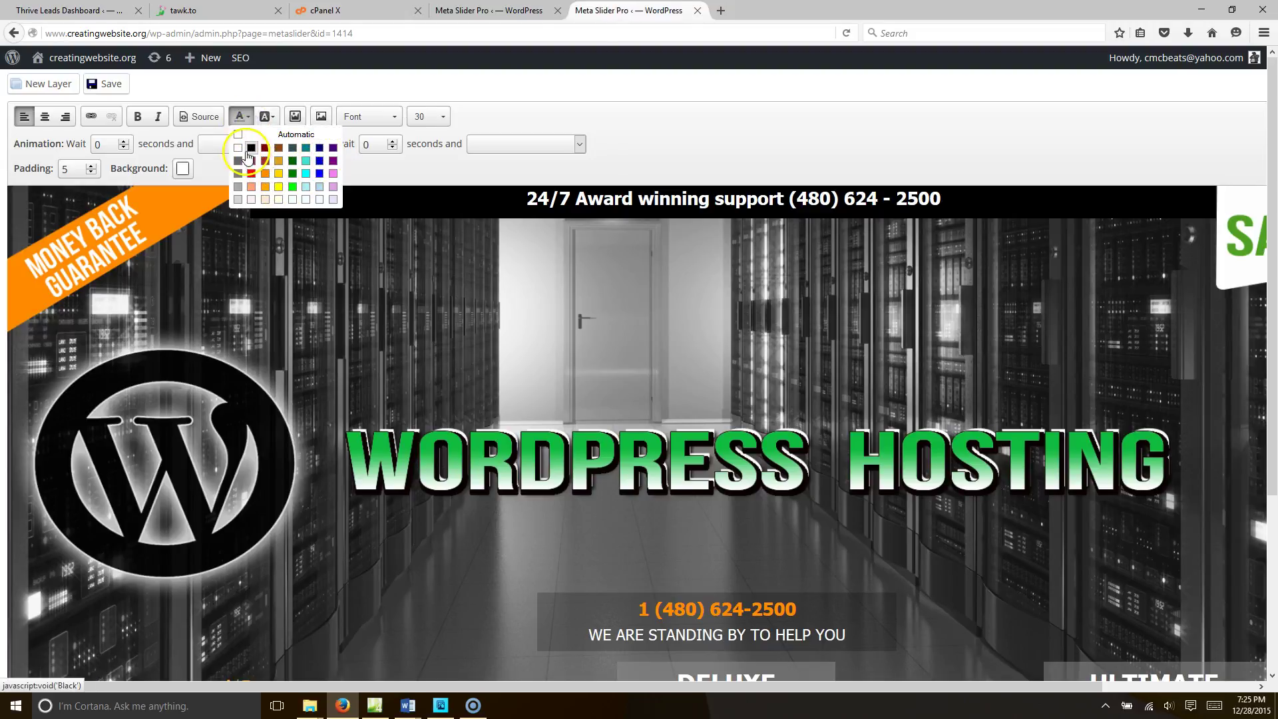
left_click(283, 188)
Select the text of the basic plan's feature list and colour it black.
scroll(288, 297, "down", 2)
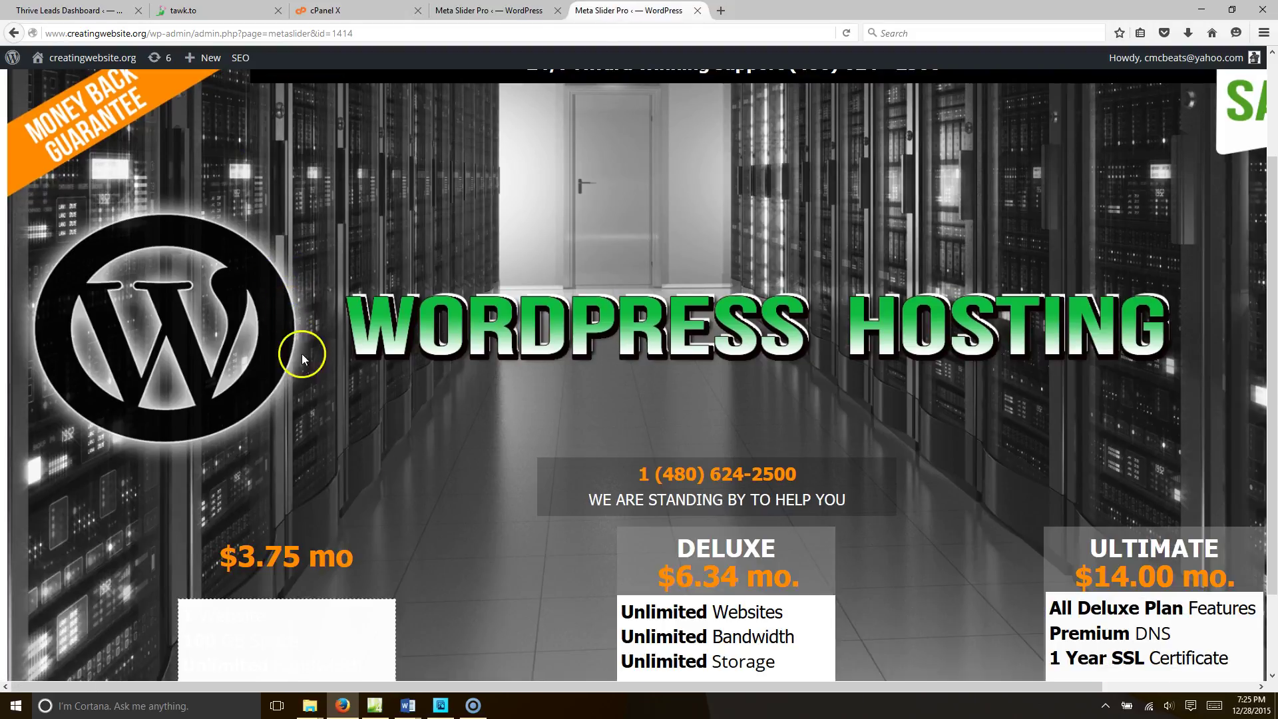
scroll(302, 358, "down", 1)
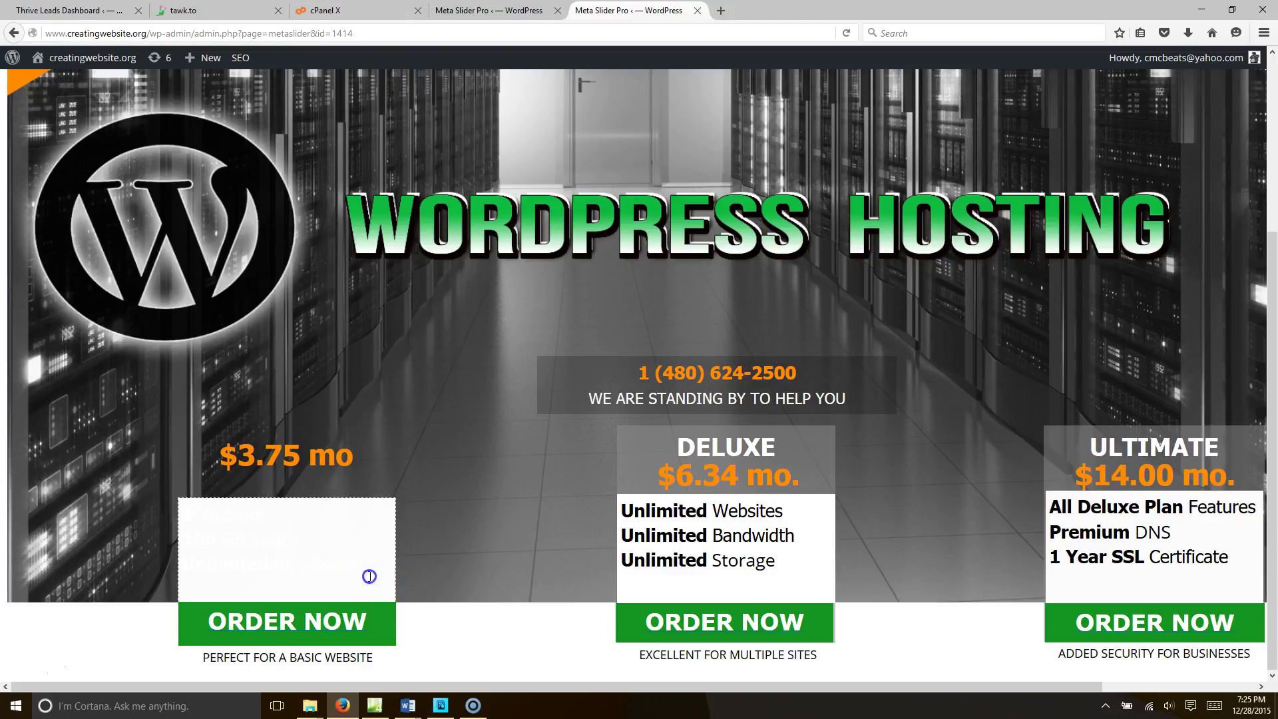
left_click_drag(370, 576, 186, 514)
scroll(277, 223, "up", 3)
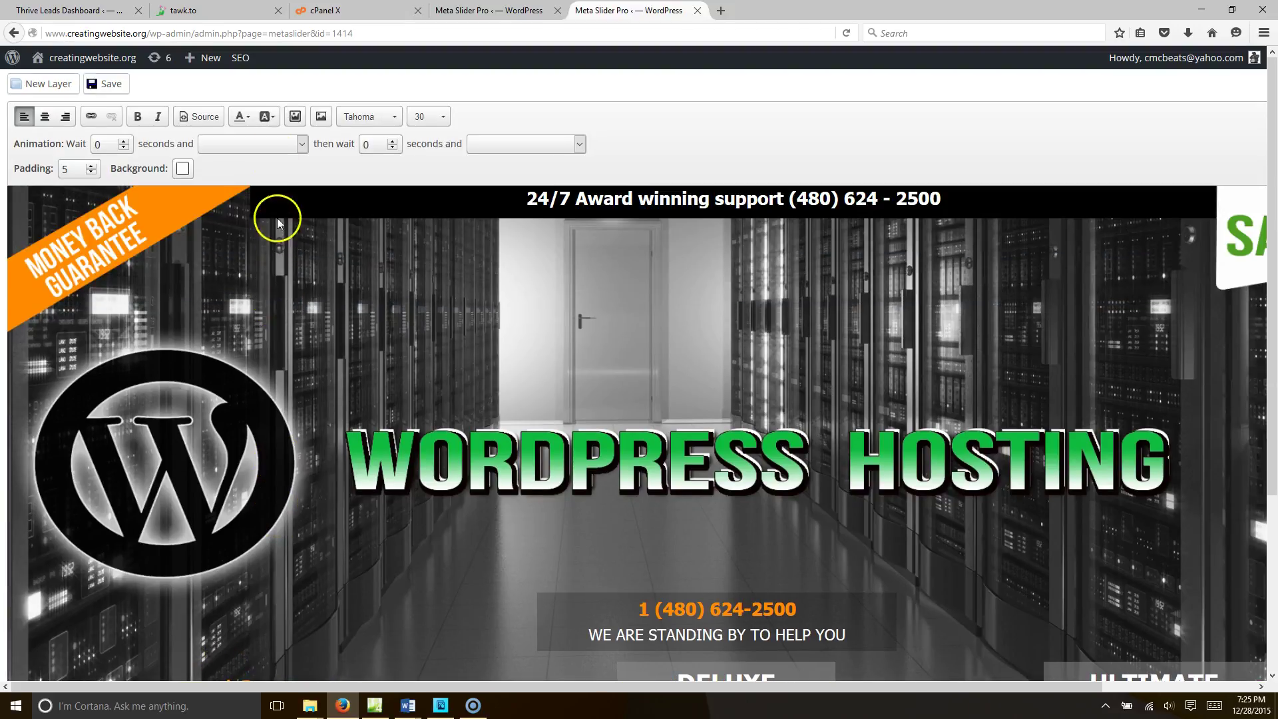
left_click(247, 118)
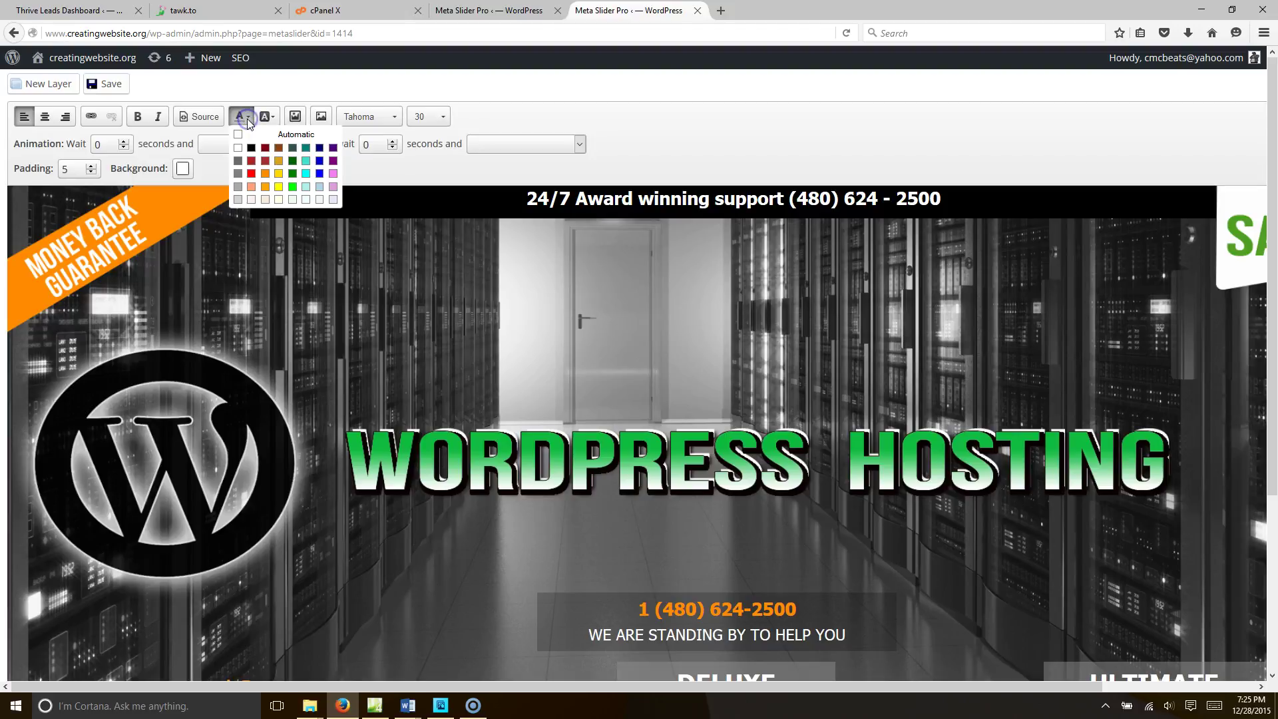
left_click(252, 154)
Colour the remaining white "1" in front of "Website" black in the basic plan's feature list.
scroll(282, 222, "down", 5)
left_click(378, 440)
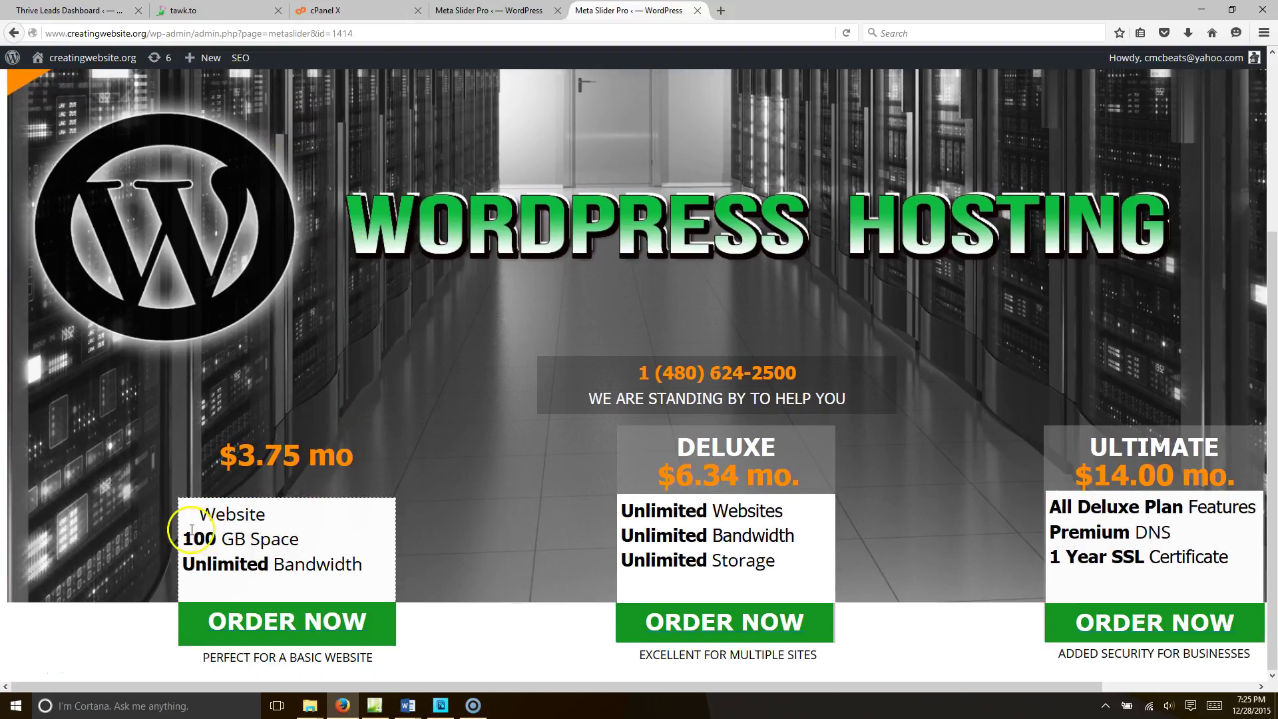
scroll(281, 331, "up", 5)
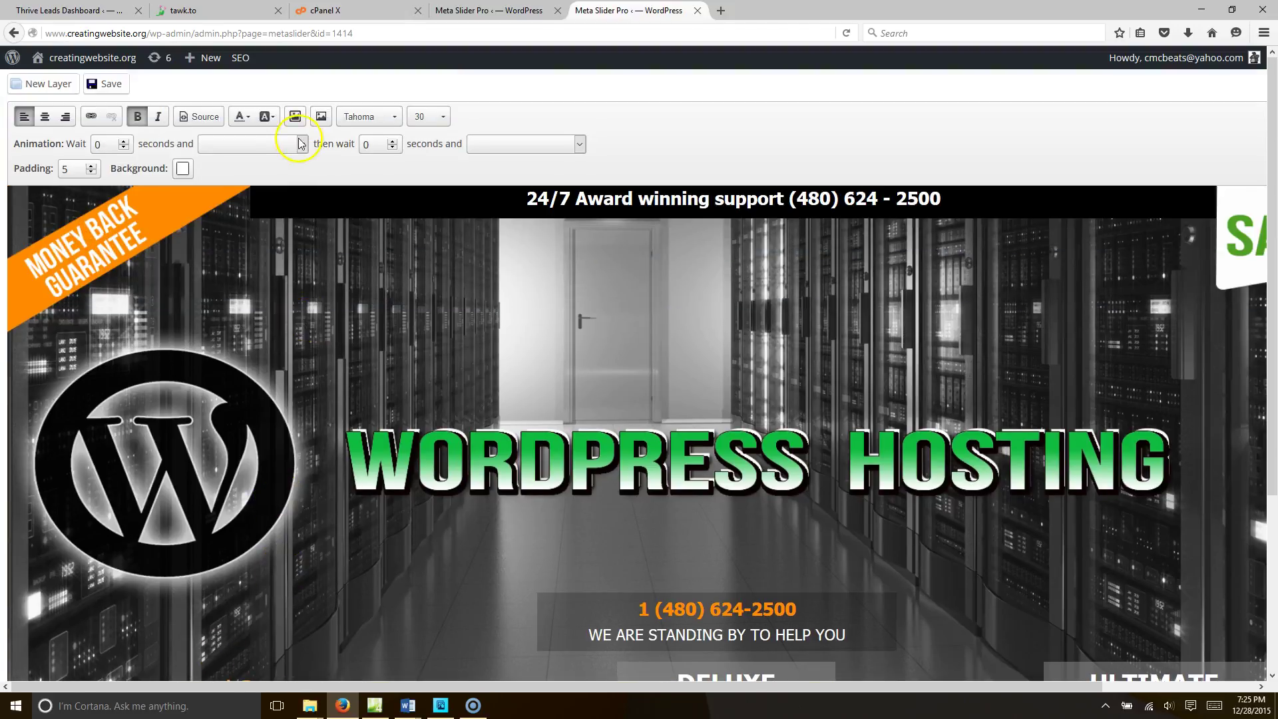
left_click(244, 117)
left_click(252, 149)
scroll(349, 316, "down", 5)
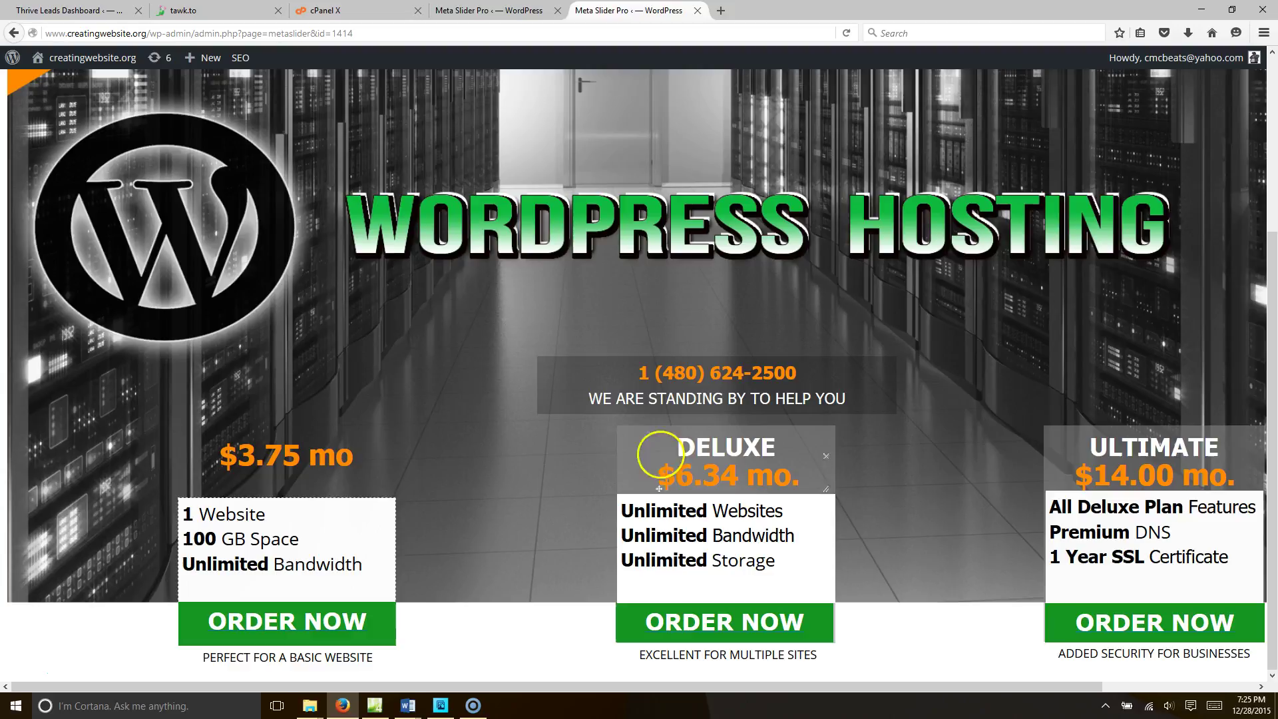
Add a new layer, enlarge it to nearly the width of the basic plan's feature list, and place it over the $3.75 price.
scroll(75, 106, "up", 3)
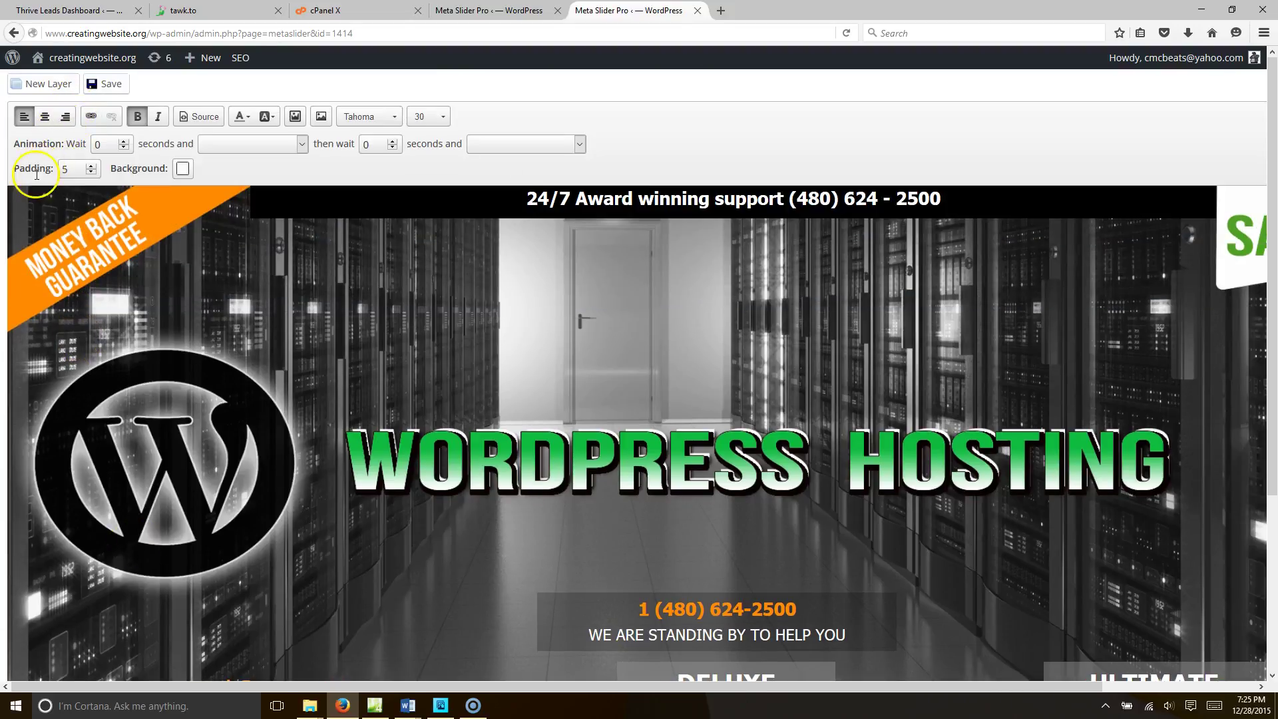
left_click(47, 83)
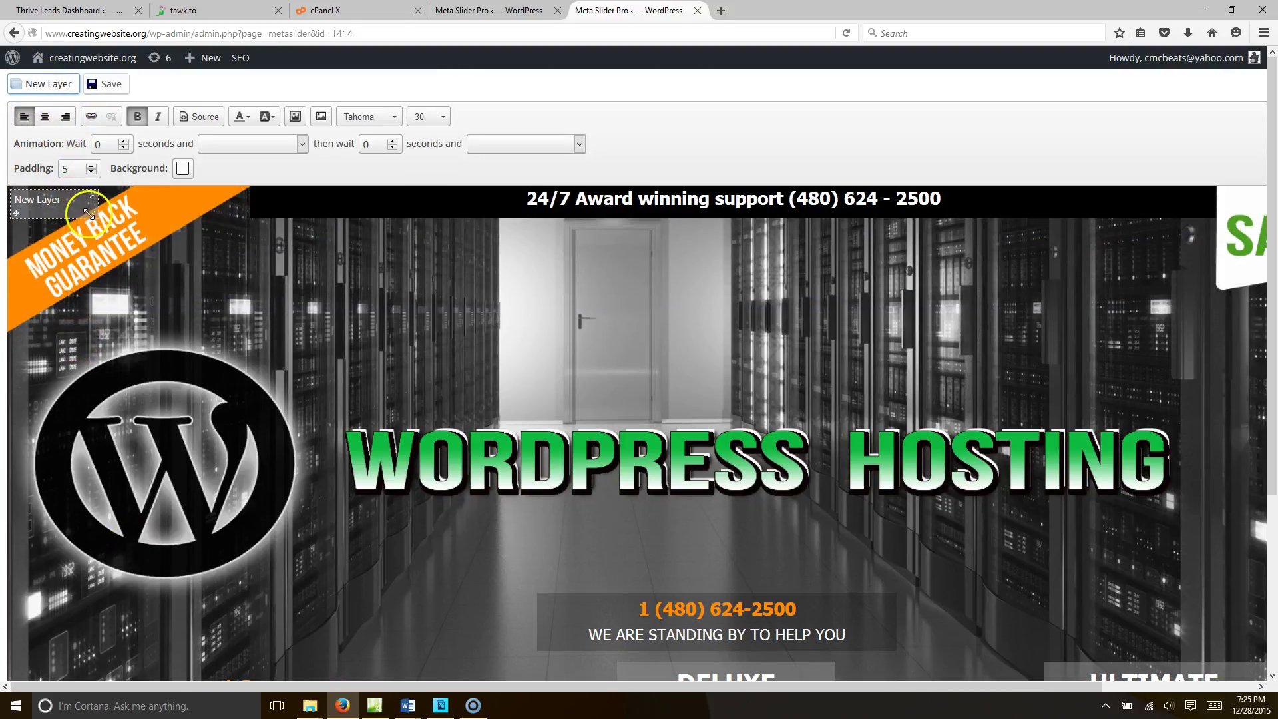
left_click_drag(89, 213, 215, 253)
left_click_drag(16, 250, 20, 272)
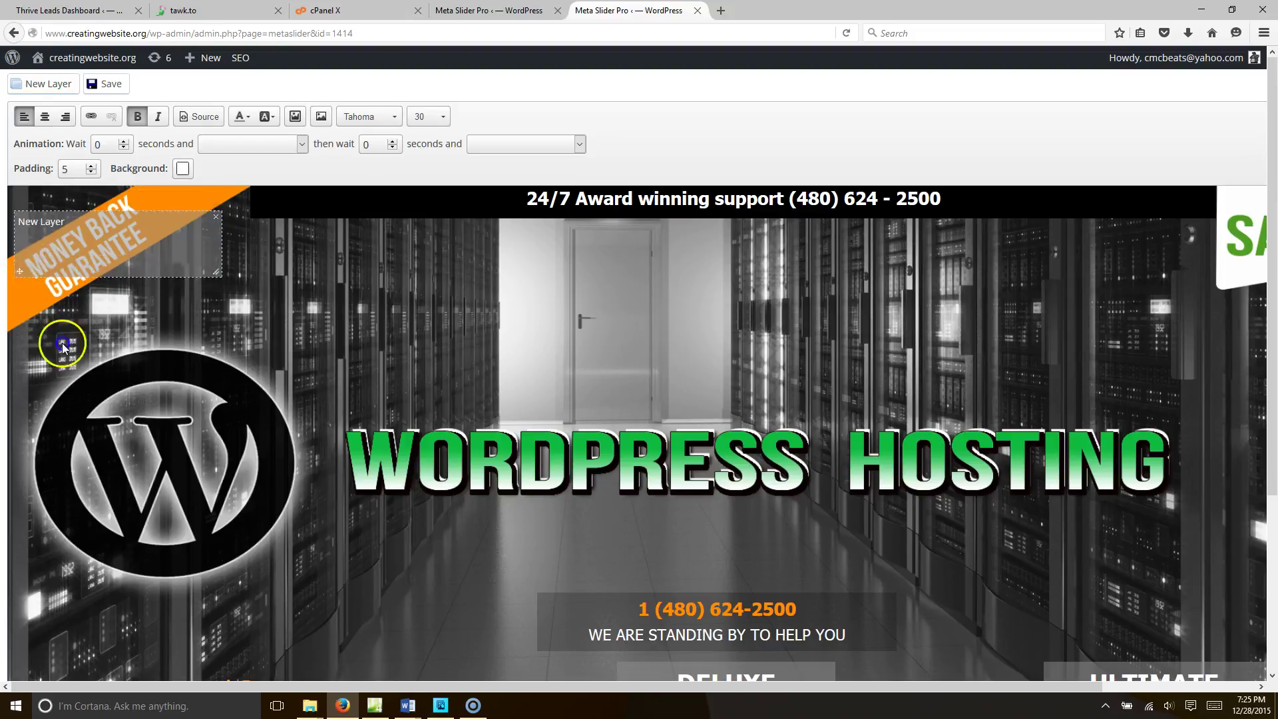
left_click_drag(63, 346, 183, 493)
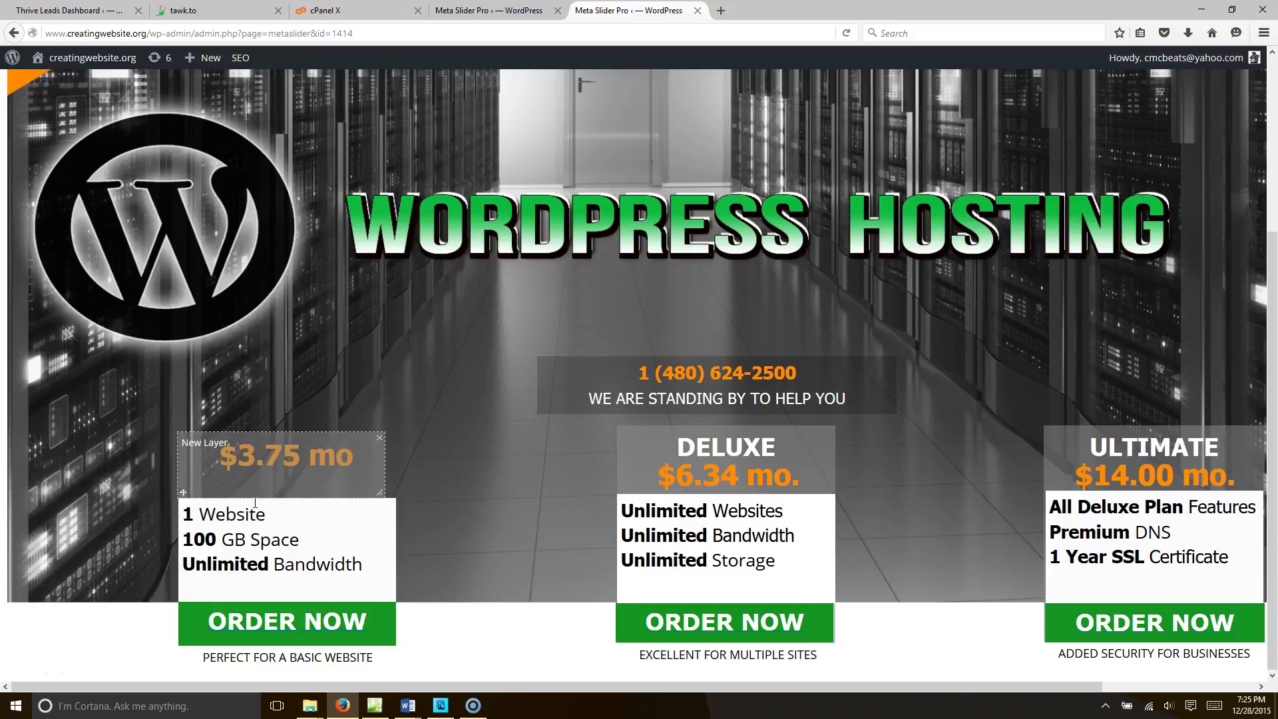
Widen the new layer to match the basic plan's feature list, moving the $3.75 price onto the logo and placing the new layer directly above the list.
left_click_drag(382, 493, 392, 494)
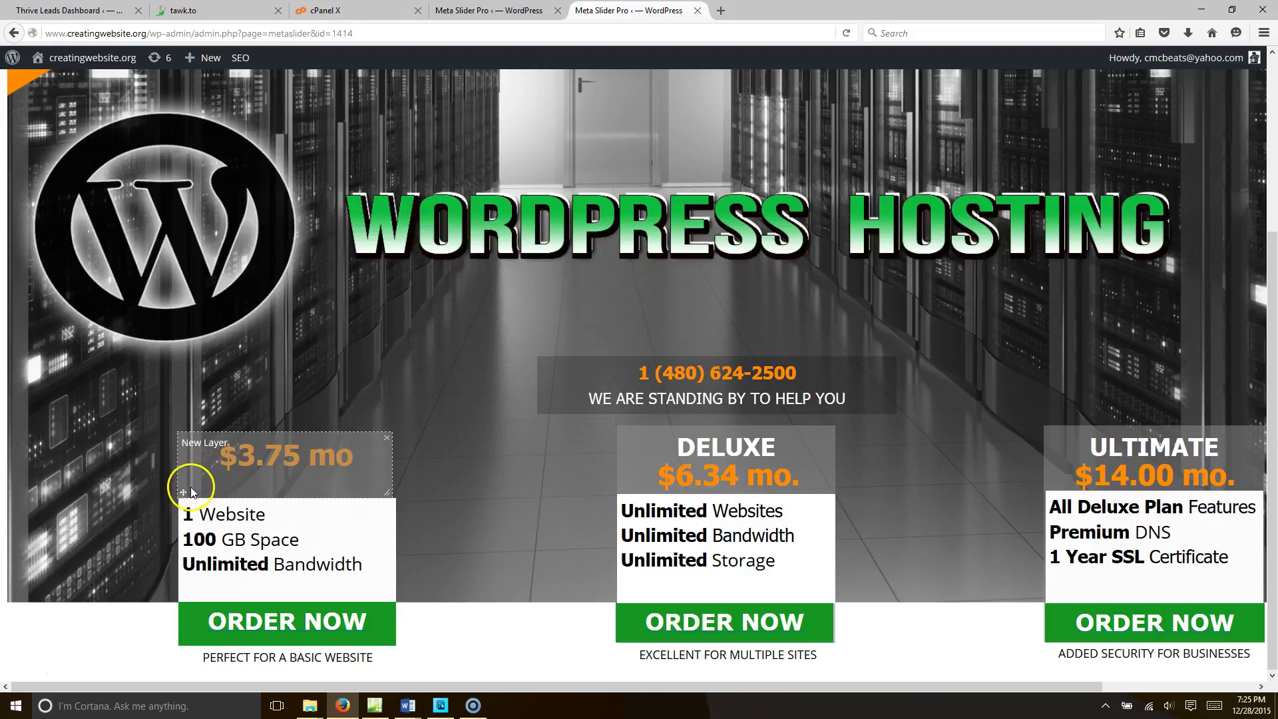
left_click_drag(187, 489, 200, 418)
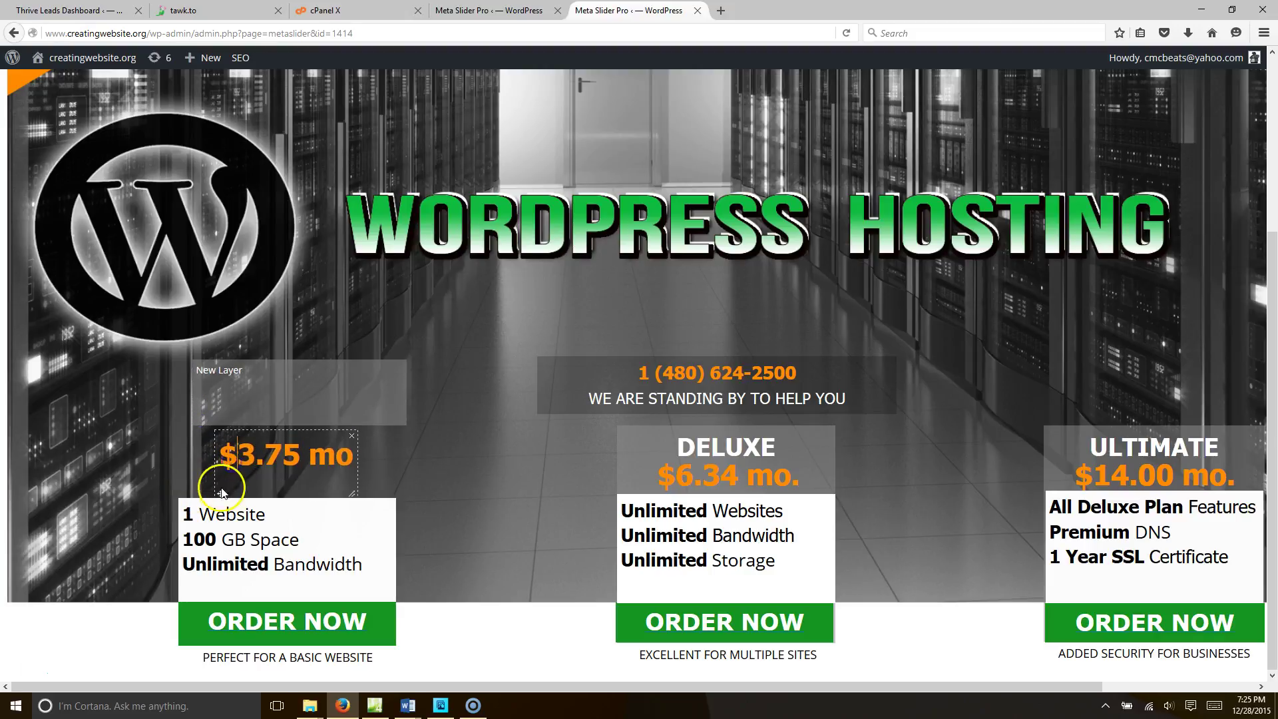
left_click_drag(220, 493, 174, 335)
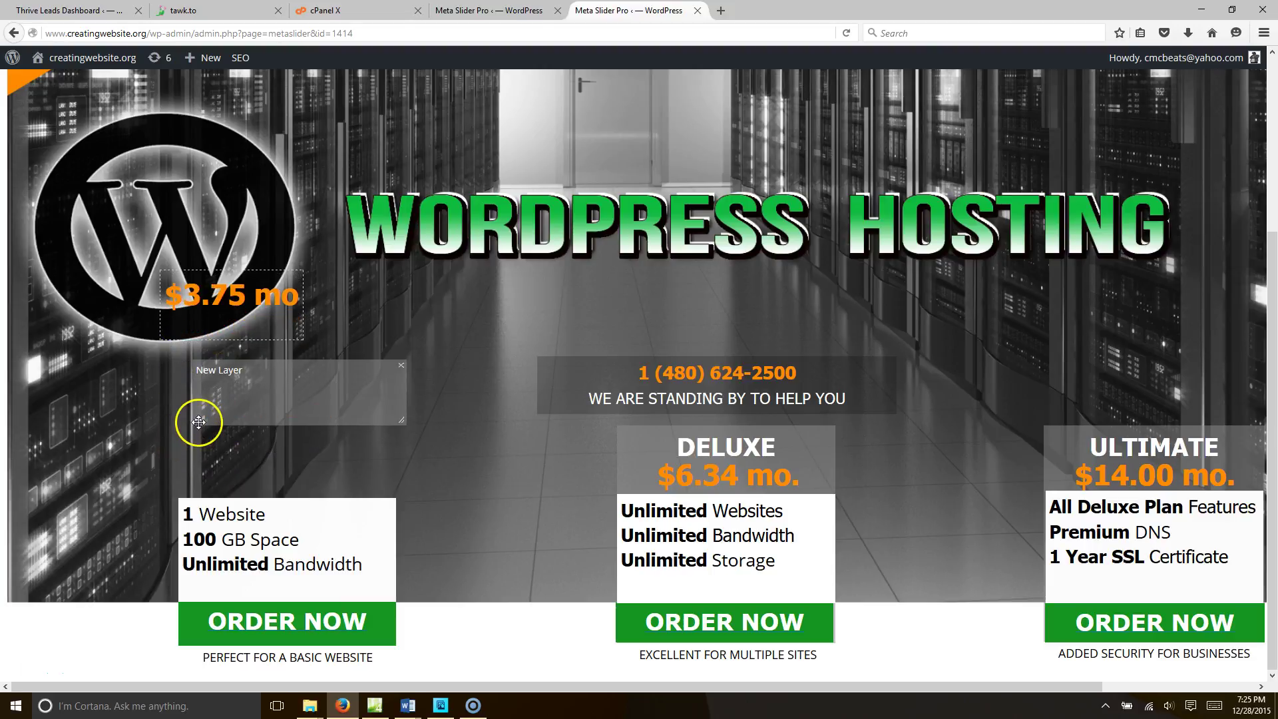
left_click_drag(193, 422, 188, 494)
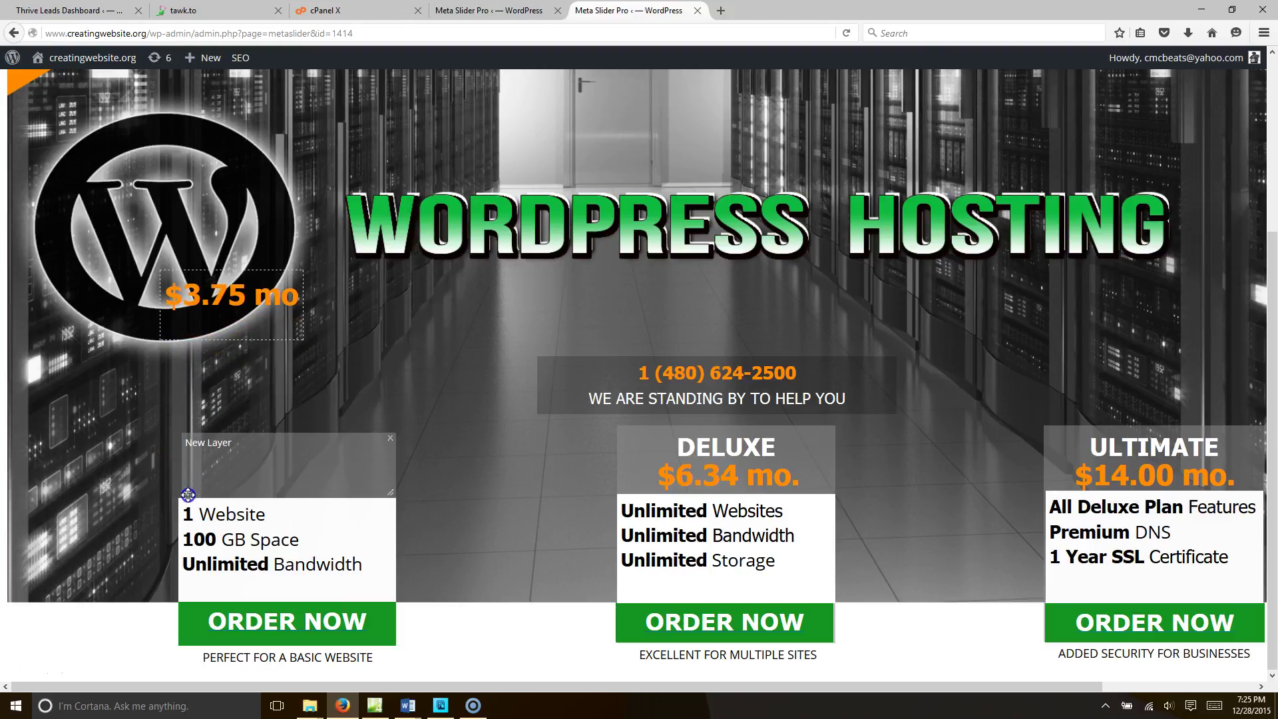
Delete the old $3.75 price layer lying over the WordPress logo.
left_click(257, 448)
left_click(295, 303)
left_click(298, 275)
left_click(608, 304)
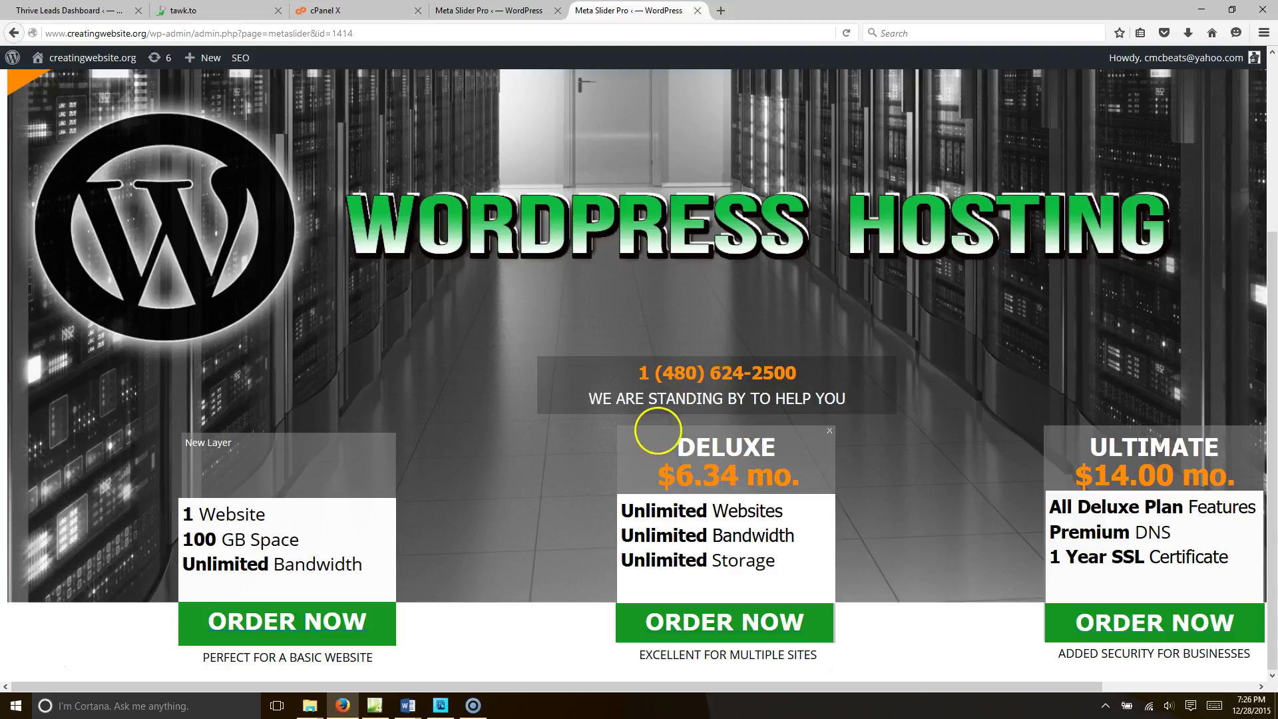
Replace the new layer's placeholder text with "BASIC" and make it centred and bold.
left_click_drag(242, 442, 199, 448)
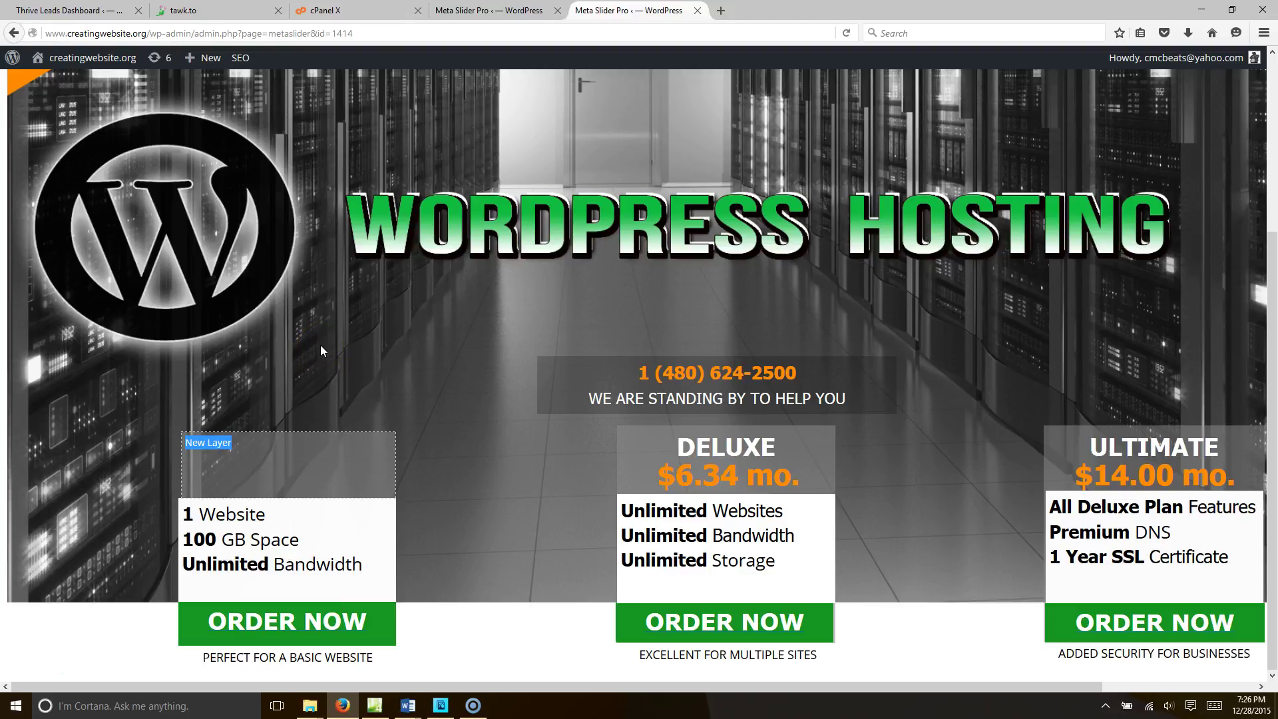
type("BASIC")
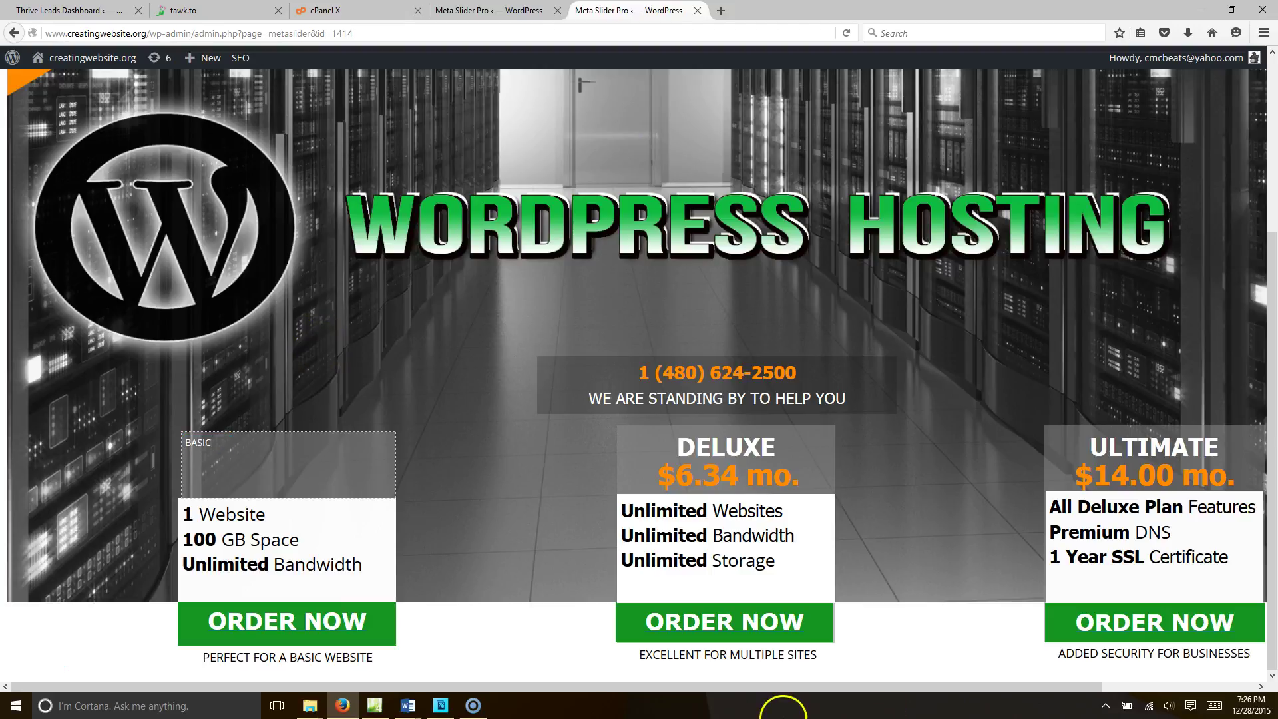
left_click_drag(240, 442, 179, 438)
scroll(200, 399, "up", 3)
scroll(210, 381, "up", 1)
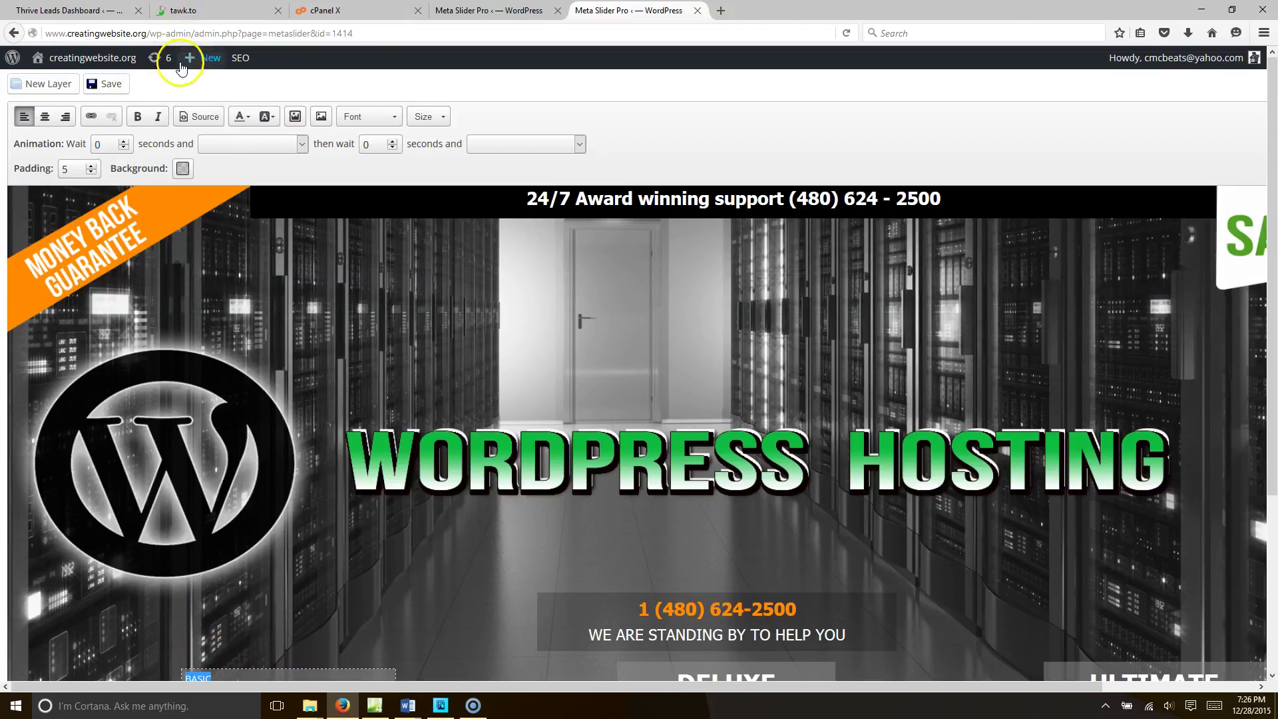
left_click(45, 117)
Set the BASIC heading's font to Tahoma at size 38.
left_click(369, 116)
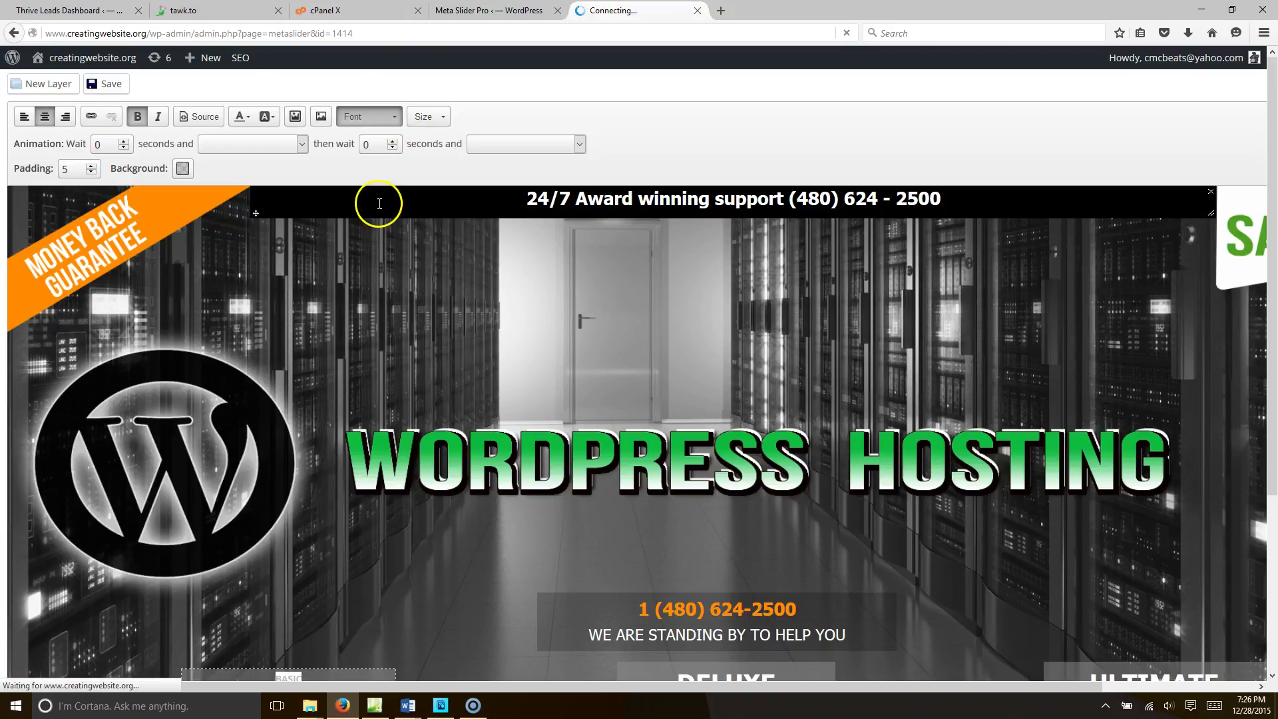
left_click(393, 118)
left_click(393, 119)
left_click(392, 120)
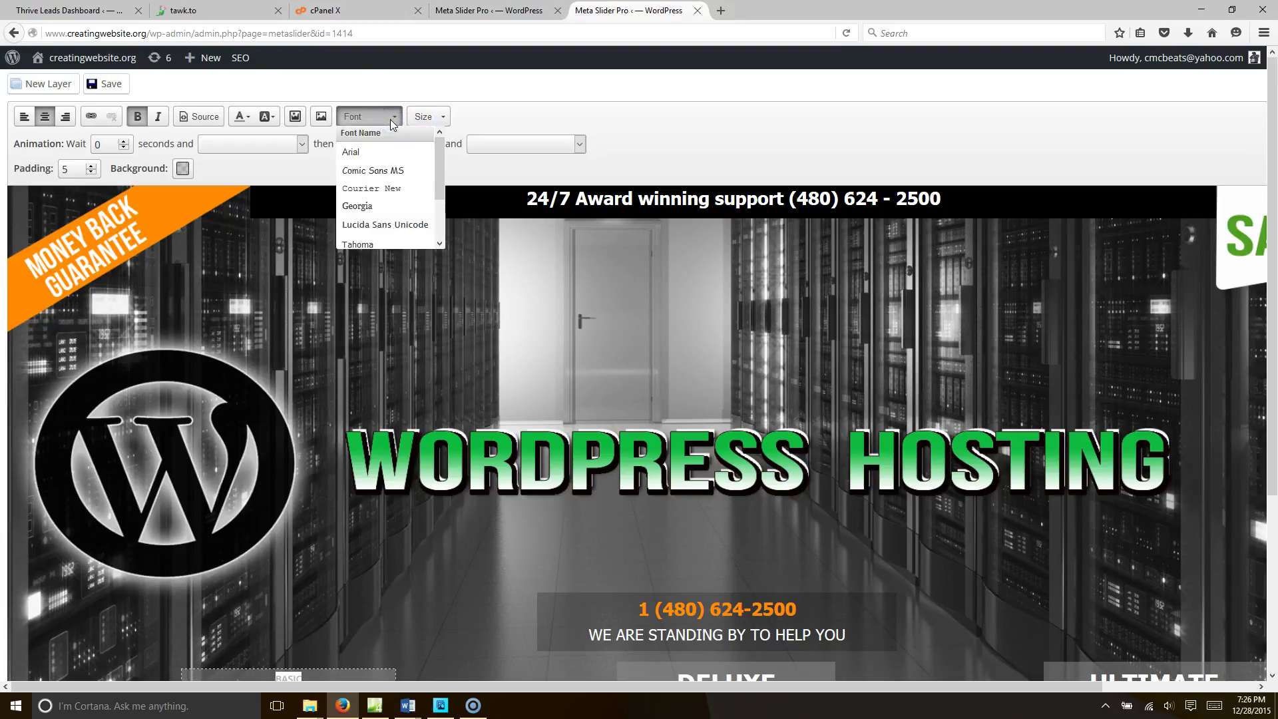
left_click(439, 201)
left_click(422, 208)
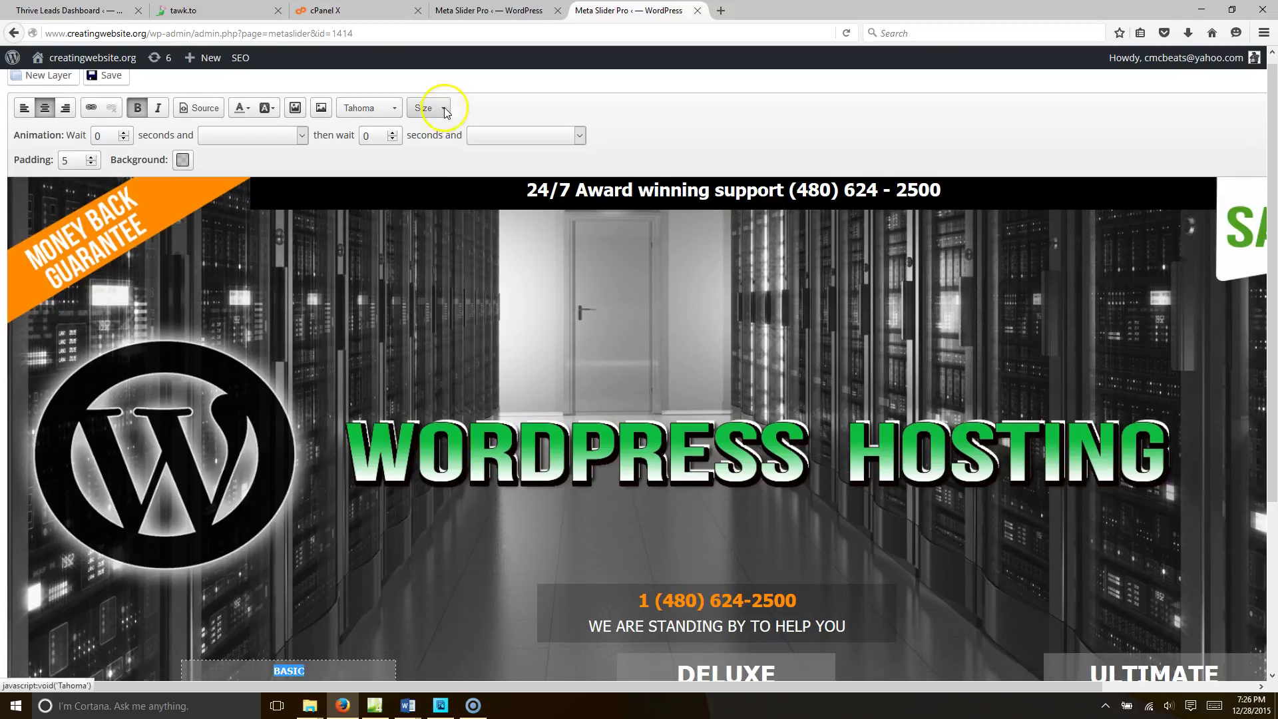
left_click(440, 108)
left_click_drag(488, 157, 489, 183)
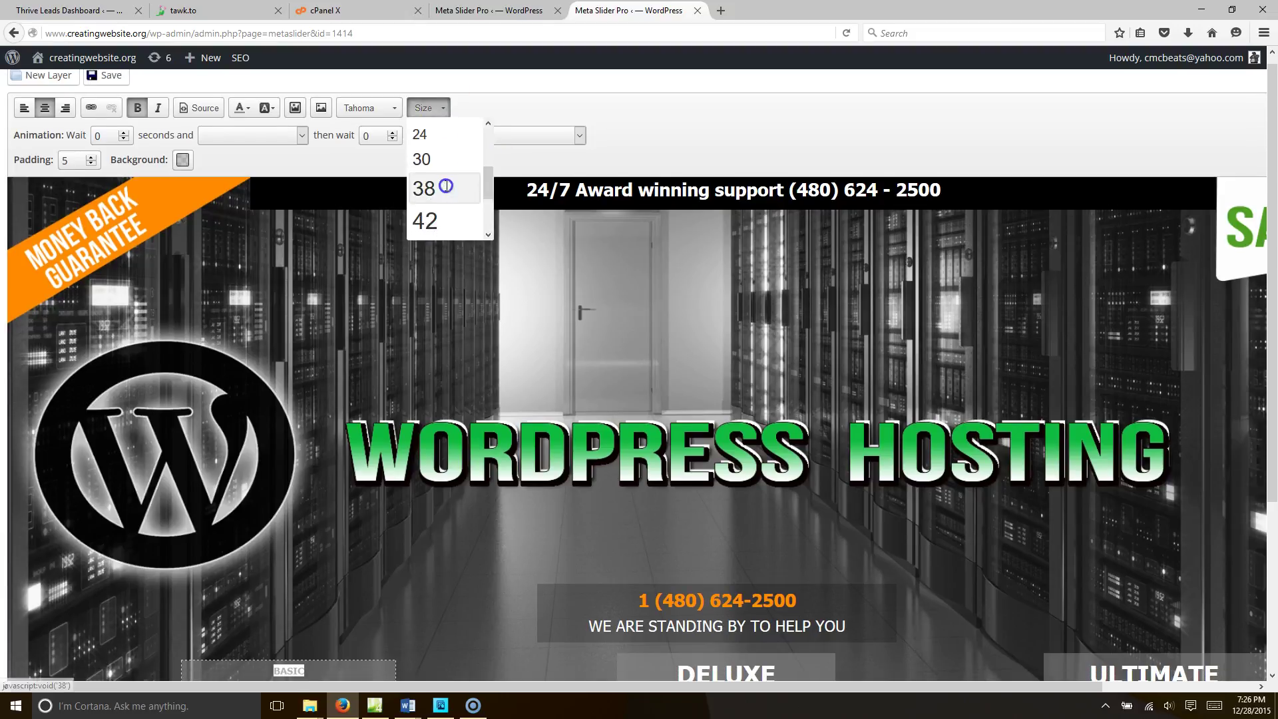
left_click(476, 189)
scroll(479, 262, "down", 5)
left_click(286, 485)
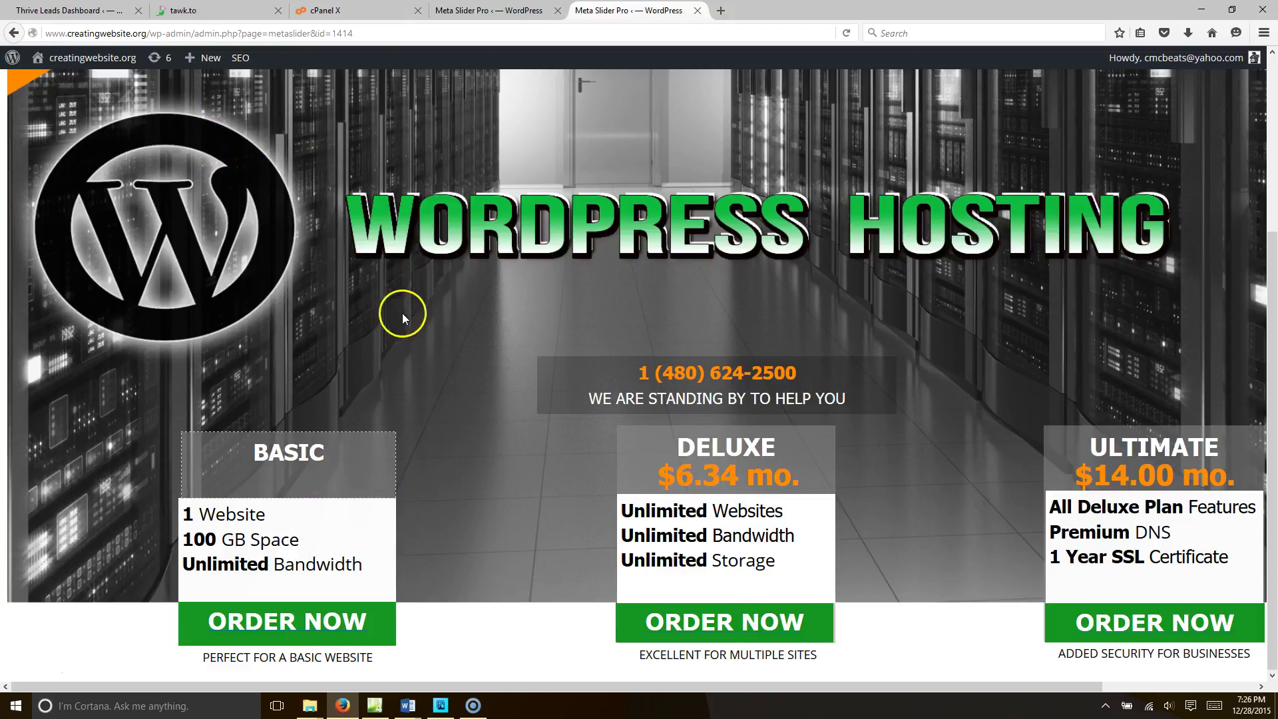
Add the price "$3.75 mo." on a new line below the BASIC heading.
scroll(402, 313, "up", 5)
left_click(124, 85)
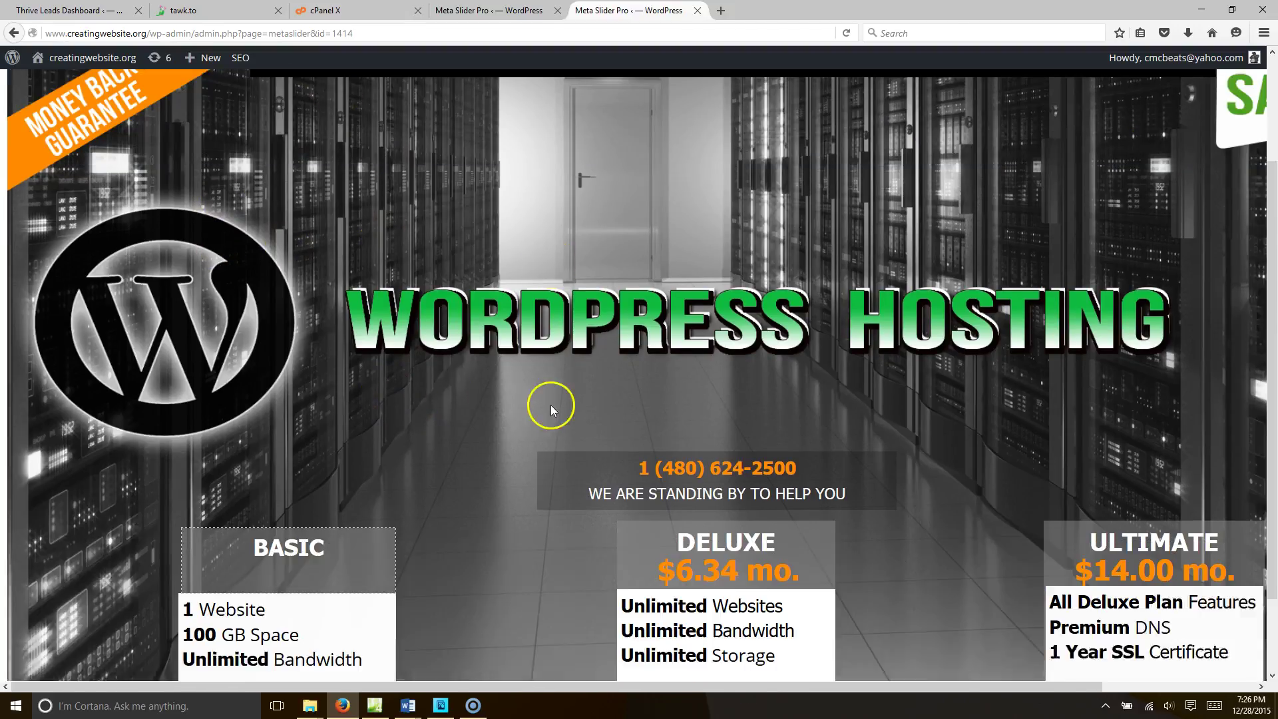
scroll(550, 405, "down", 3)
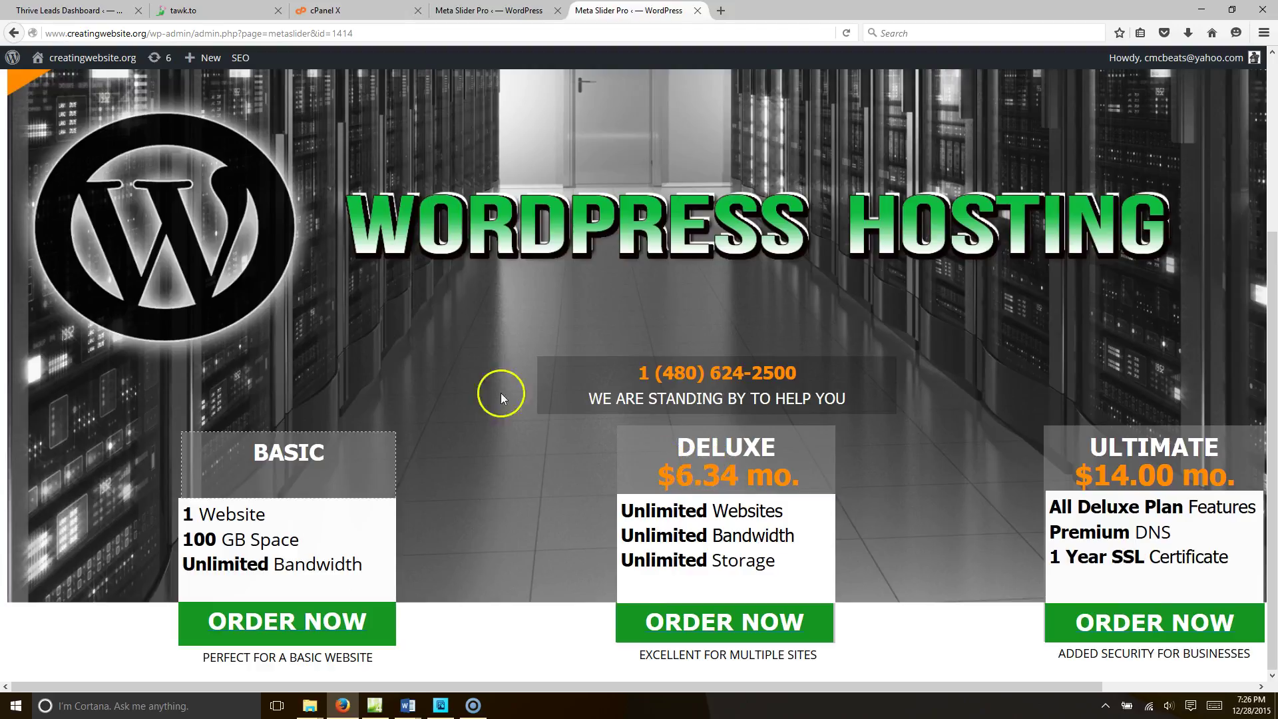
scroll(413, 309, "up", 3)
scroll(424, 345, "down", 3)
key("Return")
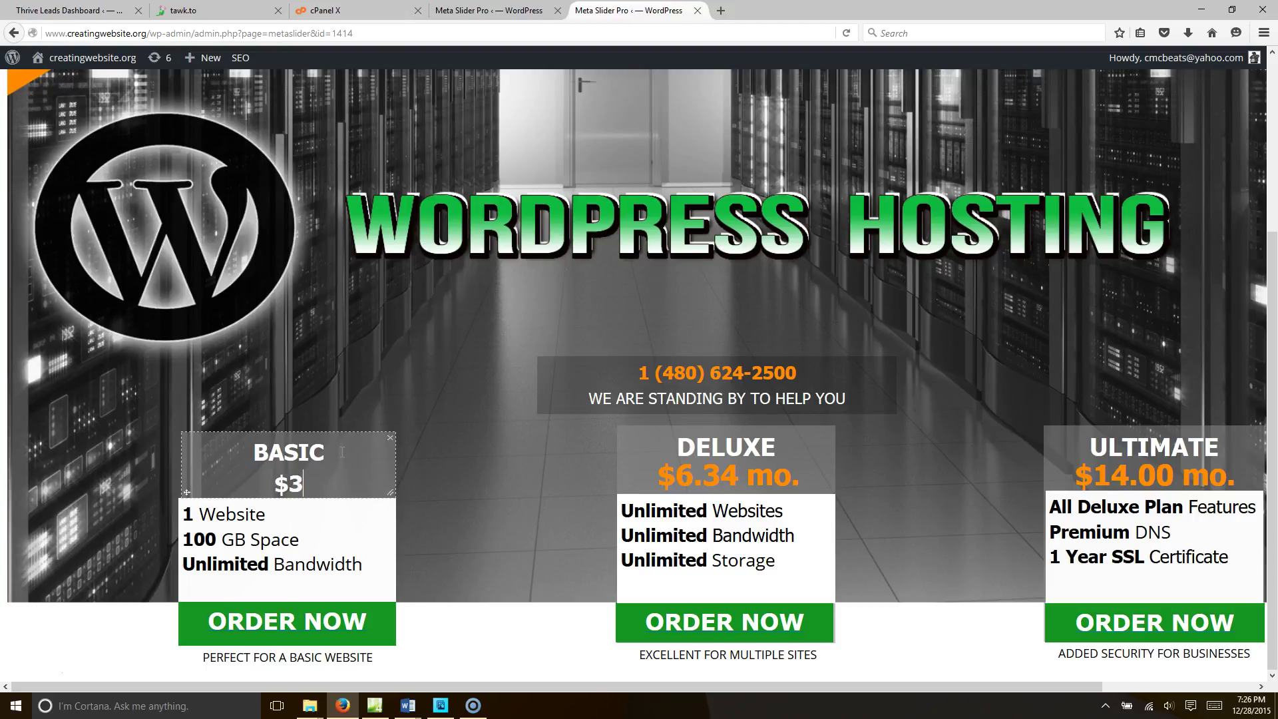
type("$3.75")
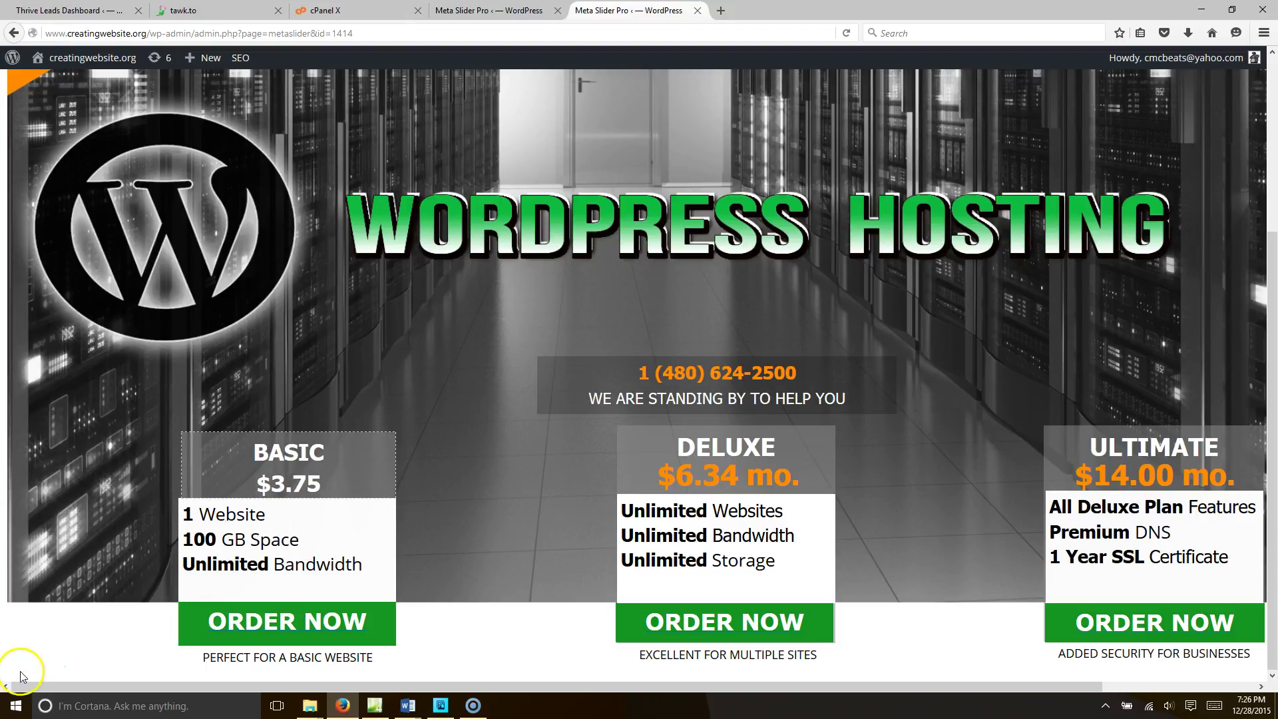
left_click(286, 475)
type("mo.")
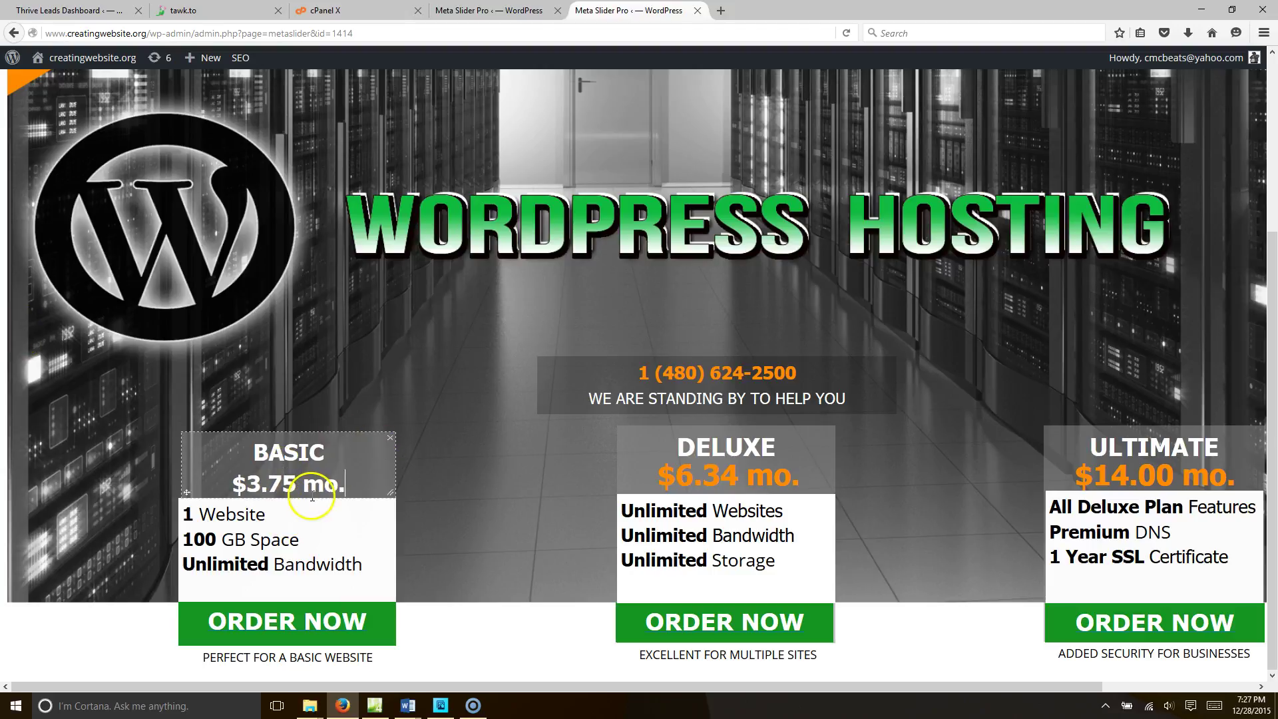
Colour the "$3.75 mo." text orange like the prices of the other plans.
left_click_drag(338, 484, 238, 485)
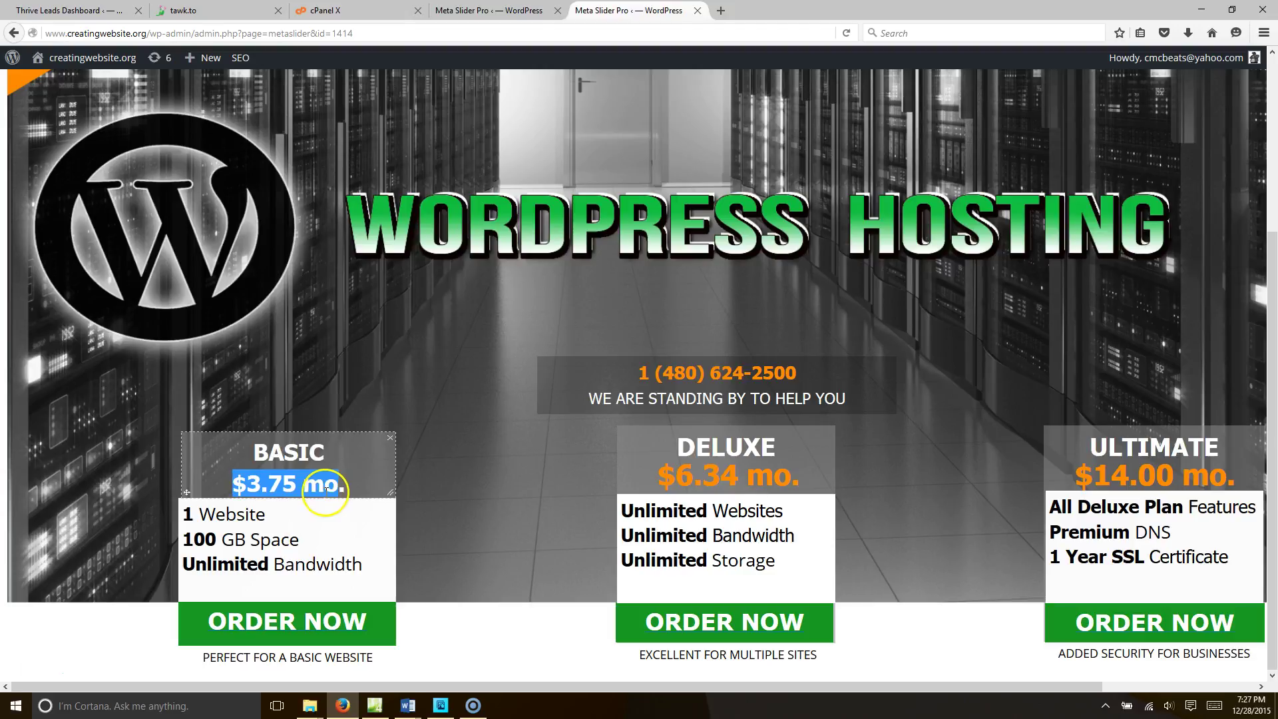
left_click_drag(346, 484, 230, 493)
scroll(284, 305, "up", 5)
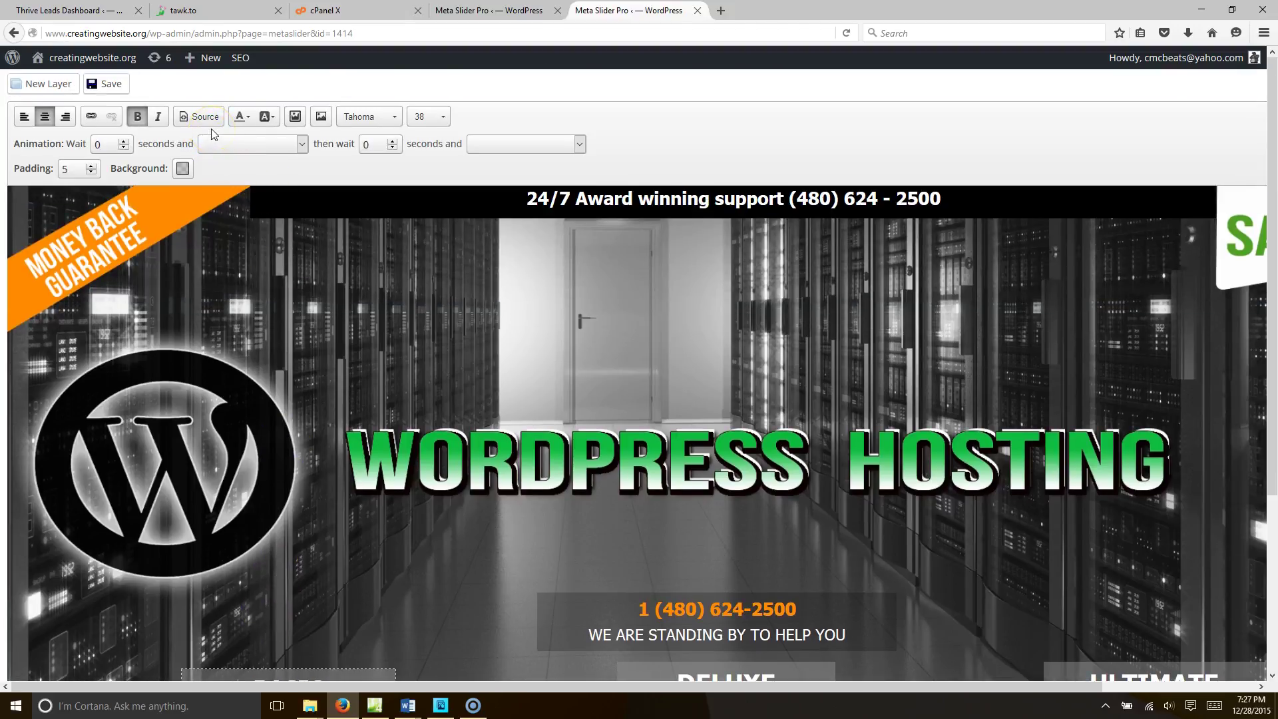
left_click(247, 117)
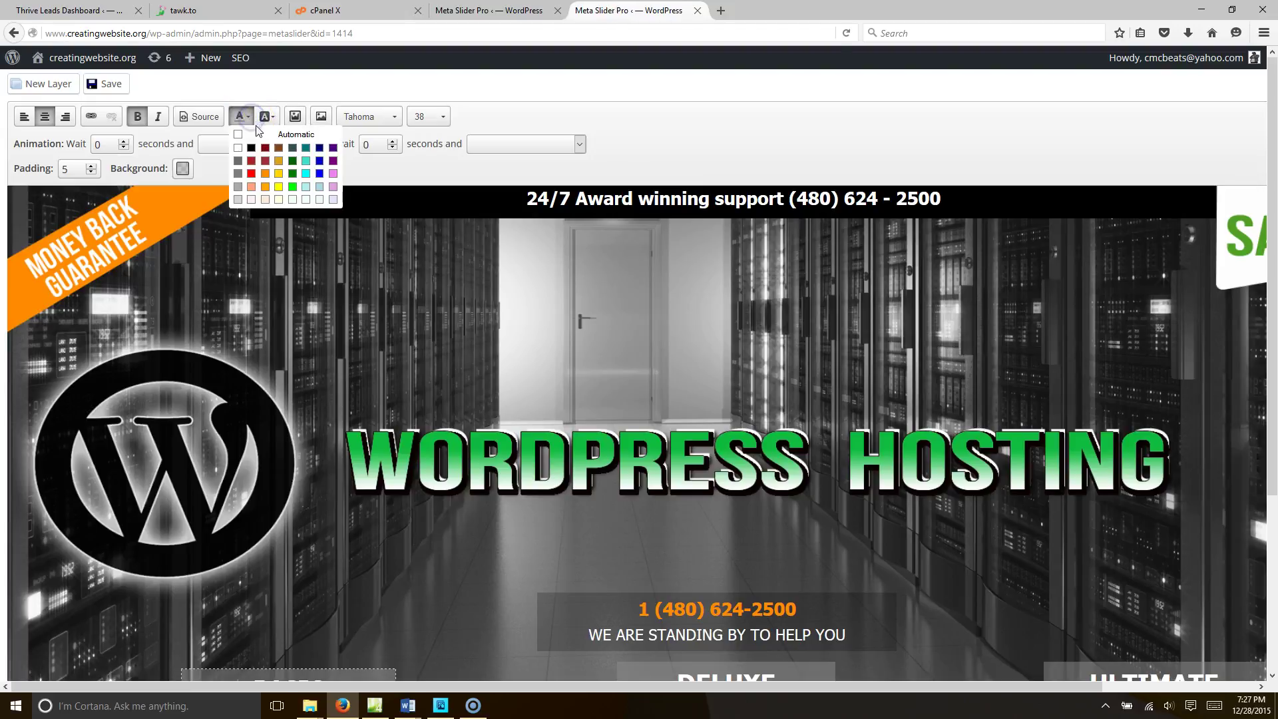
left_click(266, 165)
scroll(353, 278, "down", 5)
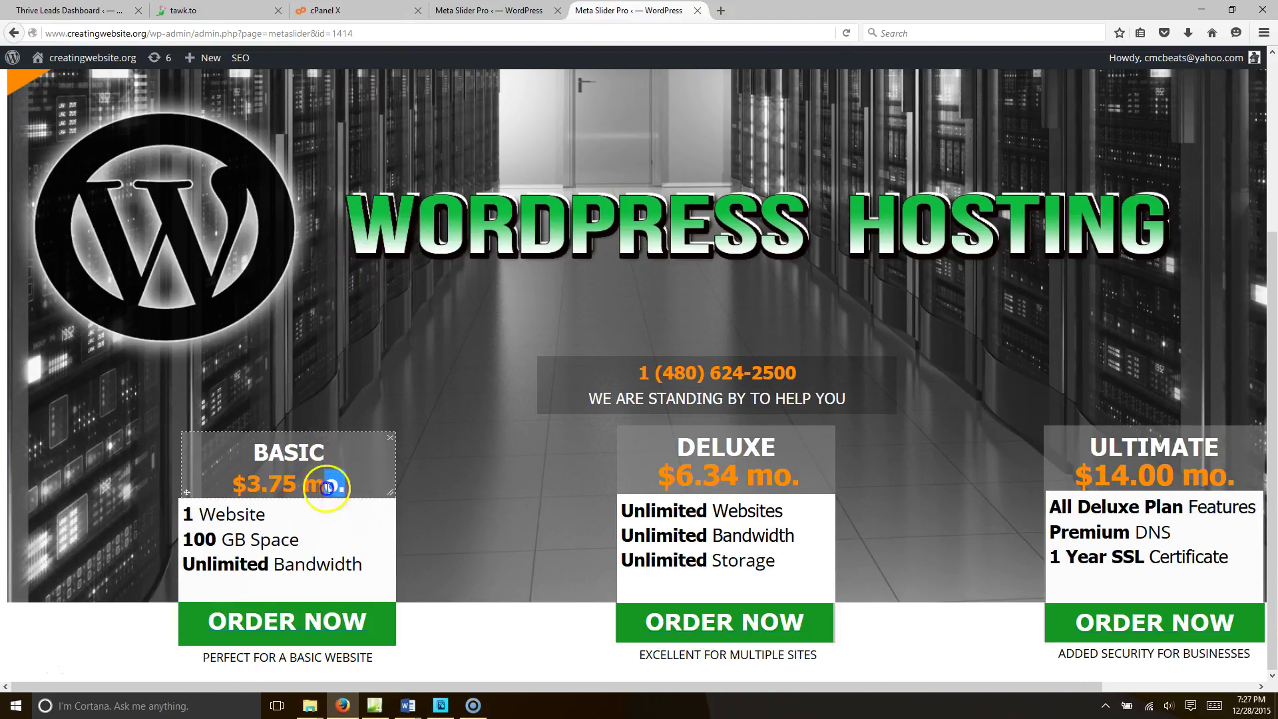
Try font size 42 on the "$3.75 mo." text.
left_click_drag(347, 485, 229, 476)
scroll(401, 273, "up", 5)
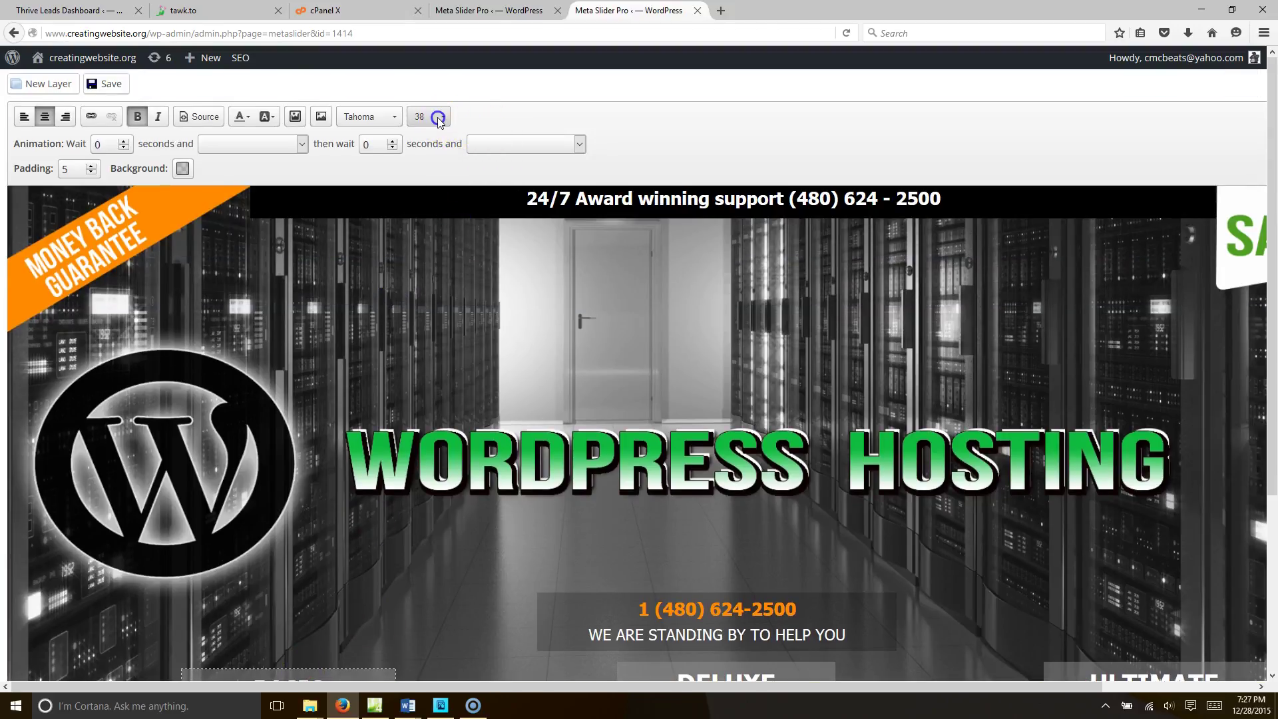
left_click(434, 118)
left_click(440, 228)
scroll(378, 328, "down", 5)
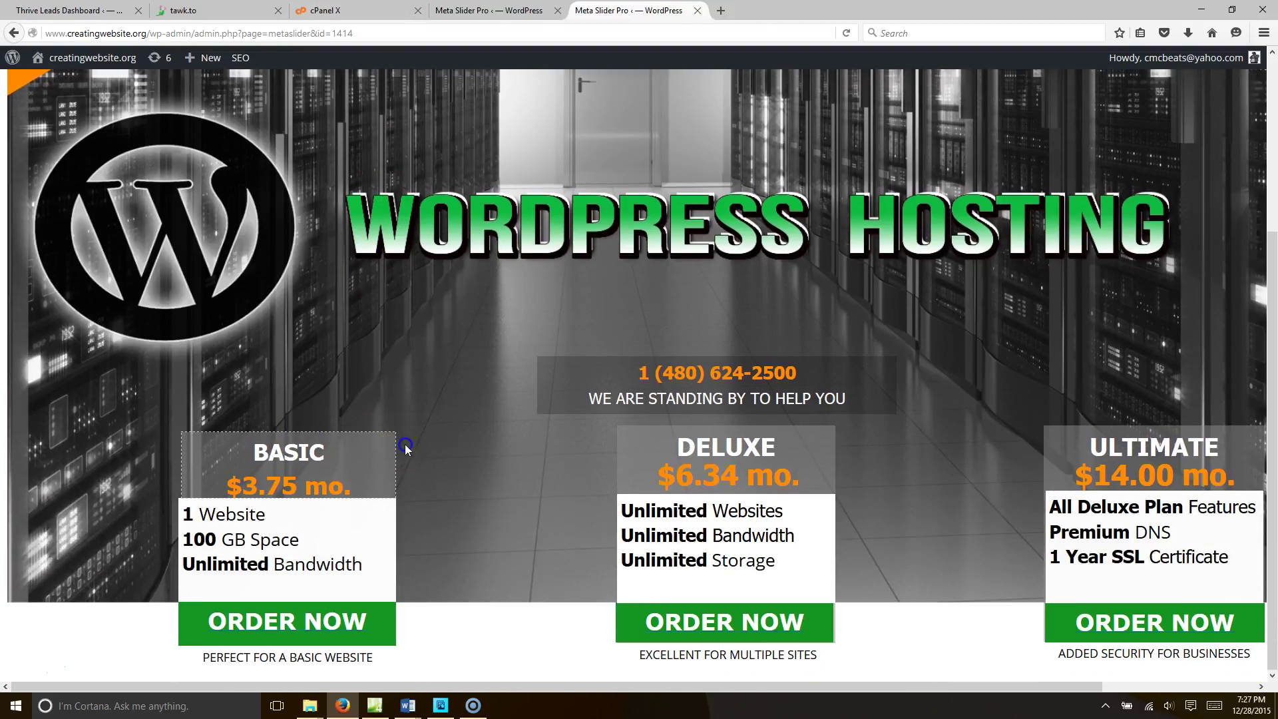
Set the font size of the "$3.75 mo." text to 48.
left_click_drag(350, 486, 218, 480)
scroll(218, 481, "up", 5)
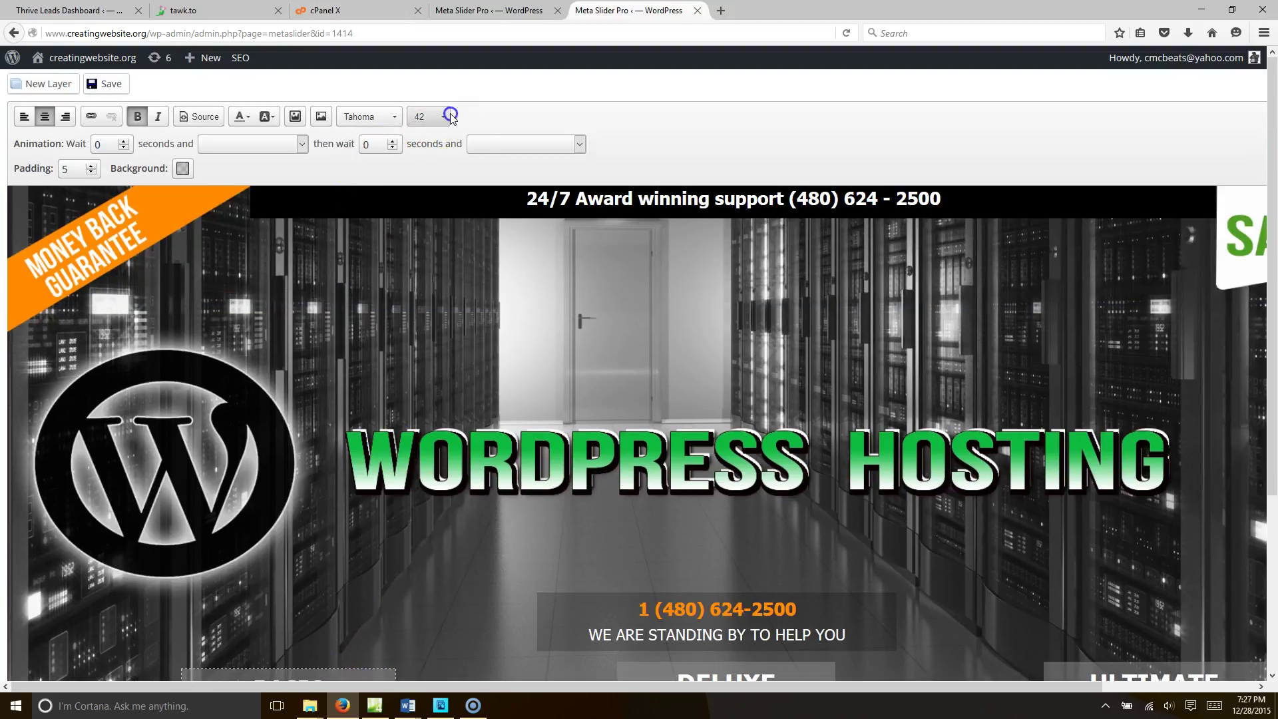
left_click(443, 118)
scroll(459, 213, "down", 2)
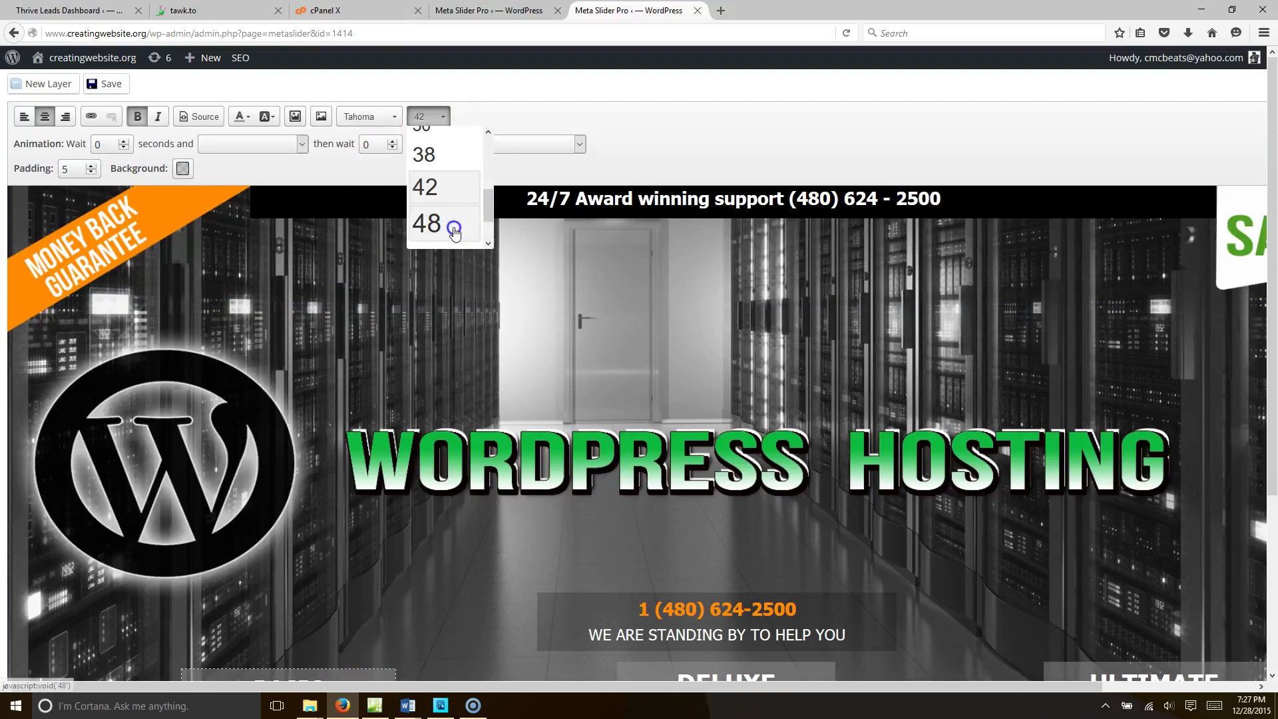
left_click(442, 222)
scroll(407, 347, "down", 1)
scroll(408, 347, "down", 3)
left_click(366, 485)
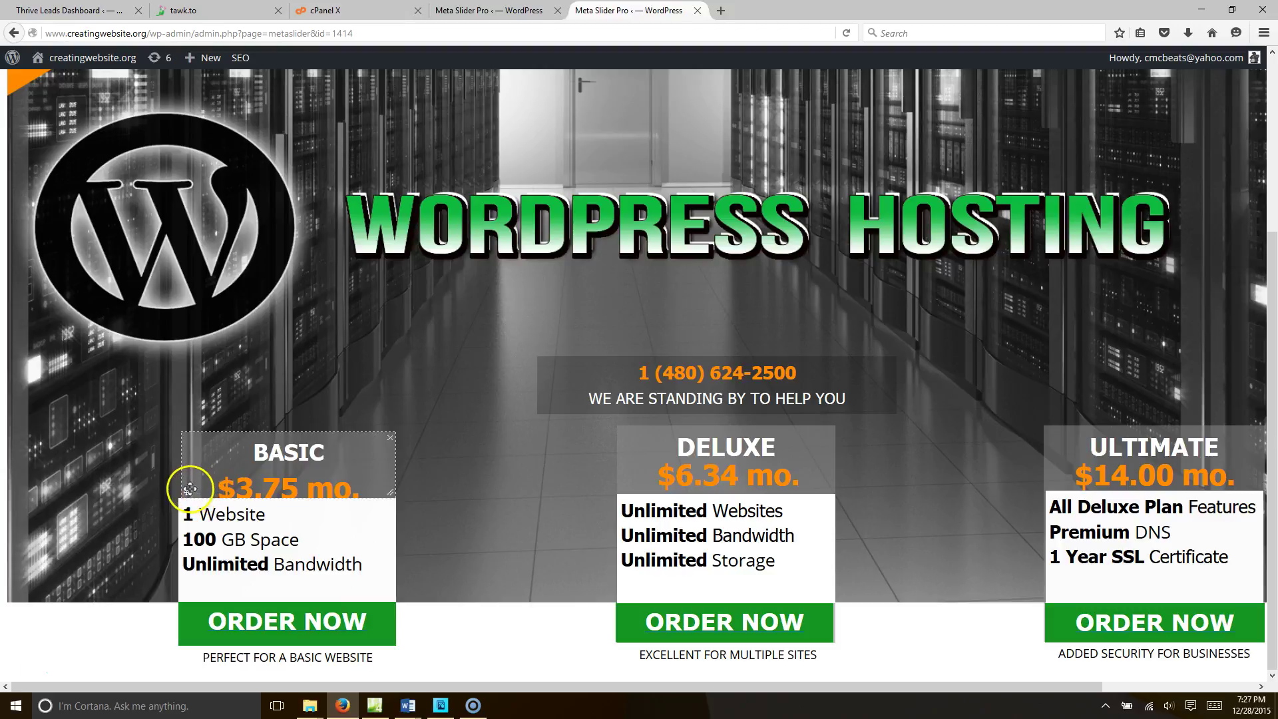
Move the BASIC header layer up slightly and extend its lower edge to meet the feature list.
left_click_drag(189, 491, 187, 484)
left_click_drag(390, 487, 390, 496)
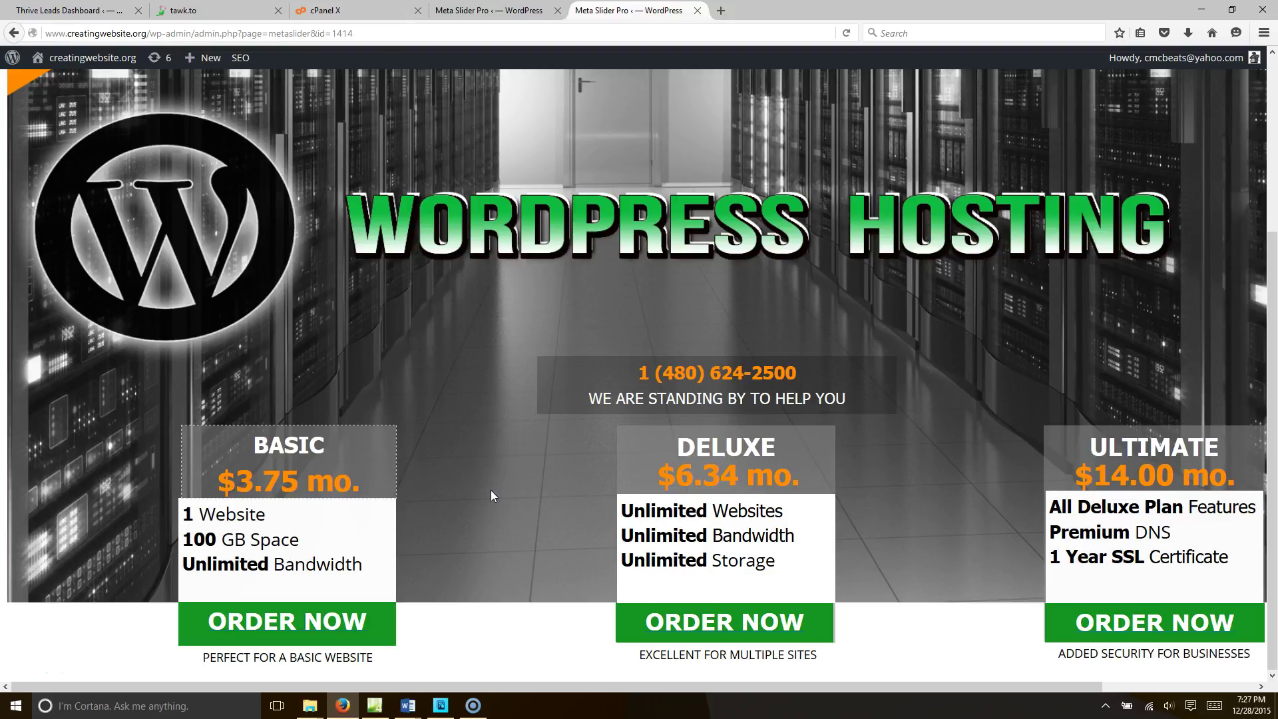
scroll(368, 277, "up", 4)
Switch to Photoshop Elements and start Save for Web on lady pointing up.psd.
left_click(440, 705)
left_click(444, 57)
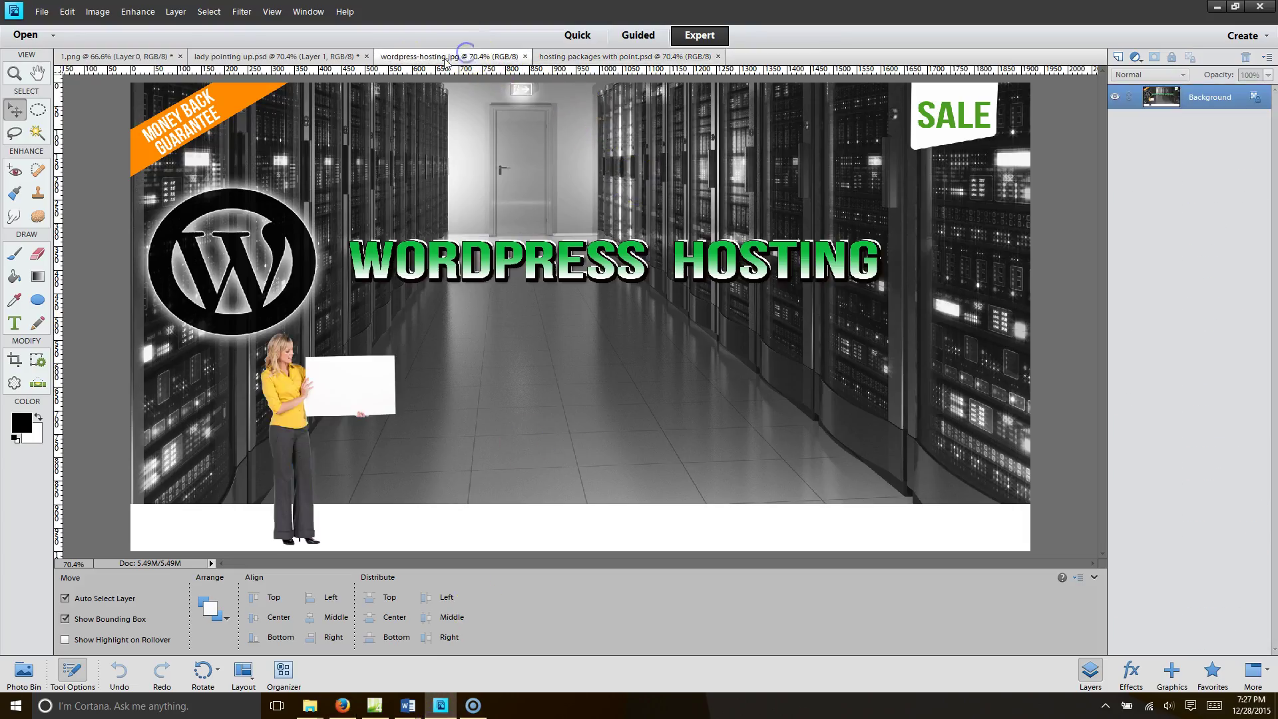
left_click(329, 57)
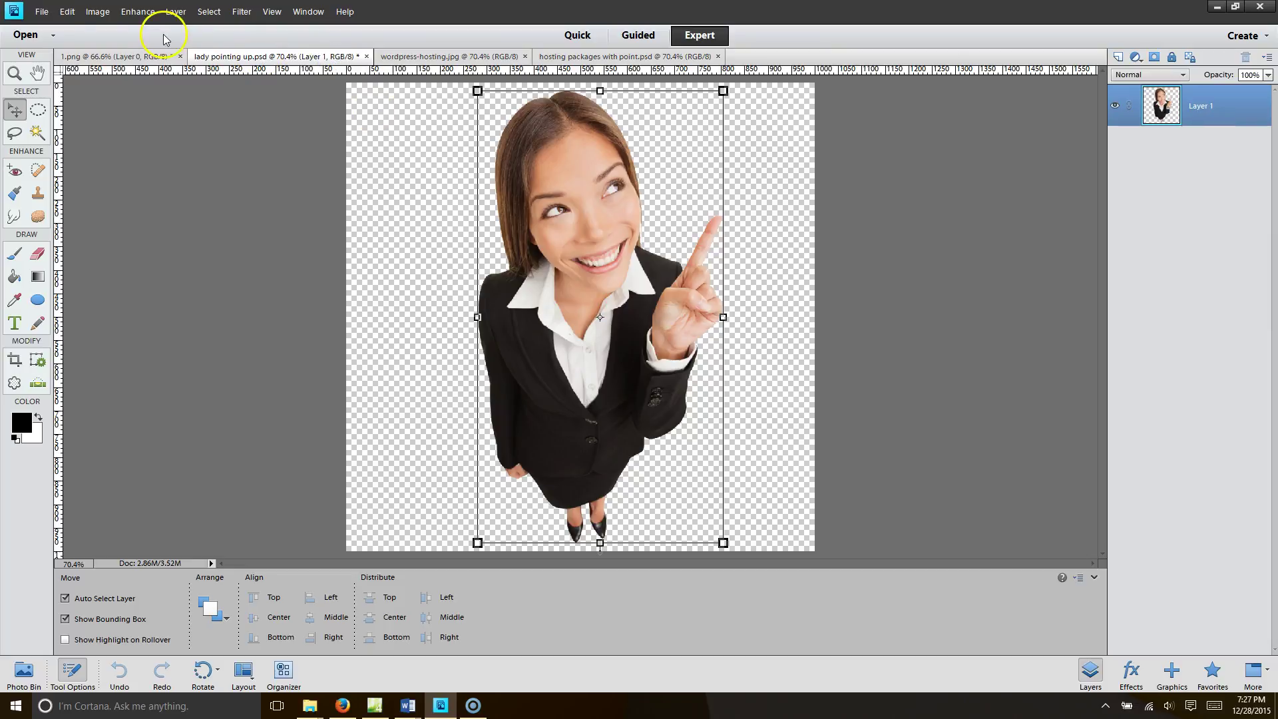
left_click(40, 11)
left_click(105, 151)
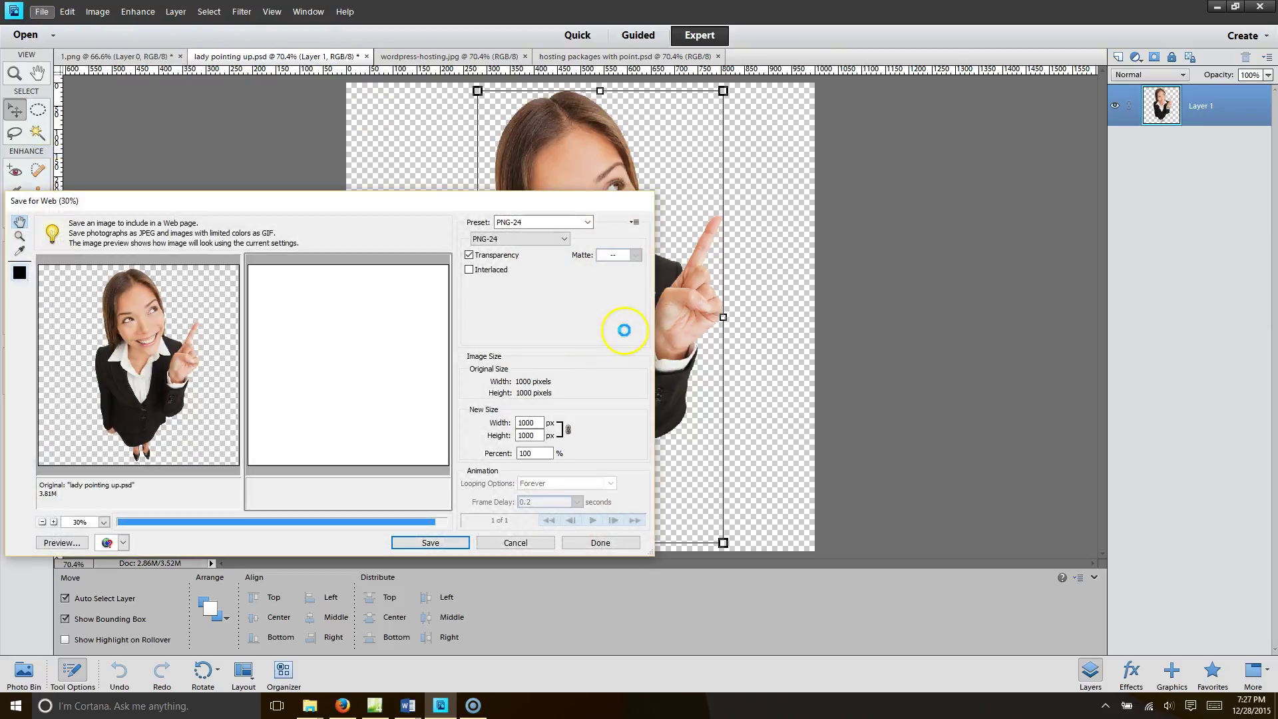
Save the image as the PNG-24 file lady-pointing-up.png in the home page slider folder.
left_click(450, 543)
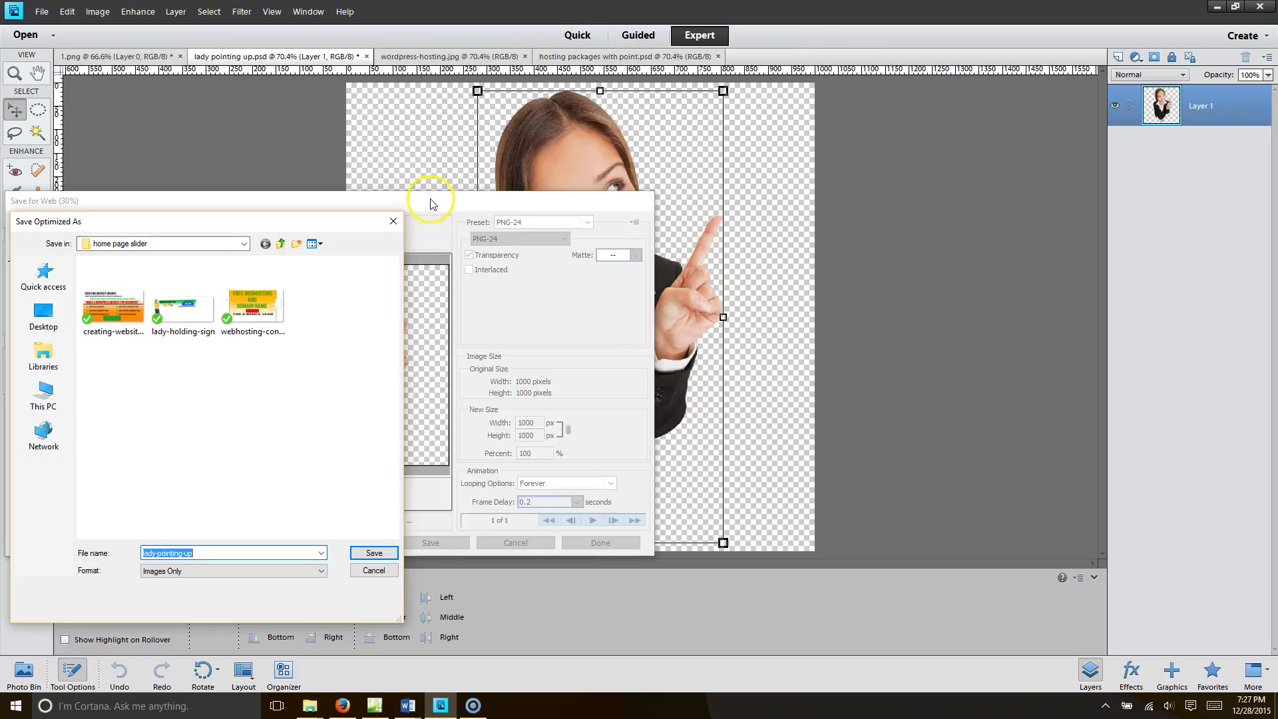
left_click(282, 245)
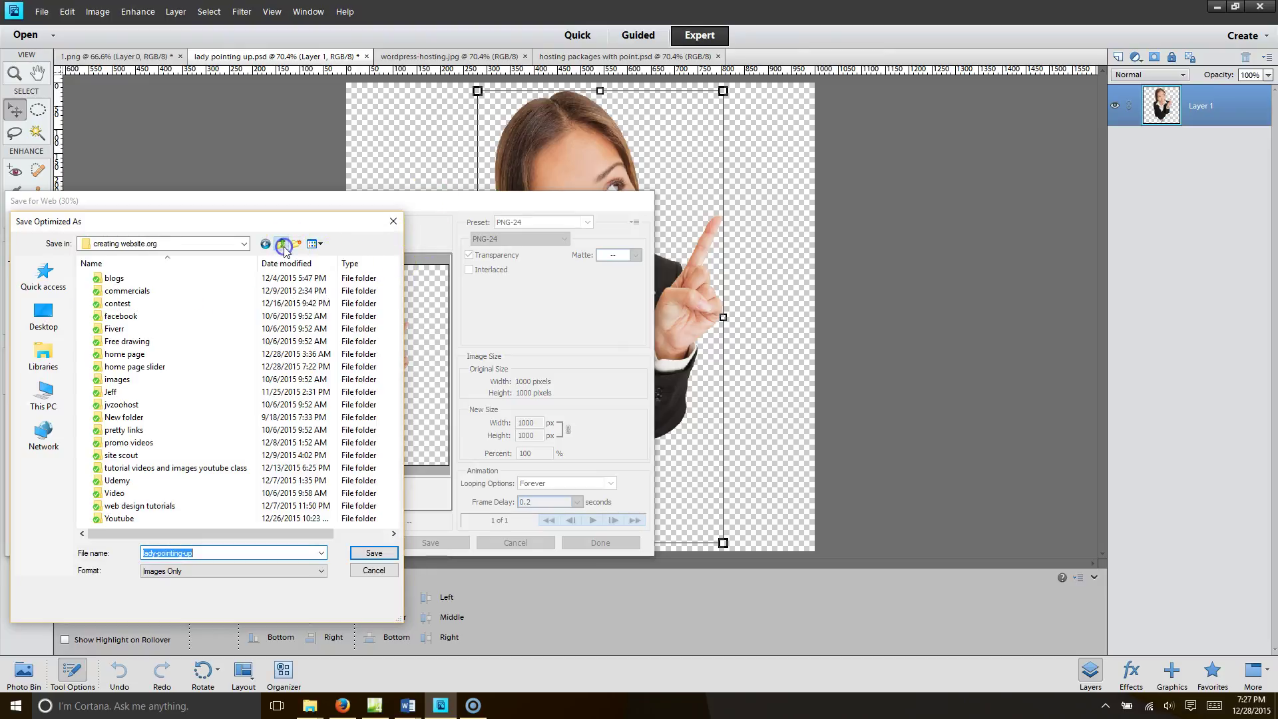
double_click(177, 374)
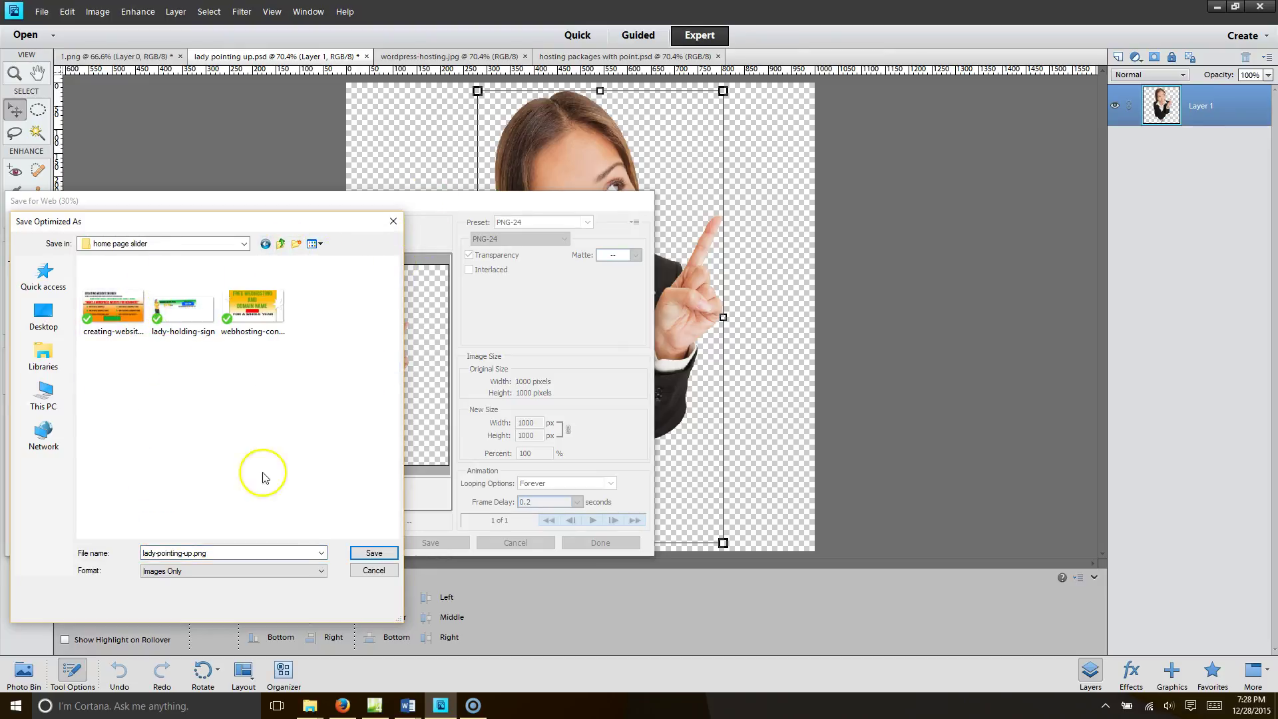
left_click(374, 552)
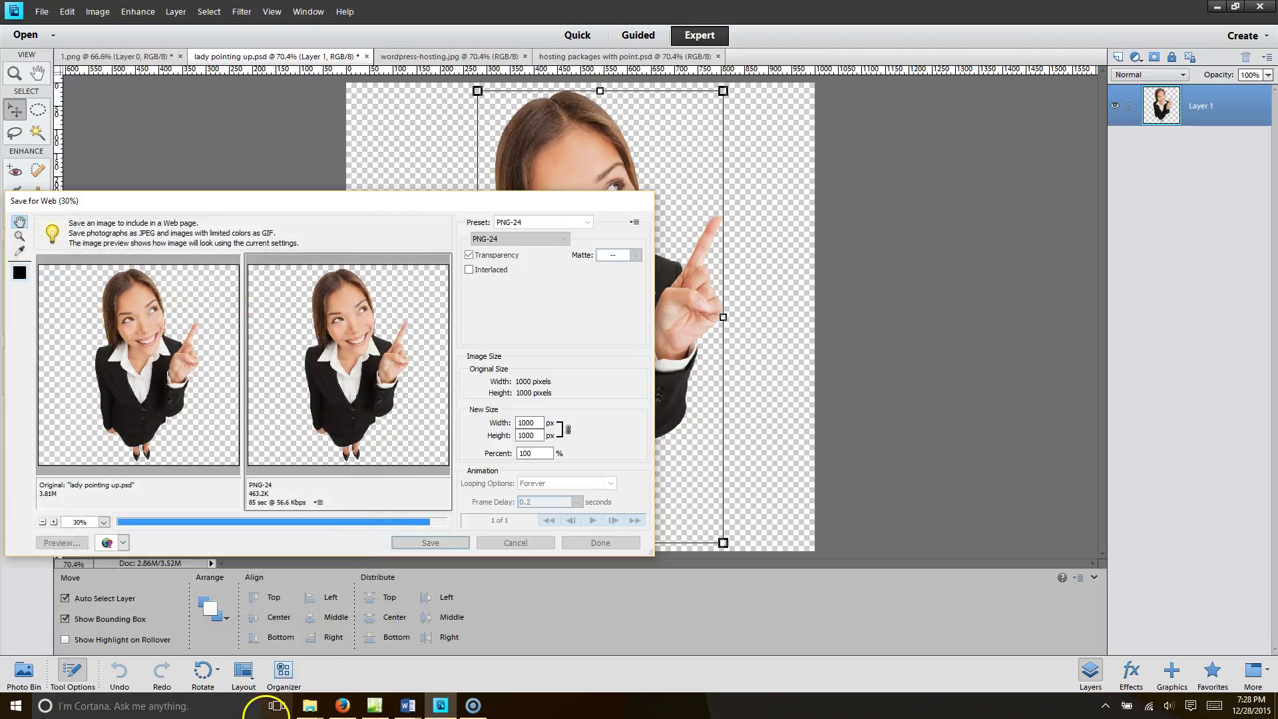
Switch back to Firefox and close the slide's layer editor.
left_click(342, 706)
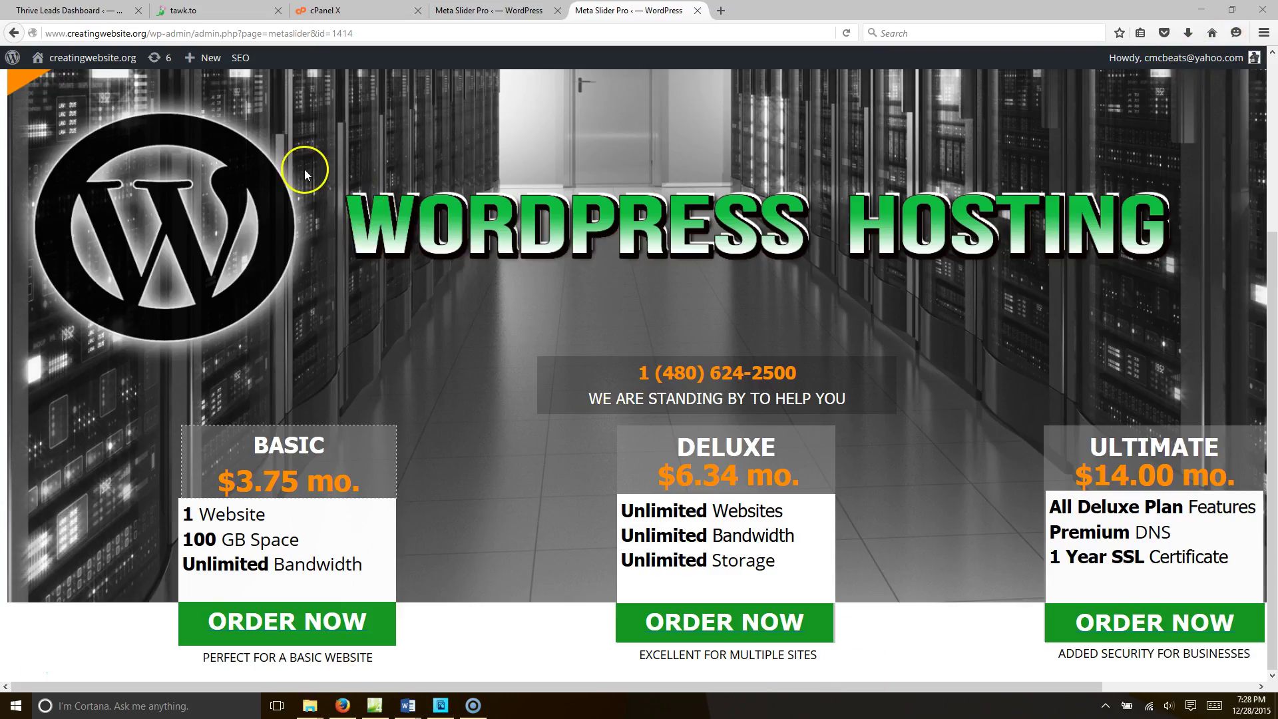
scroll(304, 169, "up", 4)
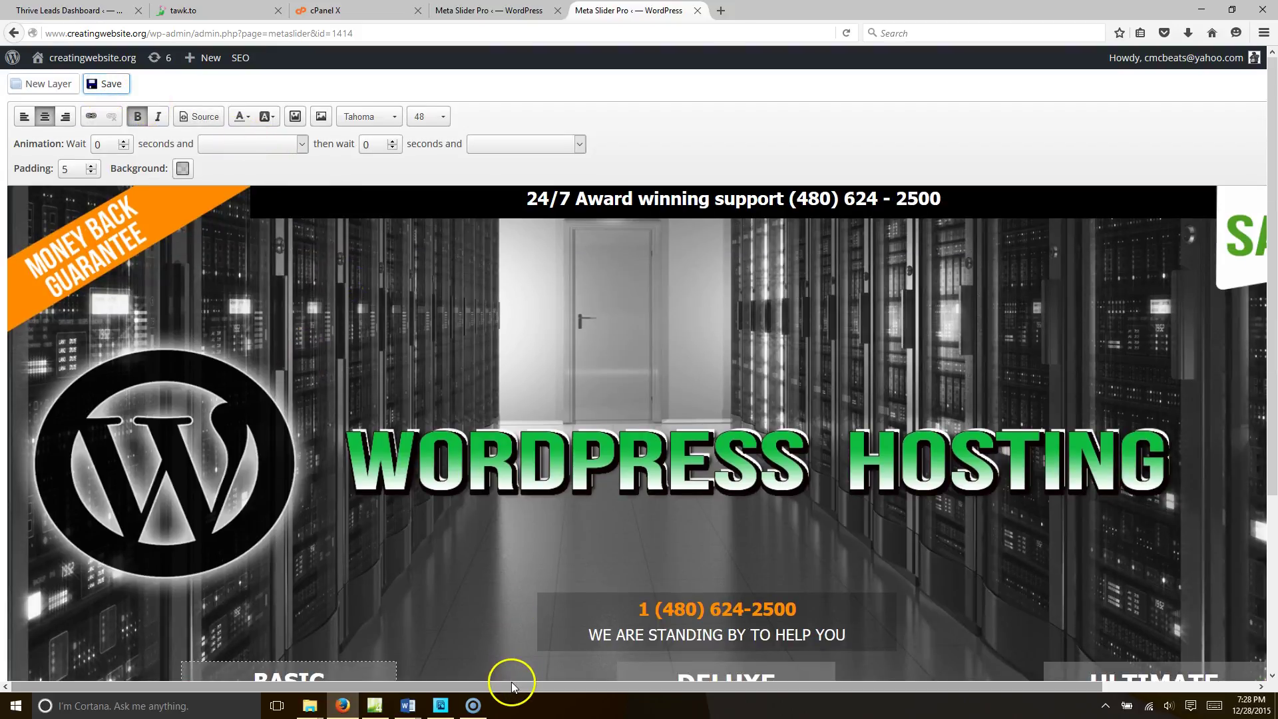
left_click_drag(512, 685, 884, 693)
left_click(1245, 81)
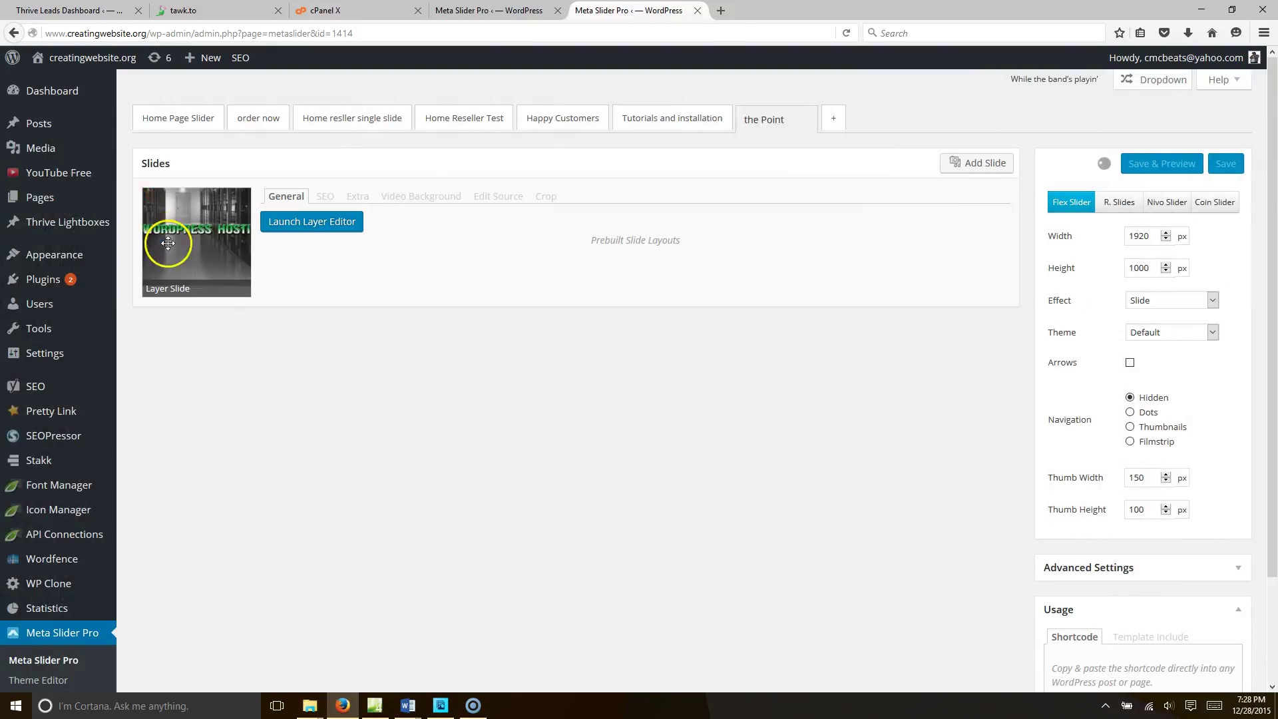
Upload lady-pointing-up.png to the WordPress media library.
mouse_move(94, 172)
left_click(56, 149)
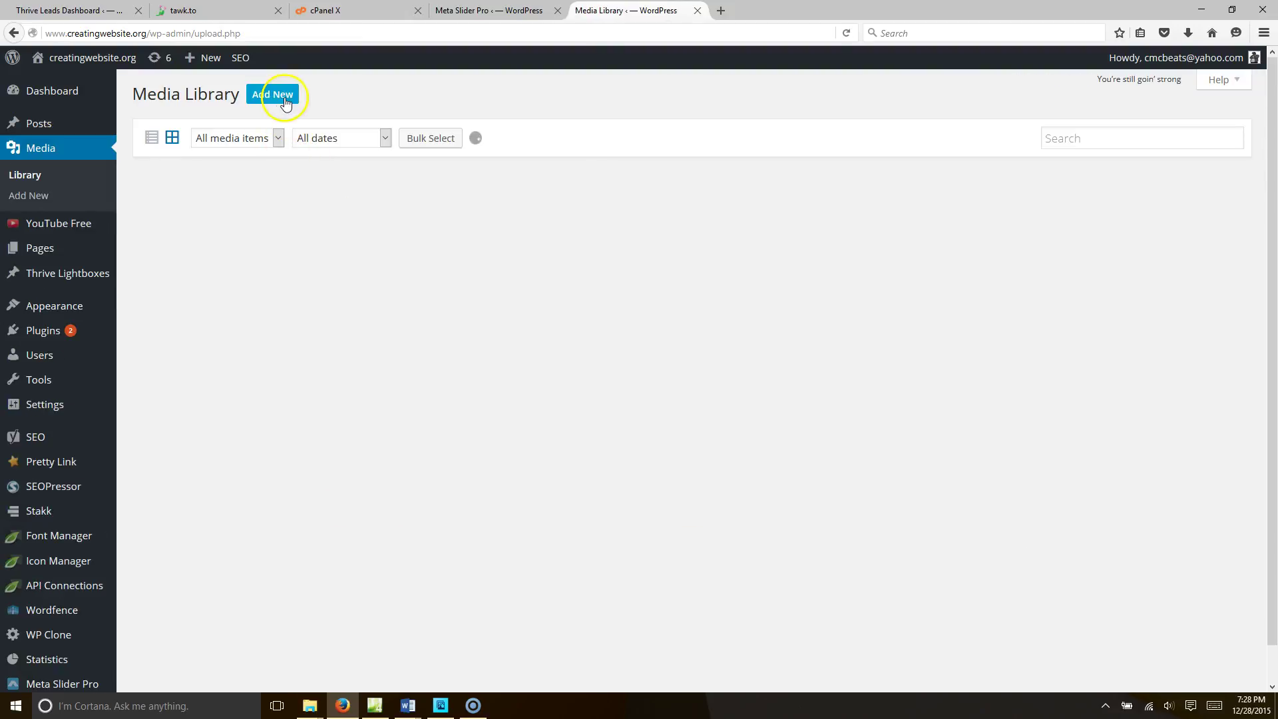
left_click(278, 95)
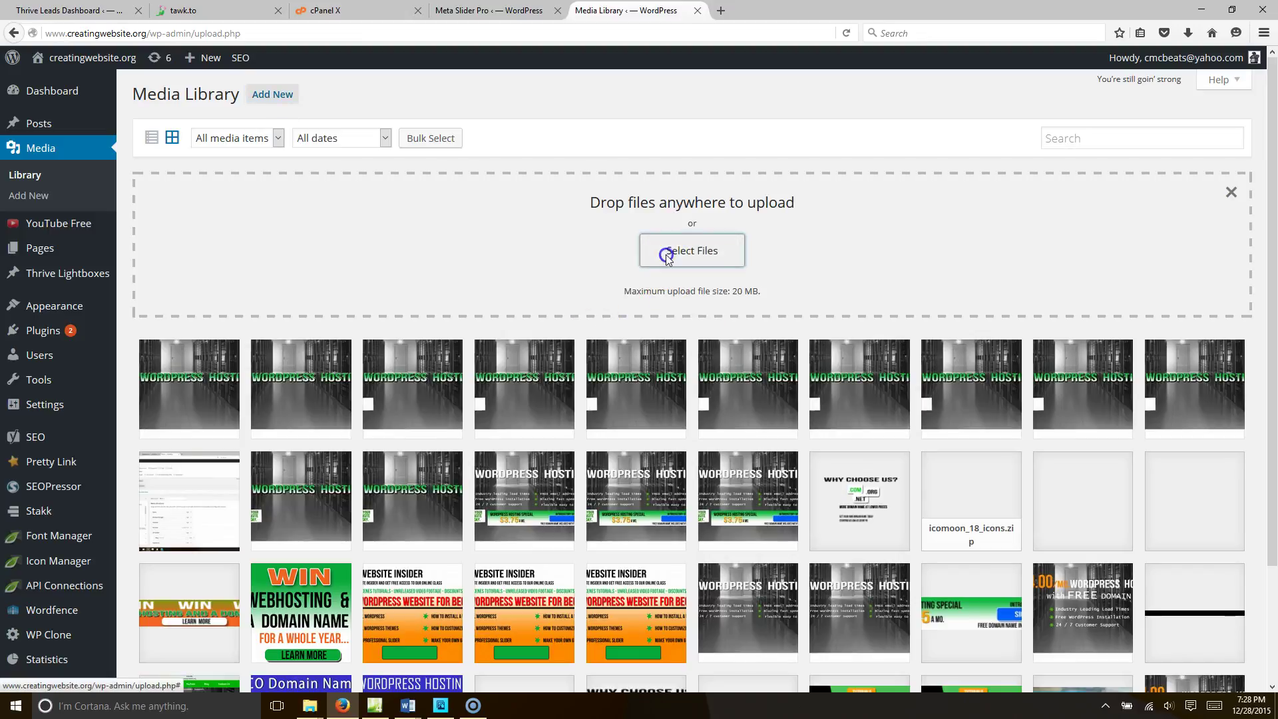
left_click(665, 253)
double_click(227, 163)
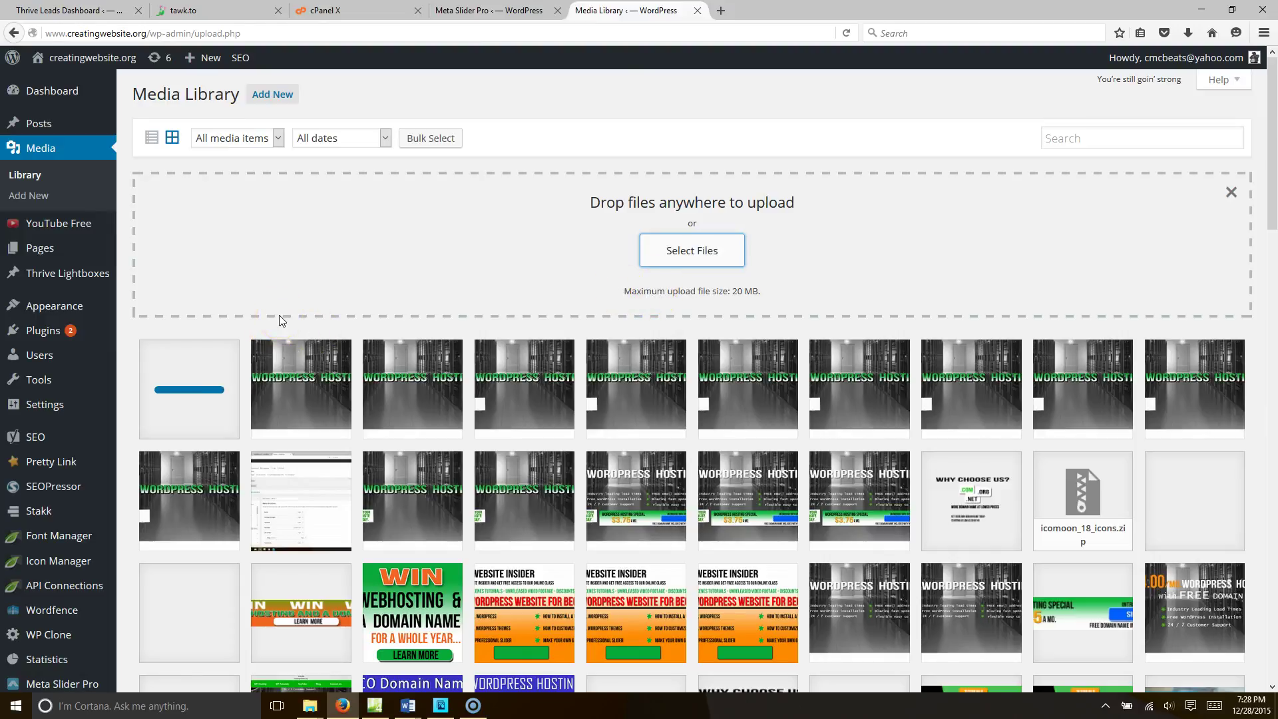
scroll(279, 320, "down", 8)
scroll(278, 322, "up", 6)
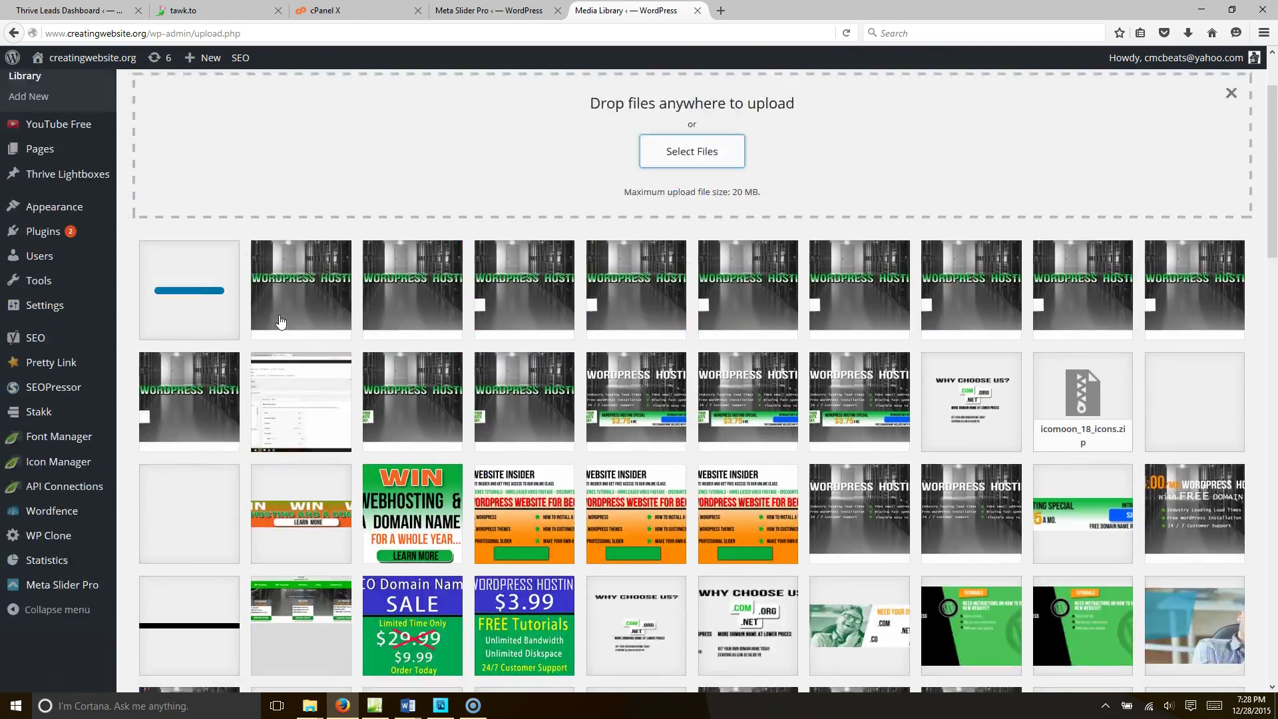
scroll(278, 314, "up", 2)
scroll(242, 366, "down", 10)
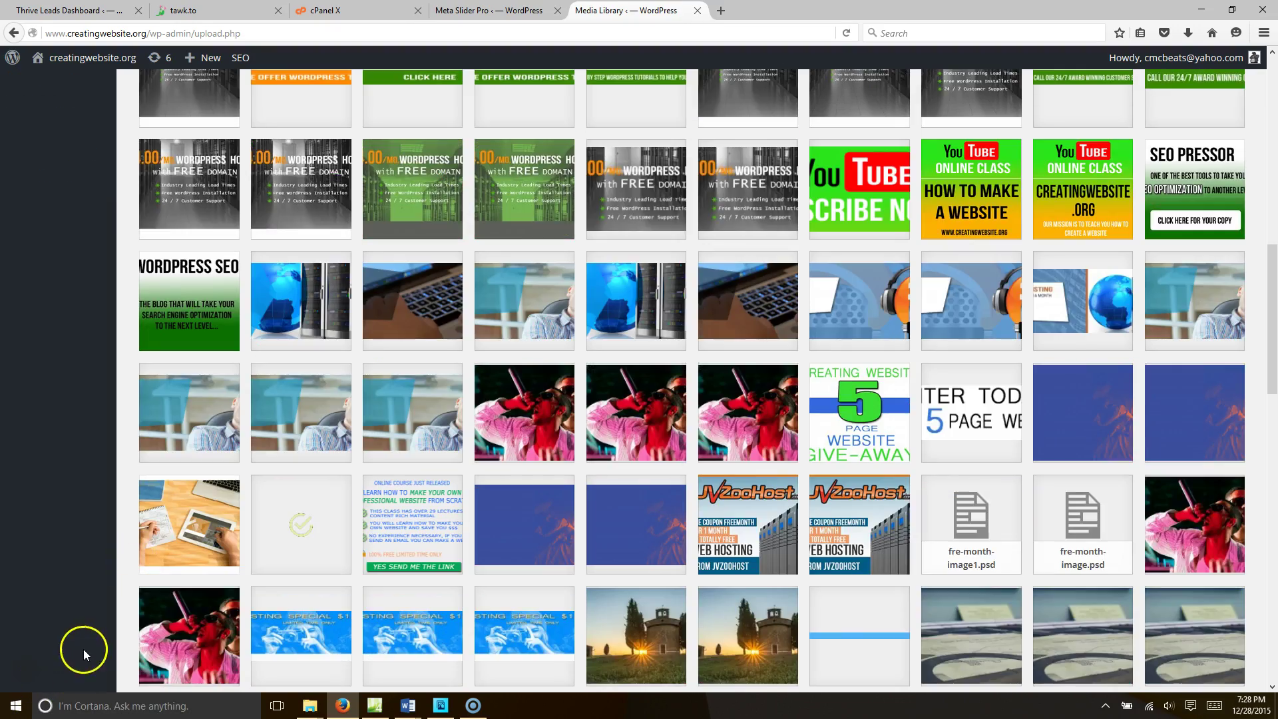
scroll(99, 621, "down", 2)
scroll(97, 622, "up", 15)
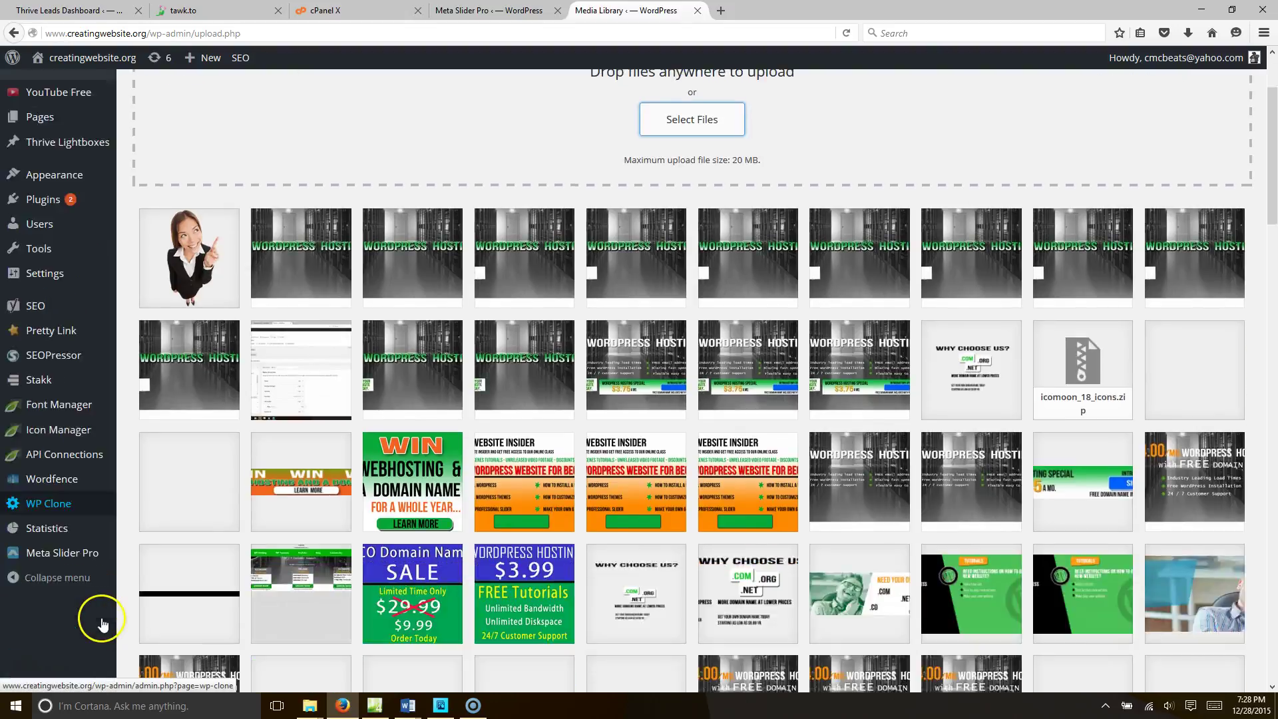
Return to Meta Slider Pro and launch the layer editor for the WordPress hosting slide.
scroll(100, 619, "down", 3)
left_click(57, 365)
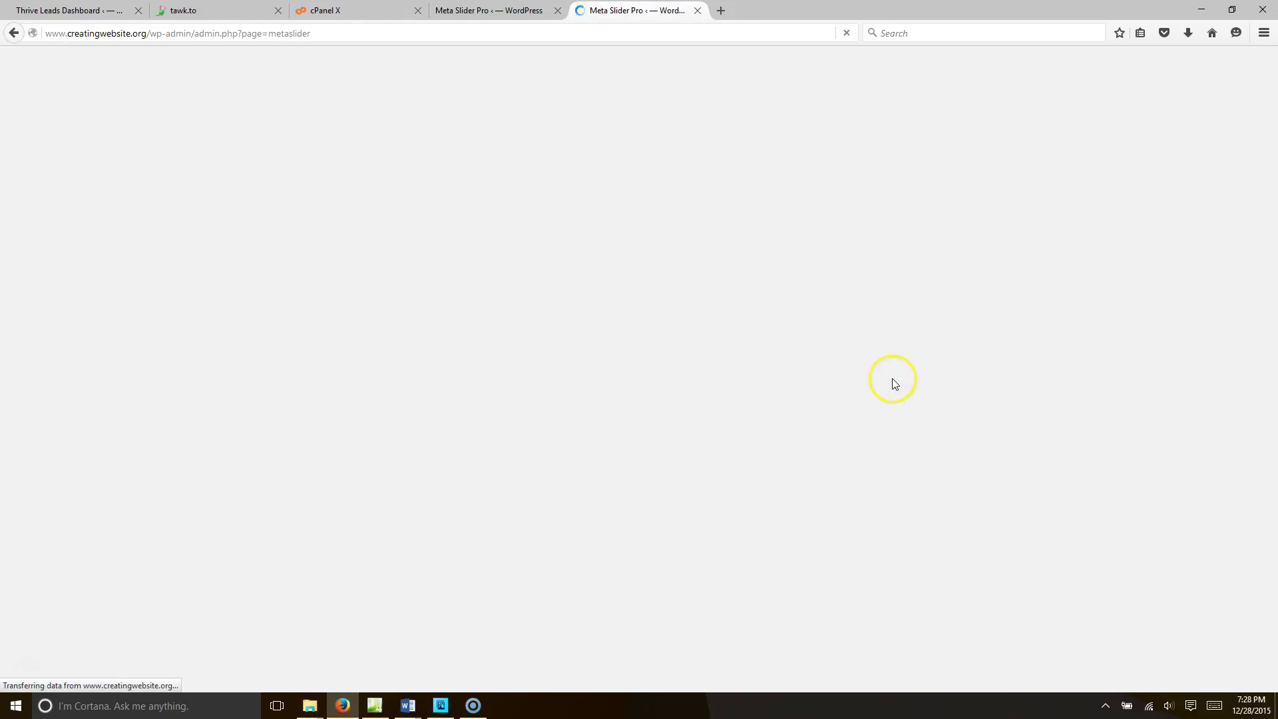
left_click(330, 225)
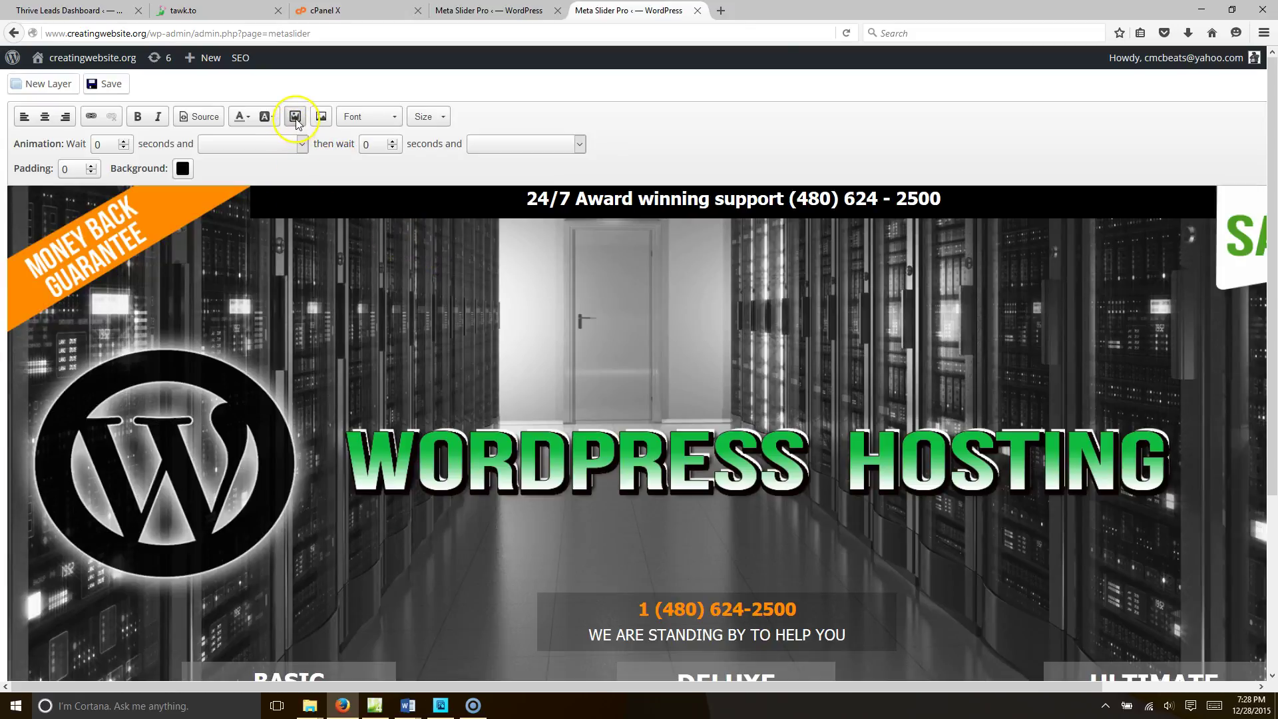
Try to insert lady-pointing-up.png from the media library into the ULTIMATE header layer.
left_click(296, 121)
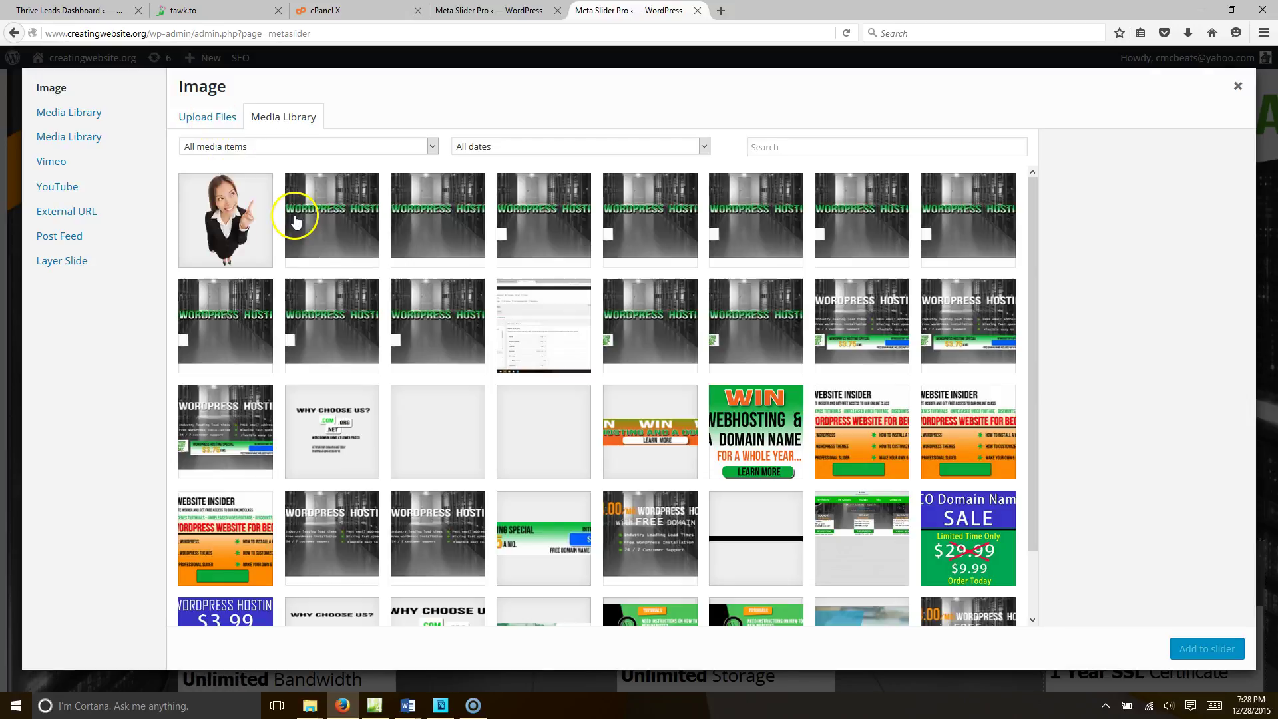
left_click(267, 253)
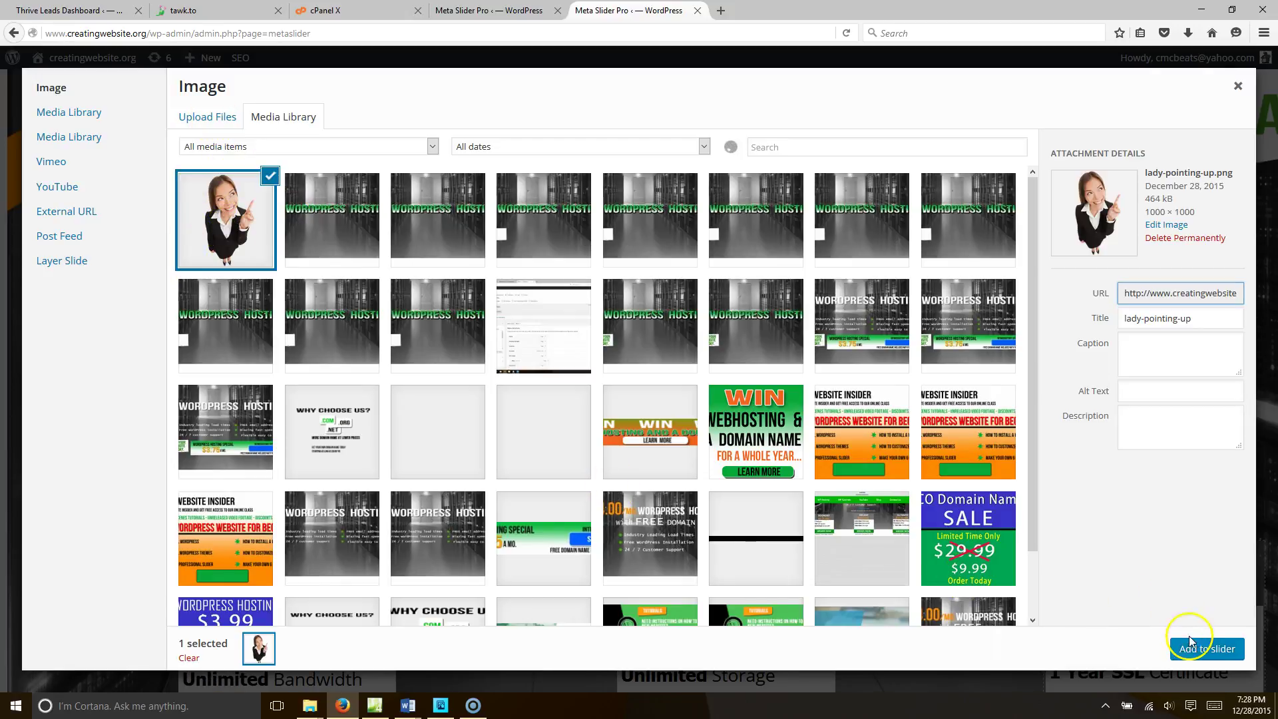
left_click(1205, 649)
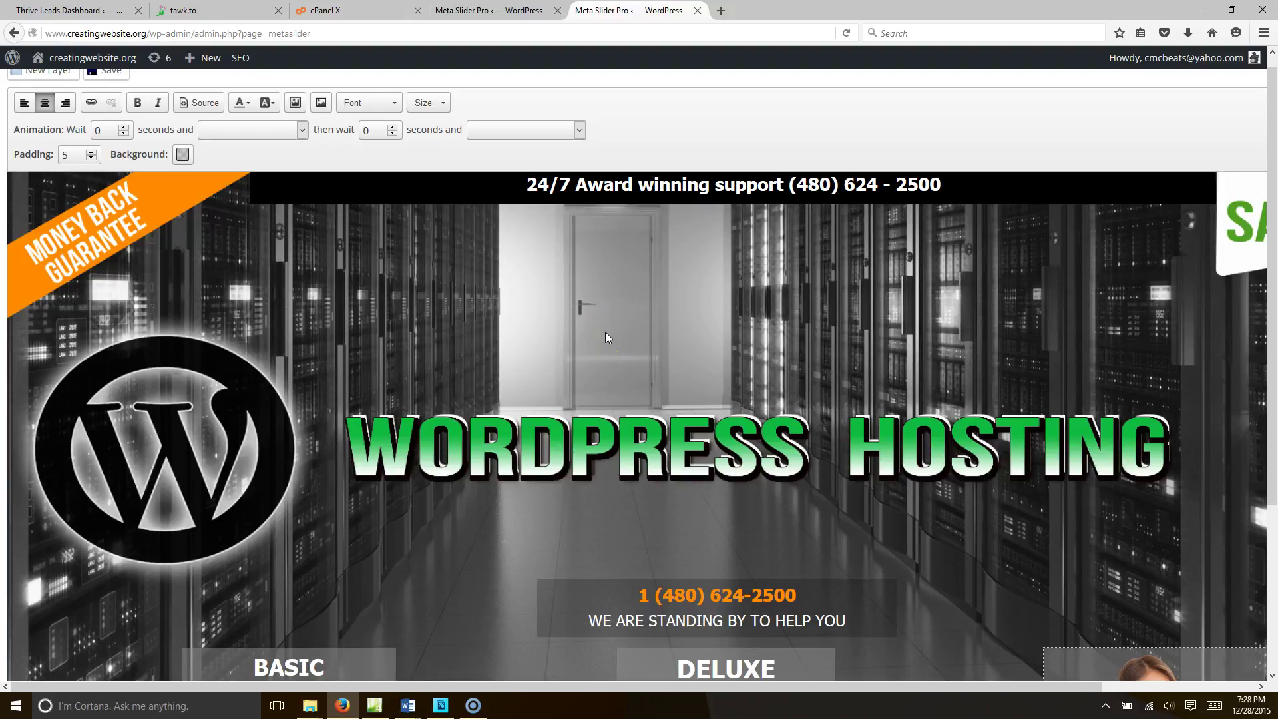
scroll(605, 332, "down", 3)
left_click(1173, 441)
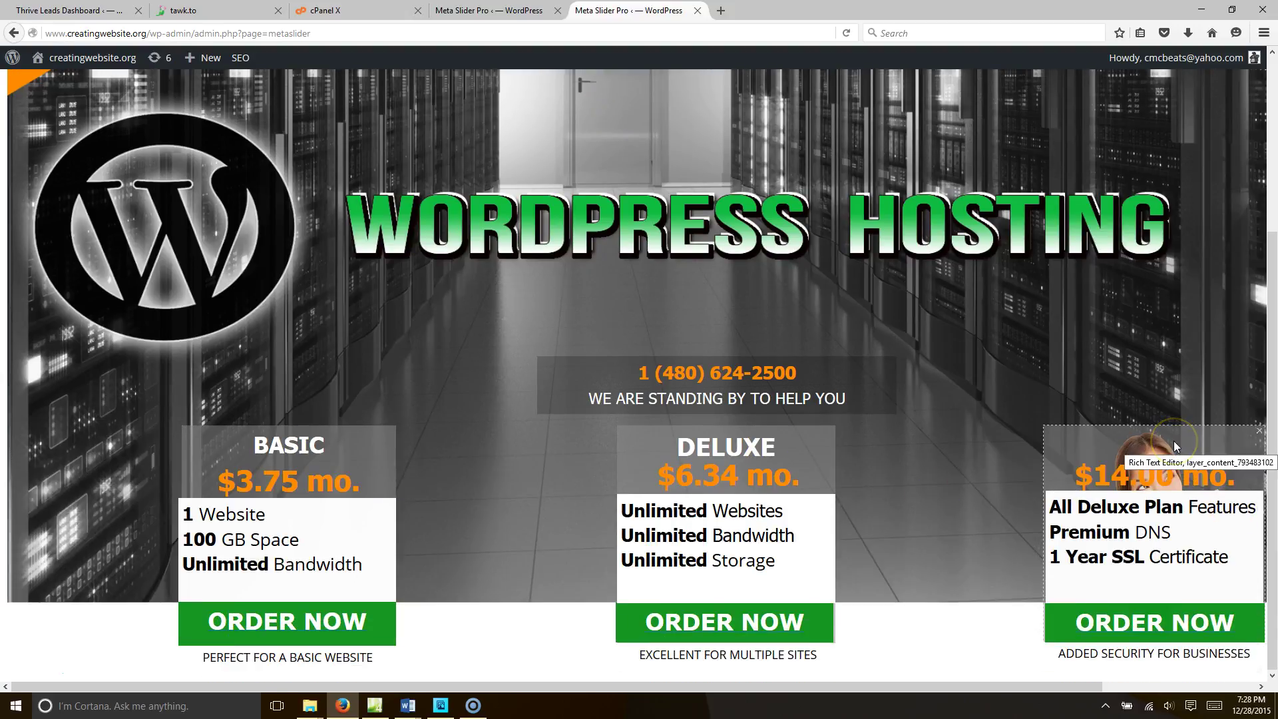
scroll(114, 193, "up", 3)
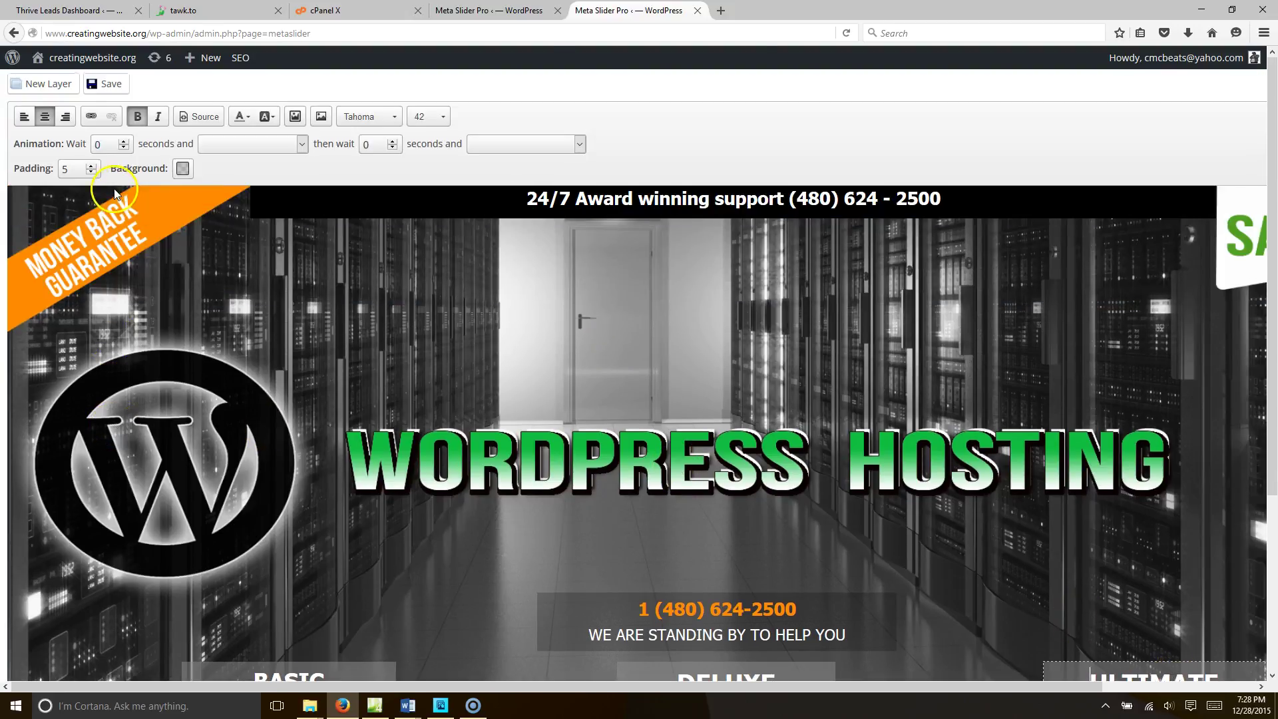
Add a new layer and insert lady-pointing-up.png from the media library into it.
left_click(37, 86)
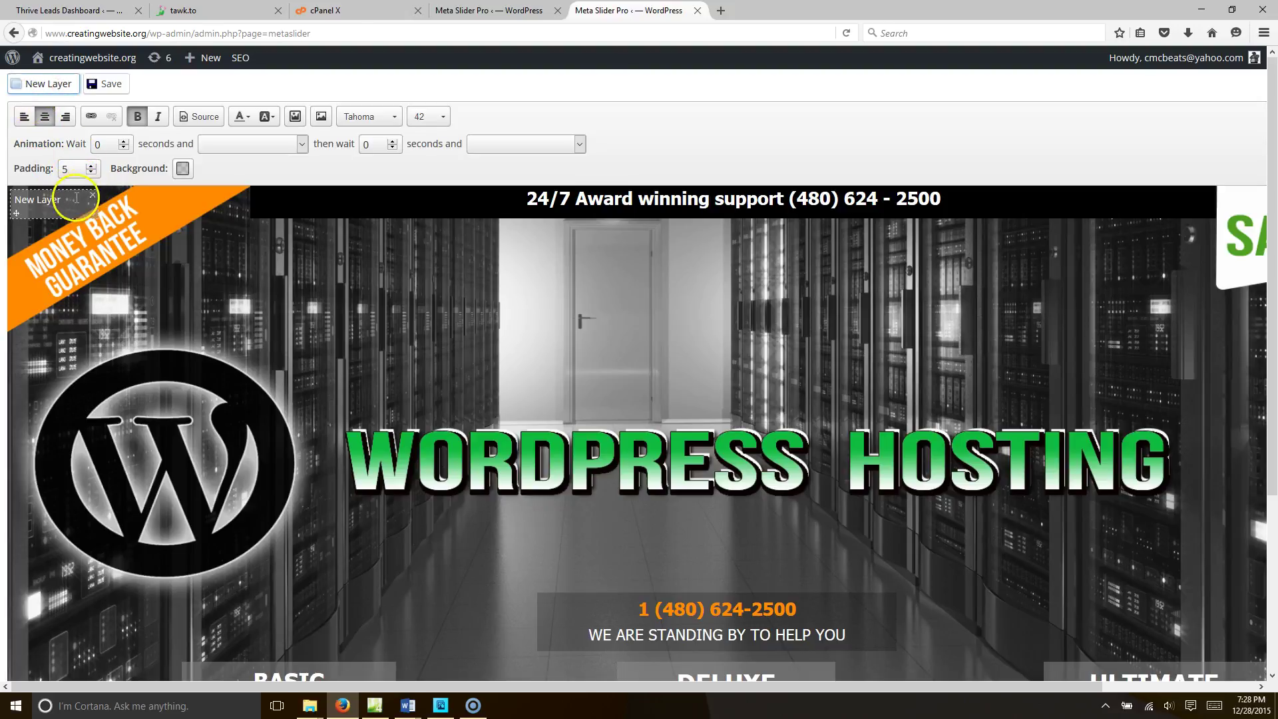
left_click(294, 117)
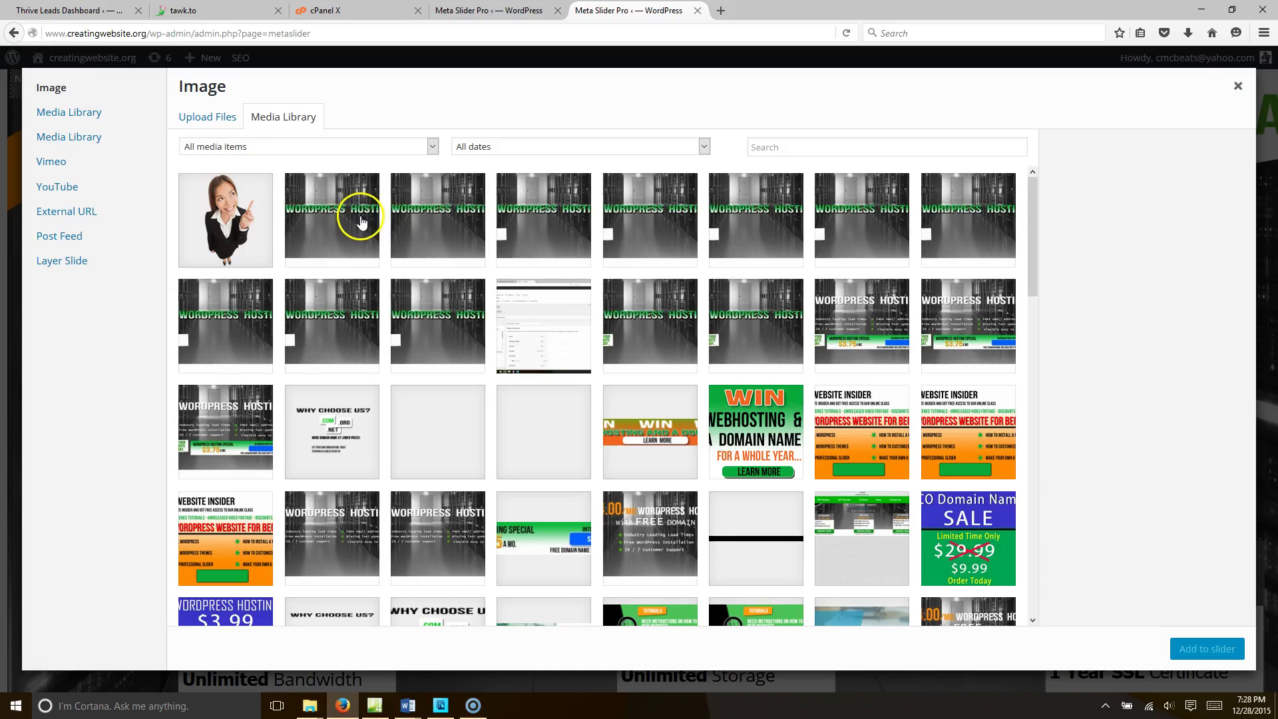
left_click(223, 206)
left_click(1198, 649)
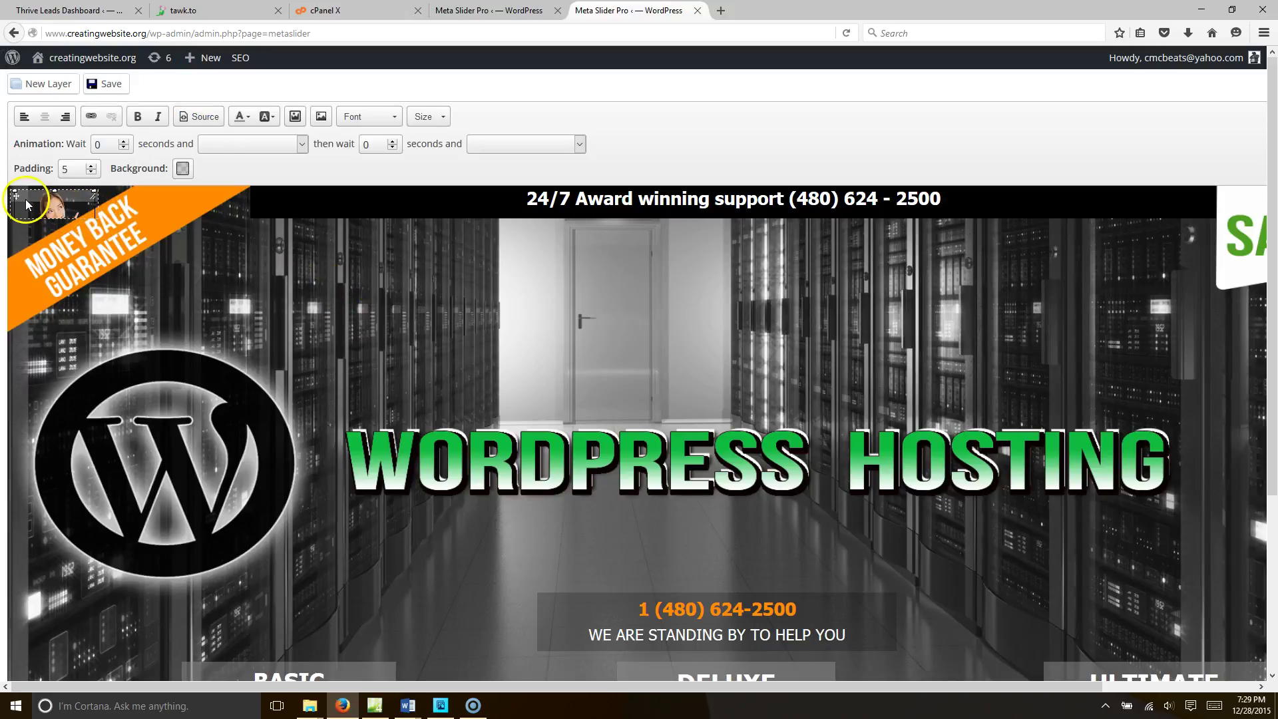
Enlarge the new layer and its lady image, and make the layer background transparent with rgba(142, 142, 142, 0).
left_click_drag(94, 195, 277, 430)
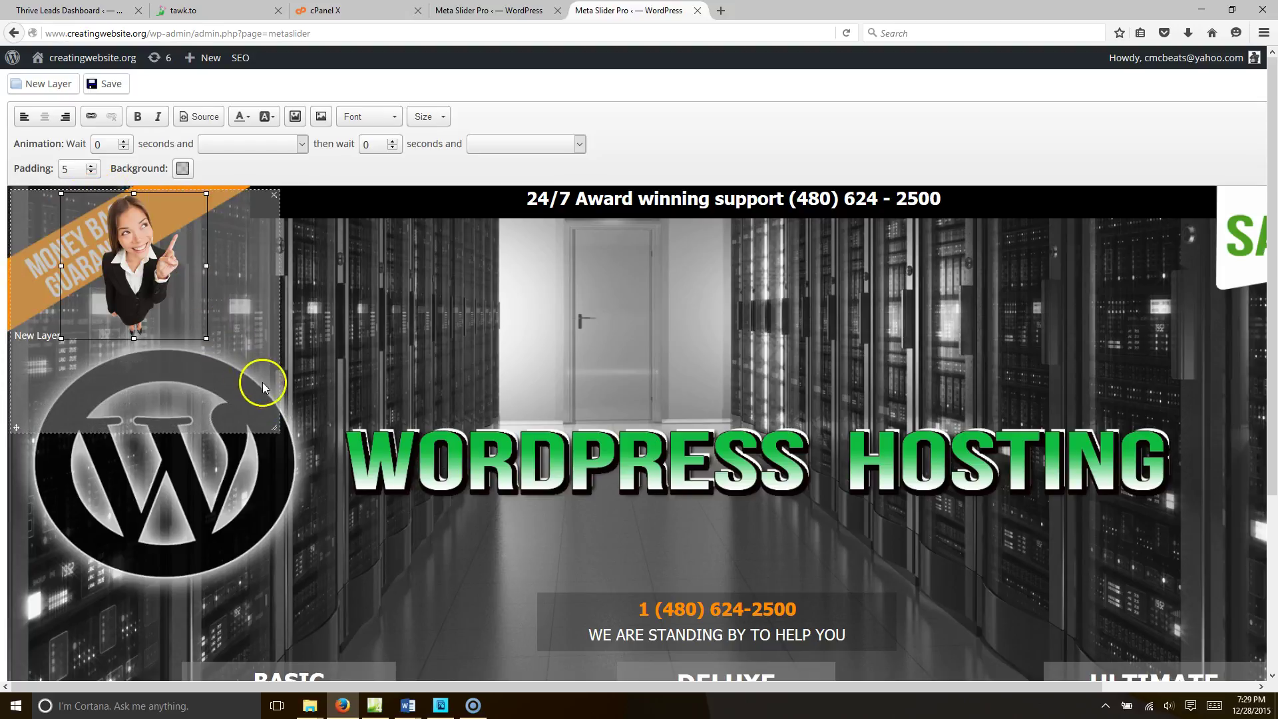
left_click_drag(206, 338, 251, 430)
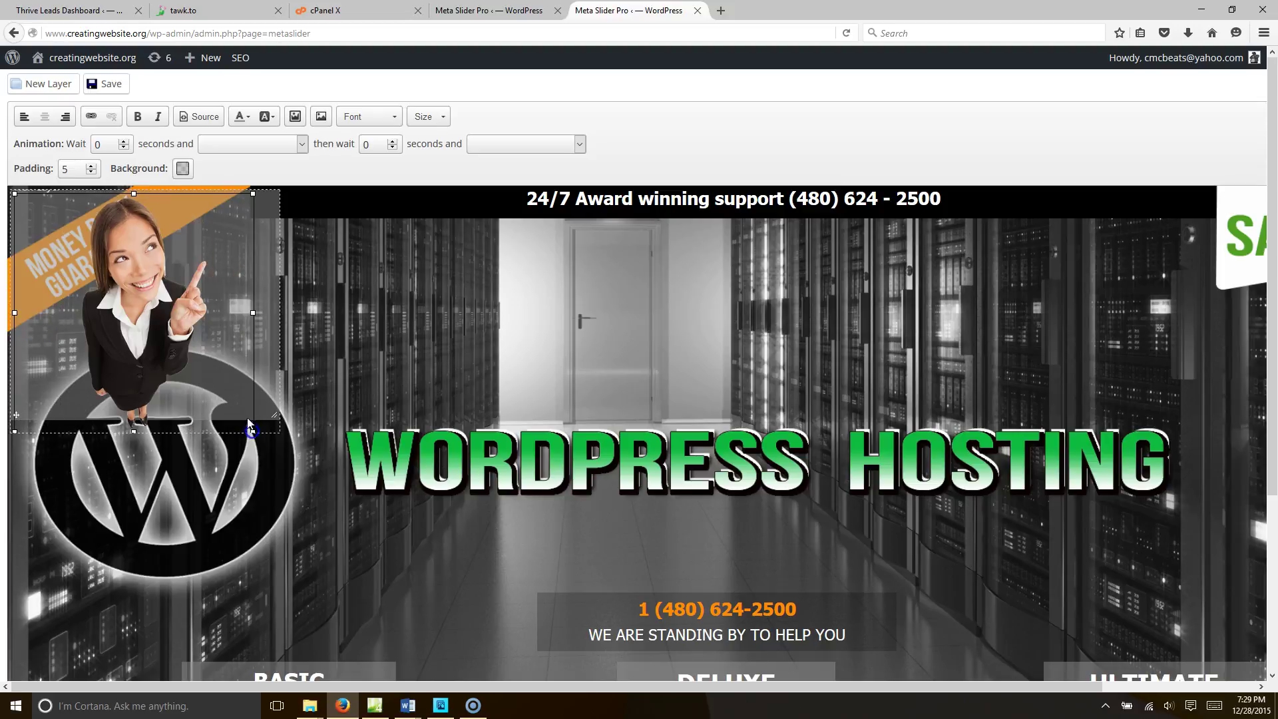
left_click(181, 169)
left_click_drag(245, 301, 174, 291)
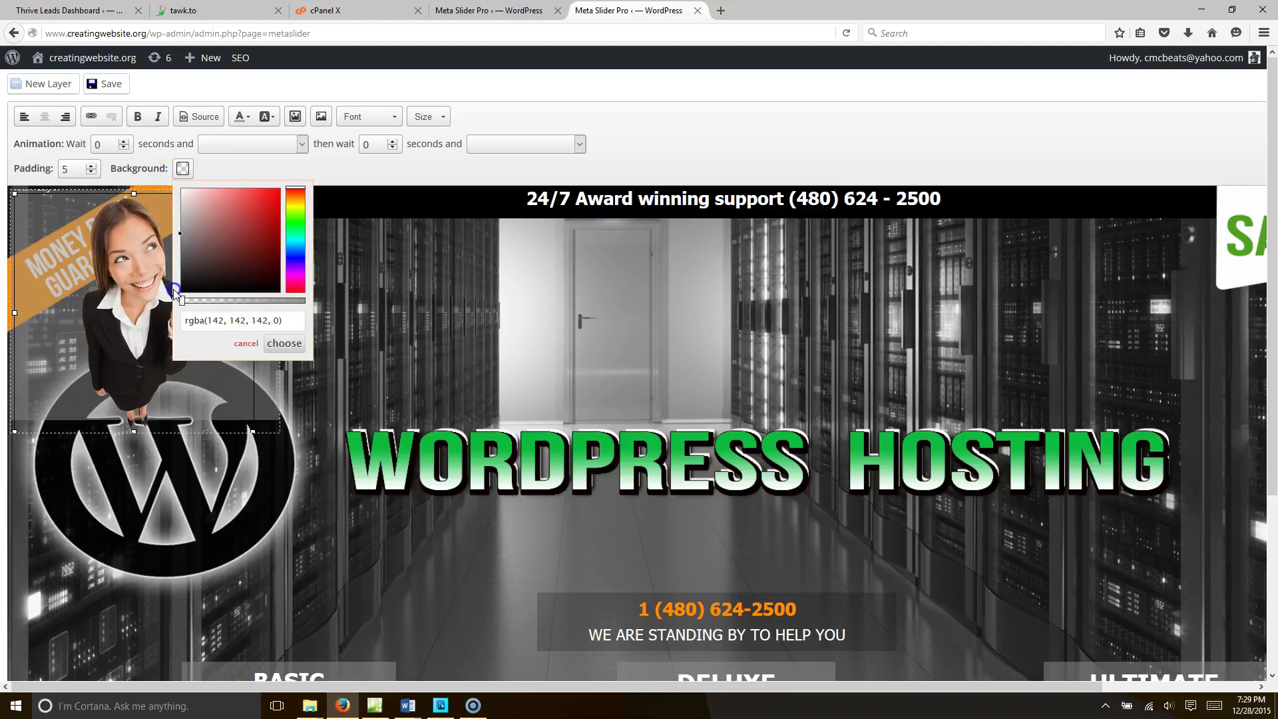
left_click(279, 343)
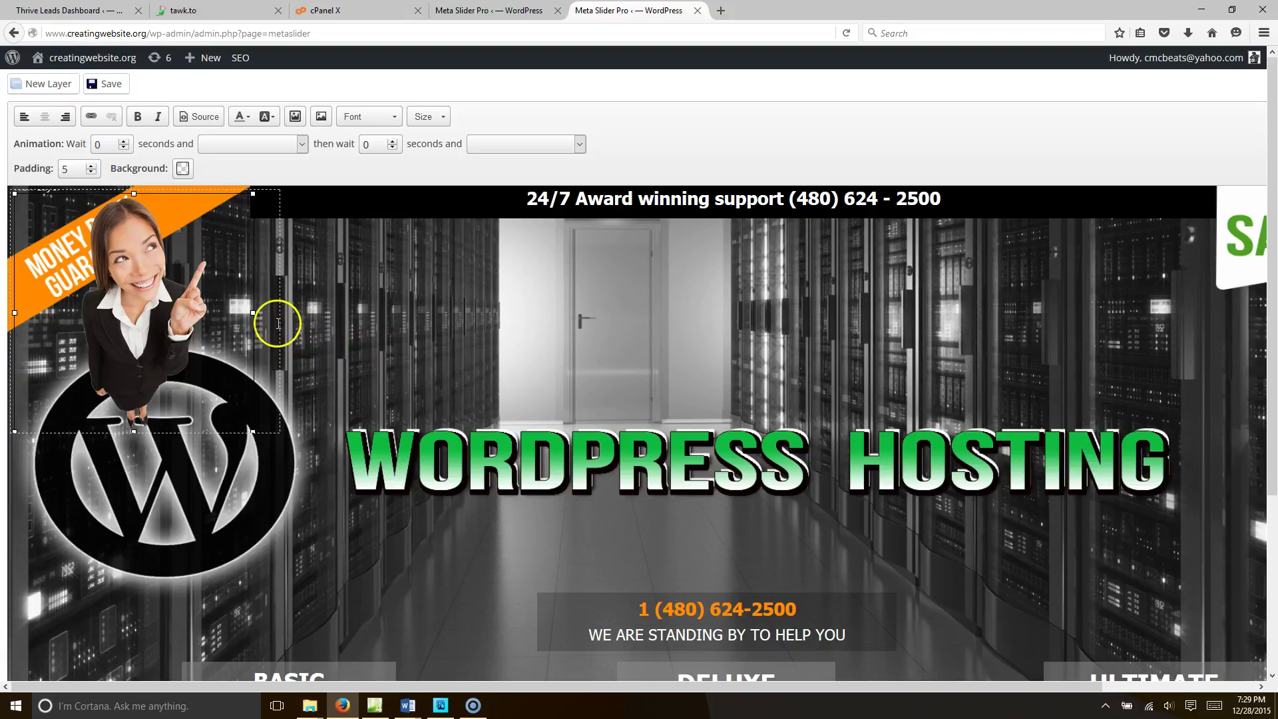
Narrow the lady layer to fit the image and delete its "New Layer" placeholder text.
left_click_drag(273, 414, 216, 413)
left_click(65, 193)
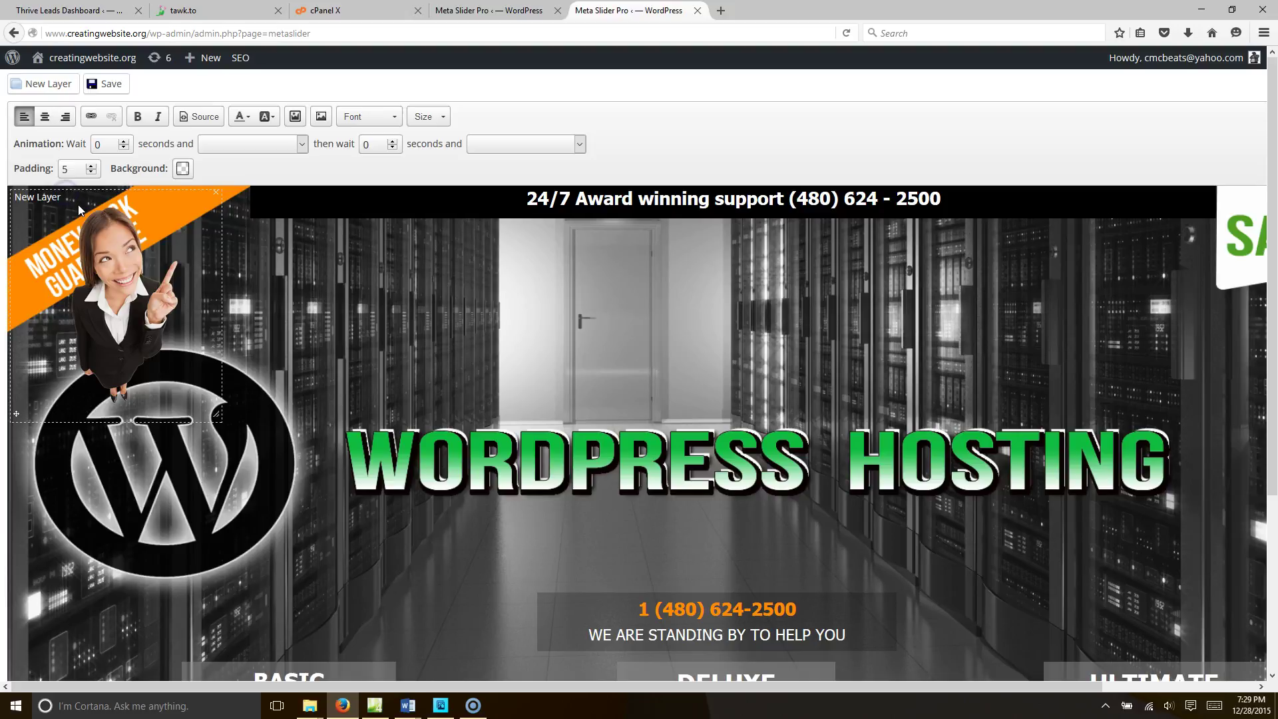
key("BackSpace")
key("BackSpace")
key("BackSpace")
key("BackSpace")
key("BackSpace")
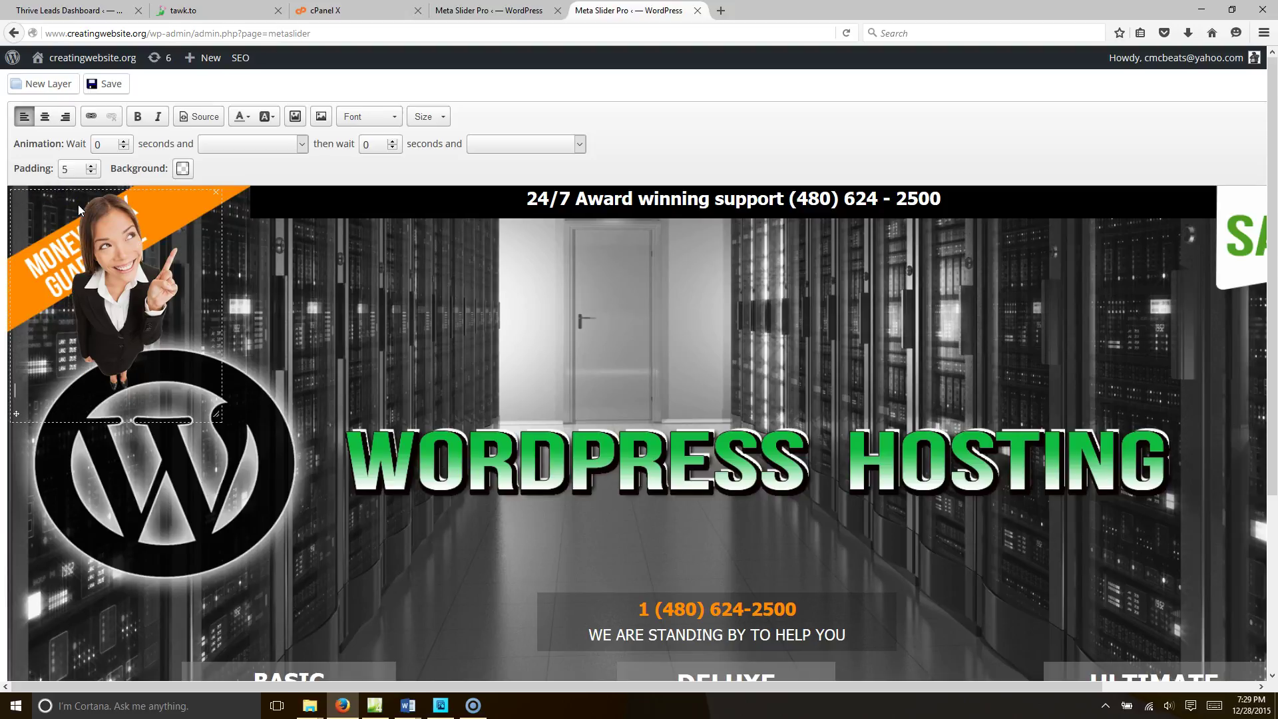
key("BackSpace")
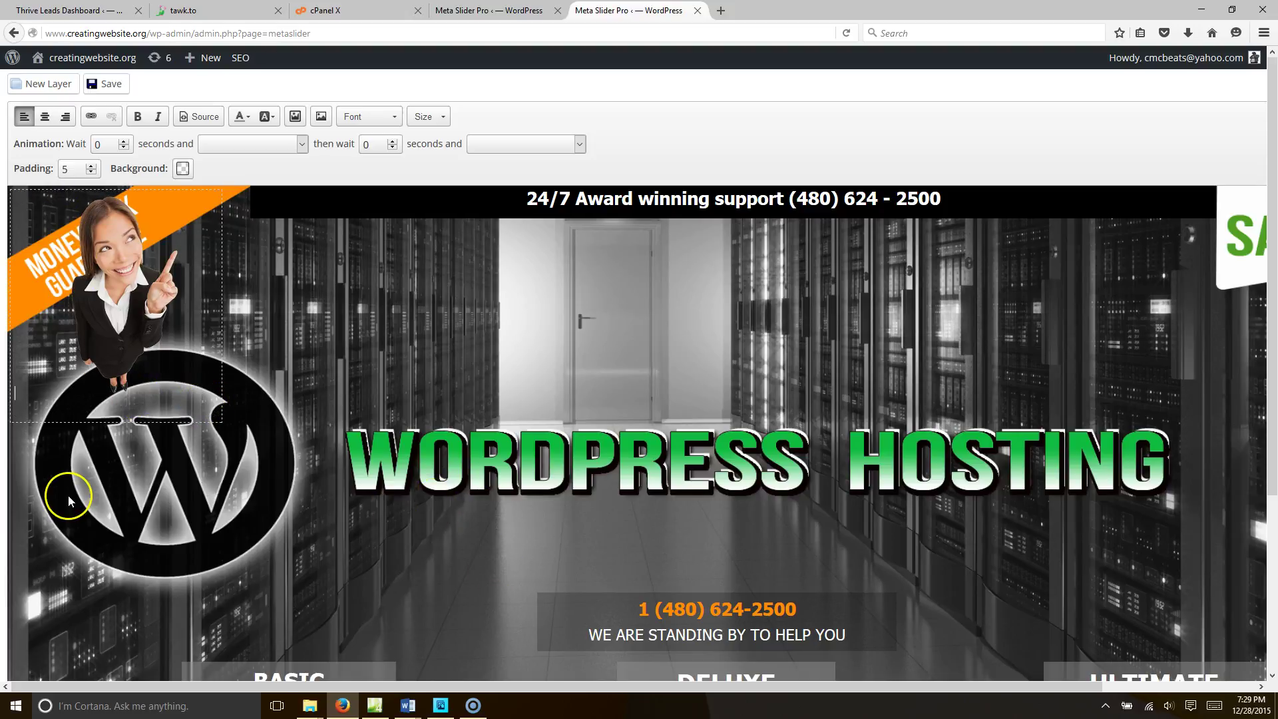
Move the lady layer down to the slide's lower-left corner so she points at the BASIC plan, and select her image.
left_click_drag(17, 412, 50, 565)
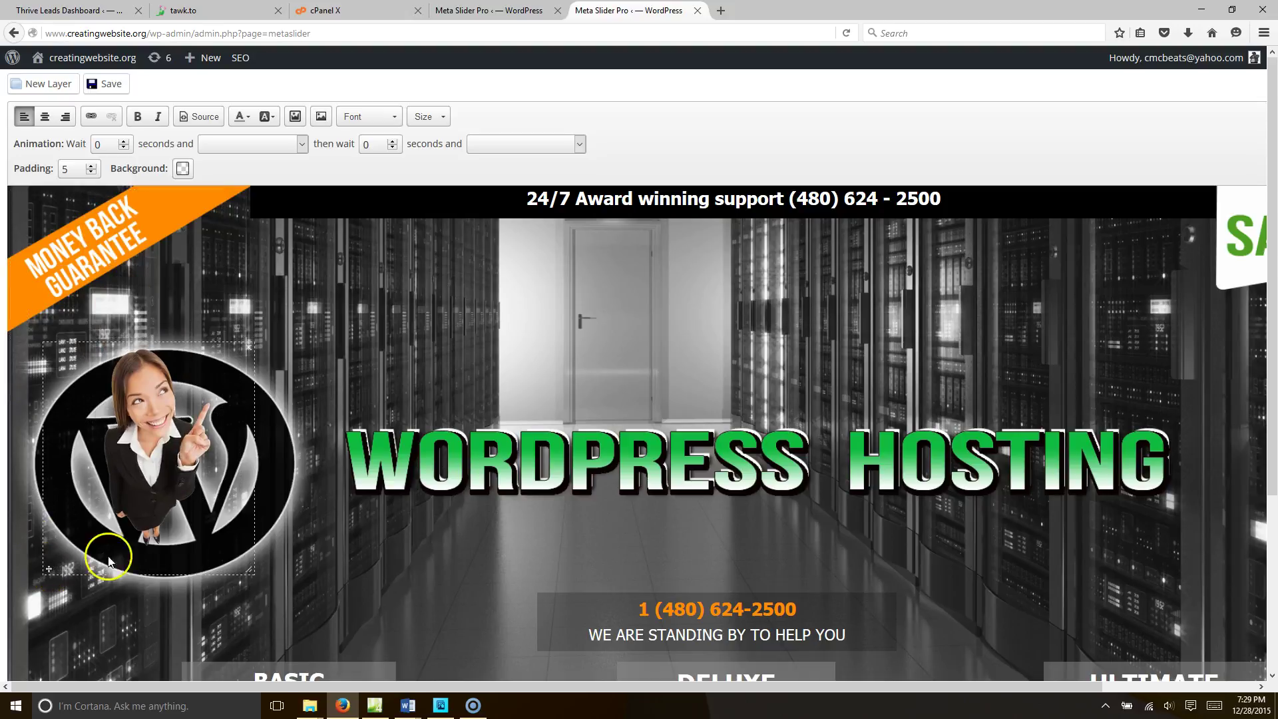
scroll(160, 377, "down", 3)
left_click_drag(59, 330, 12, 635)
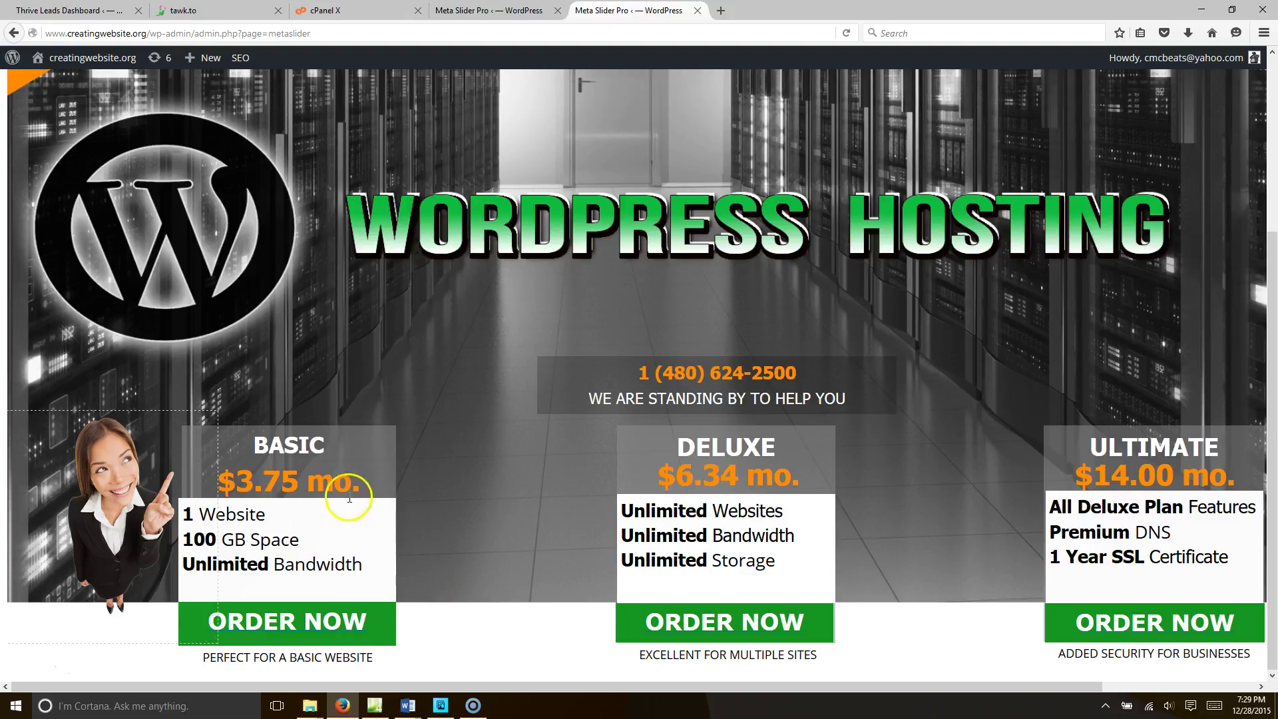
left_click(74, 486)
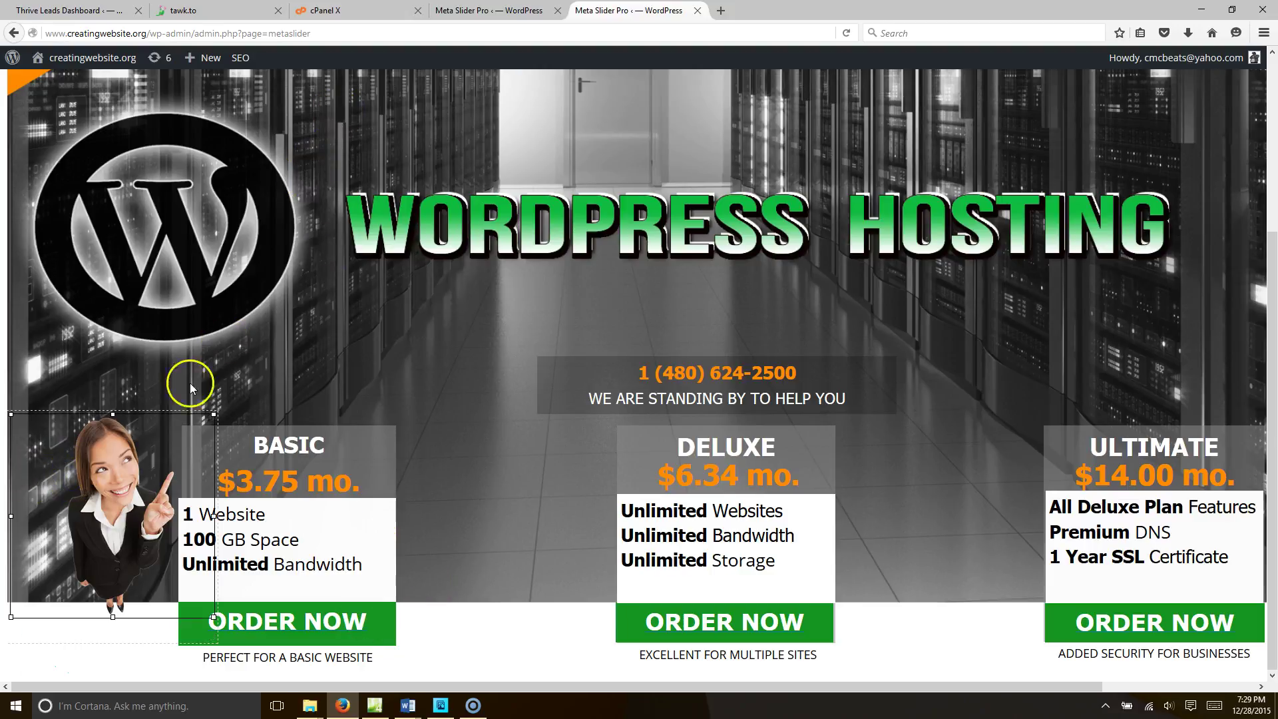
Set the lady layer's entrance animation to fadeInLeft after a 1-second wait.
scroll(211, 398, "up", 3)
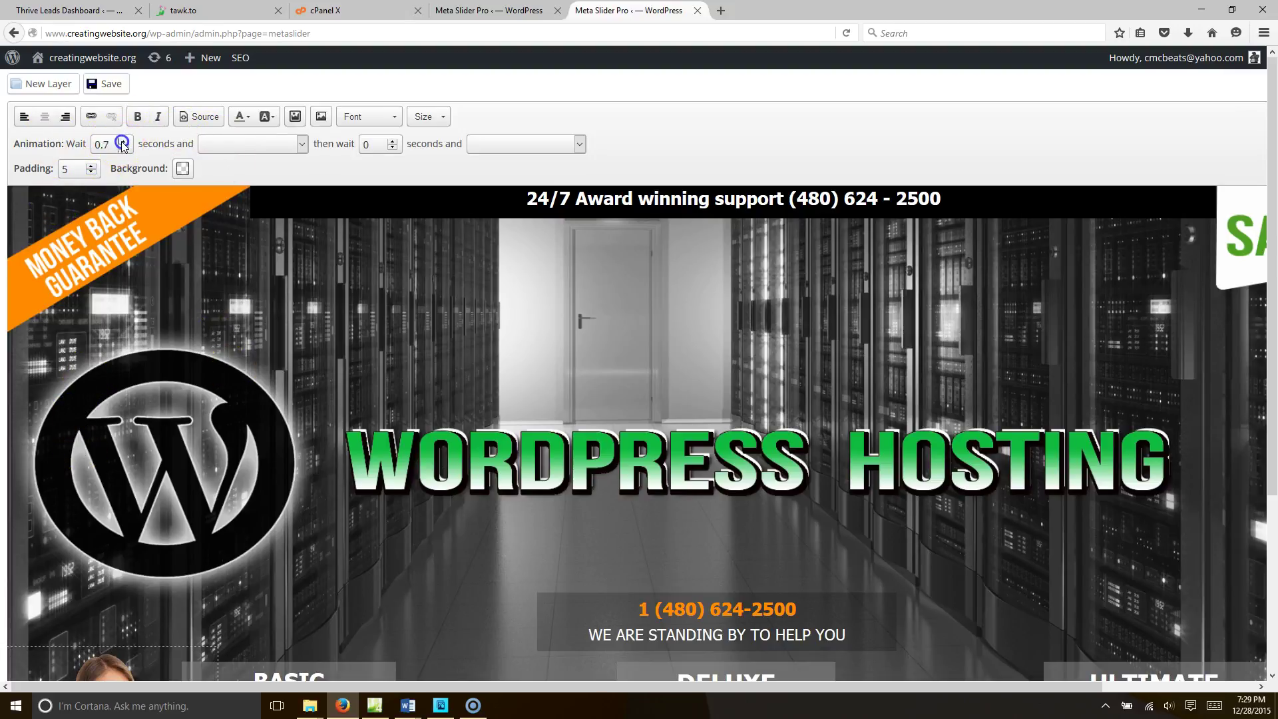
left_click(302, 145)
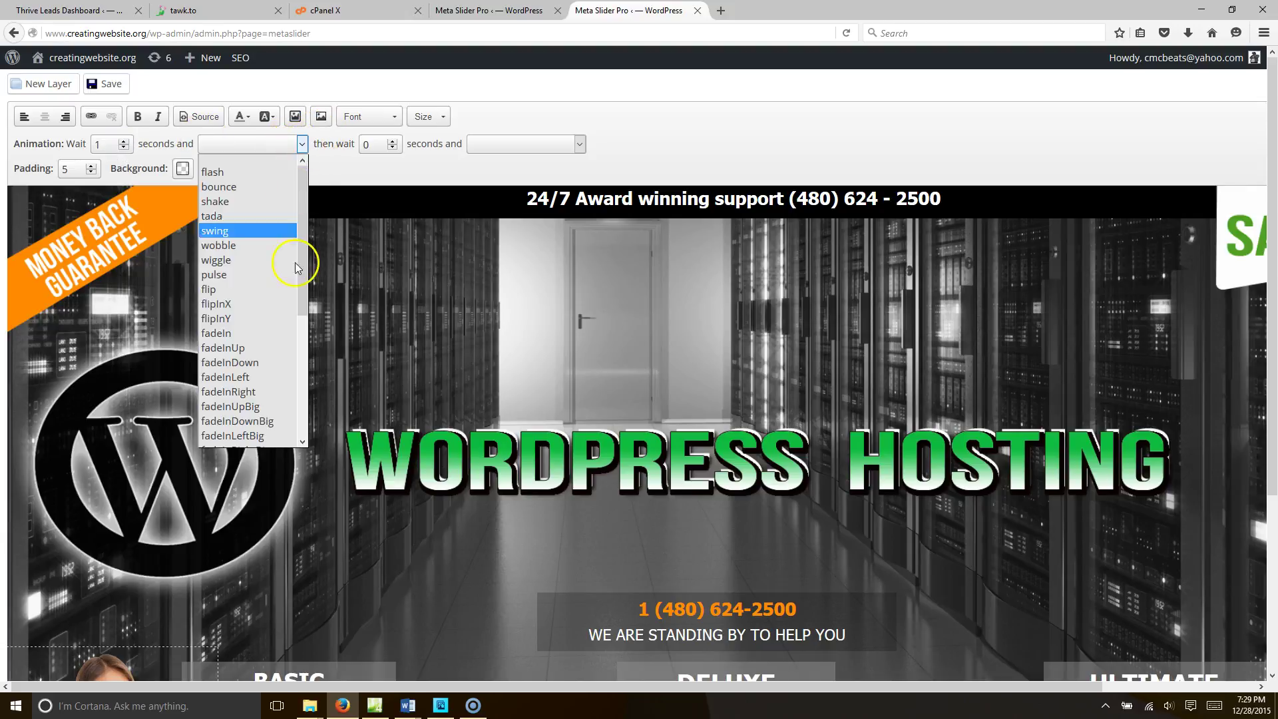
left_click(272, 378)
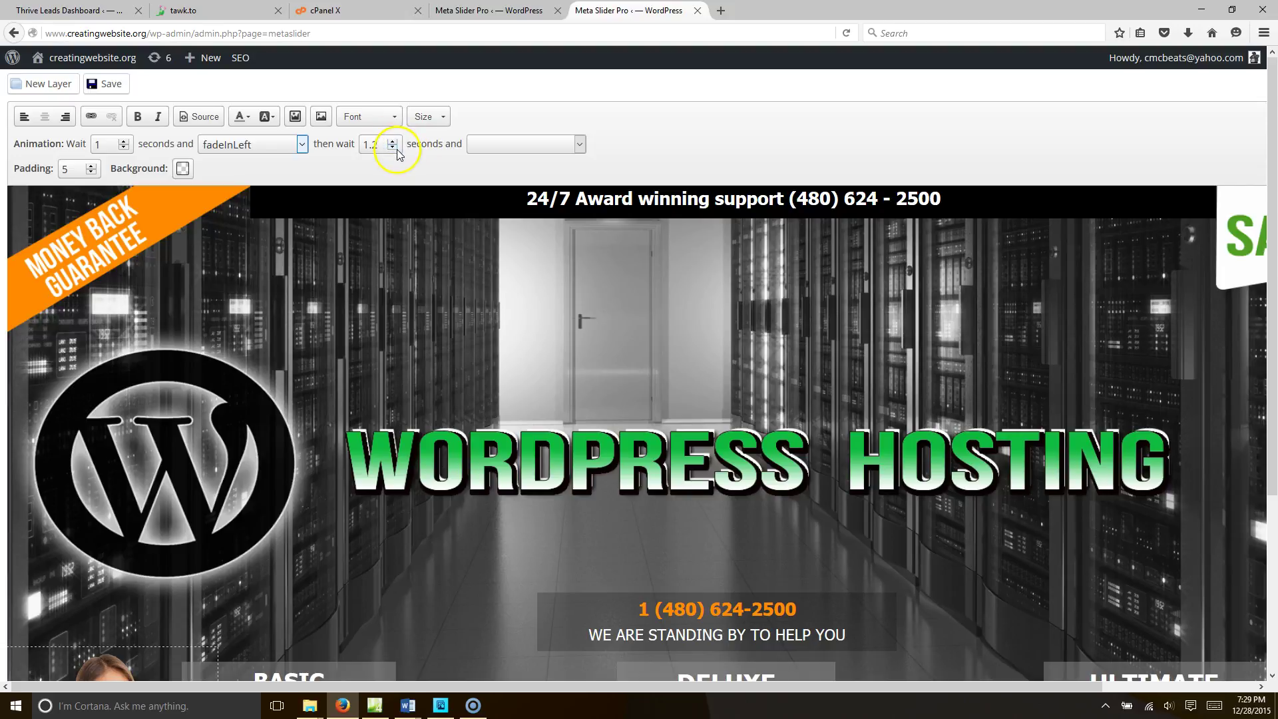
Set the lady layer's exit animation to fadeOutRight after a 1-second wait, and save the layers.
left_click_drag(397, 152, 556, 140)
left_click(580, 146)
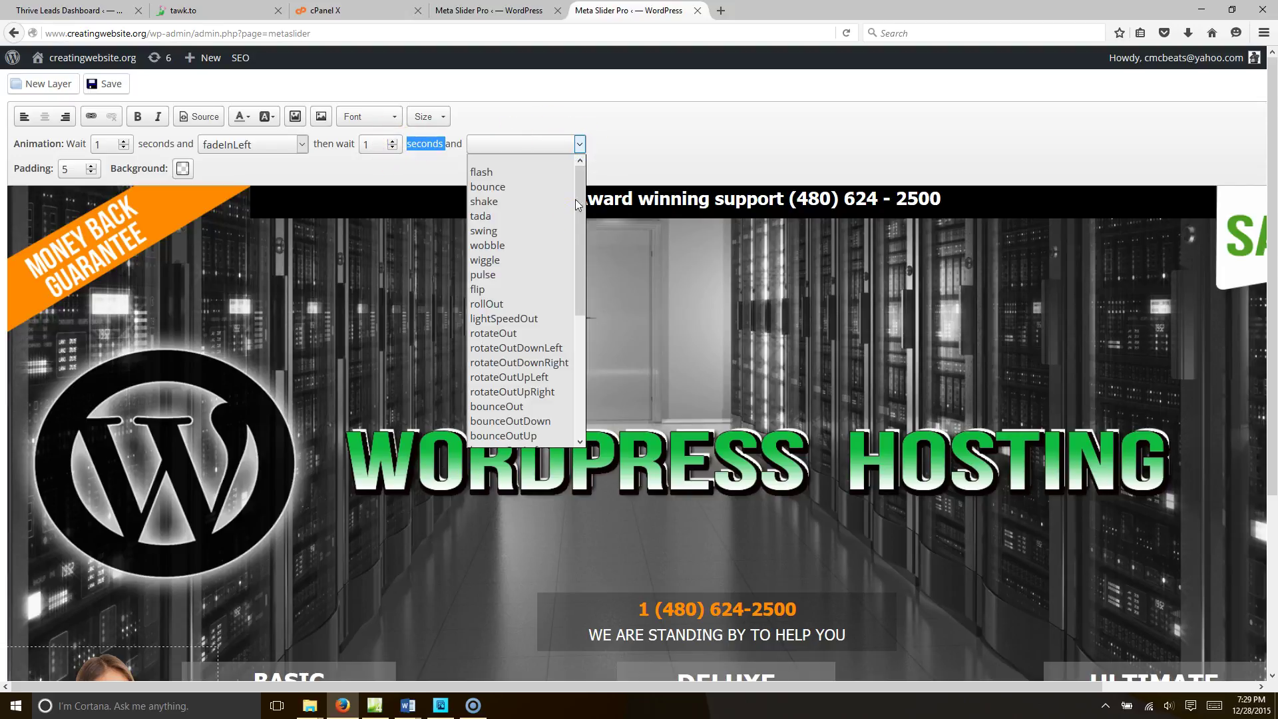
left_click_drag(576, 279, 591, 370)
left_click(539, 408)
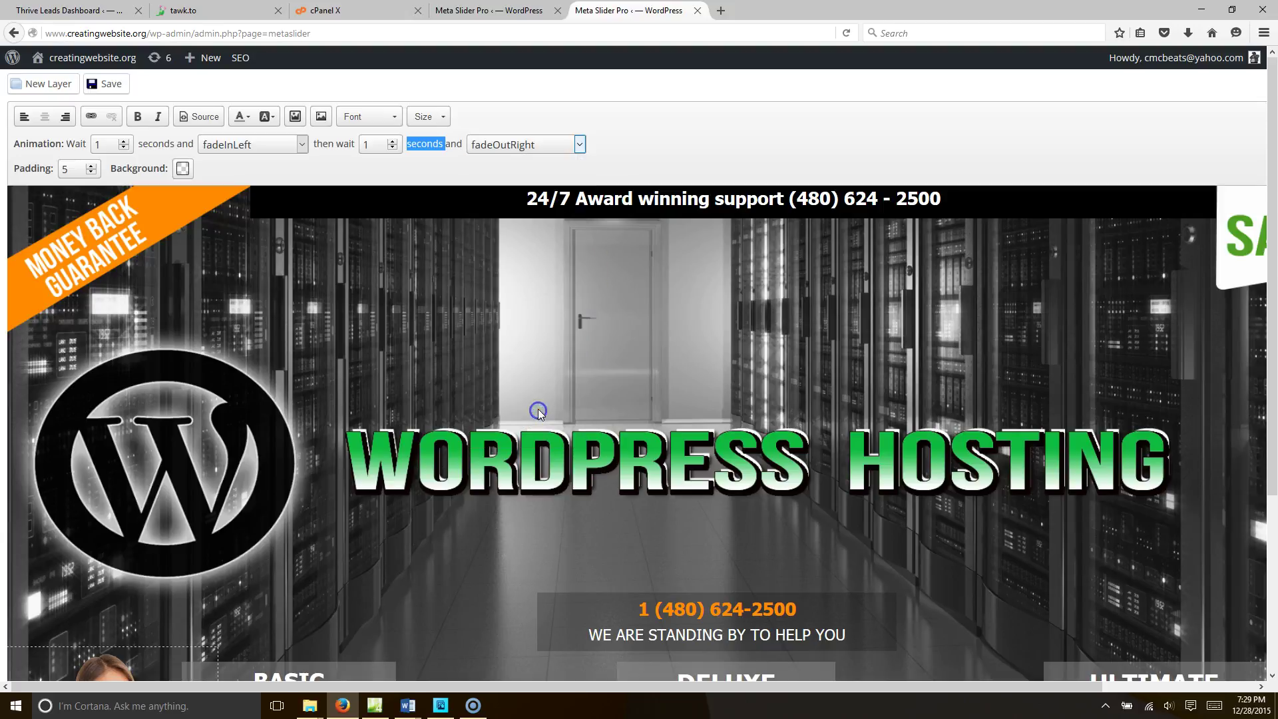
left_click(111, 88)
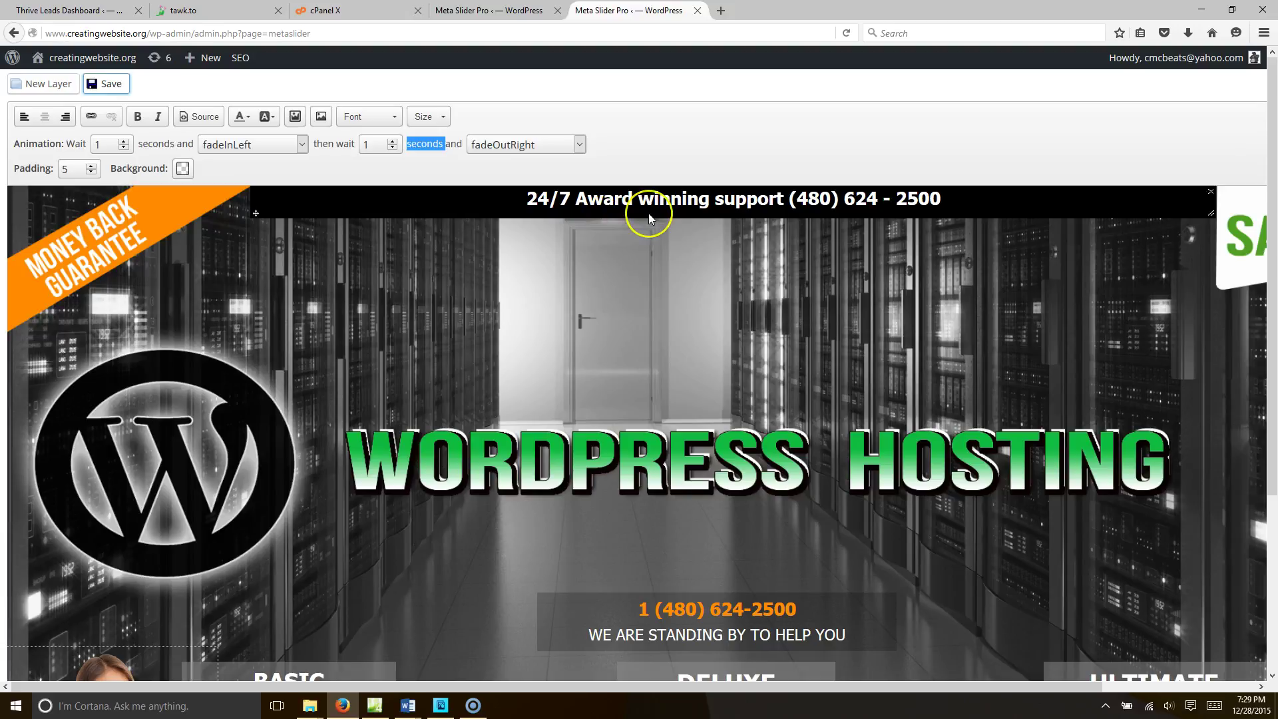
Close the layer editor, then save and preview the slider to check the lady's animation.
scroll(648, 213, "down", 3)
scroll(648, 212, "up", 3)
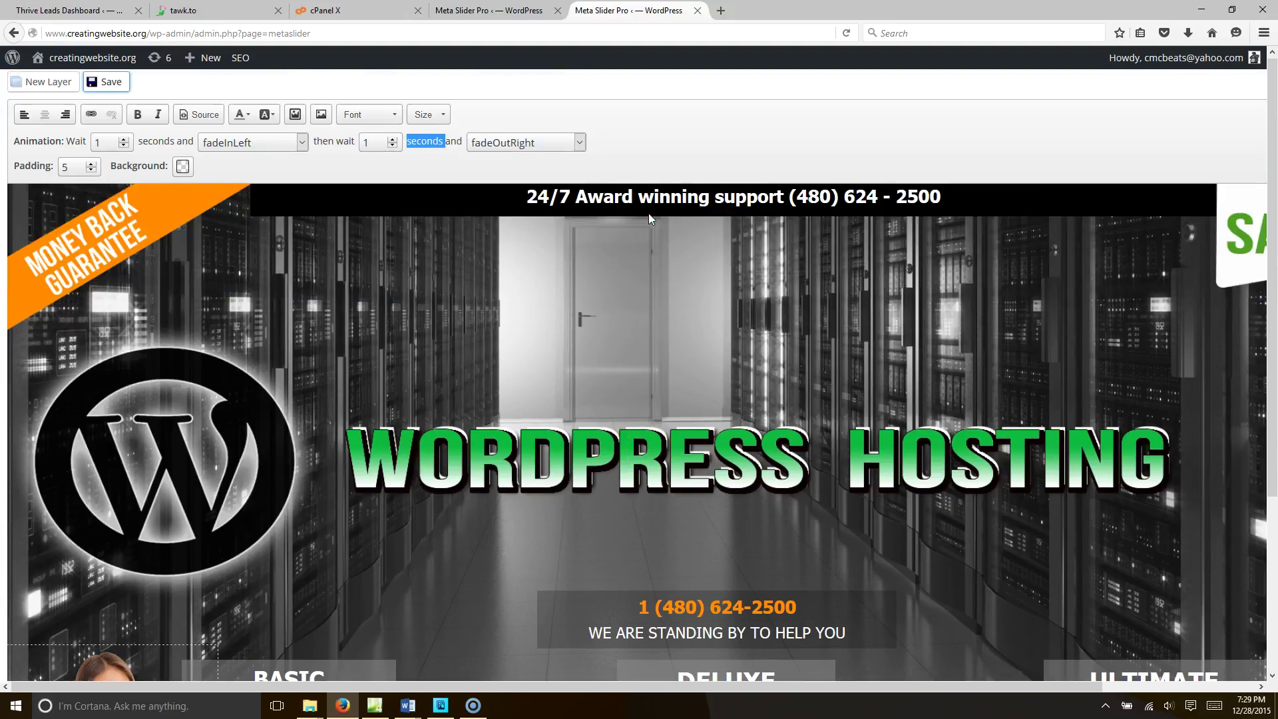
left_click_drag(793, 684, 931, 682)
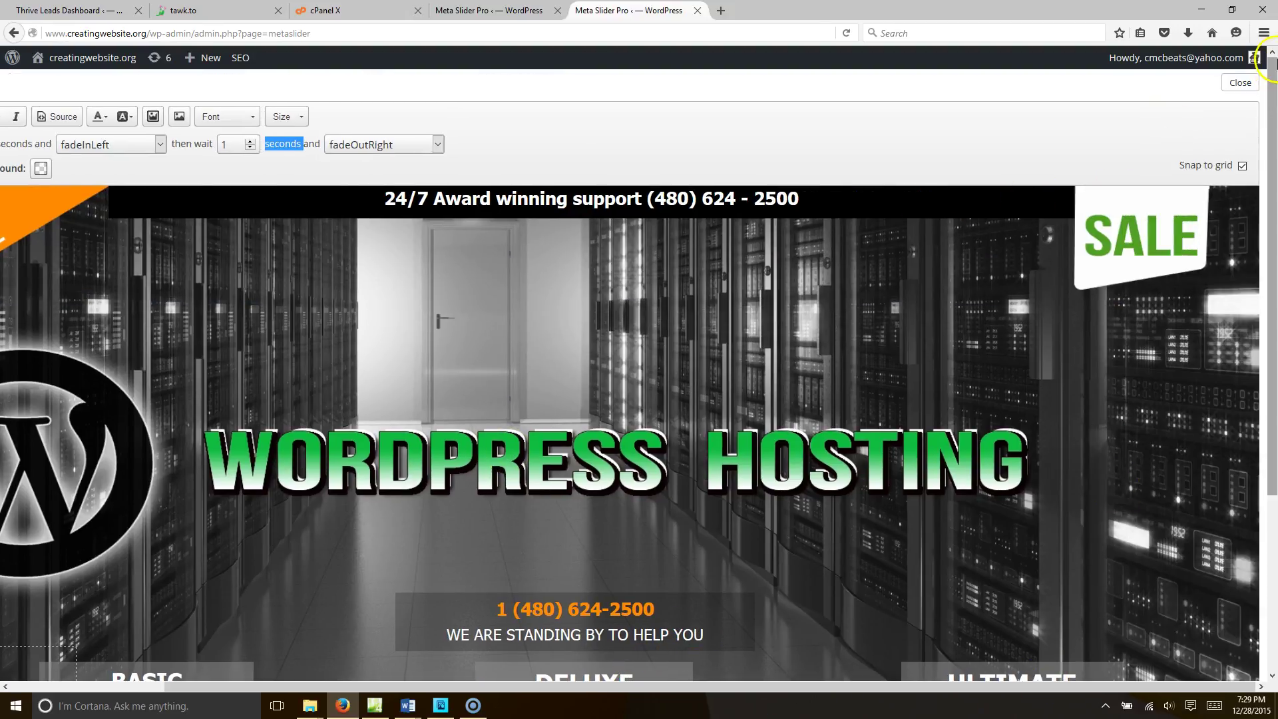
left_click(1241, 83)
left_click(1180, 167)
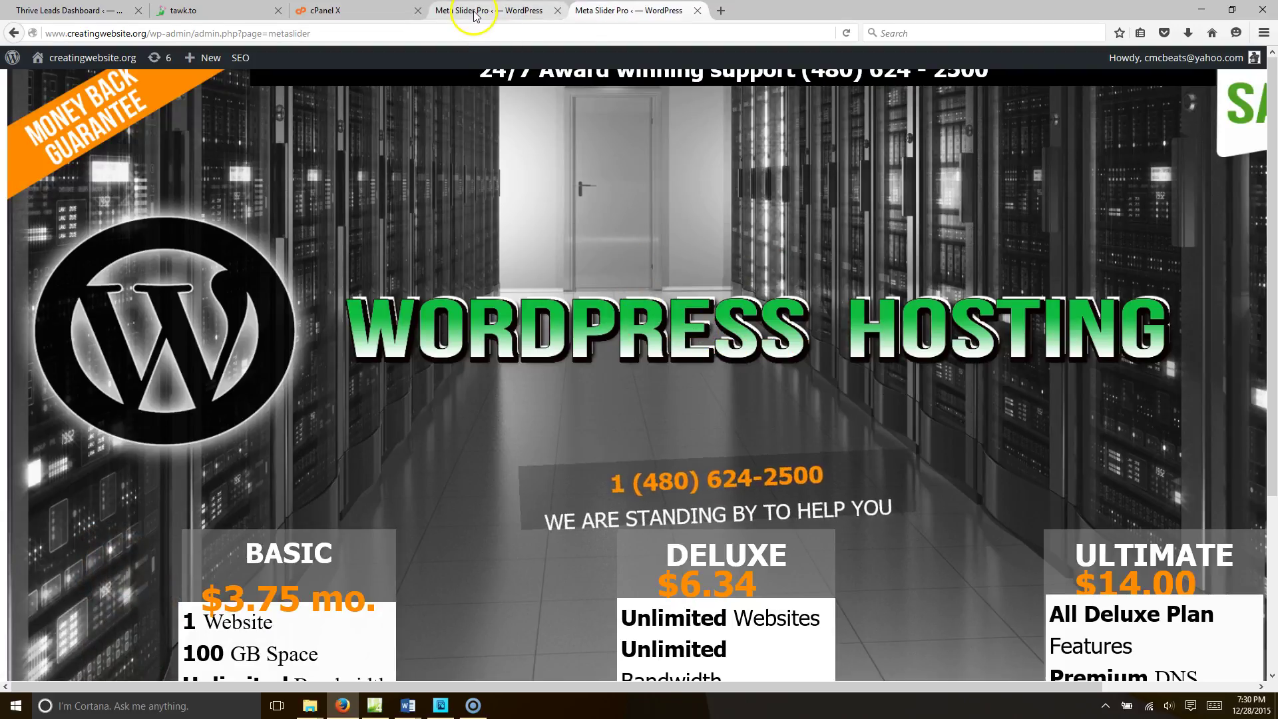
Reload the slider page, reopen the layer editor and check the animation settings of the lady layer beside the BASIC plan.
left_click(851, 37)
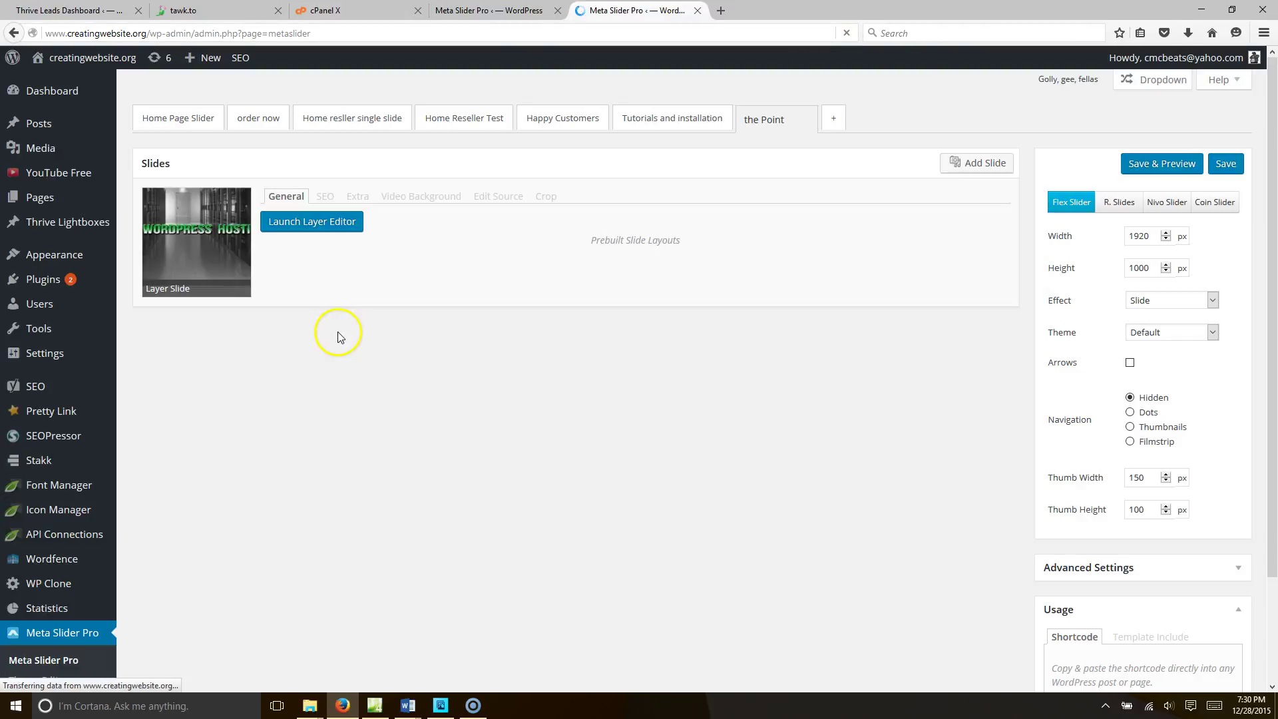
left_click(342, 226)
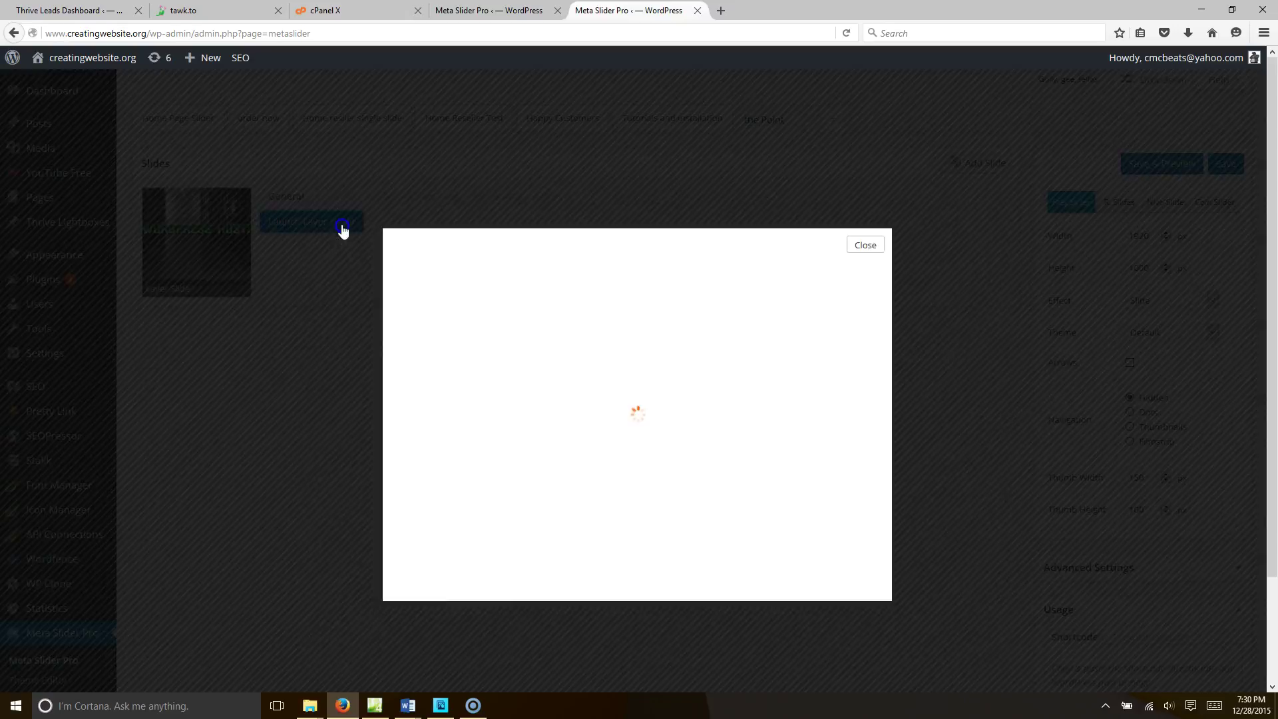
scroll(292, 513, "down", 3)
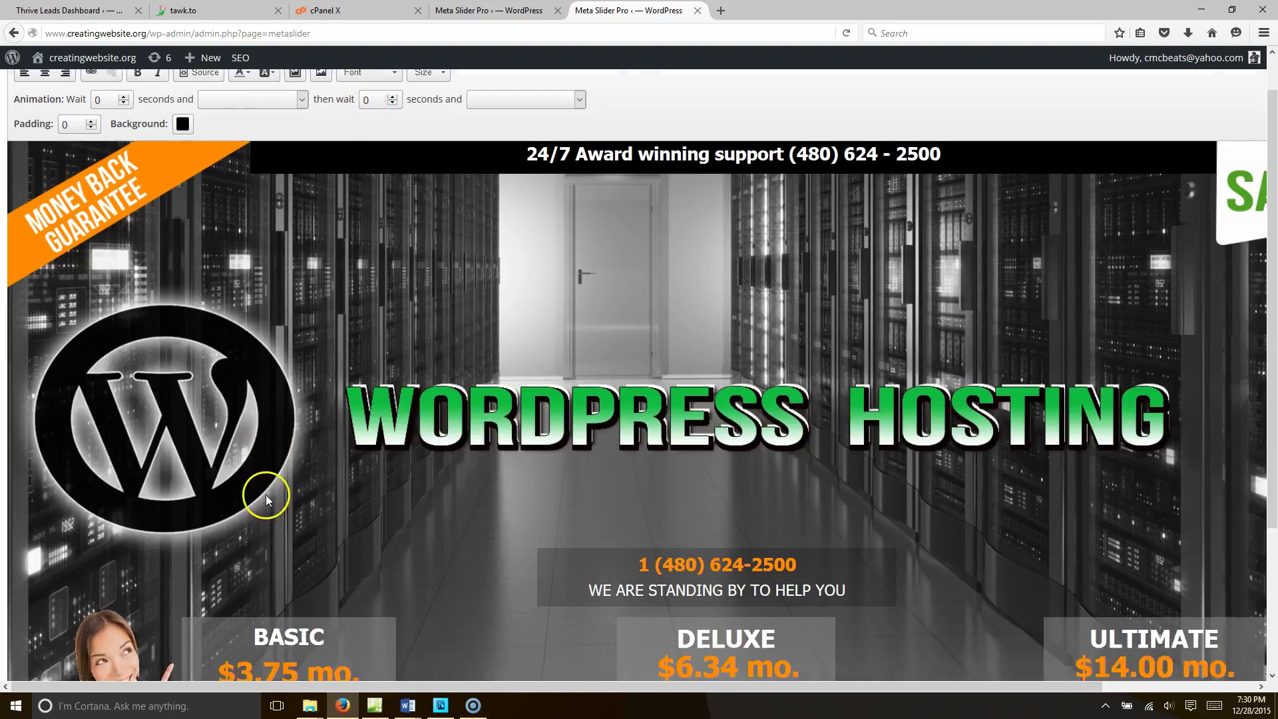
left_click(150, 549)
scroll(416, 409, "up", 3)
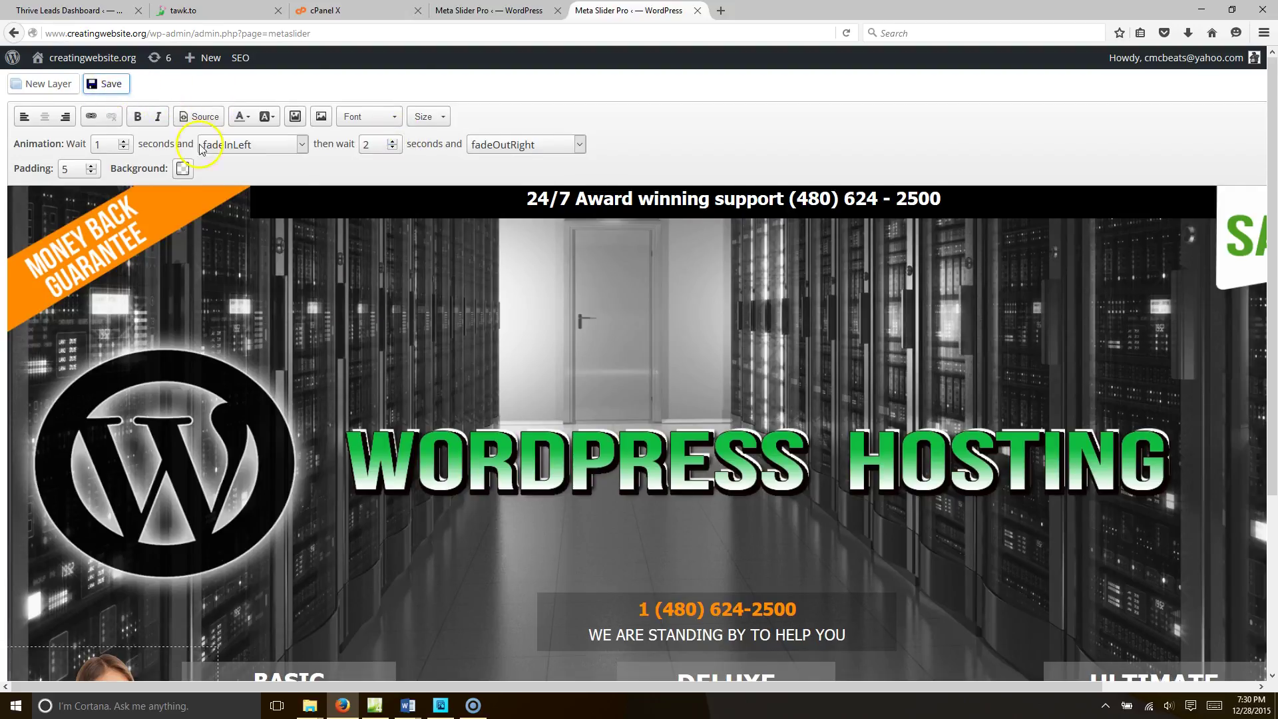
scroll(1005, 237, "down", 2)
scroll(1092, 396, "up", 2)
scroll(1092, 395, "right", 2)
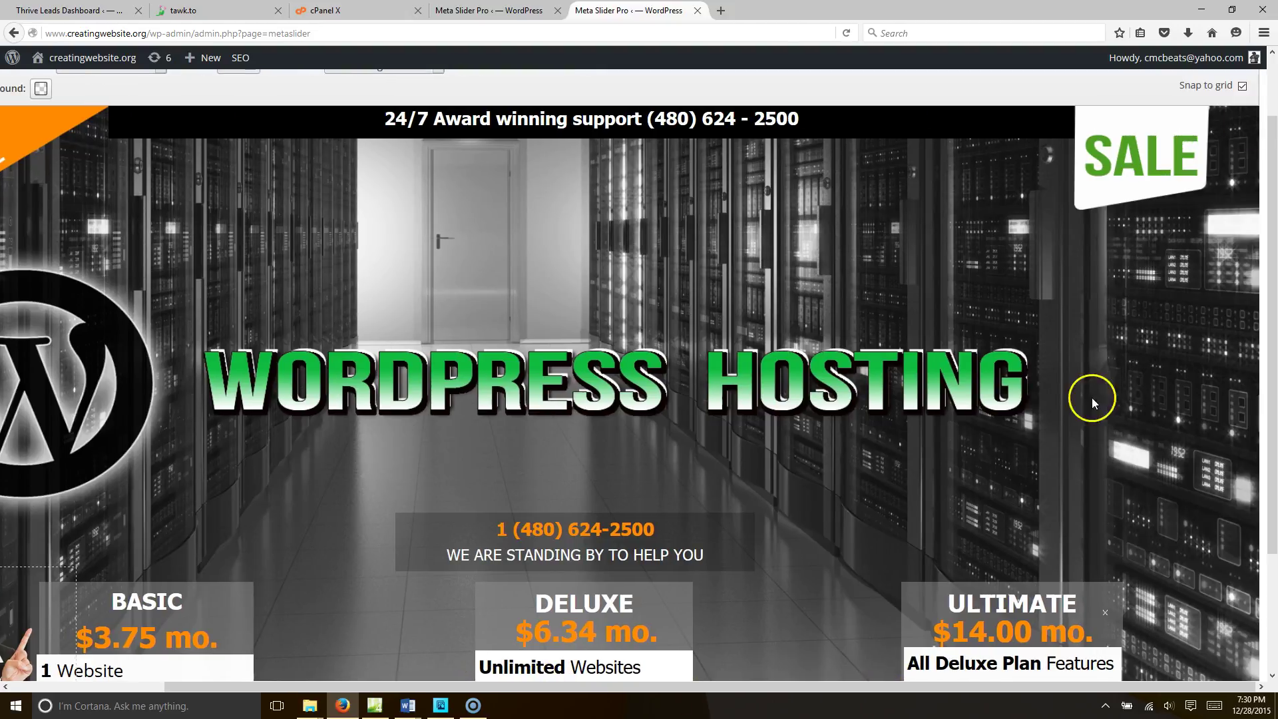
Close the layer editor, save and preview the slider, and close the preview after viewing the animation.
left_click(1242, 167)
left_click(1230, 87)
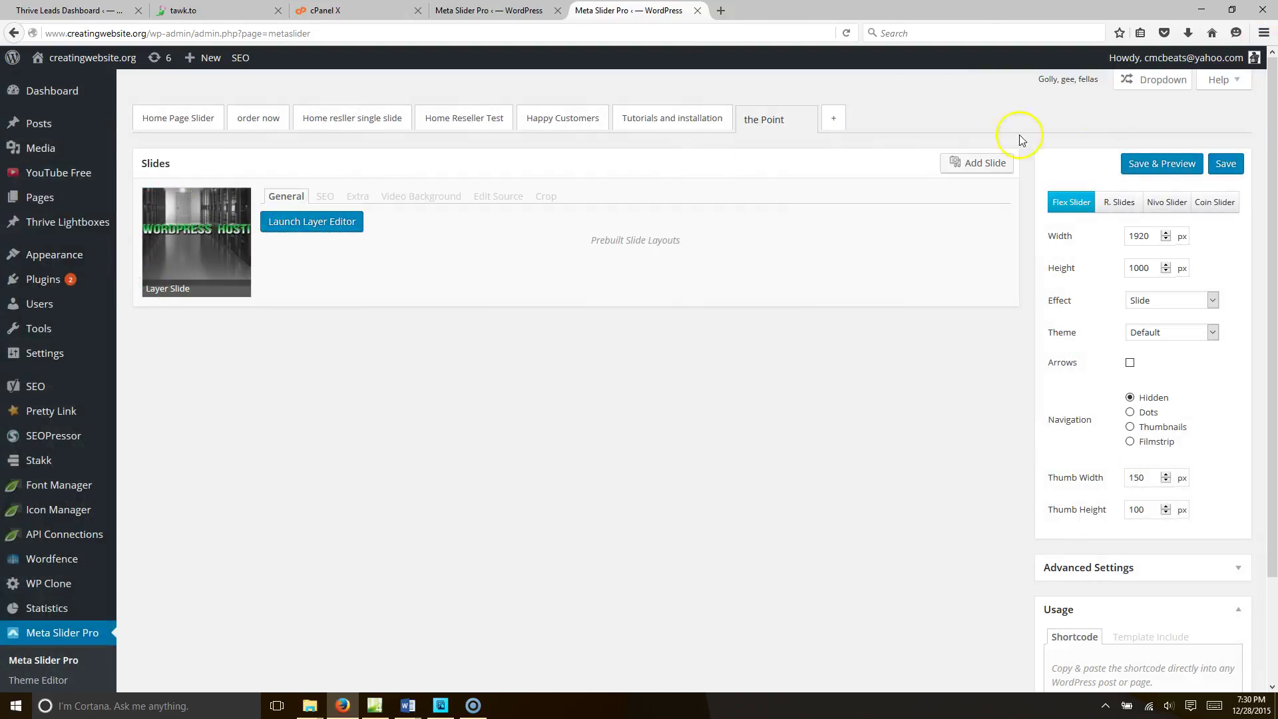
left_click(1158, 164)
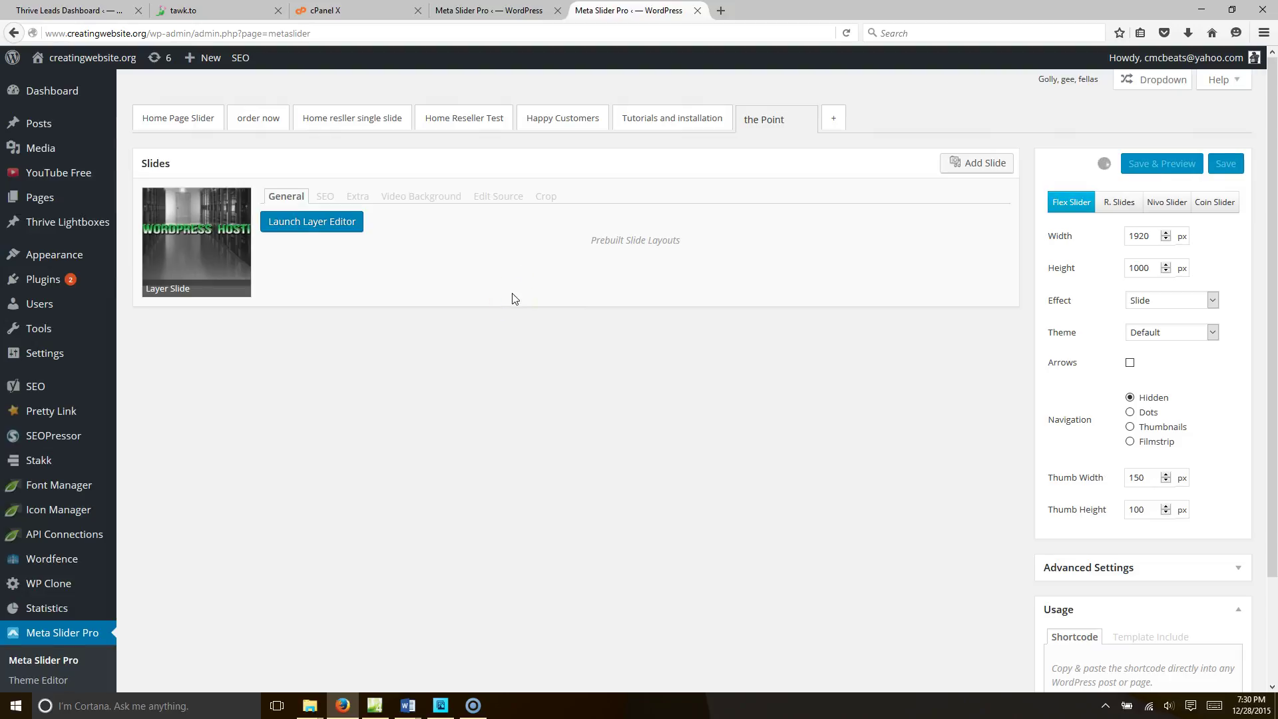
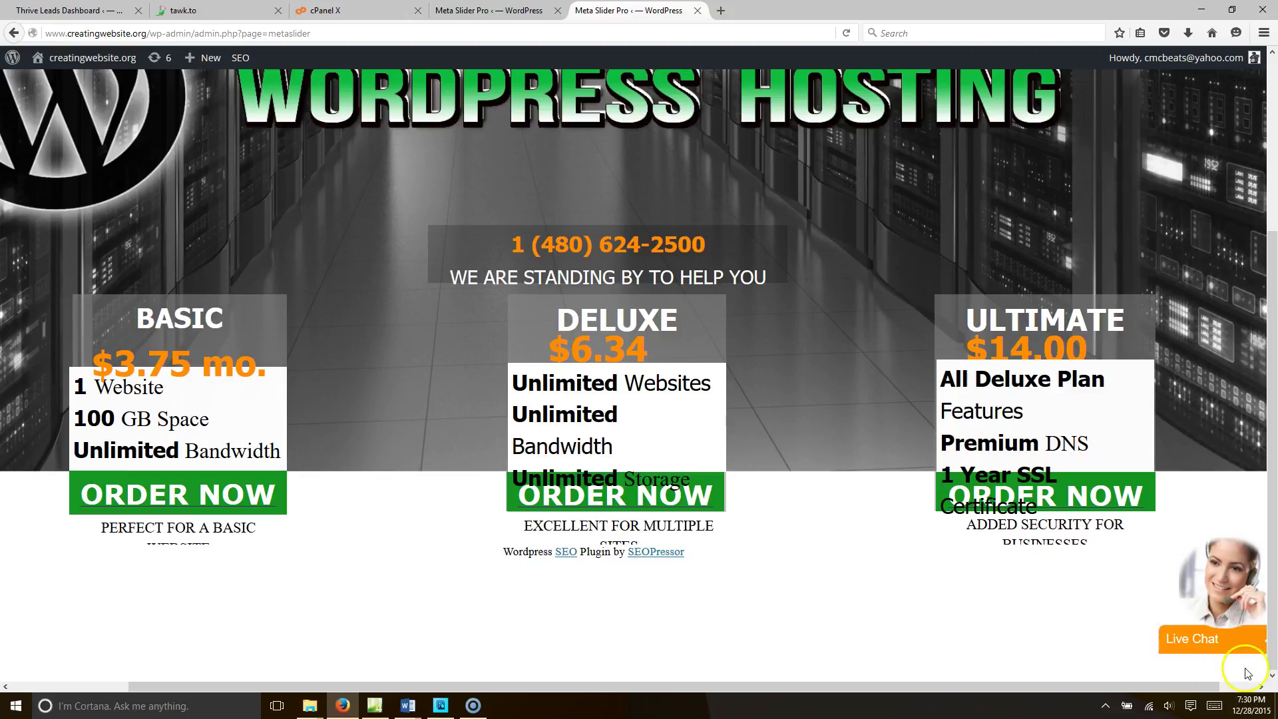
left_click(1261, 685)
left_click(1262, 674)
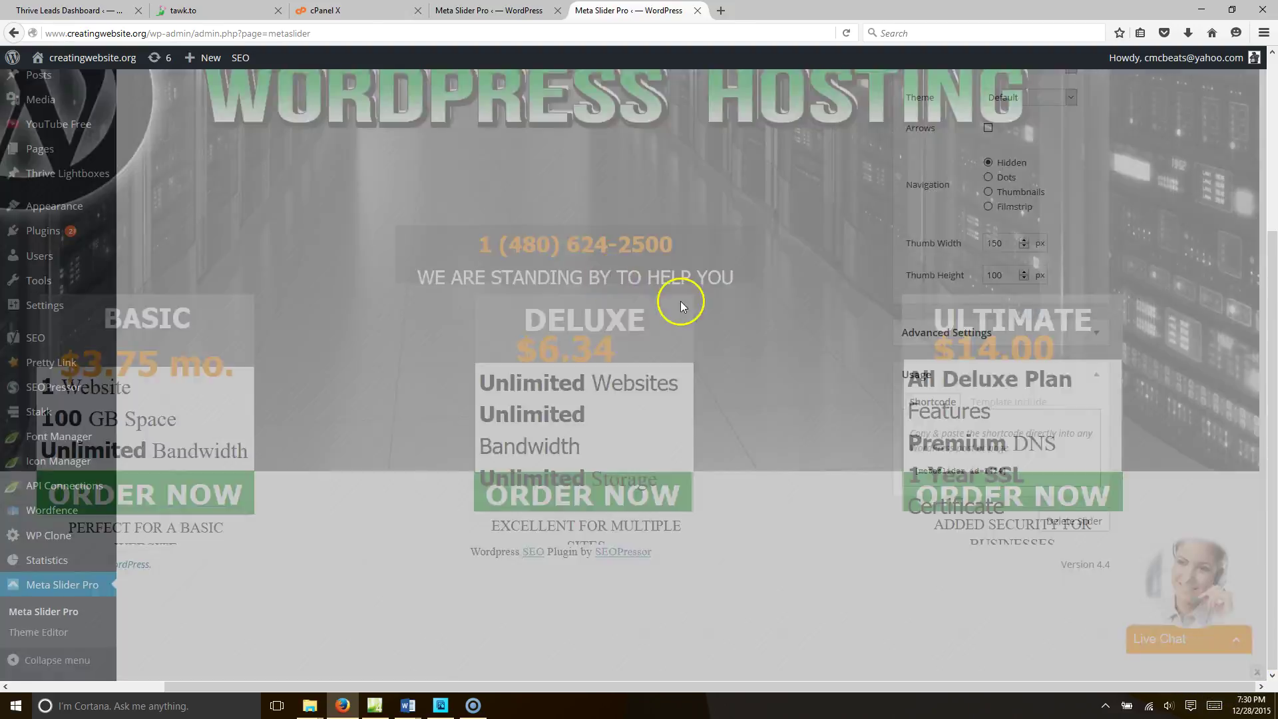
Reopen the layer editor and select the lady image beside the BASIC plan for copying.
left_click(290, 106)
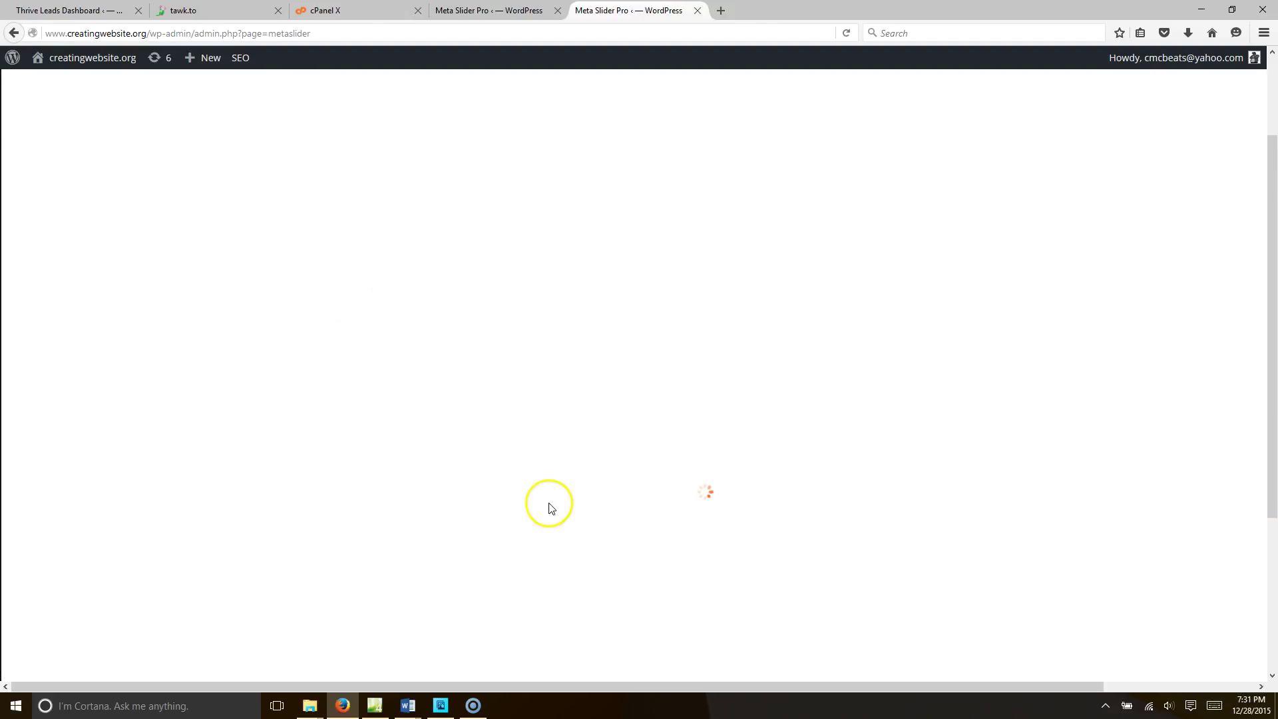
scroll(511, 476, "down", 1)
scroll(511, 476, "down", 5)
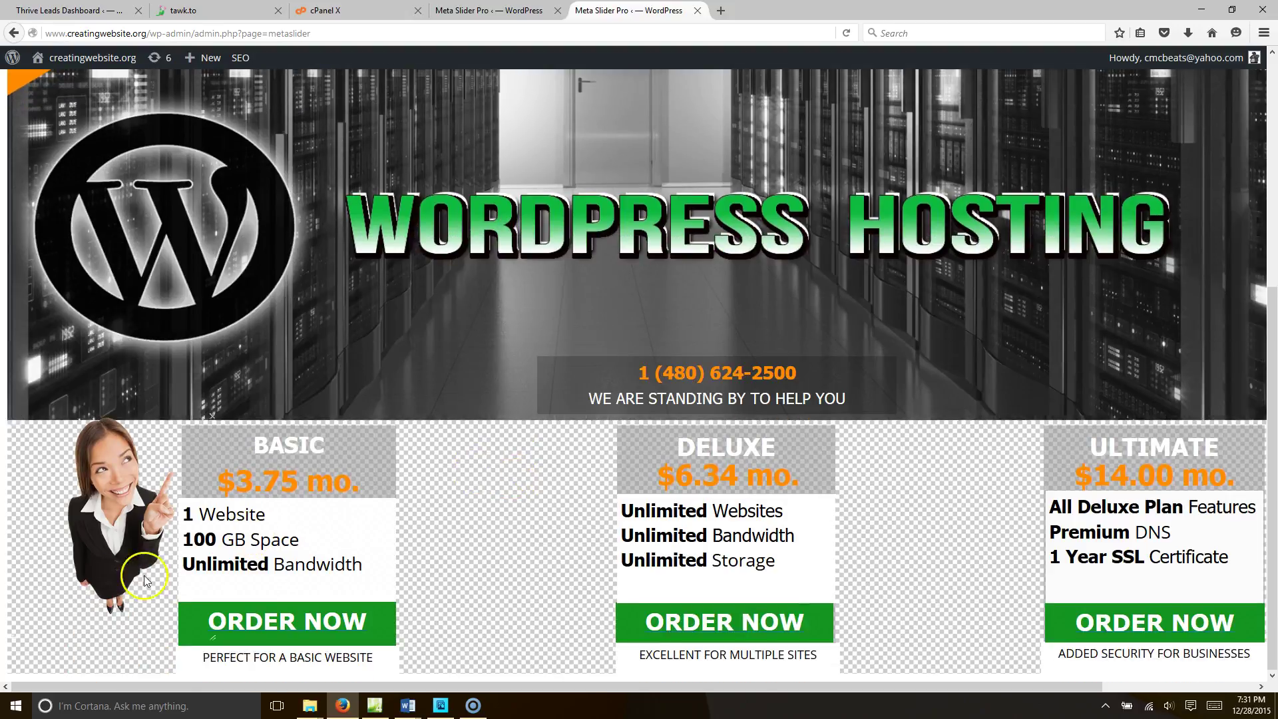
left_click(101, 517)
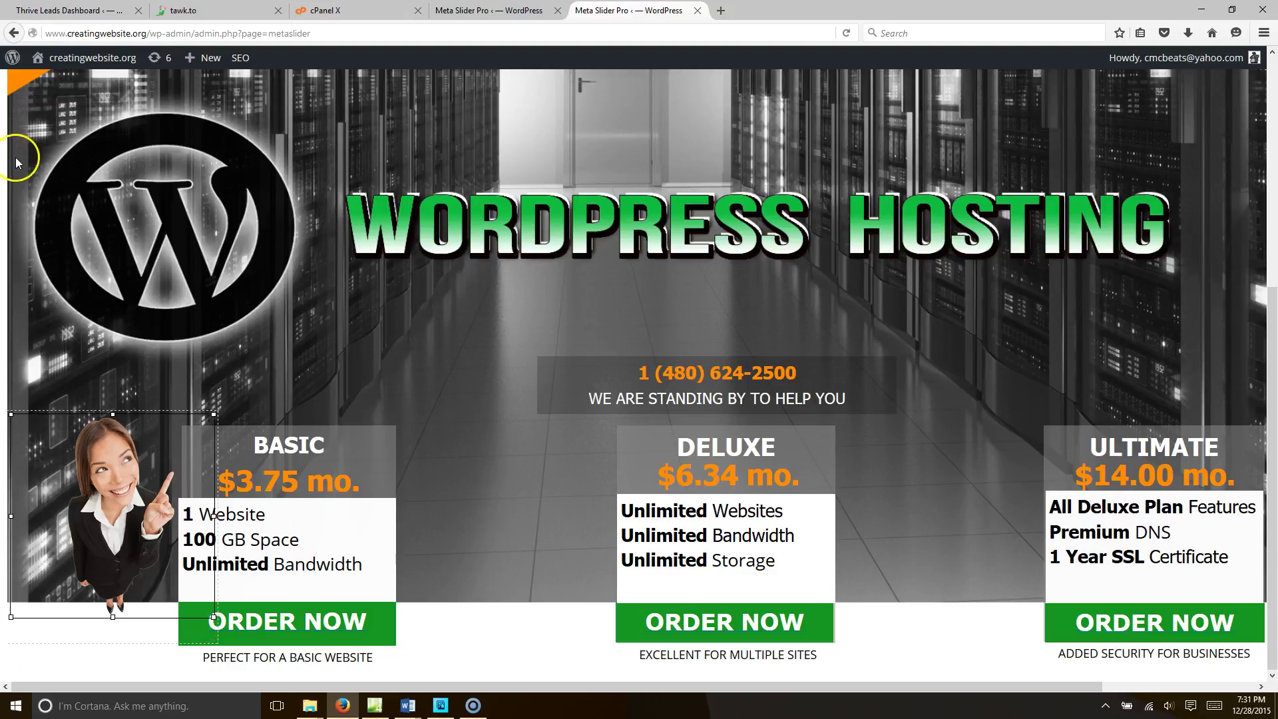
Add a new layer, replace its placeholder text with the copied lady image, and enlarge the layer to fit the image.
scroll(51, 200, "up", 9)
left_click(30, 206)
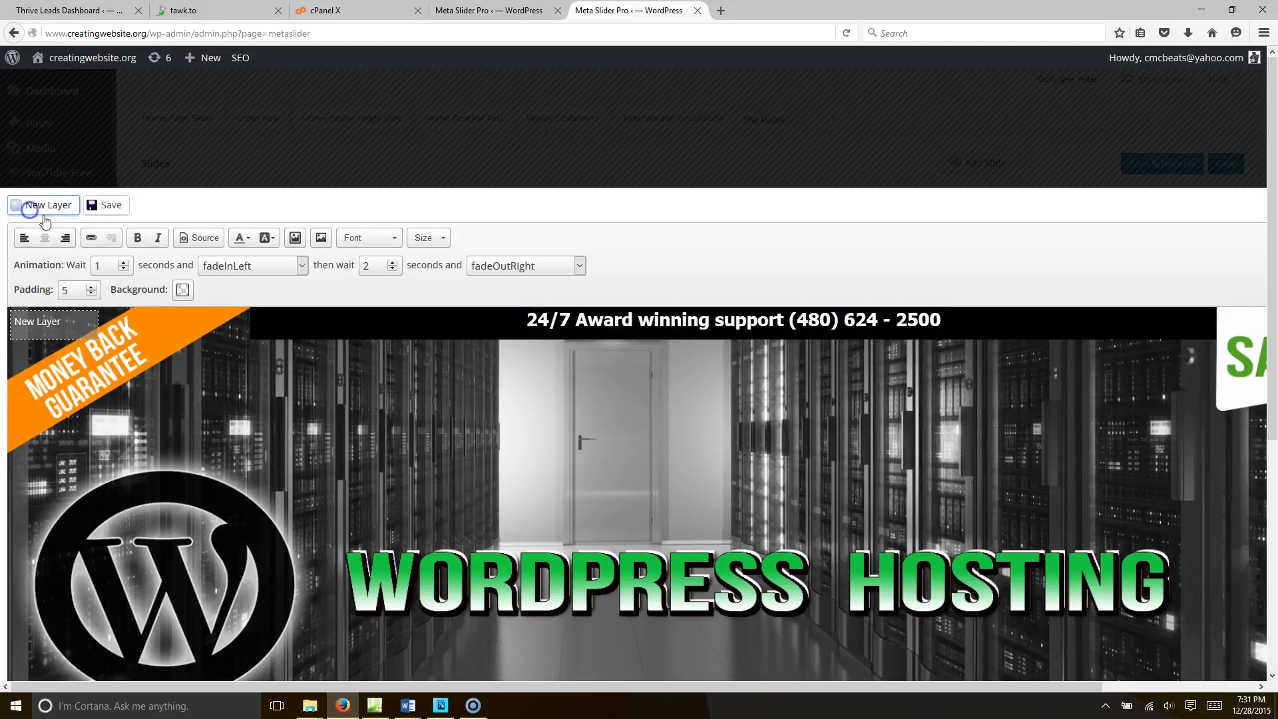
left_click_drag(64, 322, 3, 313)
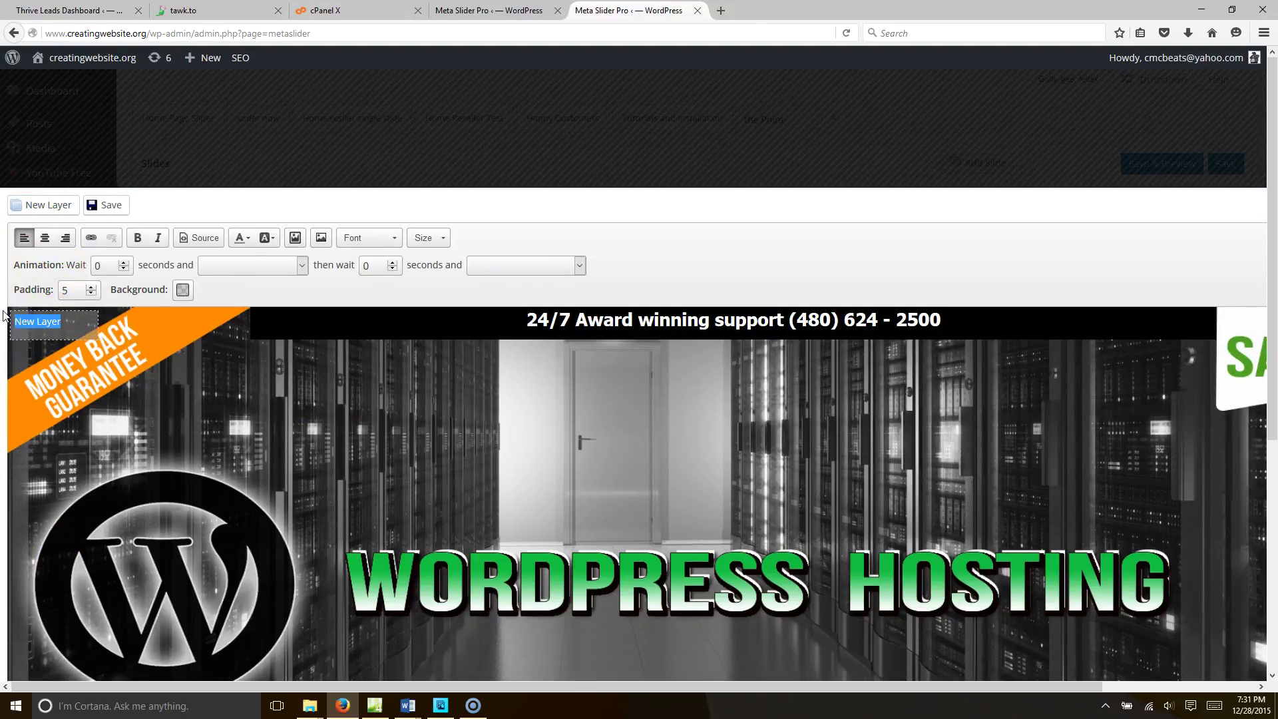
key("BackSpace")
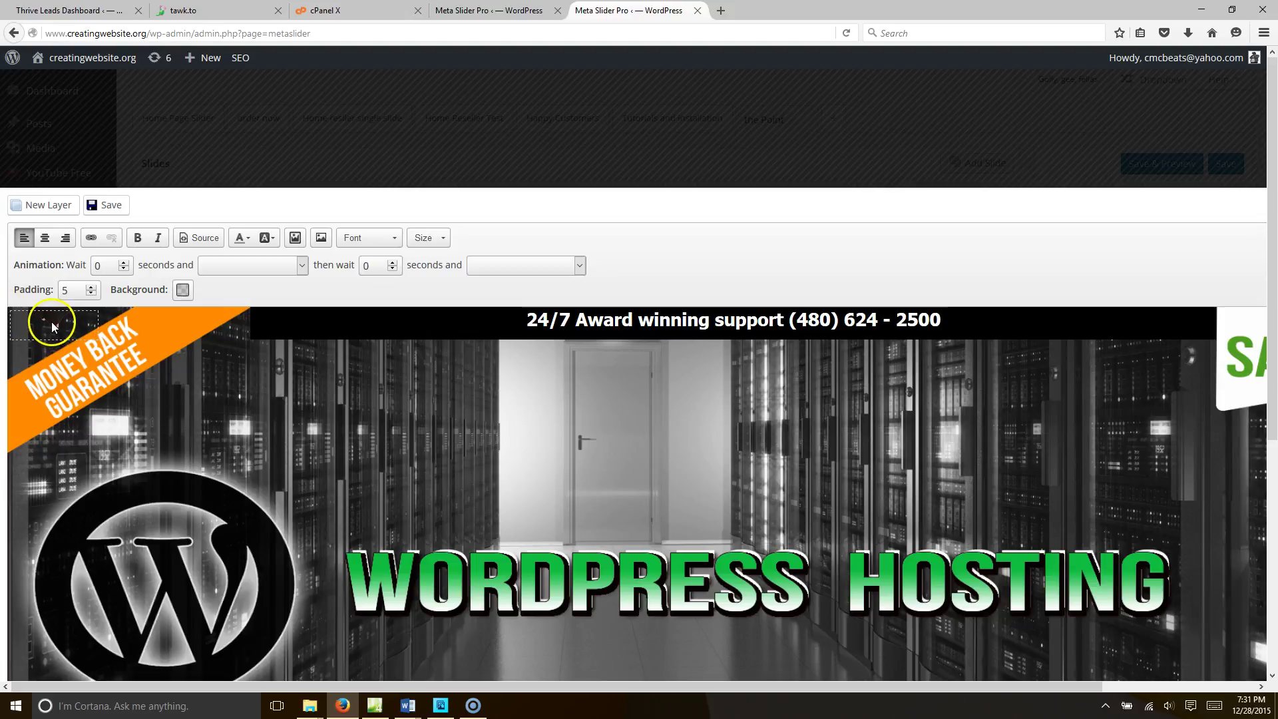
key("ctrl+v")
left_click_drag(93, 333, 192, 525)
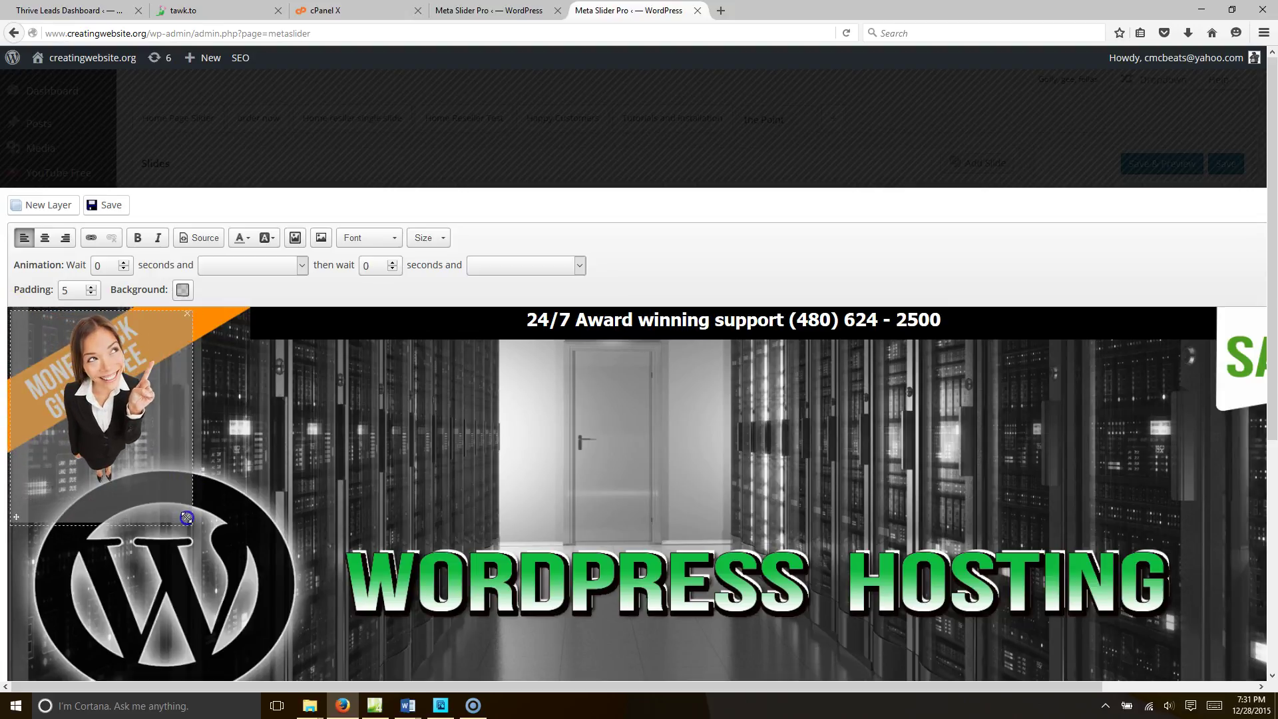
Make the new lady layer's background fully transparent with rgba(142, 142, 142, 0).
left_click(182, 289)
left_click_drag(252, 419, 165, 422)
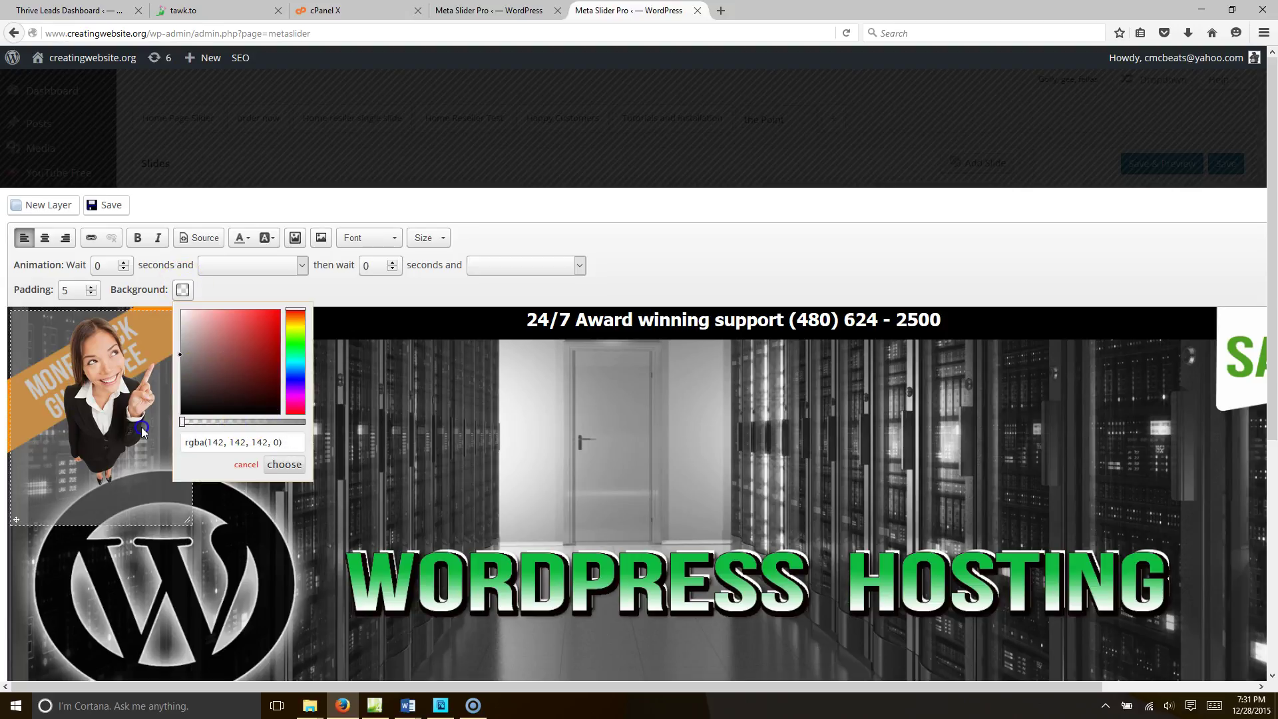
left_click(300, 468)
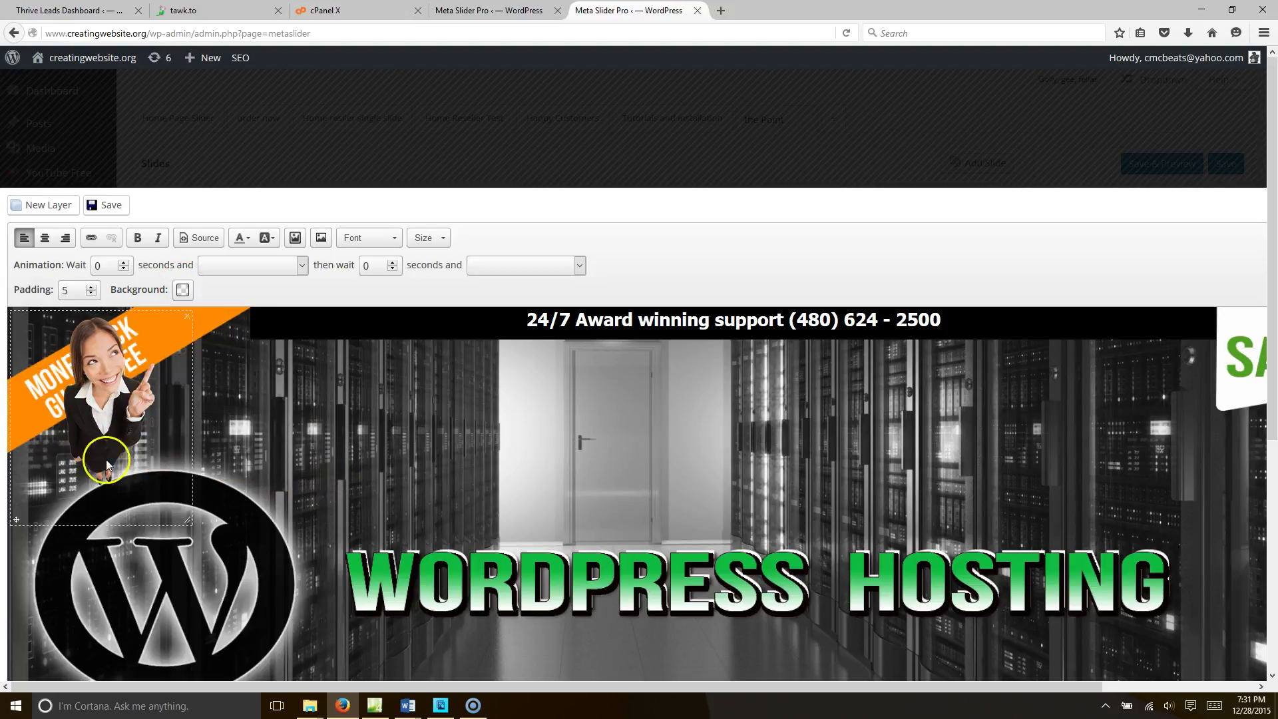
Move the new lady layer beside the DELUXE plan and enlarge it so she points at that plan.
scroll(31, 470, "down", 5)
left_click_drag(20, 155, 477, 630)
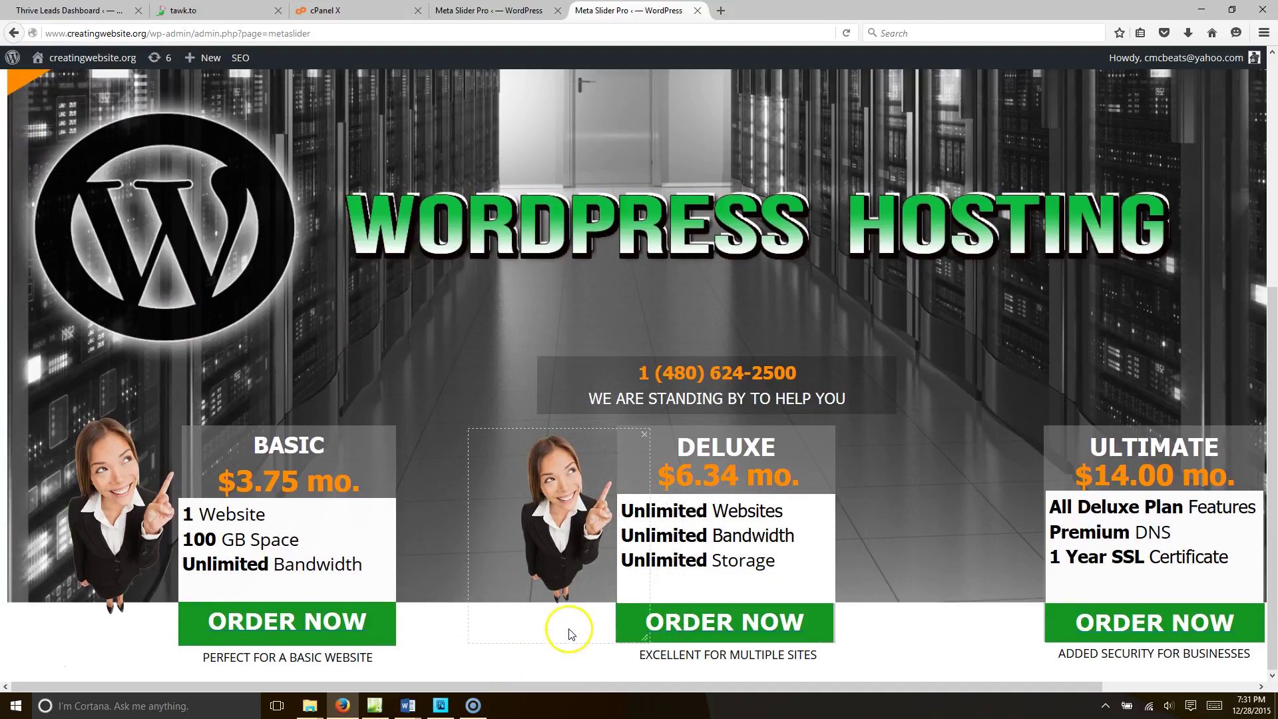
left_click_drag(650, 643, 674, 710)
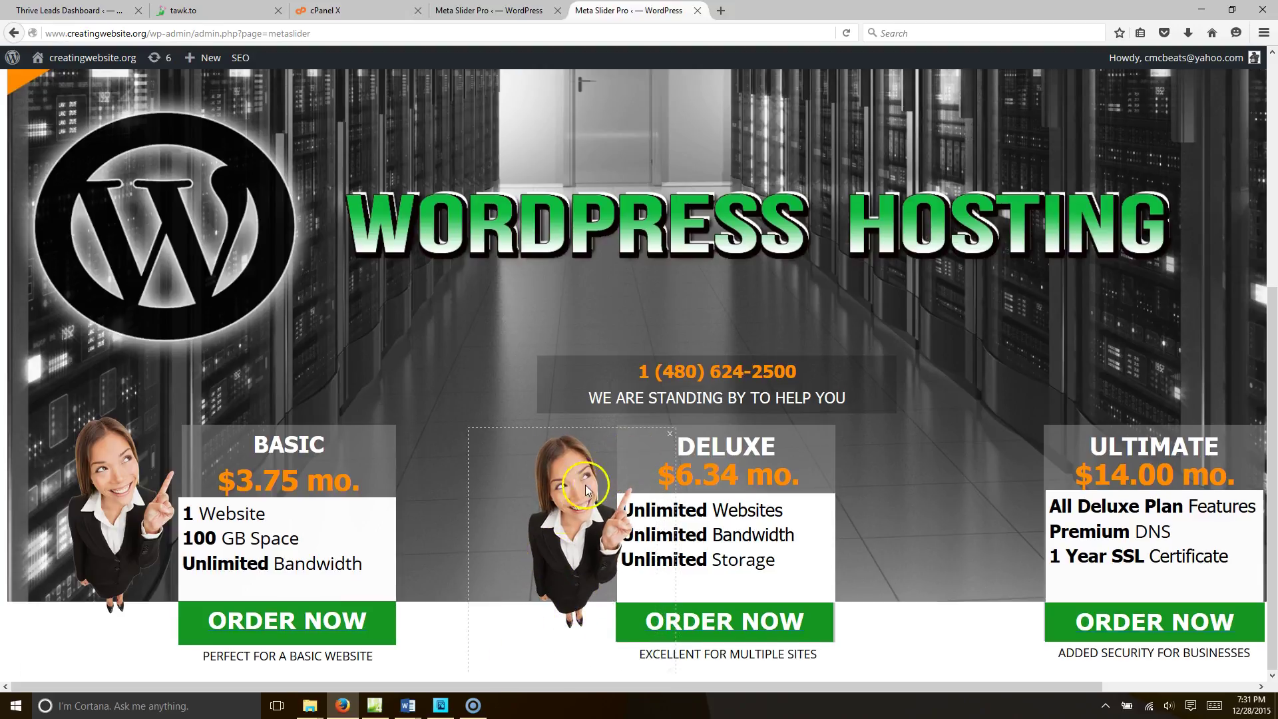
left_click_drag(476, 671, 468, 659)
left_click(580, 530)
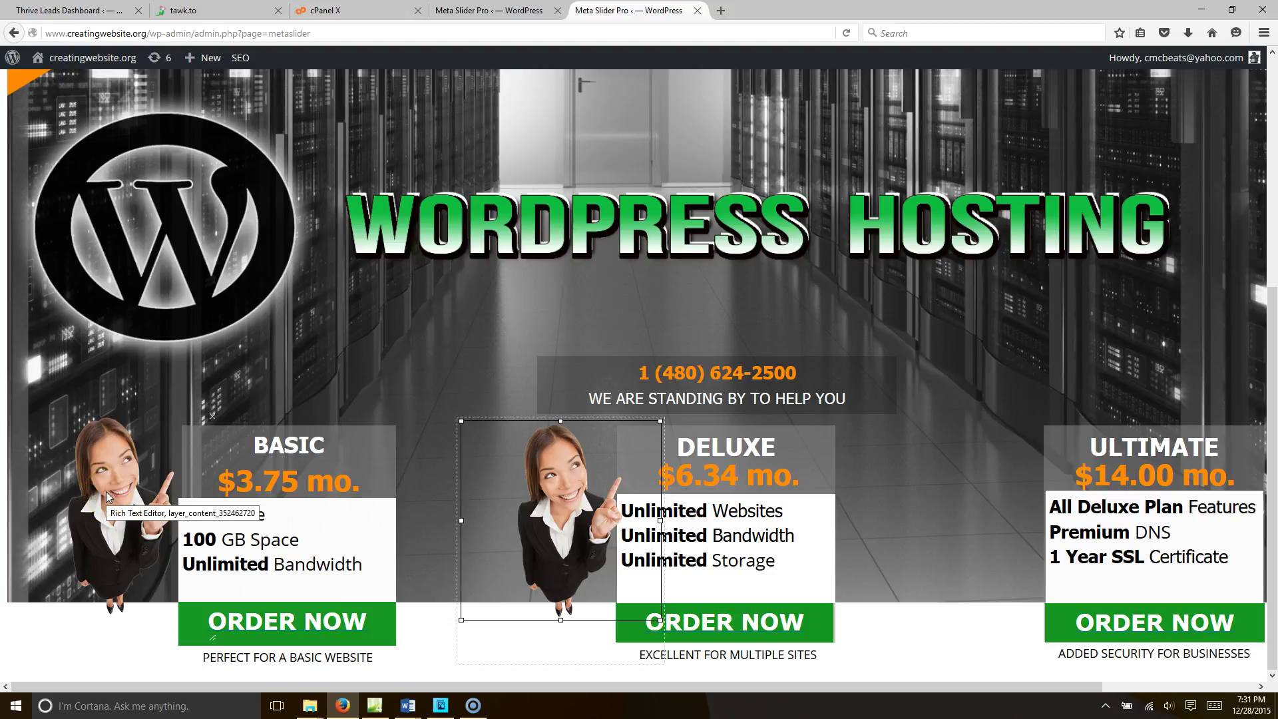
Check the BASIC lady's animation timing, and set the DELUXE lady layer's entrance animation to fadeInRight after a 3-second wait.
left_click(464, 551)
left_click(110, 484)
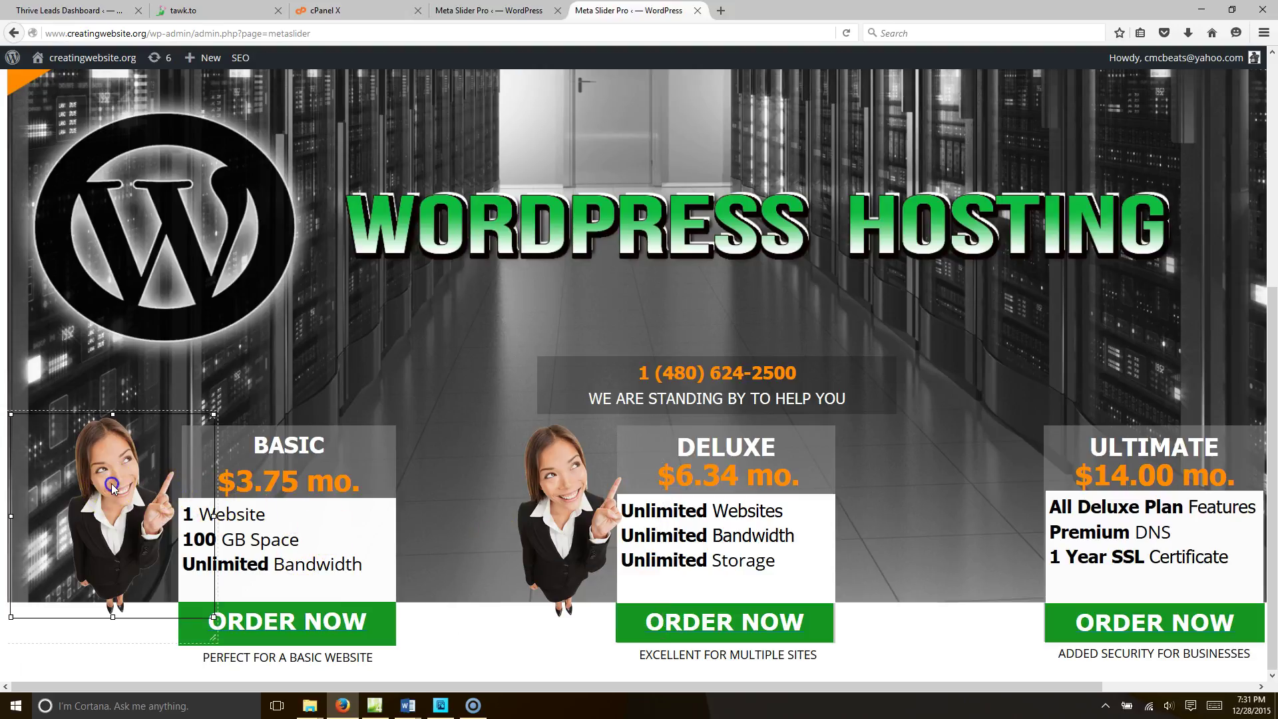
scroll(111, 483, "up", 5)
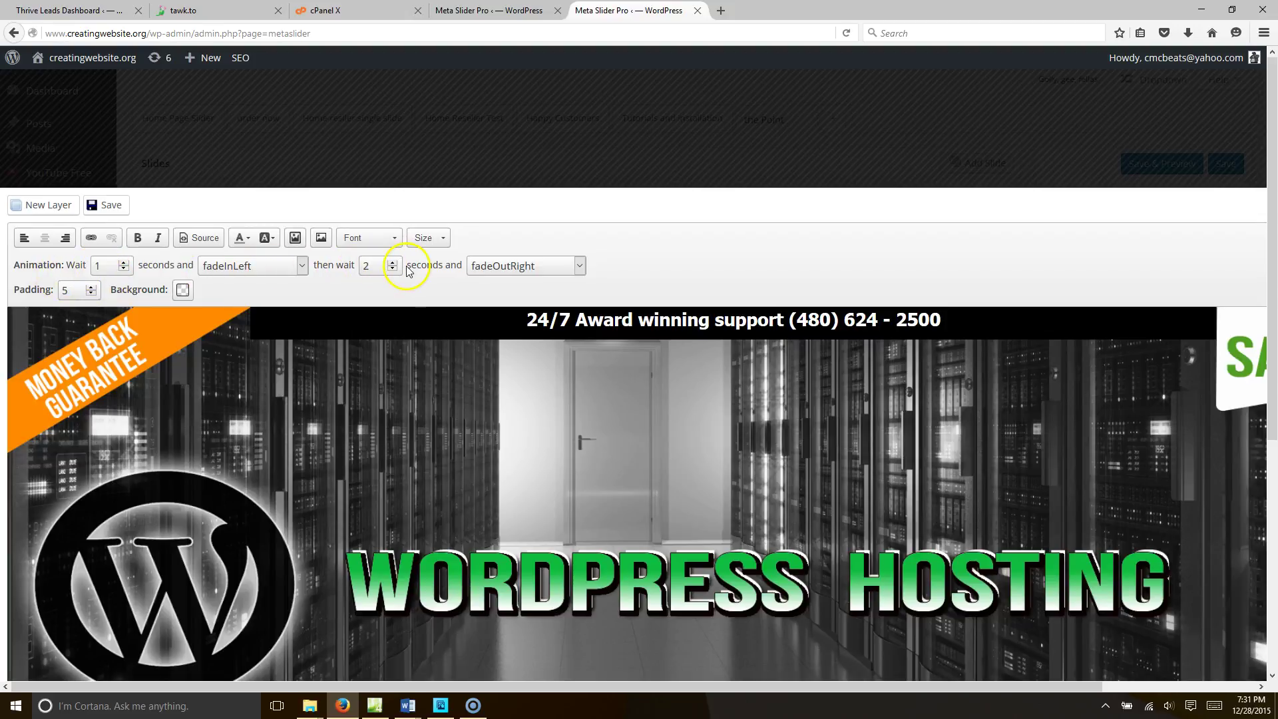
scroll(278, 340, "down", 5)
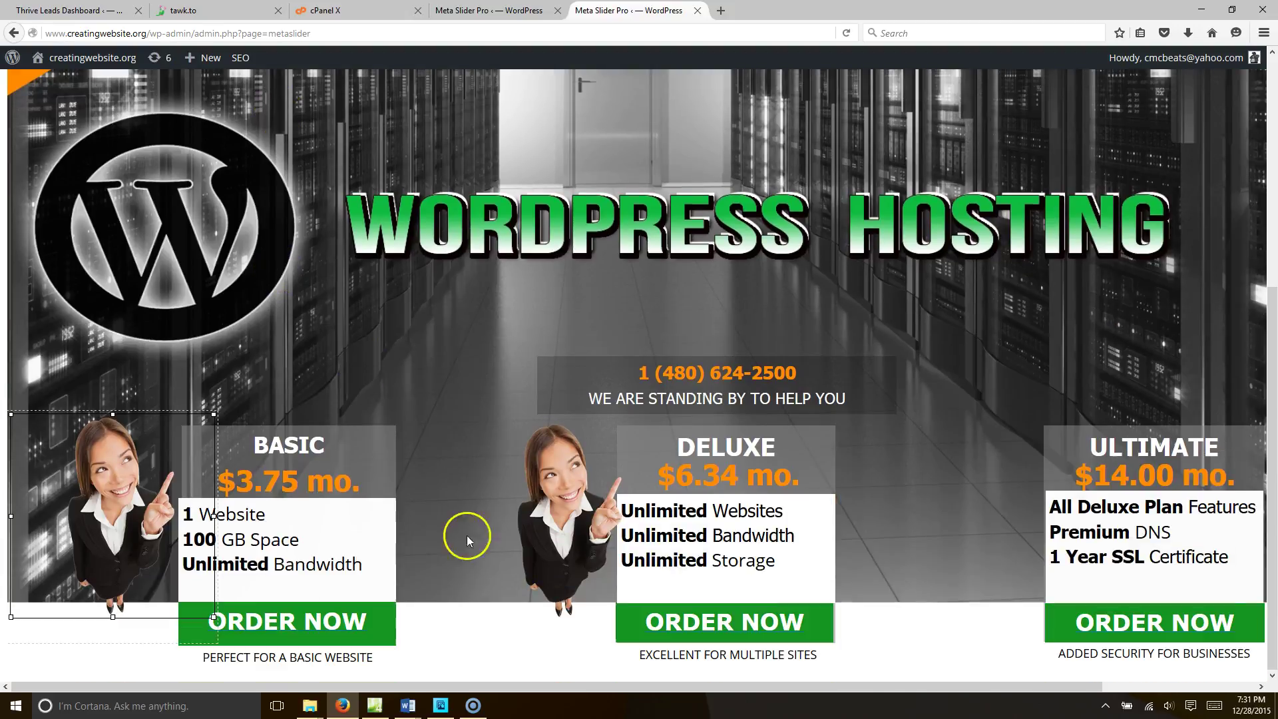
left_click(566, 530)
scroll(408, 328, "up", 5)
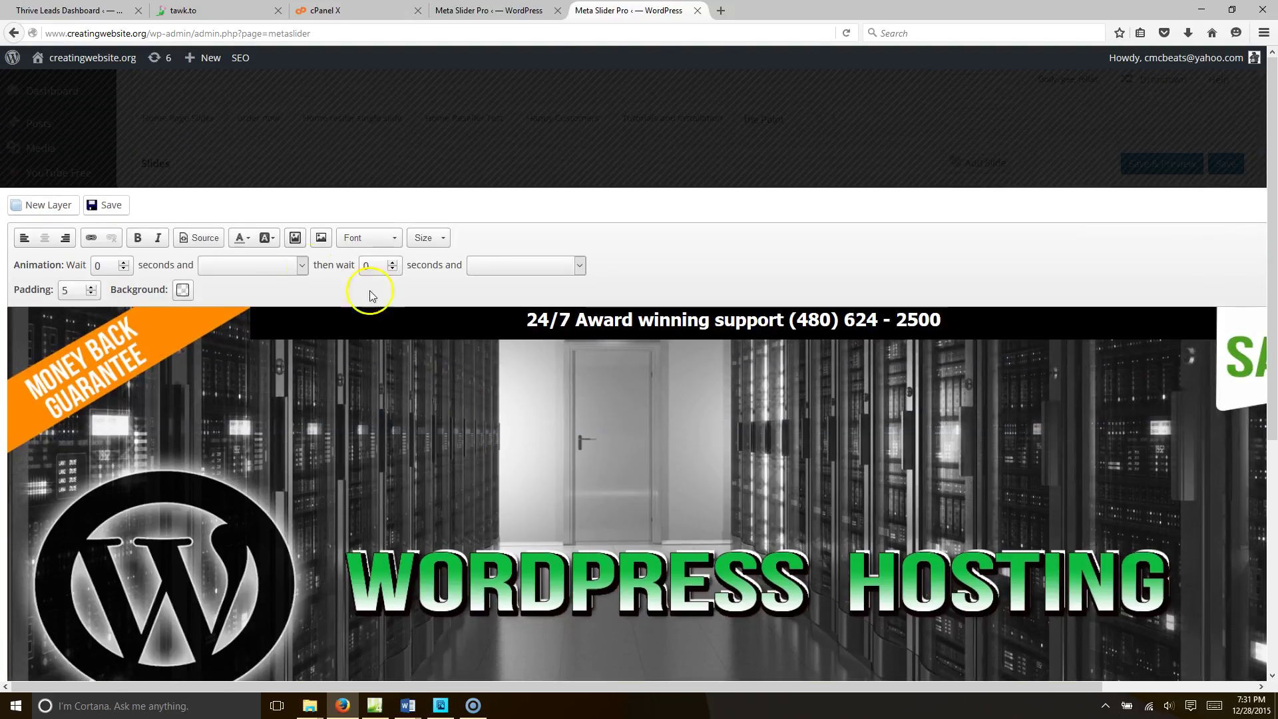
left_click(125, 263)
left_click(124, 263)
left_click(125, 263)
left_click(302, 265)
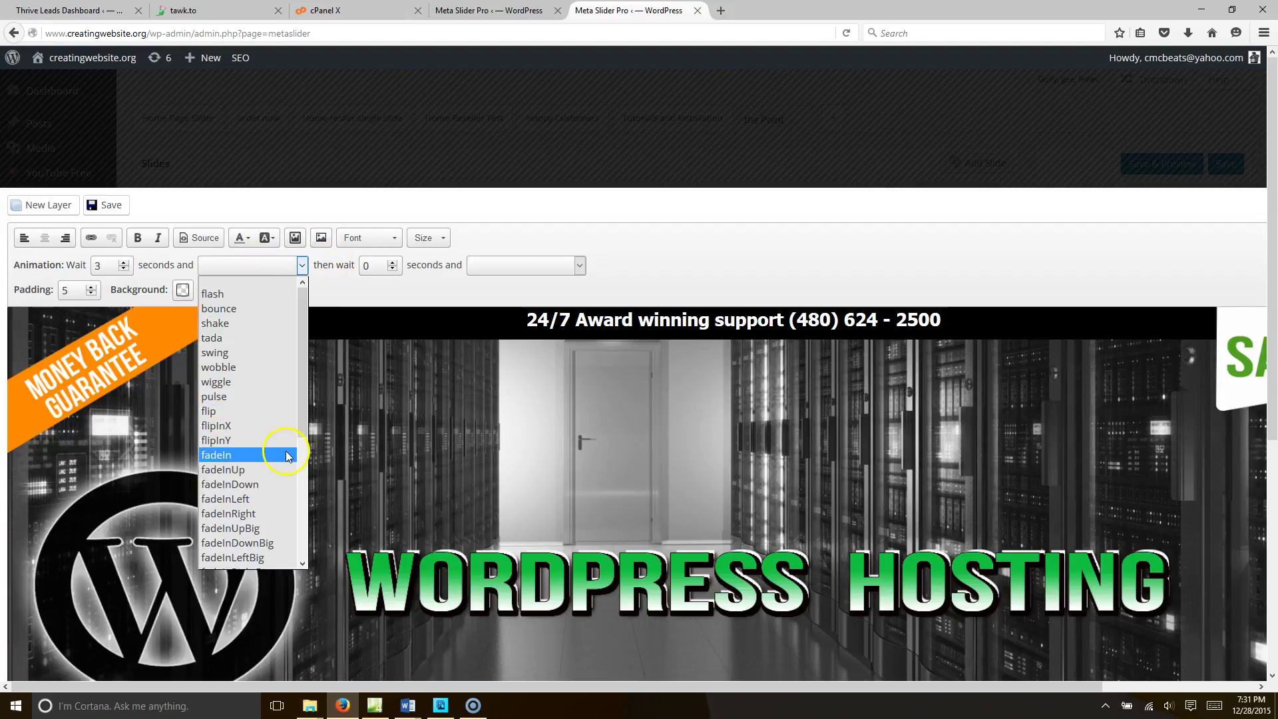
left_click(288, 514)
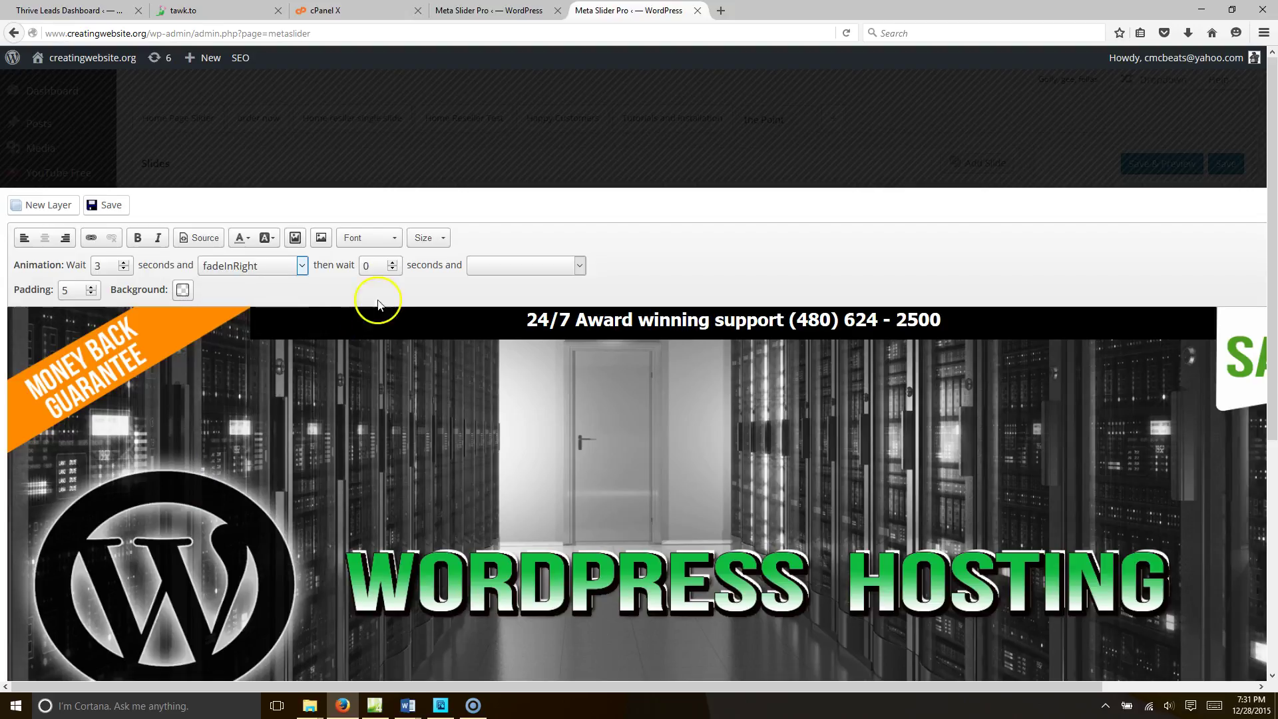
Set the DELUXE lady layer's exit animation to fadeOutRight after a 2-second wait, and save the layers.
left_click(392, 263)
left_click(578, 266)
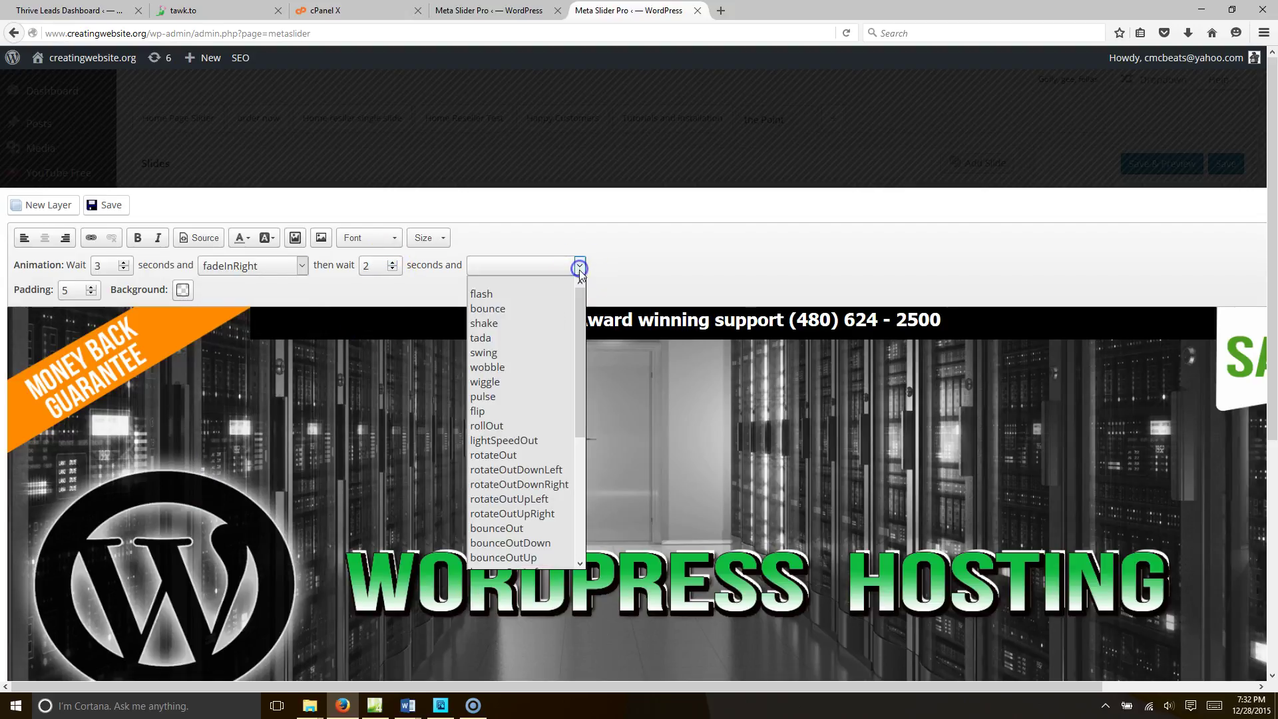
left_click_drag(579, 405, 600, 513)
left_click(553, 509)
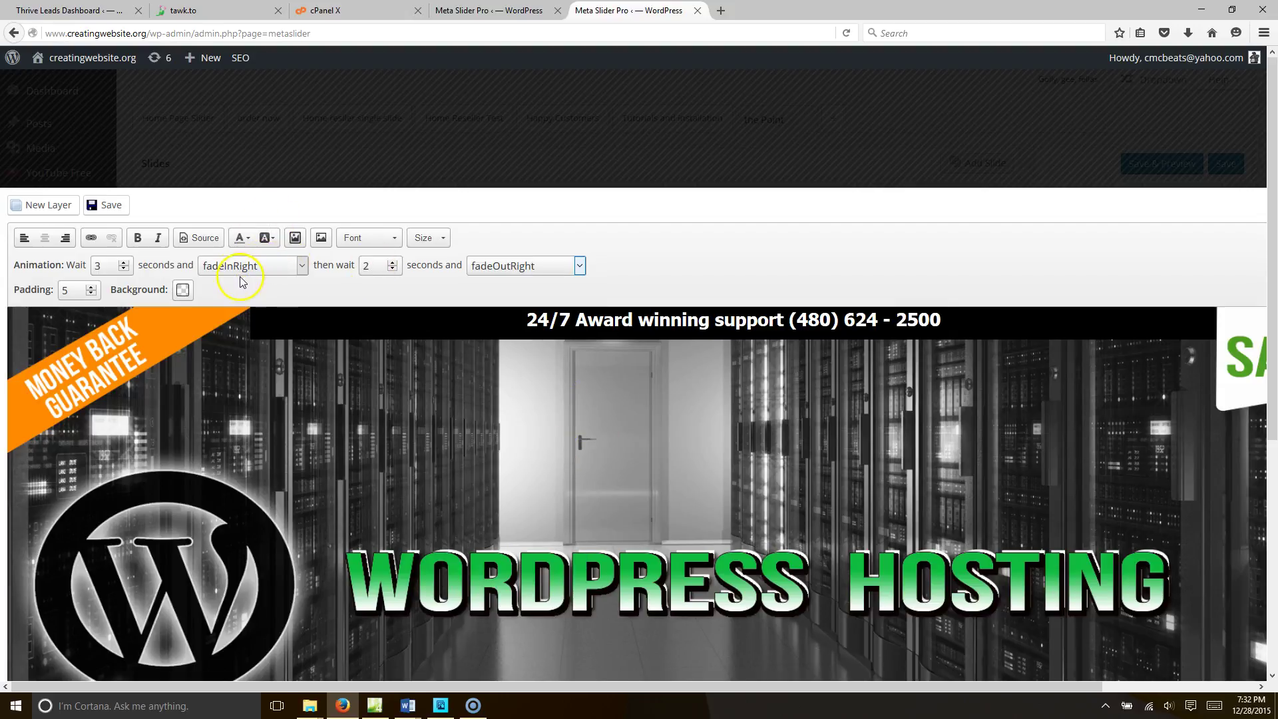
scroll(399, 193, "down", 5)
scroll(201, 165, "up", 5)
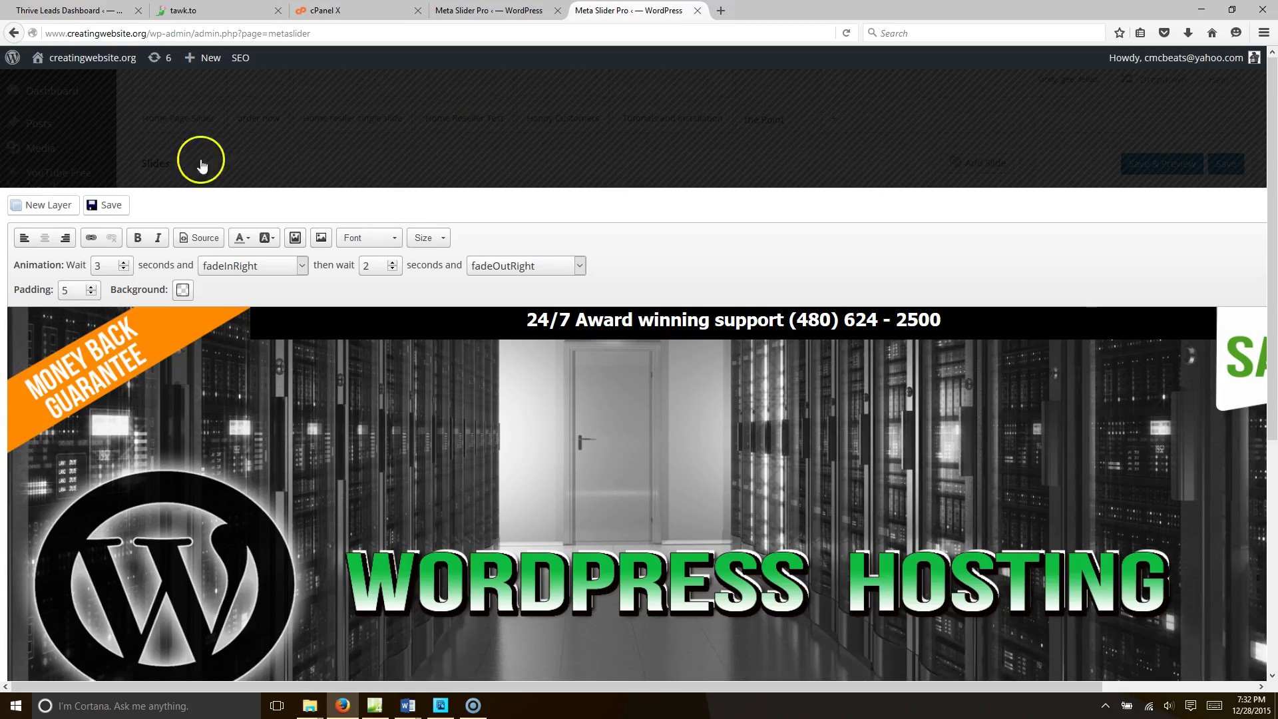
left_click(108, 205)
Copy the lady image from the DELUXE lady layer and paste it into a new layer in place of its default text.
scroll(503, 292, "down", 1)
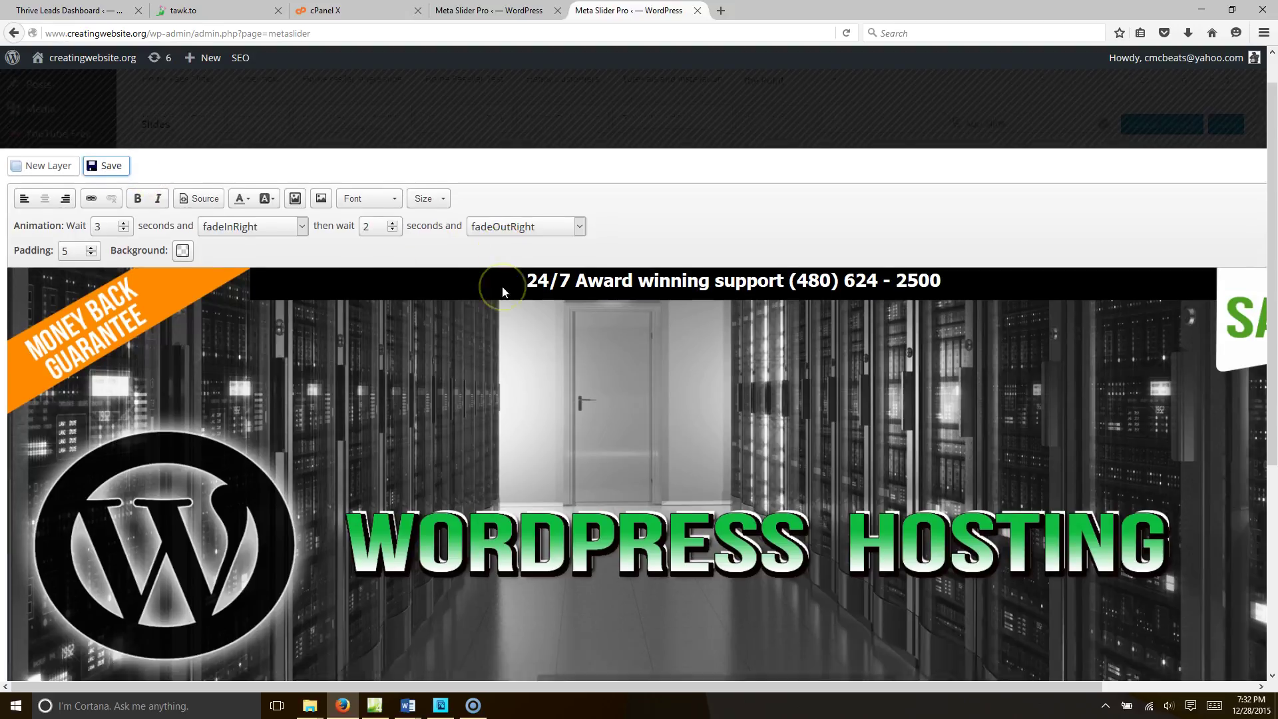
scroll(503, 291, "down", 5)
left_click(553, 532)
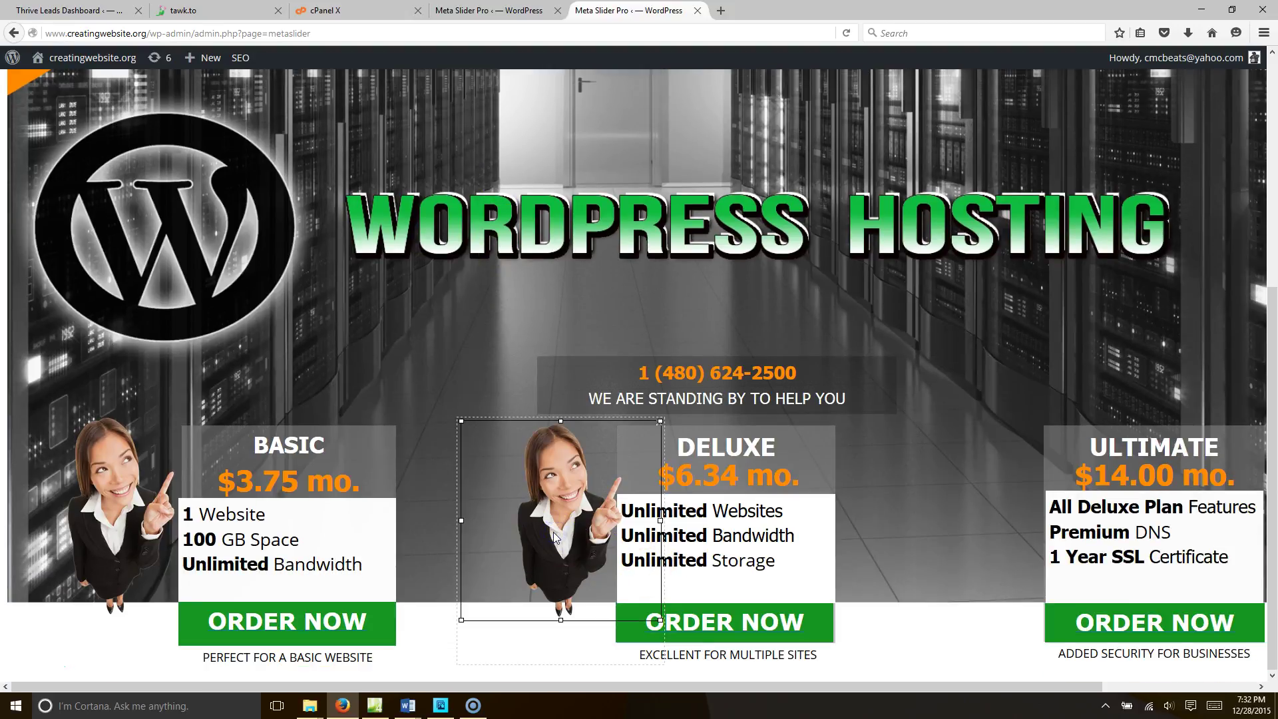
scroll(134, 163, "up", 6)
left_click(58, 209)
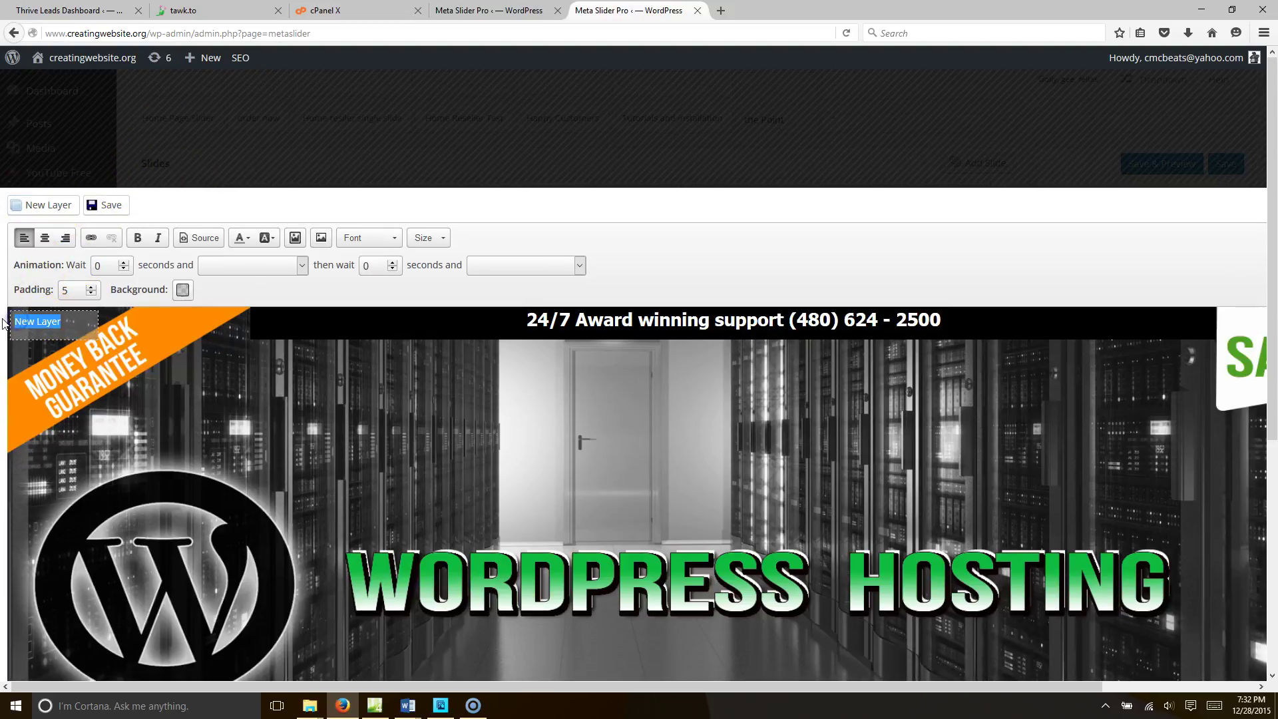
key("BackSpace")
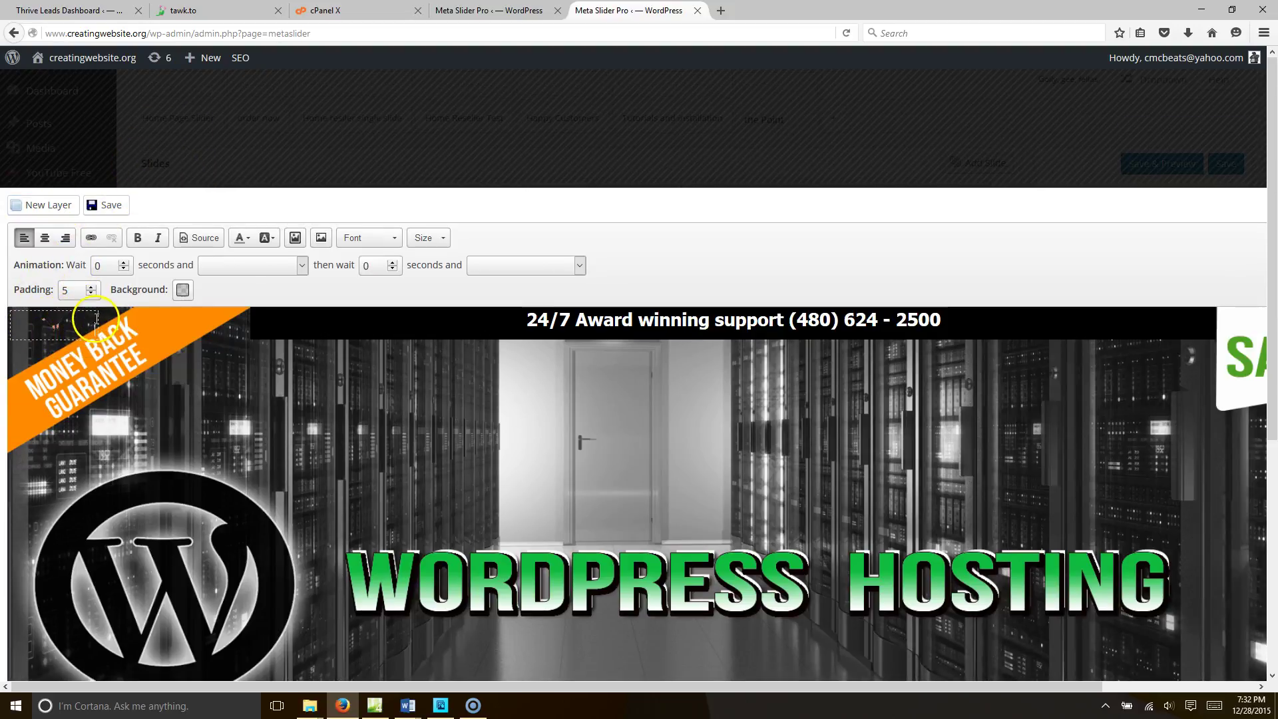
key("ctrl+v")
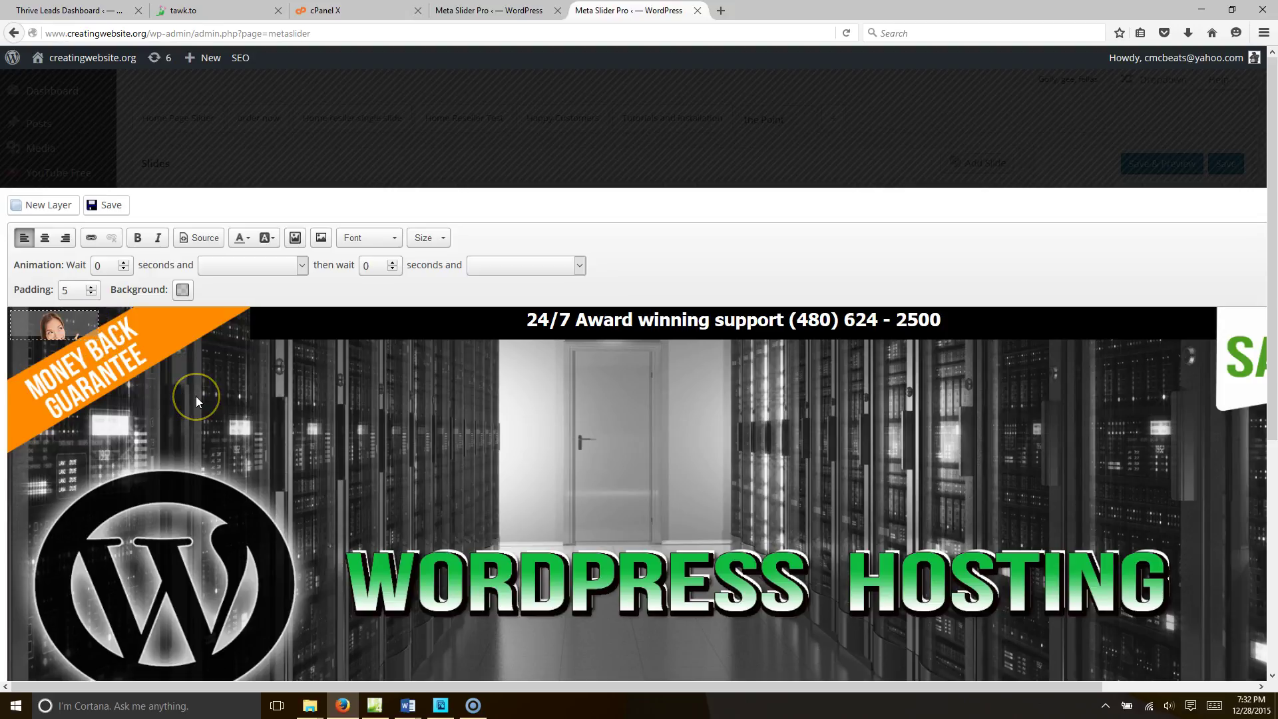
Enlarge the new layer until the whole lady fits, and make its background fully transparent.
left_click_drag(93, 331, 214, 570)
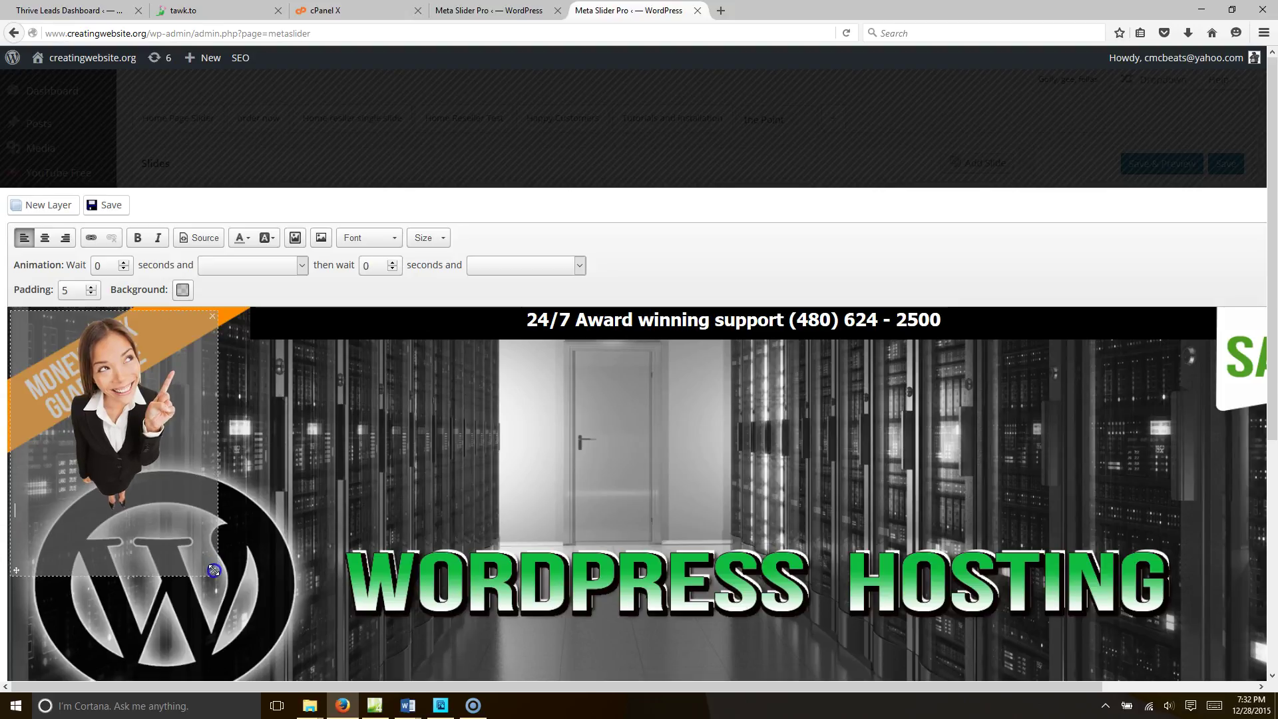
left_click(188, 289)
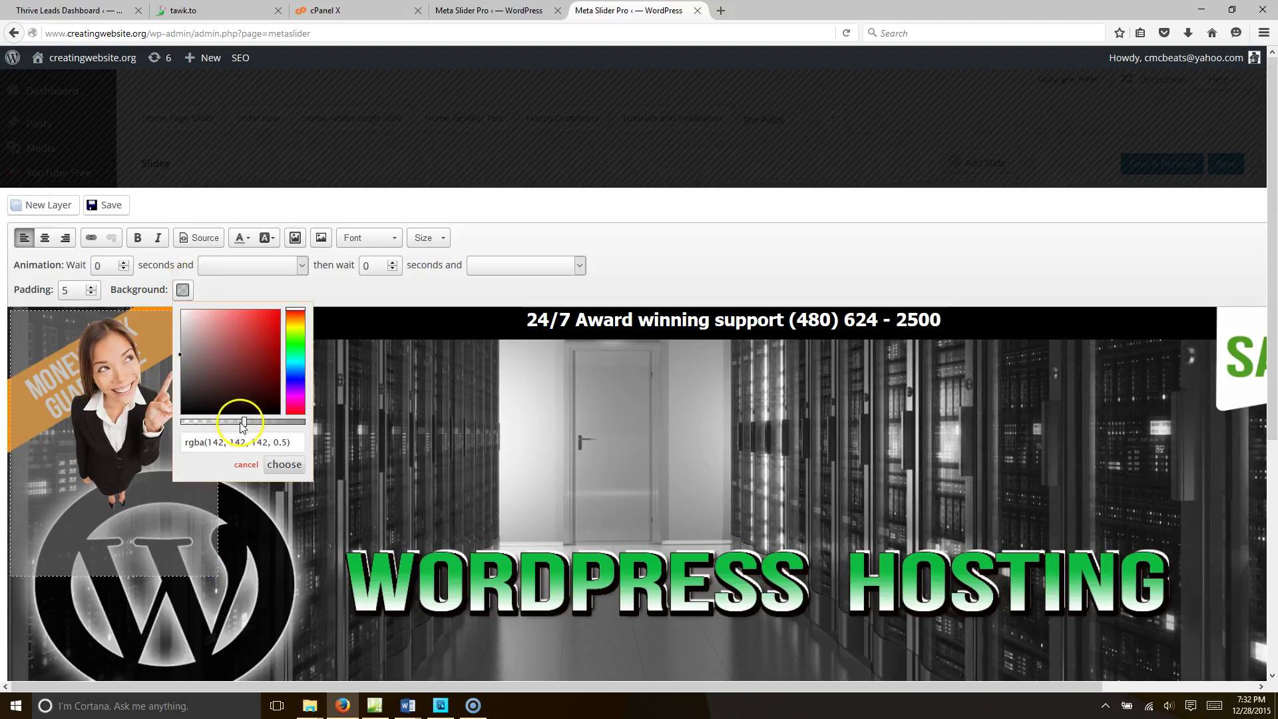
left_click(299, 466)
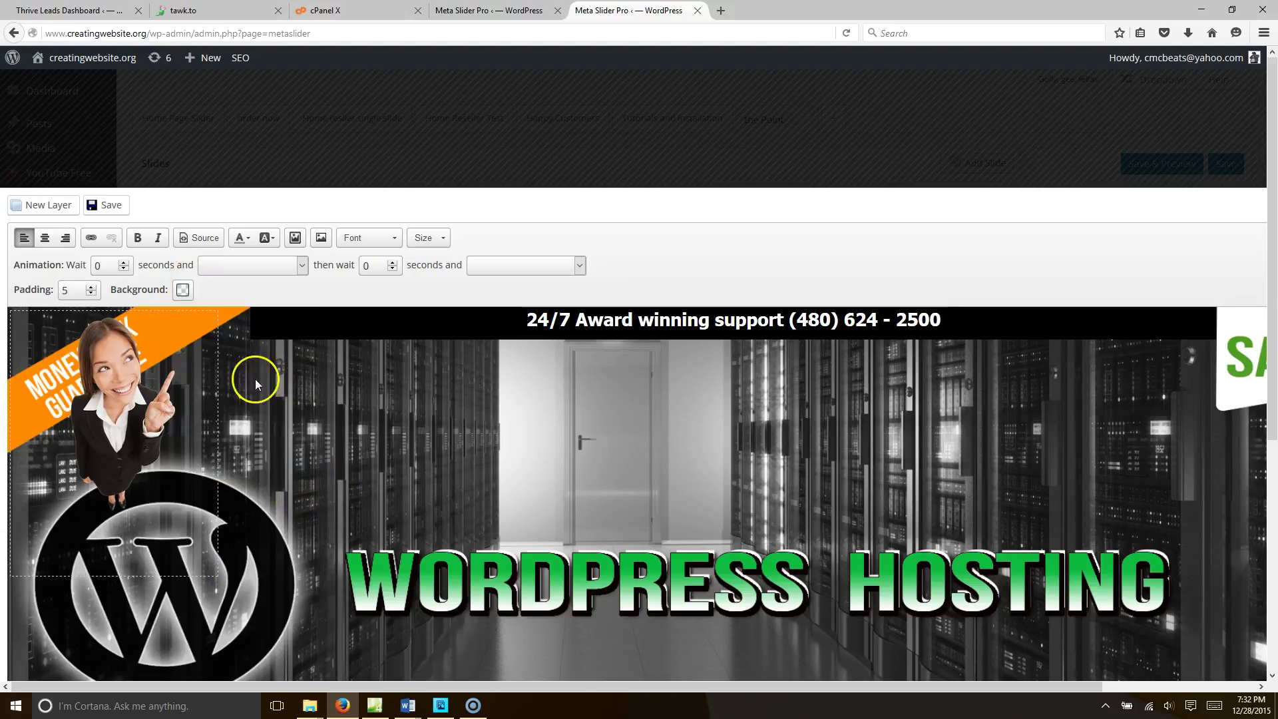
Move the new lady layer beside the ULTIMATE plan so she points at it, and nudge the BASIC lady slightly closer to her plan.
left_click_drag(16, 570, 810, 676)
scroll(906, 441, "down", 5)
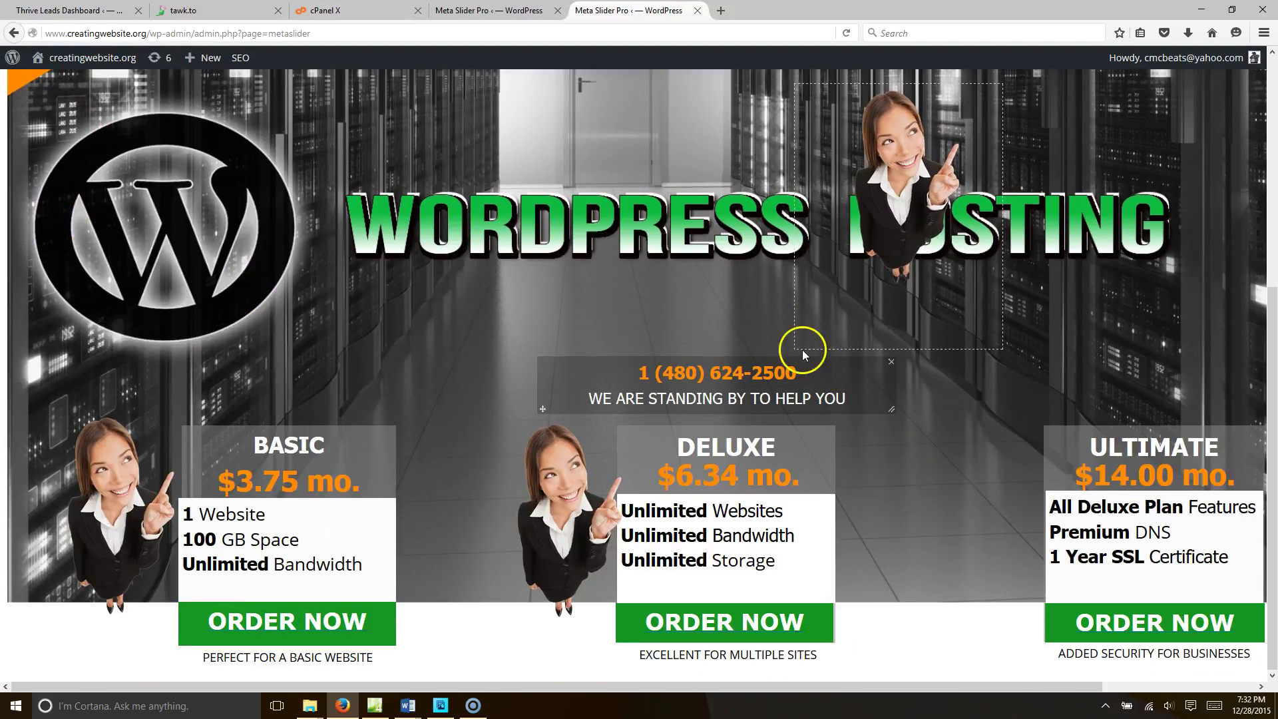
left_click_drag(798, 347, 869, 678)
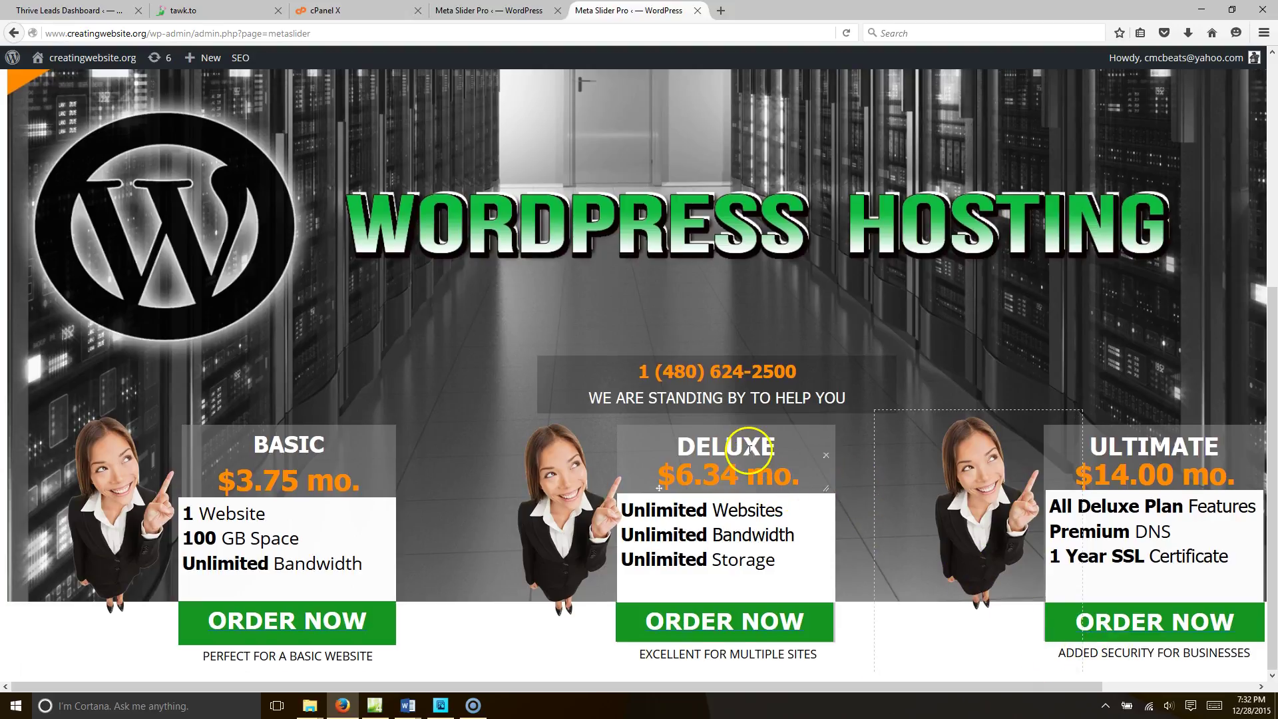
left_click_drag(881, 679, 894, 692)
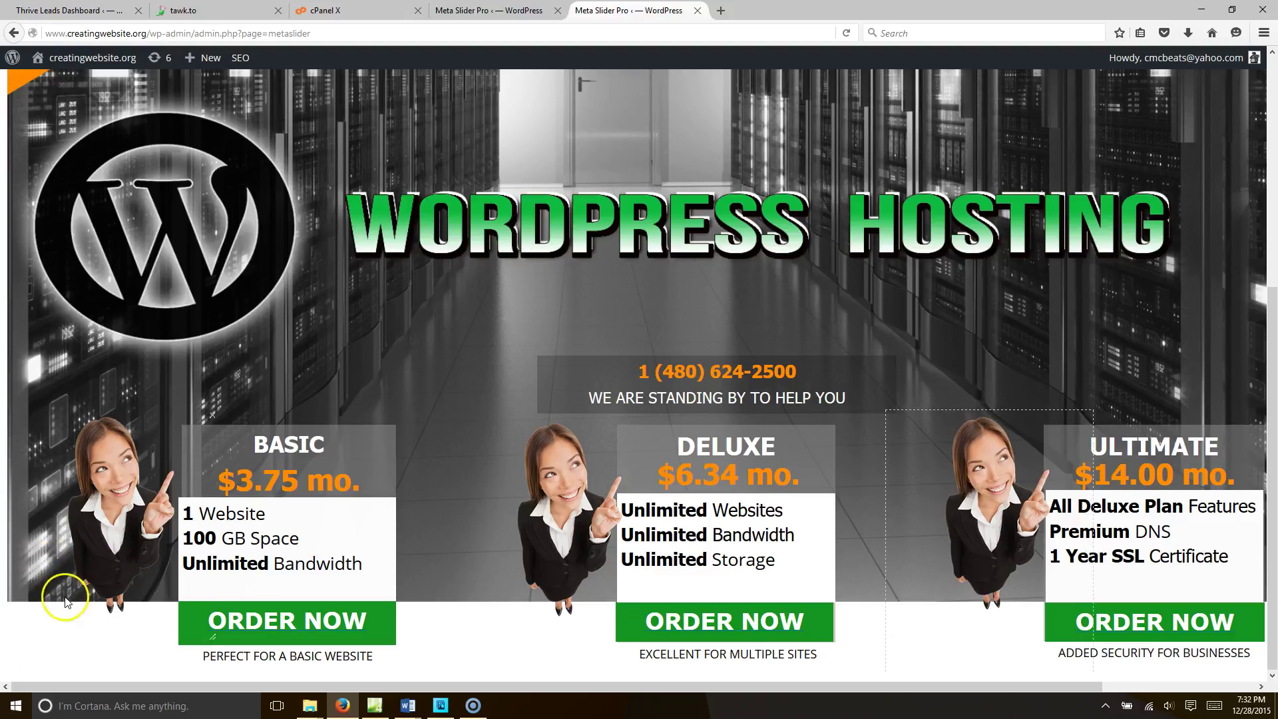
left_click(100, 593)
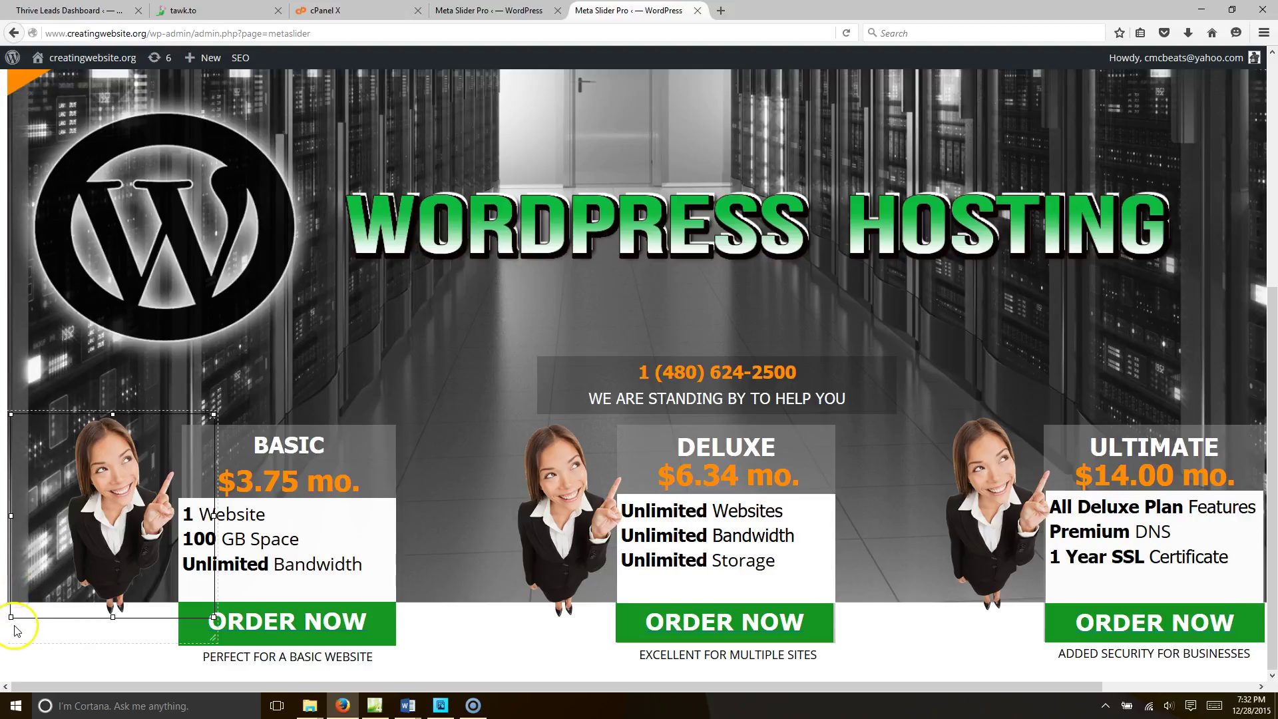
left_click_drag(12, 638, 19, 644)
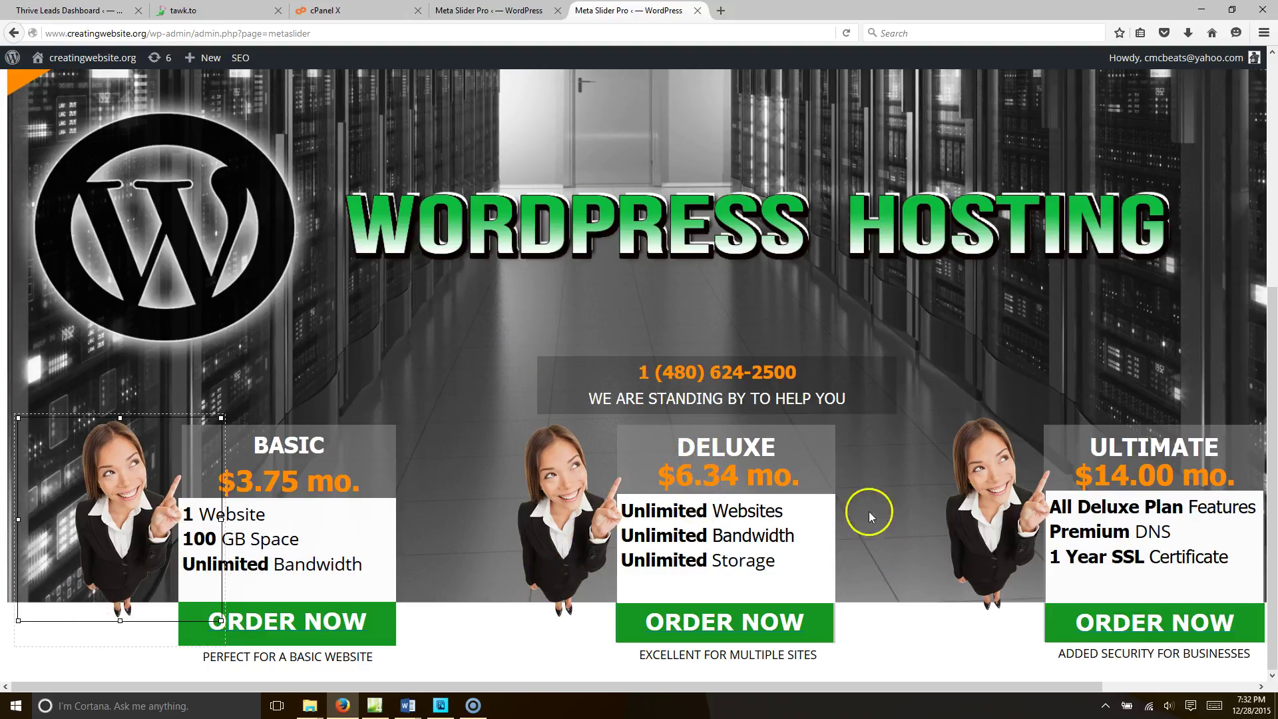
left_click(938, 421)
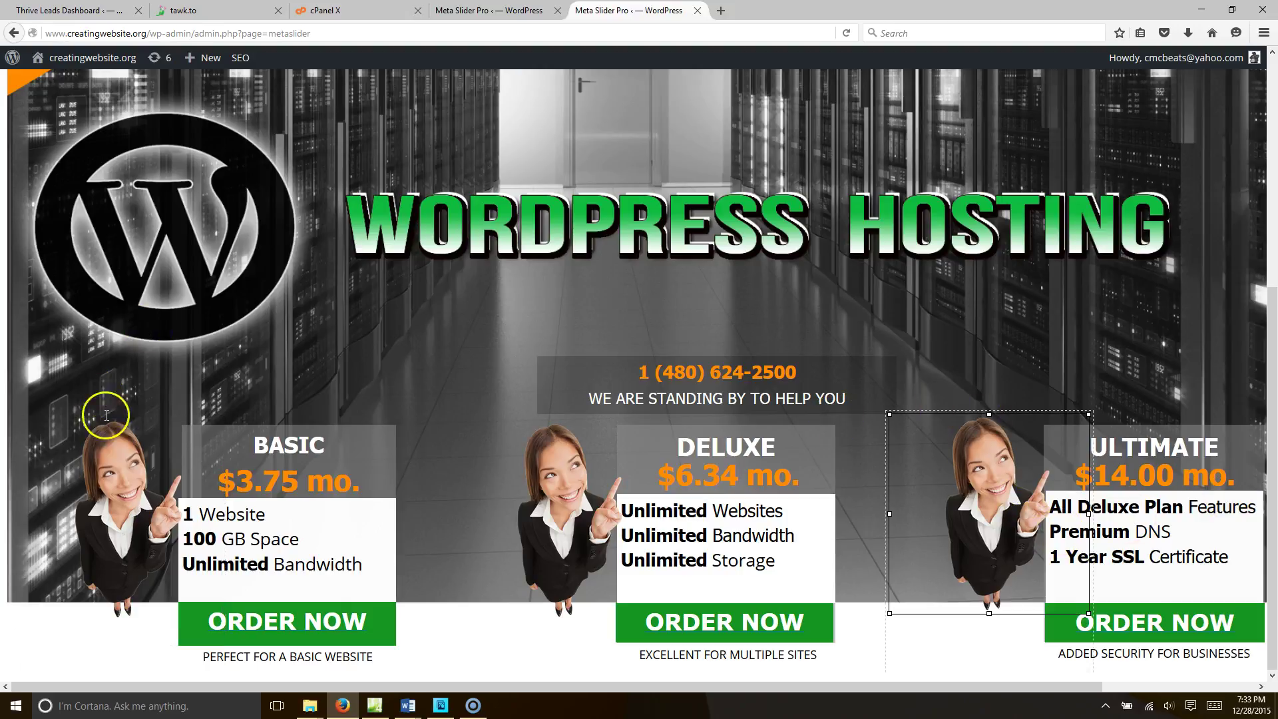
left_click(90, 504)
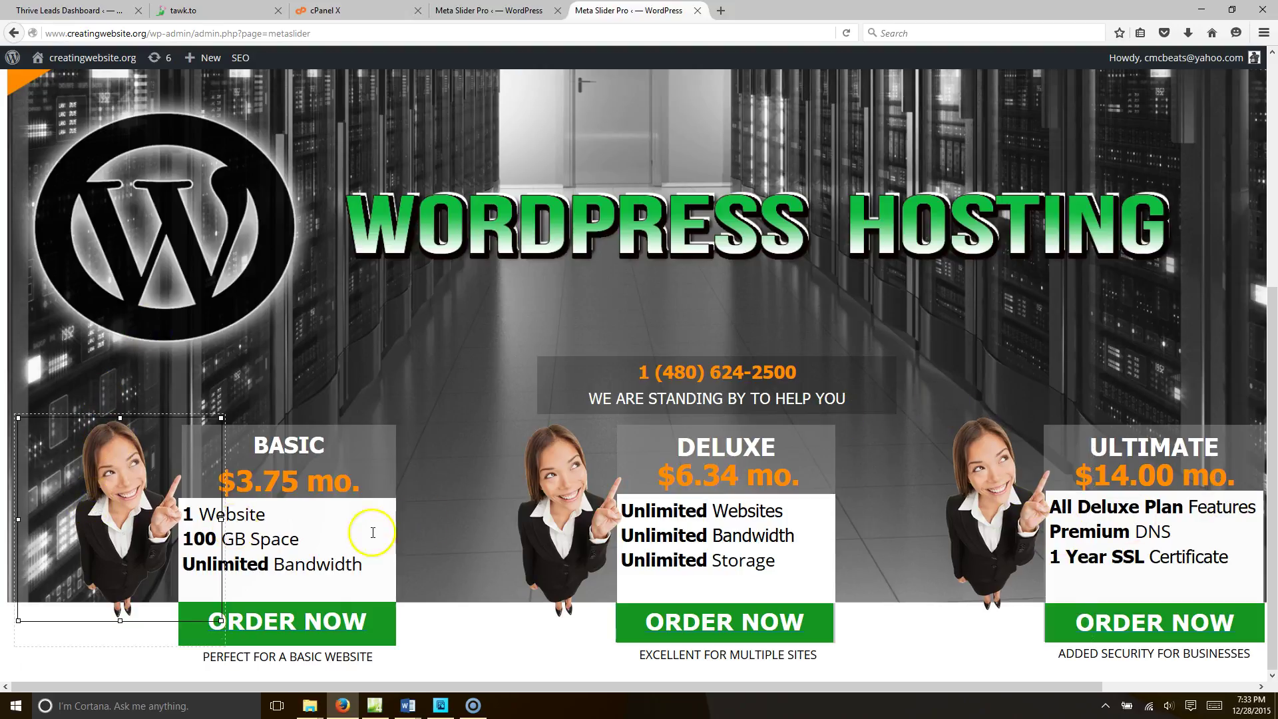
left_click(568, 502)
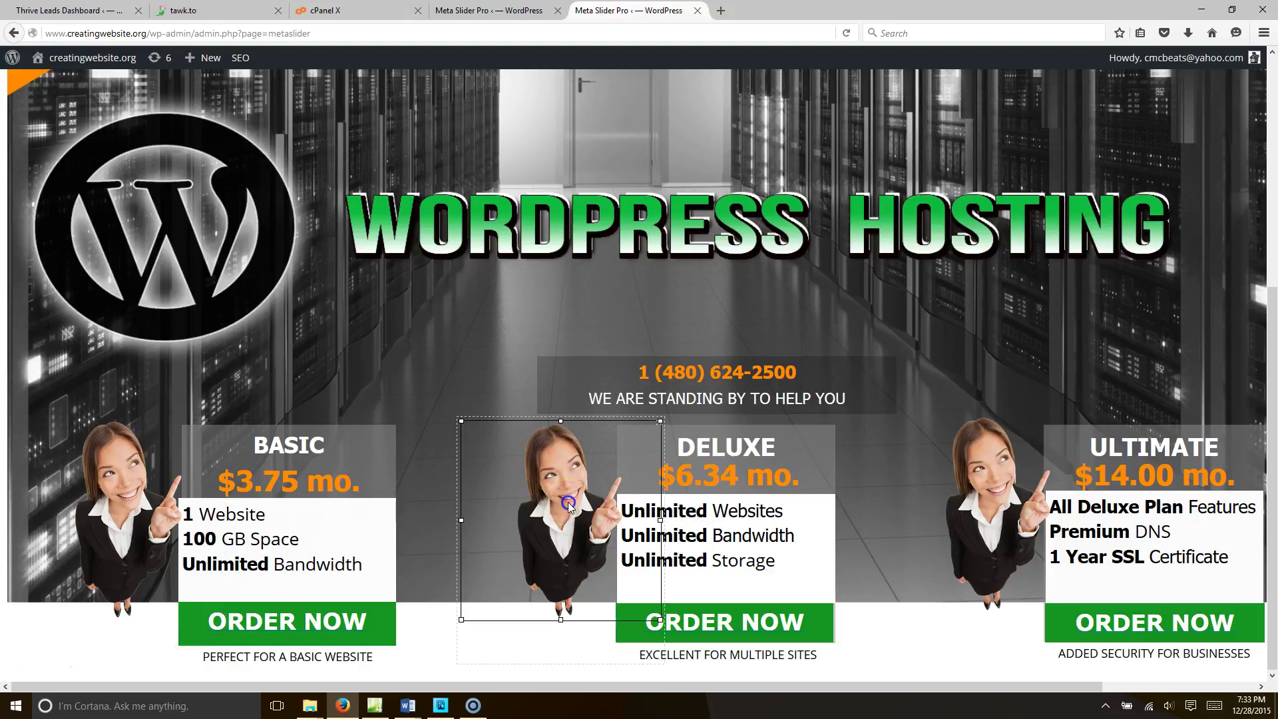
left_click(994, 513)
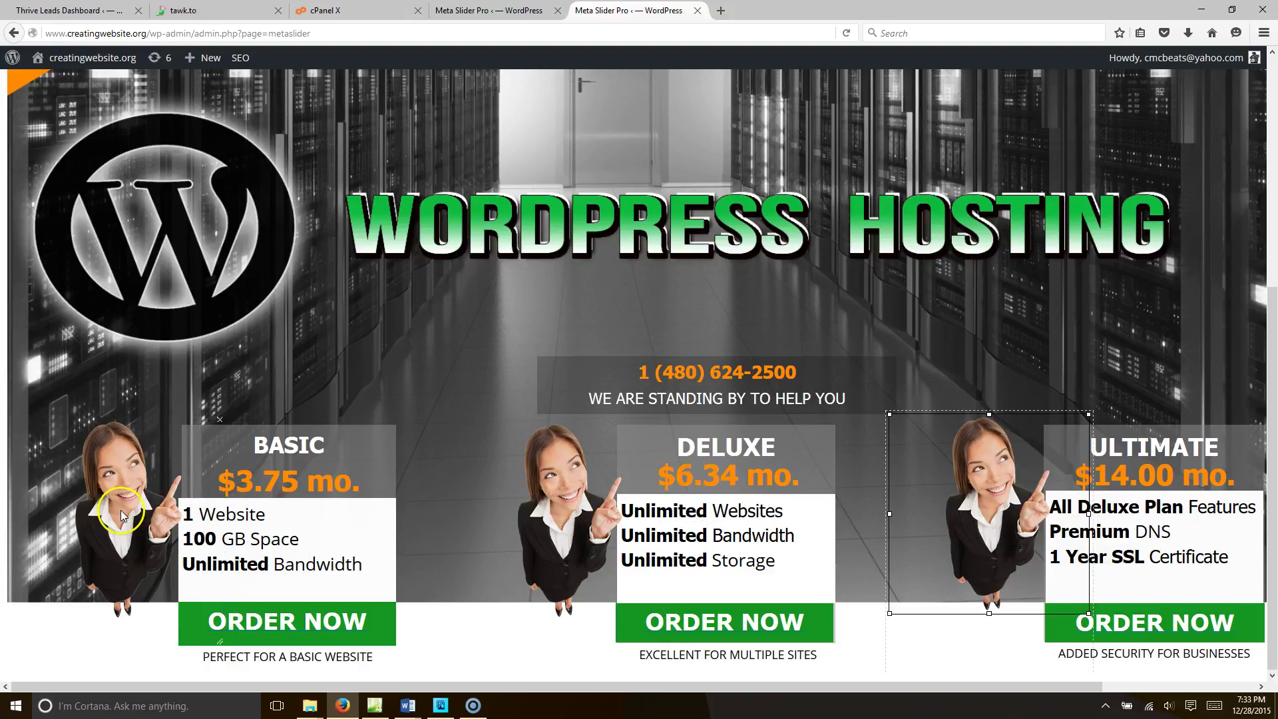
left_click(562, 484)
Set the ULTIMATE lady layer's entrance animation to fadeInRight after a 5-second wait.
left_click(1025, 488)
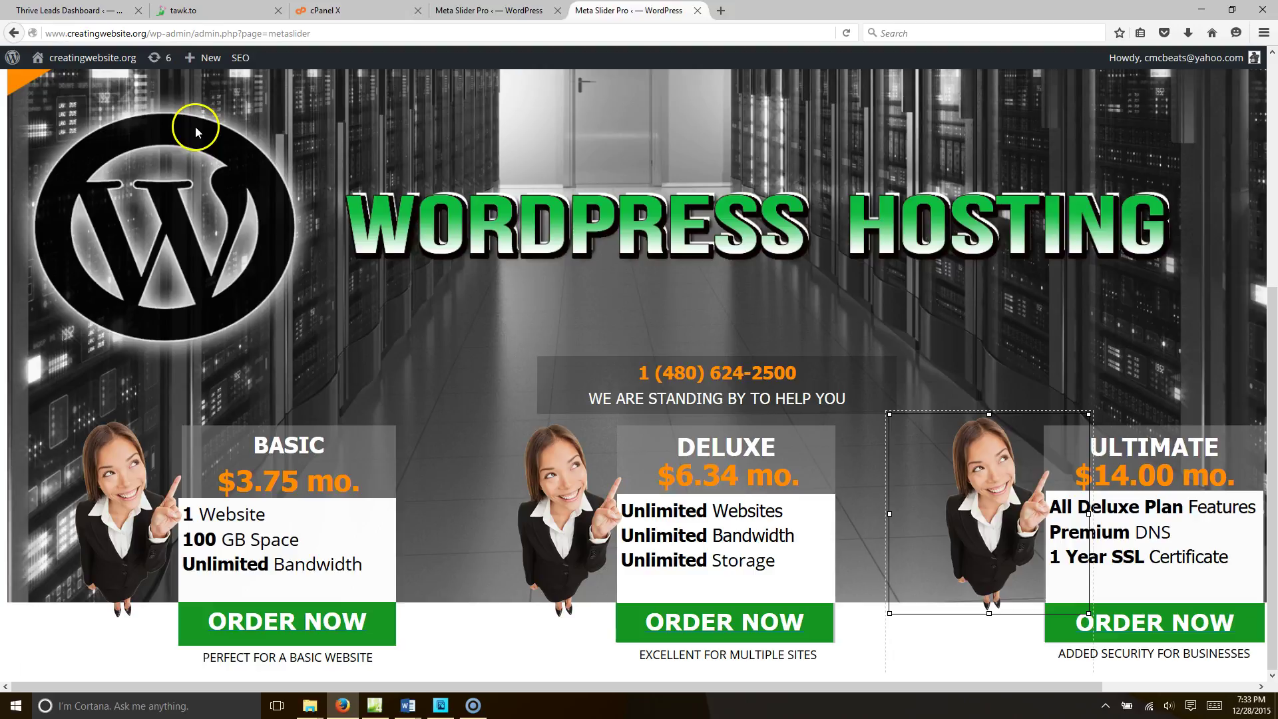
scroll(1261, 466, "up", 1)
scroll(752, 365, "up", 5)
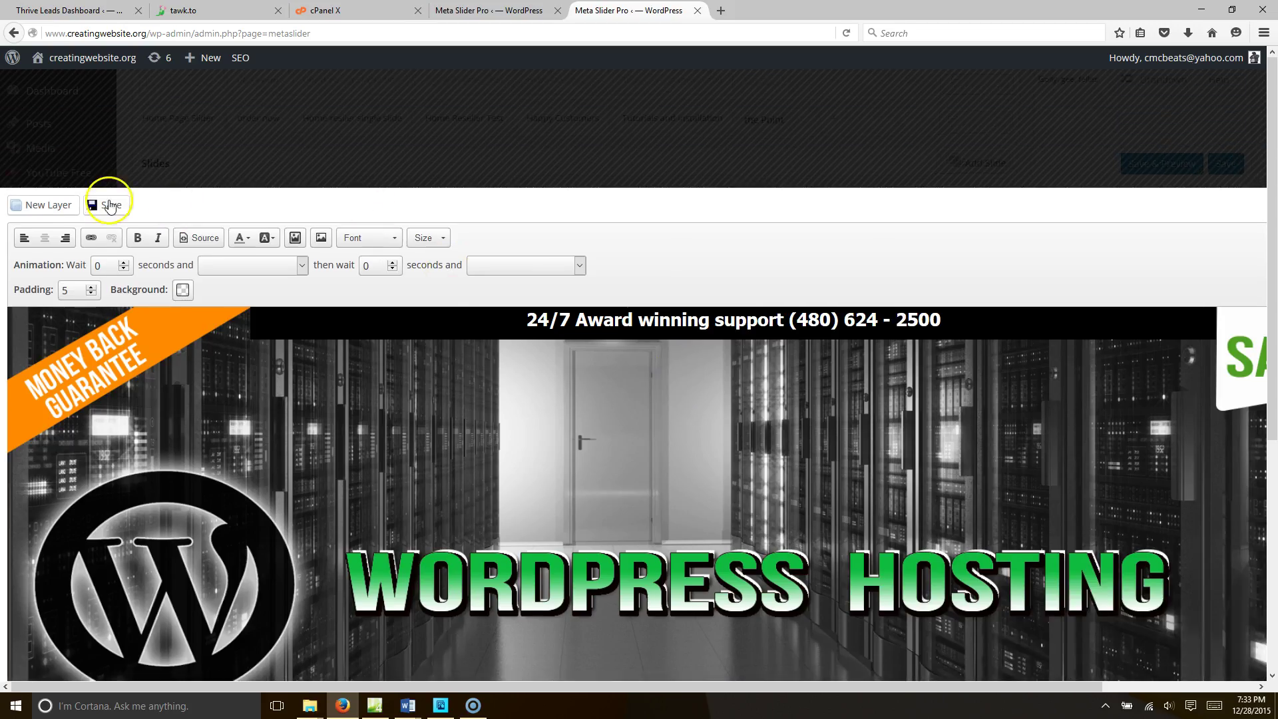
left_click(125, 264)
left_click(125, 265)
left_click(301, 265)
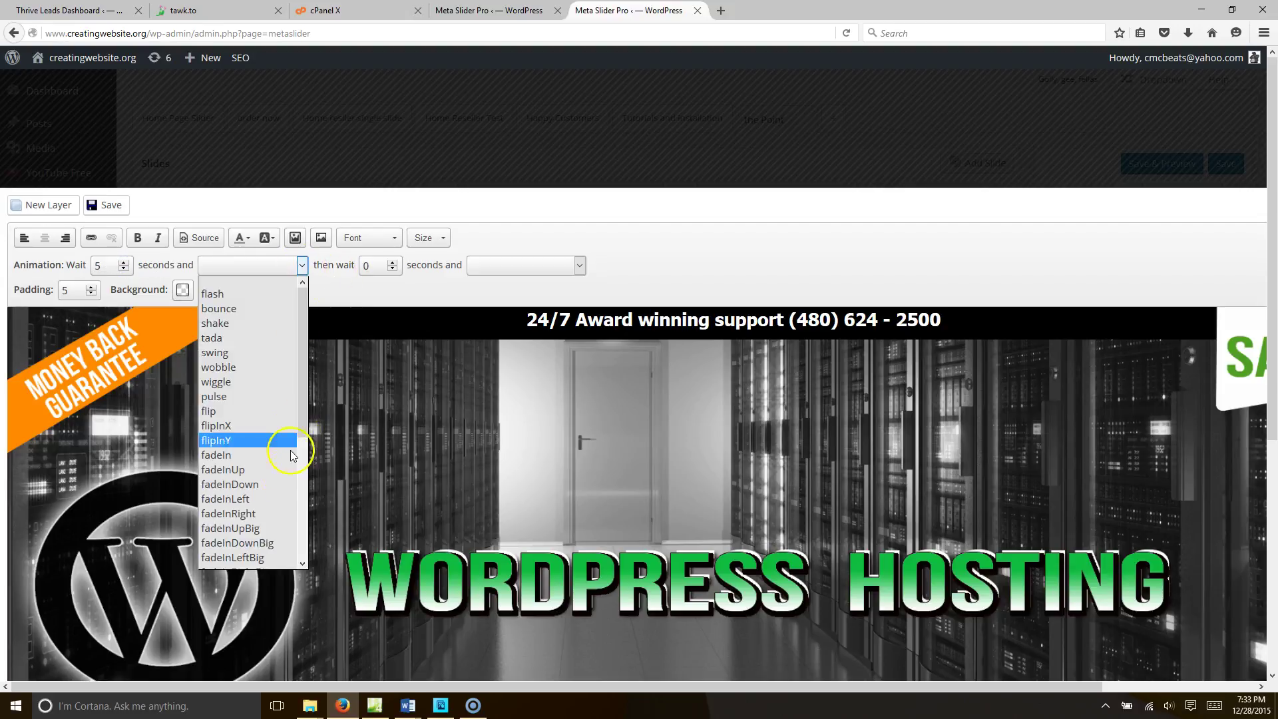
left_click(279, 513)
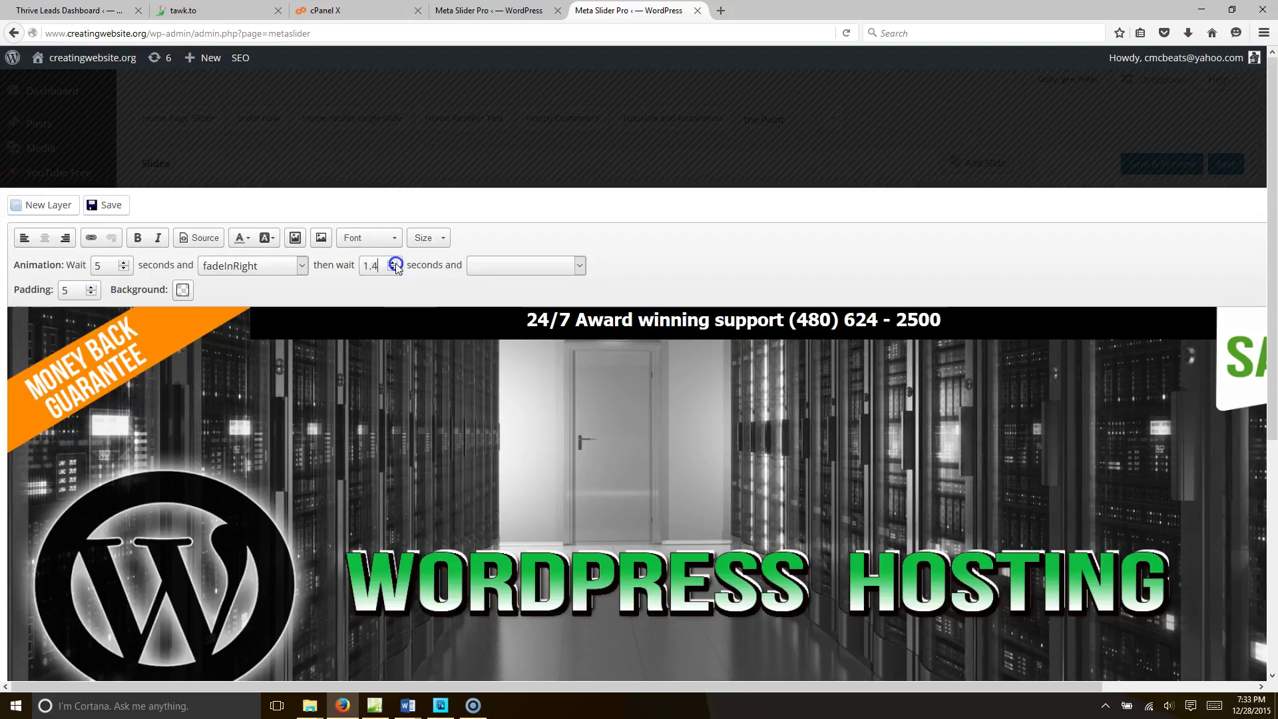
Set the ULTIMATE lady layer's exit animation to fadeOutRight after a 2-second wait, and save the layers.
left_click(398, 269)
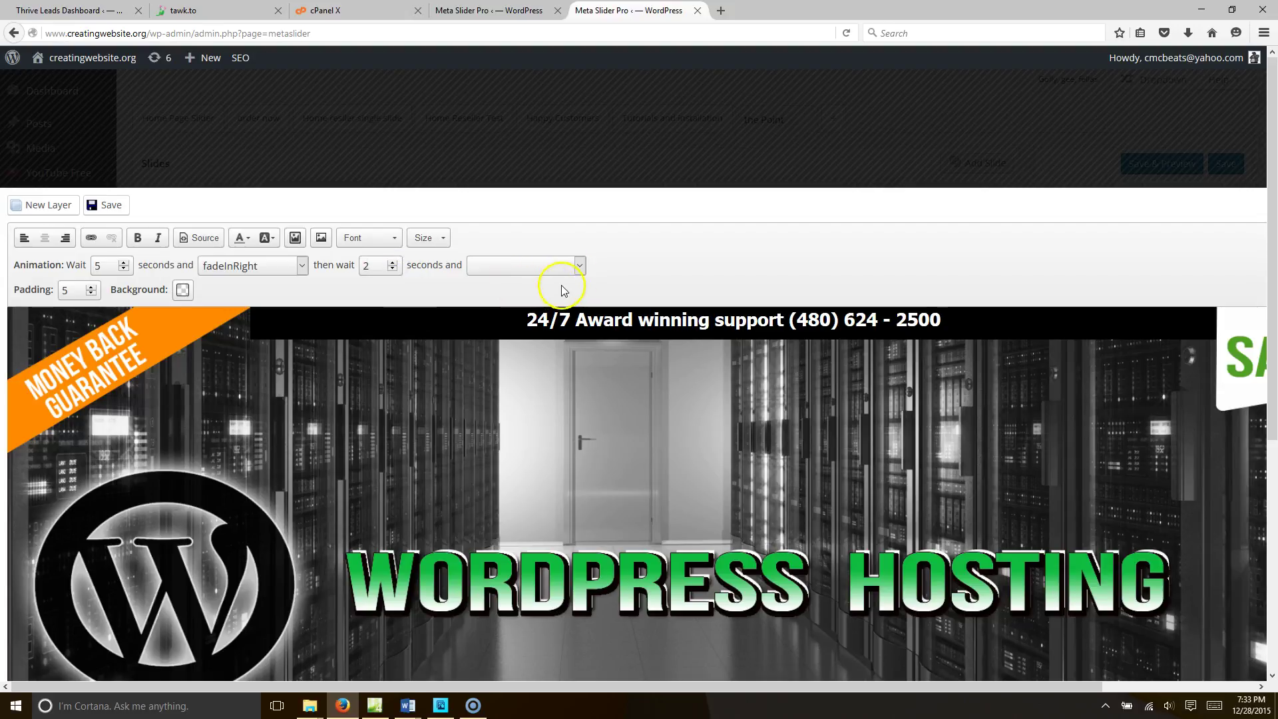
left_click(579, 266)
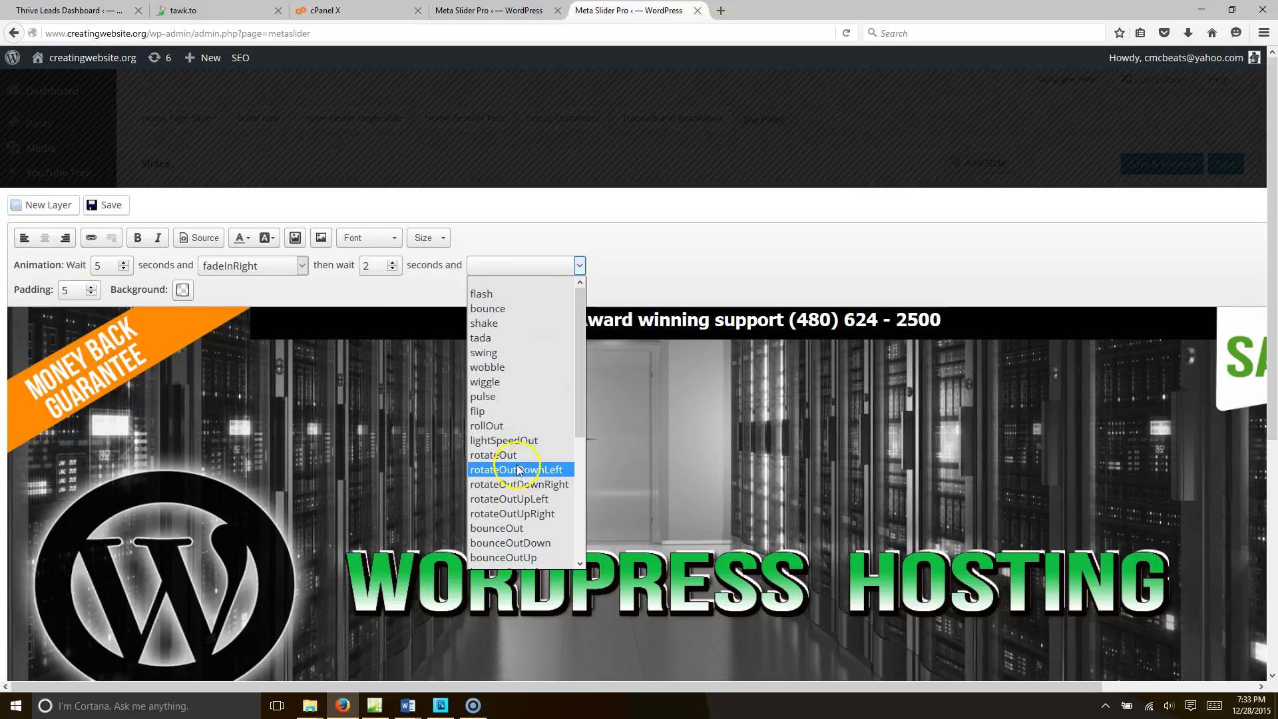
scroll(526, 419, "down", 5)
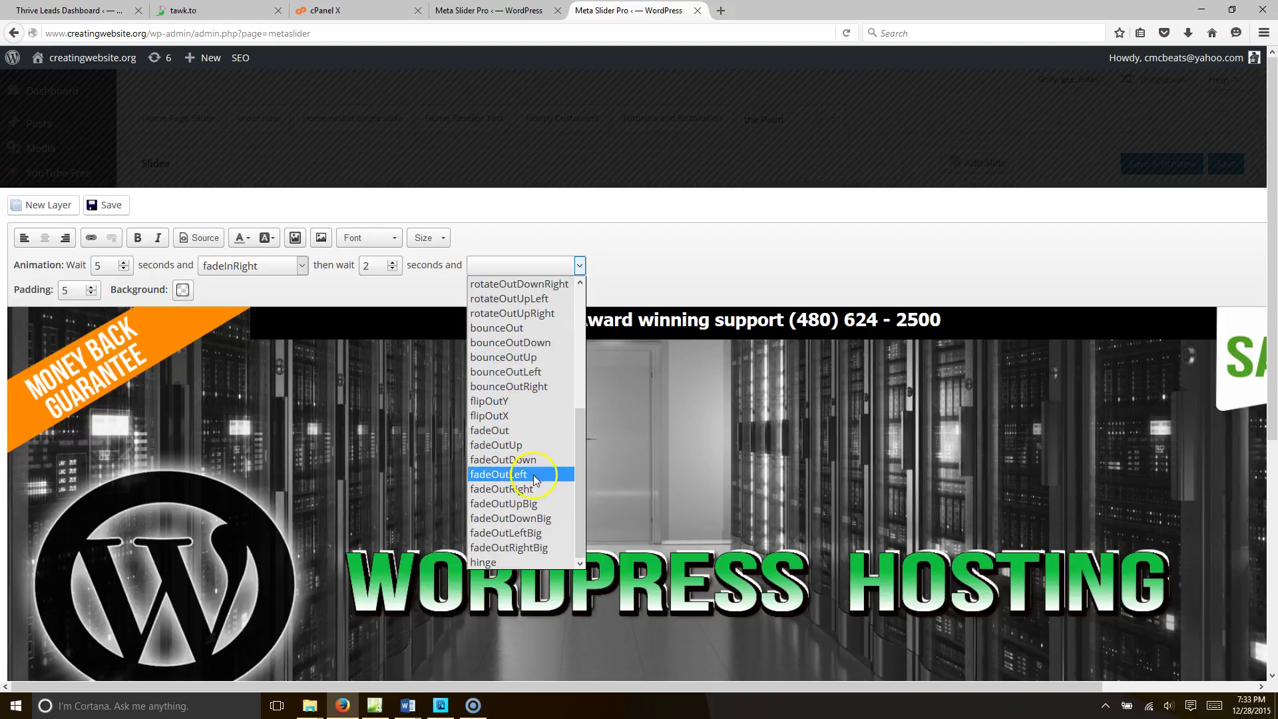
left_click(528, 489)
left_click(106, 205)
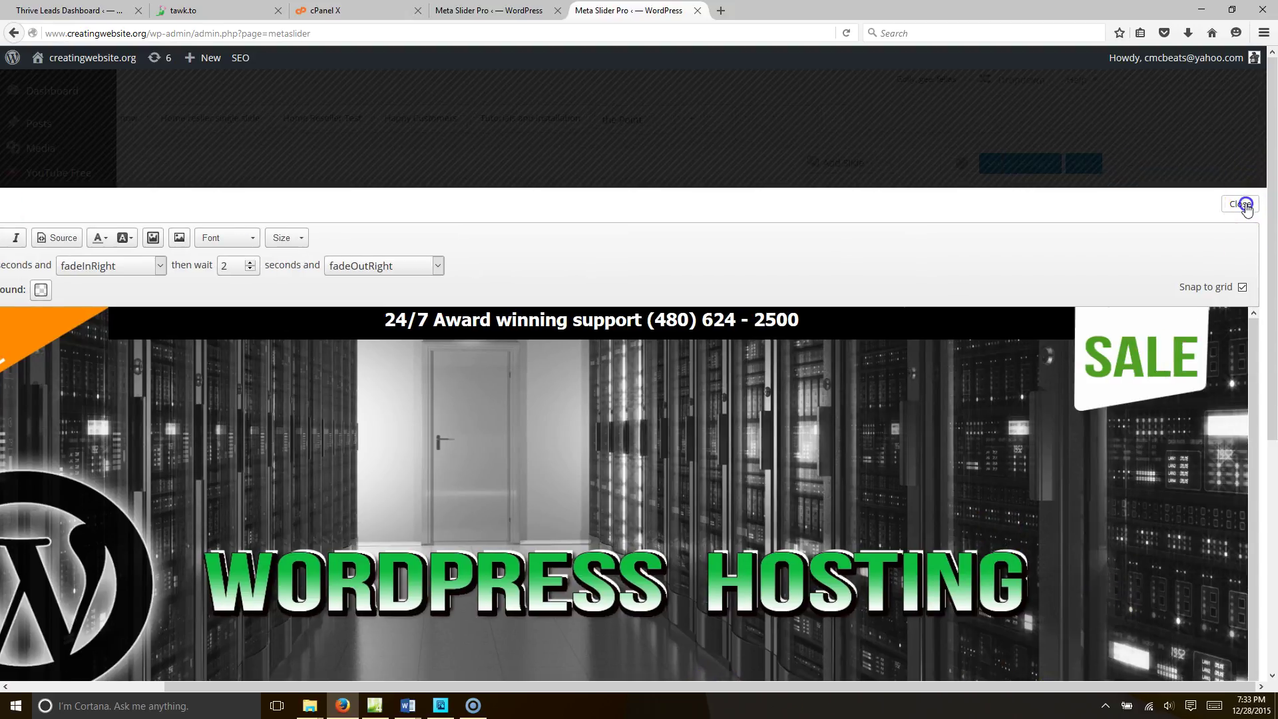
Close the layer editor, then save the slider and preview the lady animations.
left_click(1242, 203)
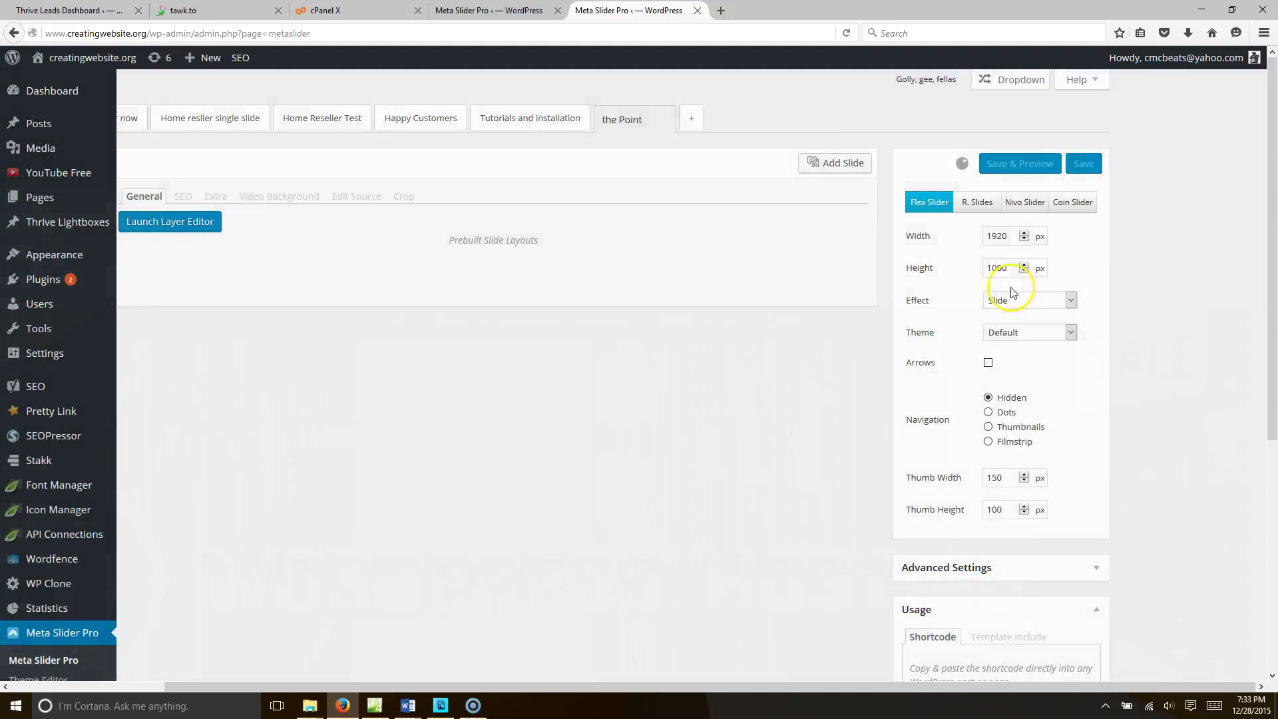
left_click(1149, 172)
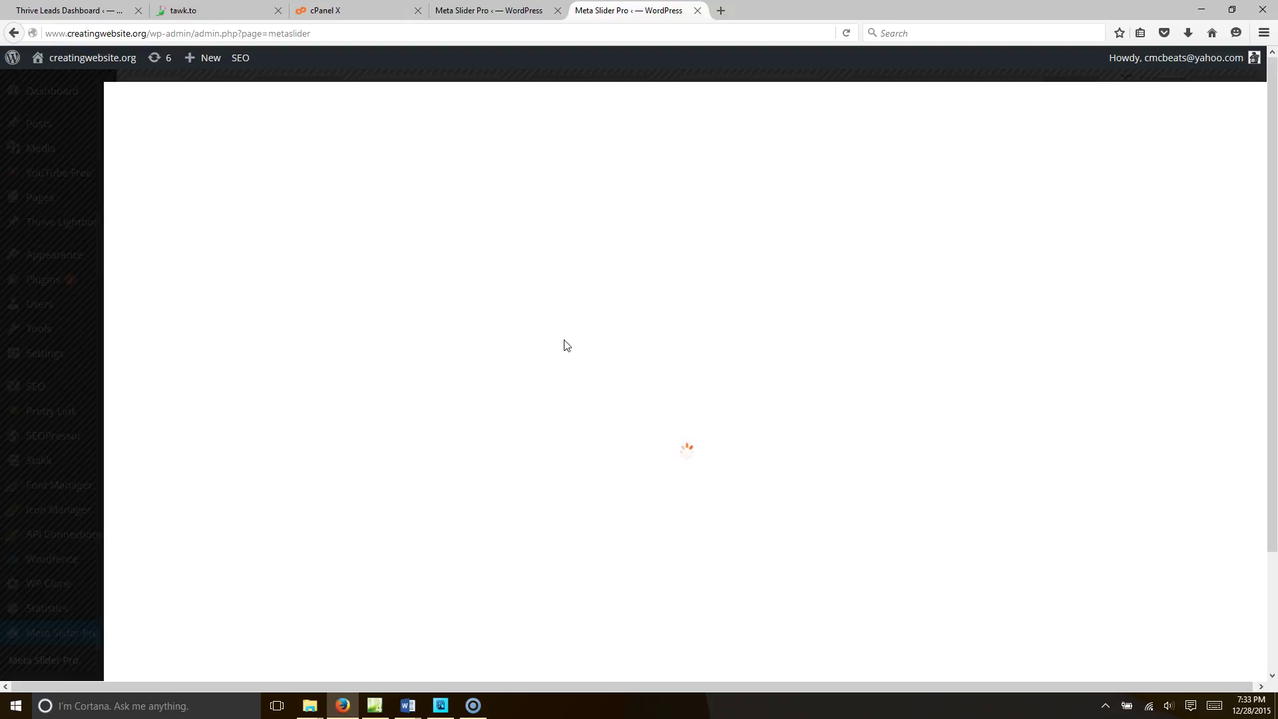
left_click(565, 330)
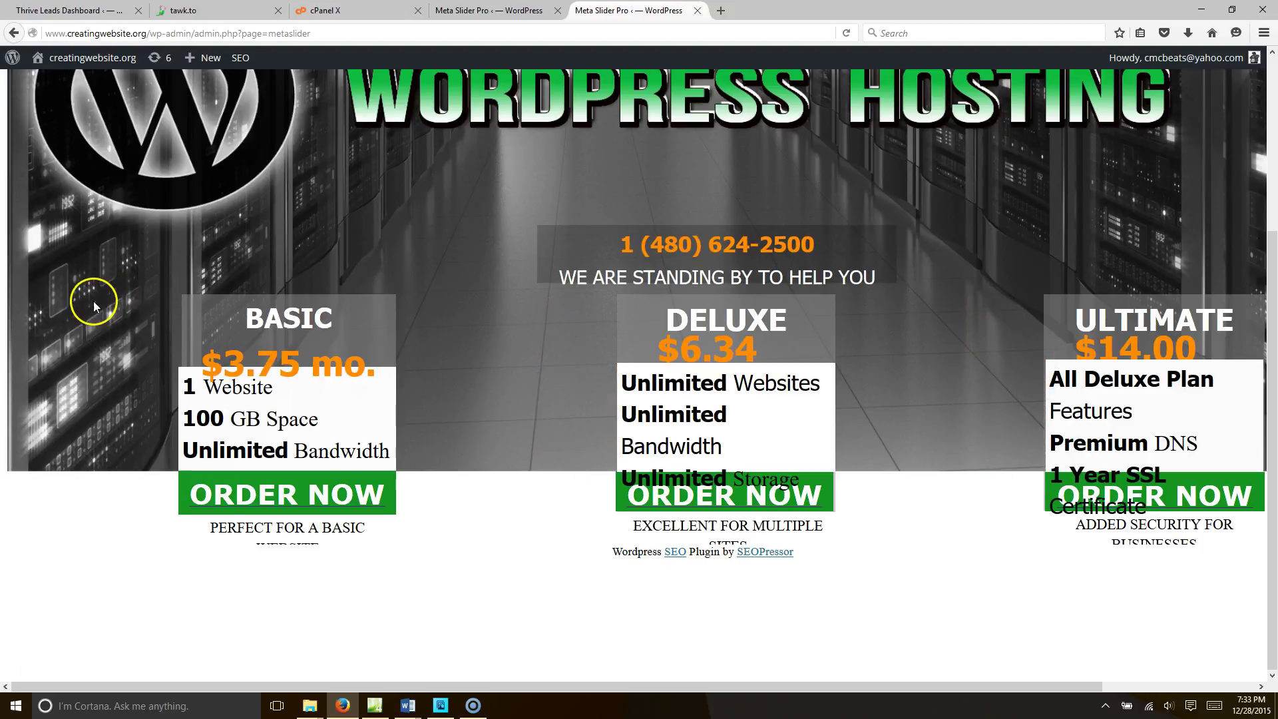
Reload the slider page and reopen the layer slide in the layer editor.
left_click(845, 33)
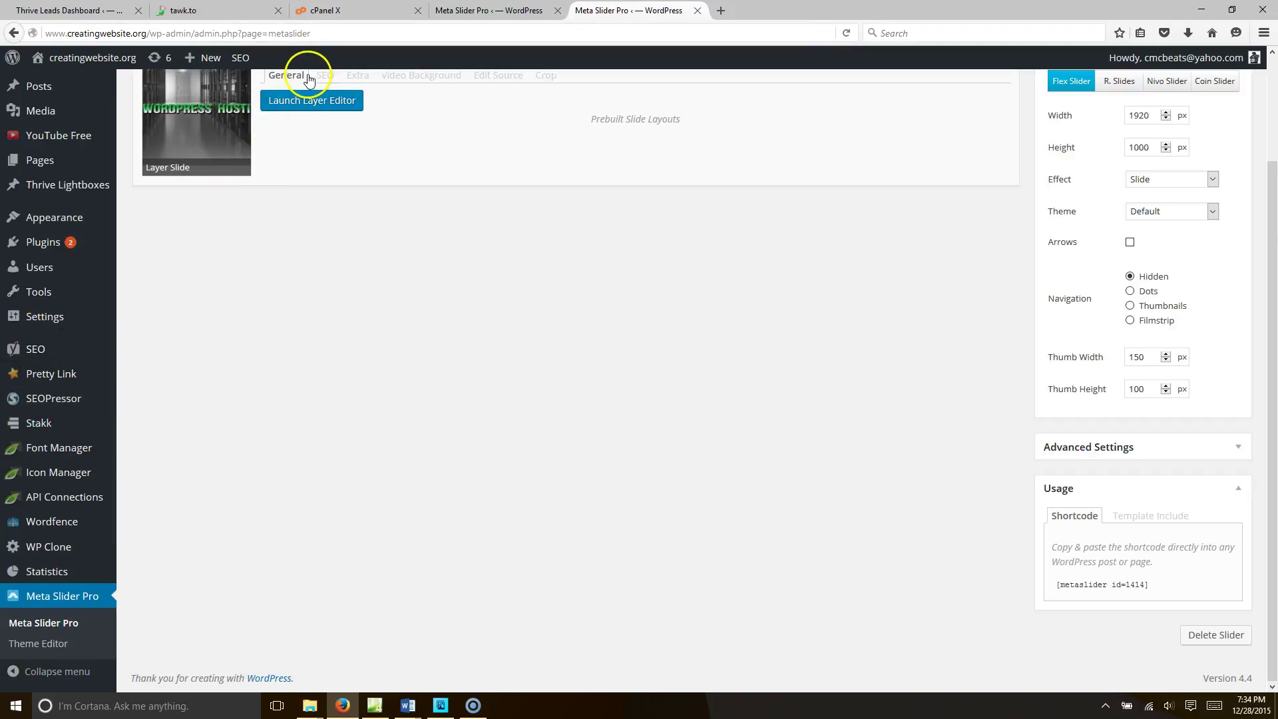
left_click(301, 98)
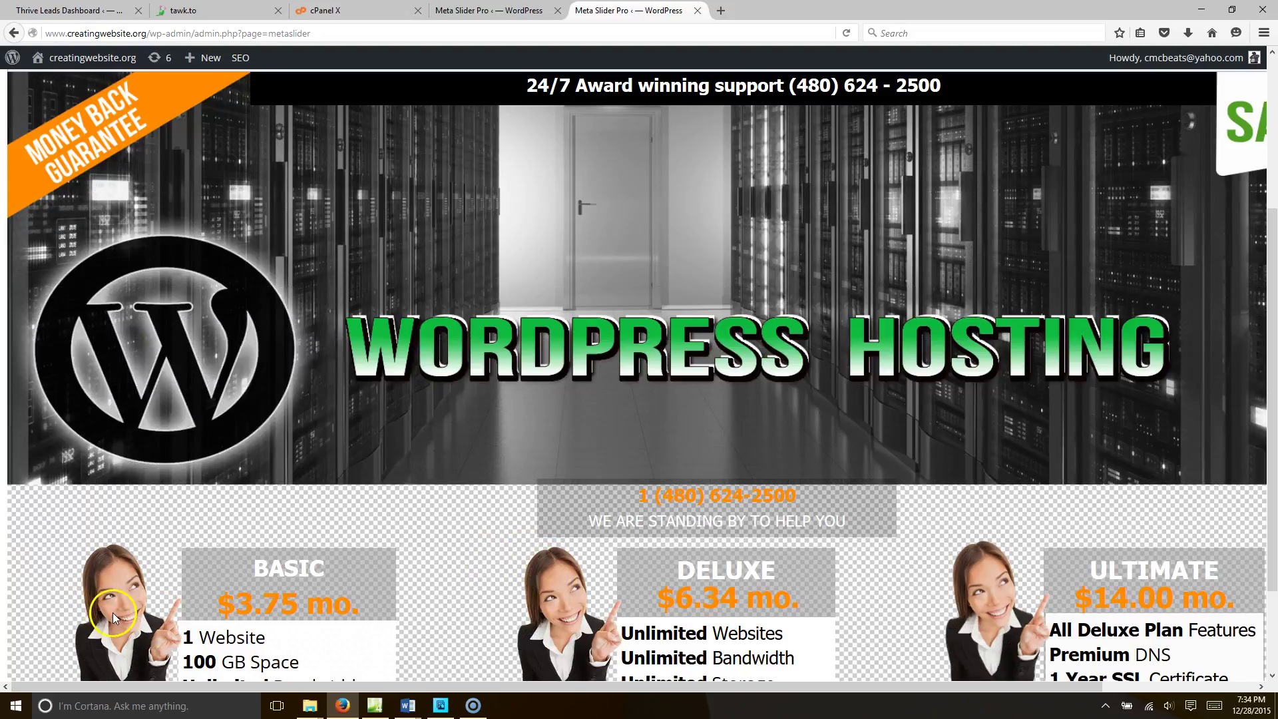
left_click(133, 619)
left_click(516, 629)
left_click(1021, 622)
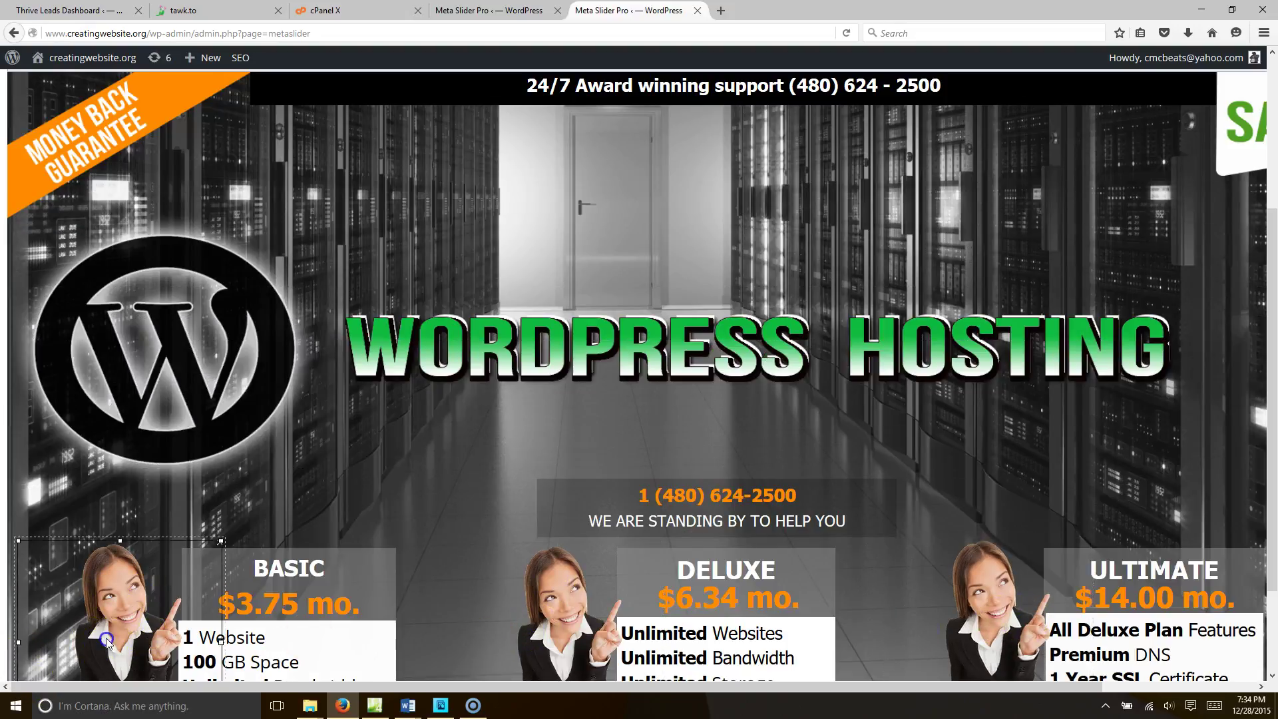
Check the BASIC lady's animation, then change the DELUXE lady layer's entrance animation to fadeInLeft and save the layers.
scroll(319, 272, "up", 3)
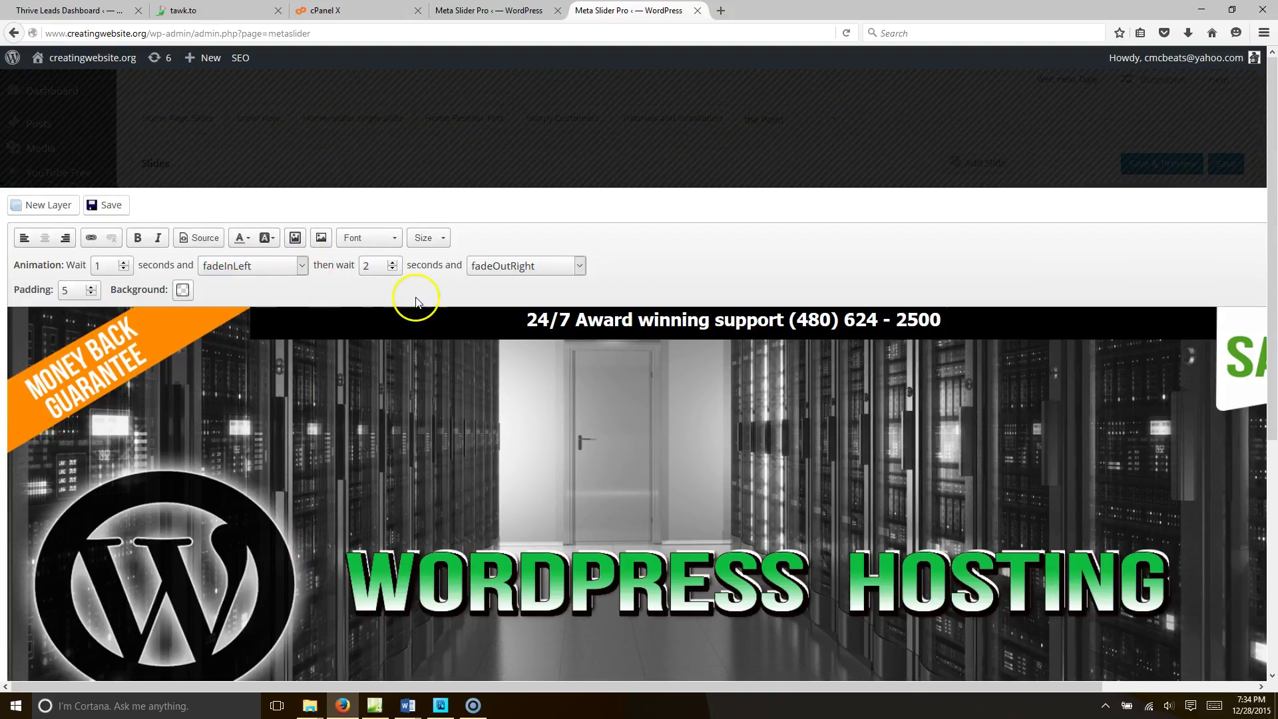
scroll(536, 519, "down", 5)
scroll(499, 460, "up", 5)
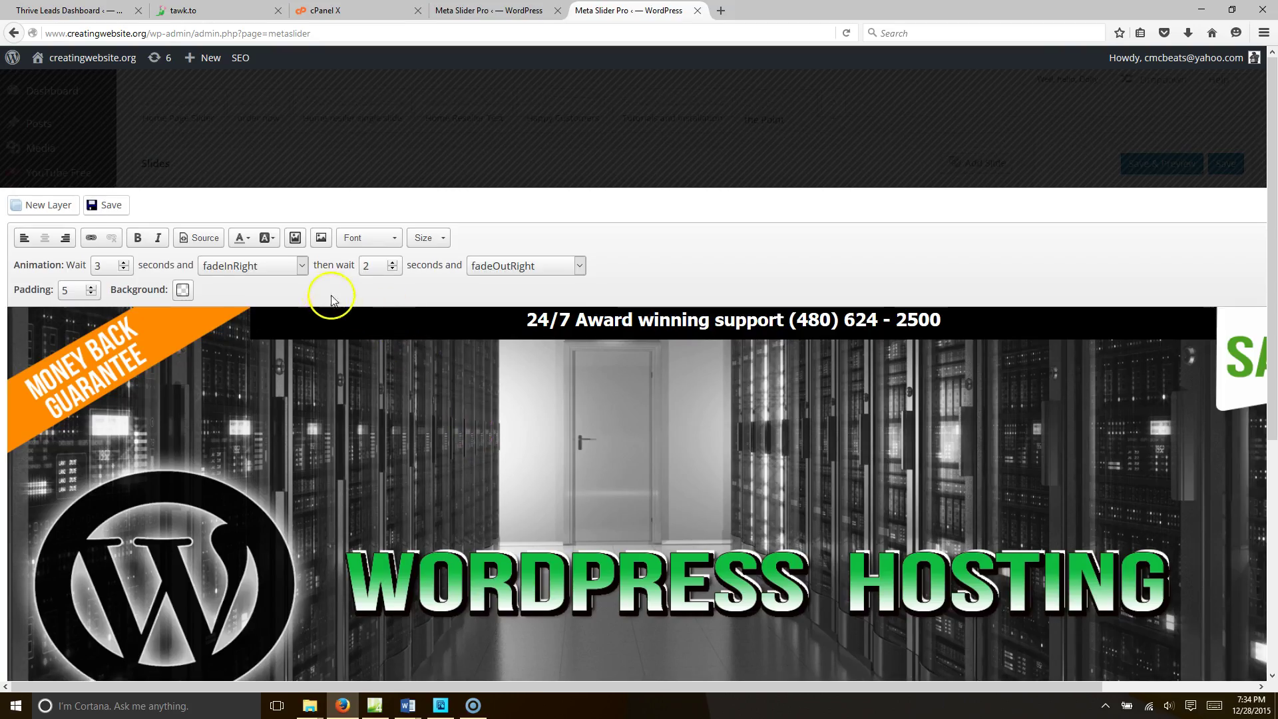
left_click(303, 266)
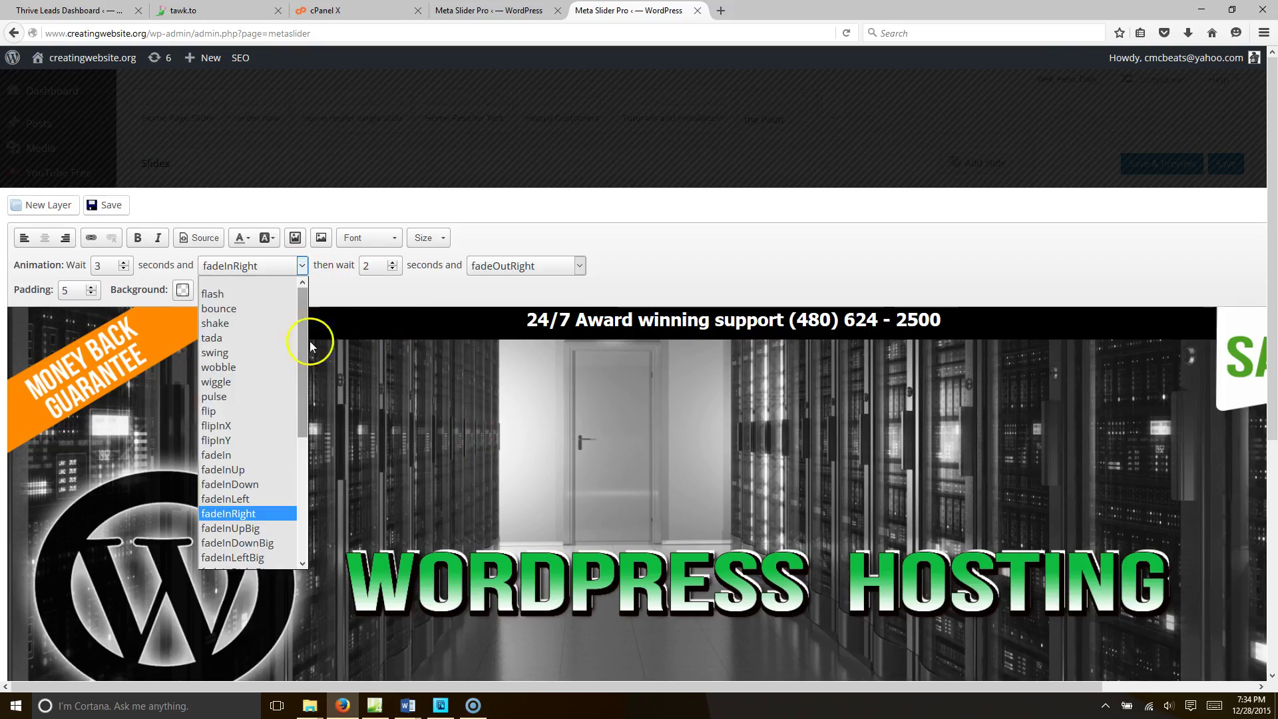
left_click(246, 498)
left_click(100, 206)
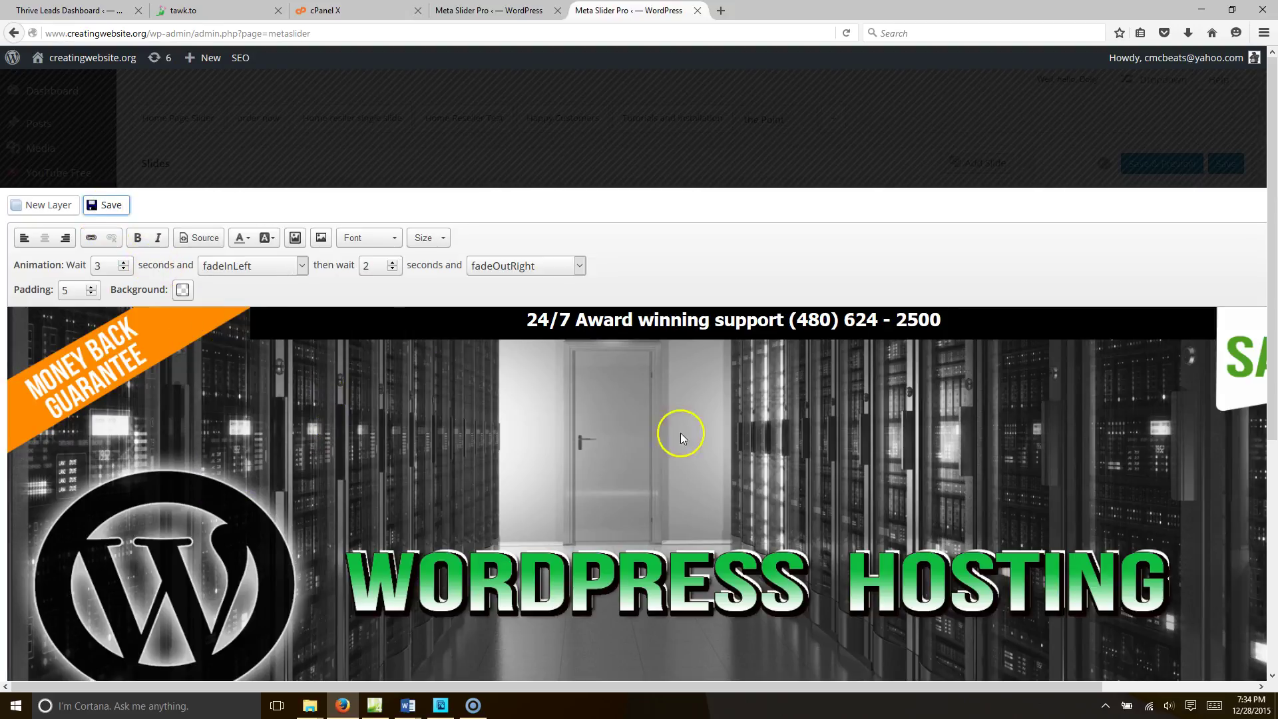
Change the ULTIMATE lady layer's entrance animation to fadeInLeft and save the layers.
scroll(848, 493, "down", 5)
scroll(1011, 528, "up", 5)
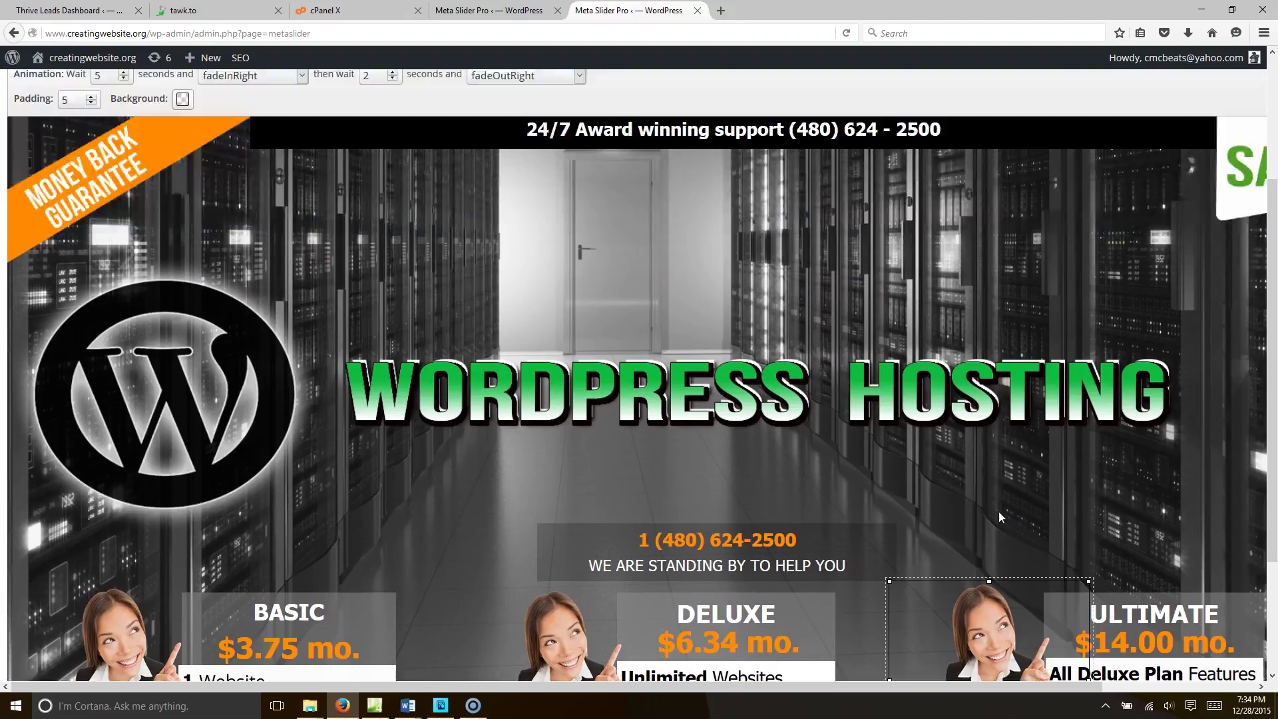
left_click(305, 266)
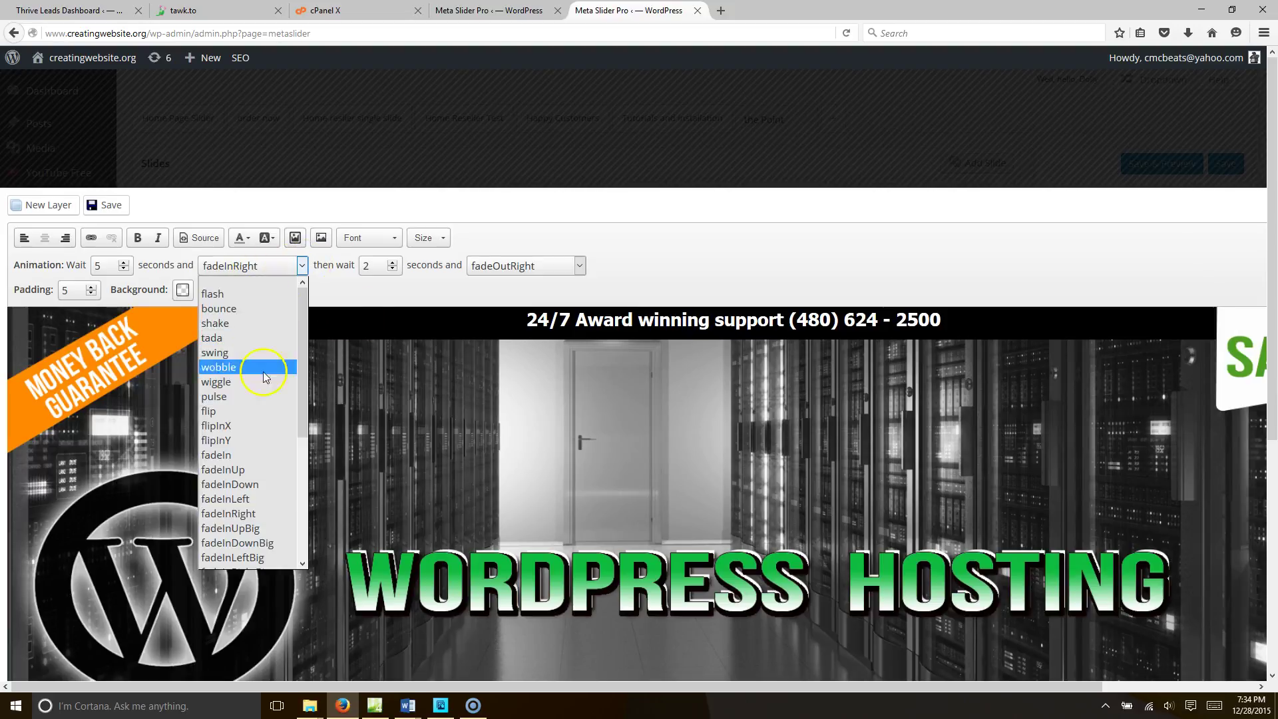
left_click(280, 498)
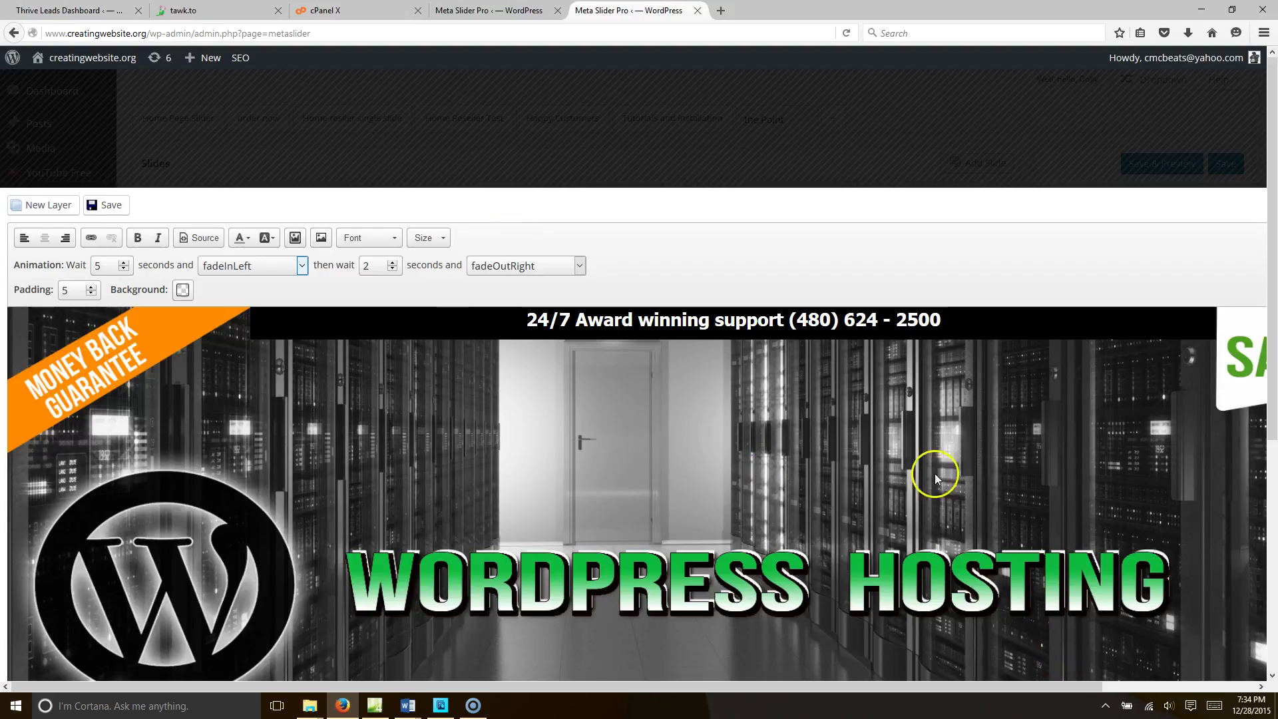
mouse_move(330, 307)
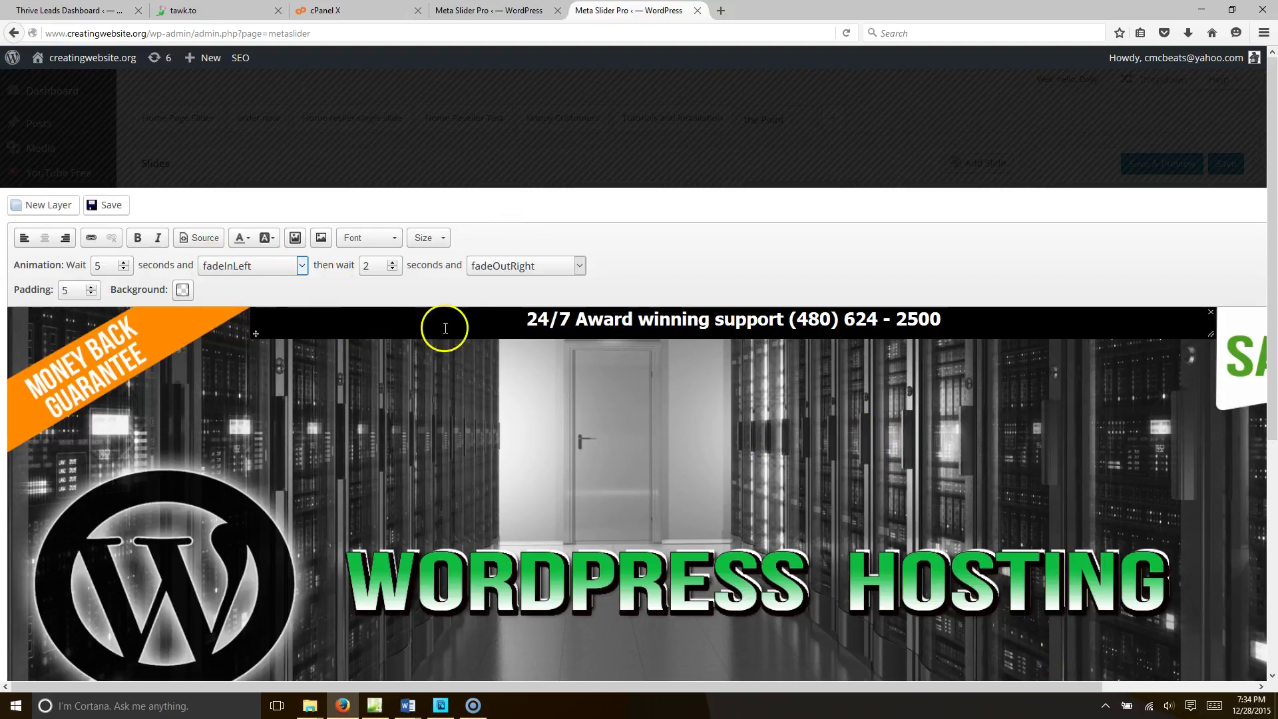
scroll(732, 432, "down", 5)
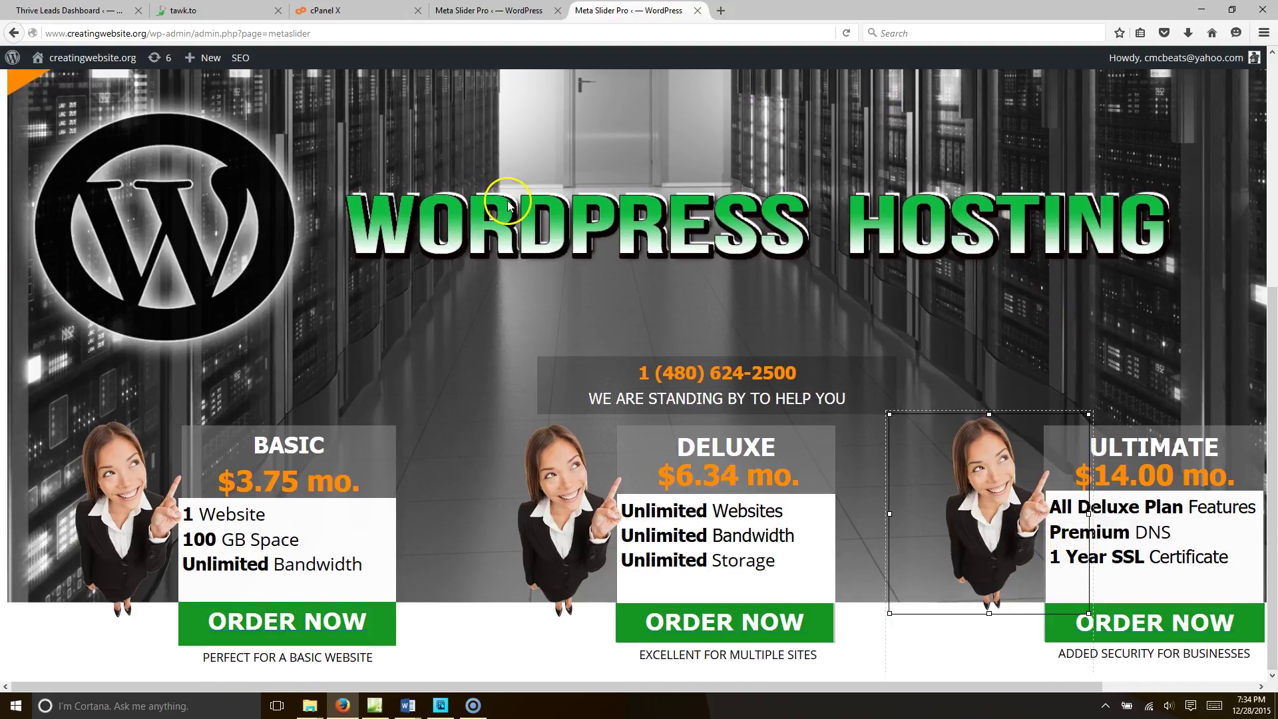
scroll(489, 193, "up", 5)
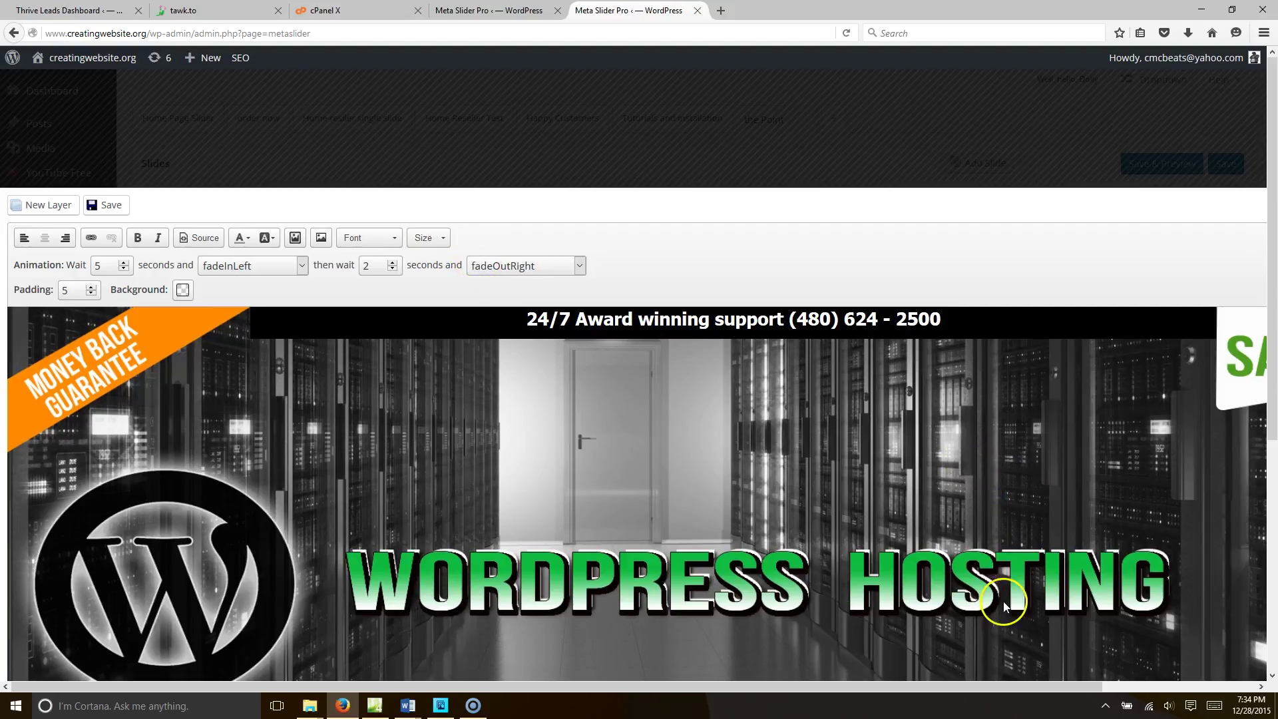
scroll(998, 593, "down", 5)
scroll(412, 253, "up", 5)
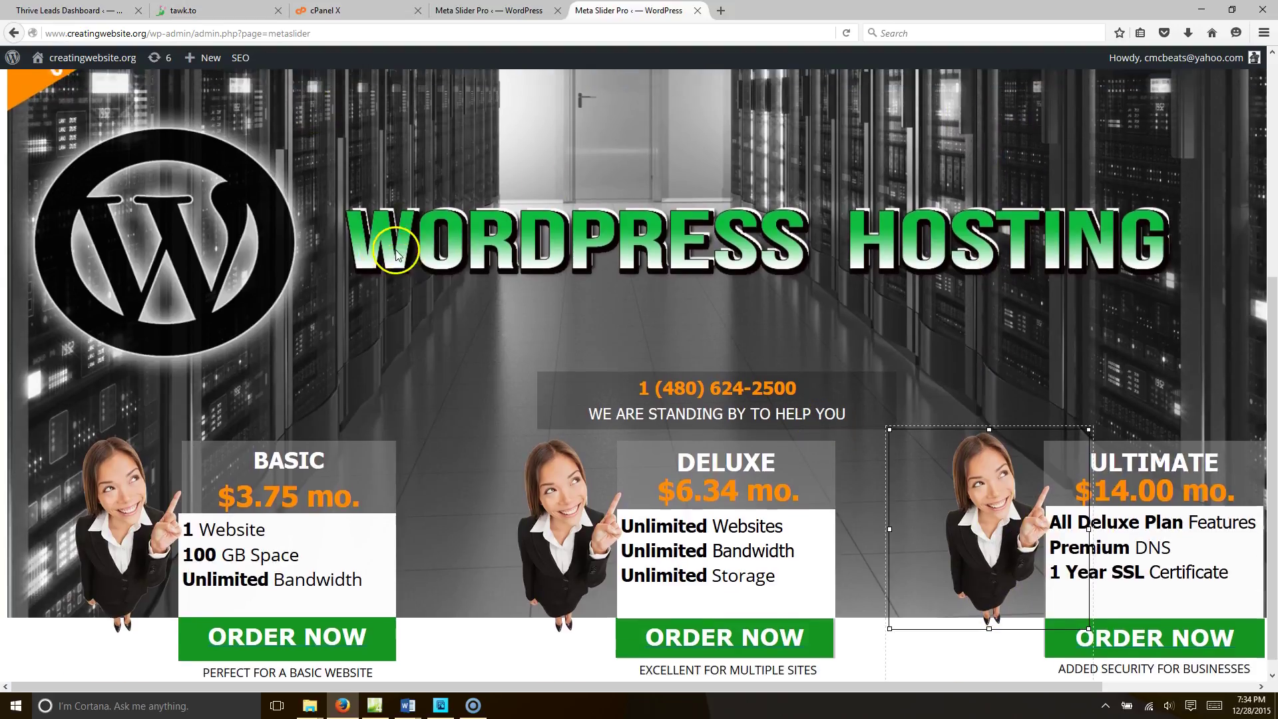
left_click(110, 205)
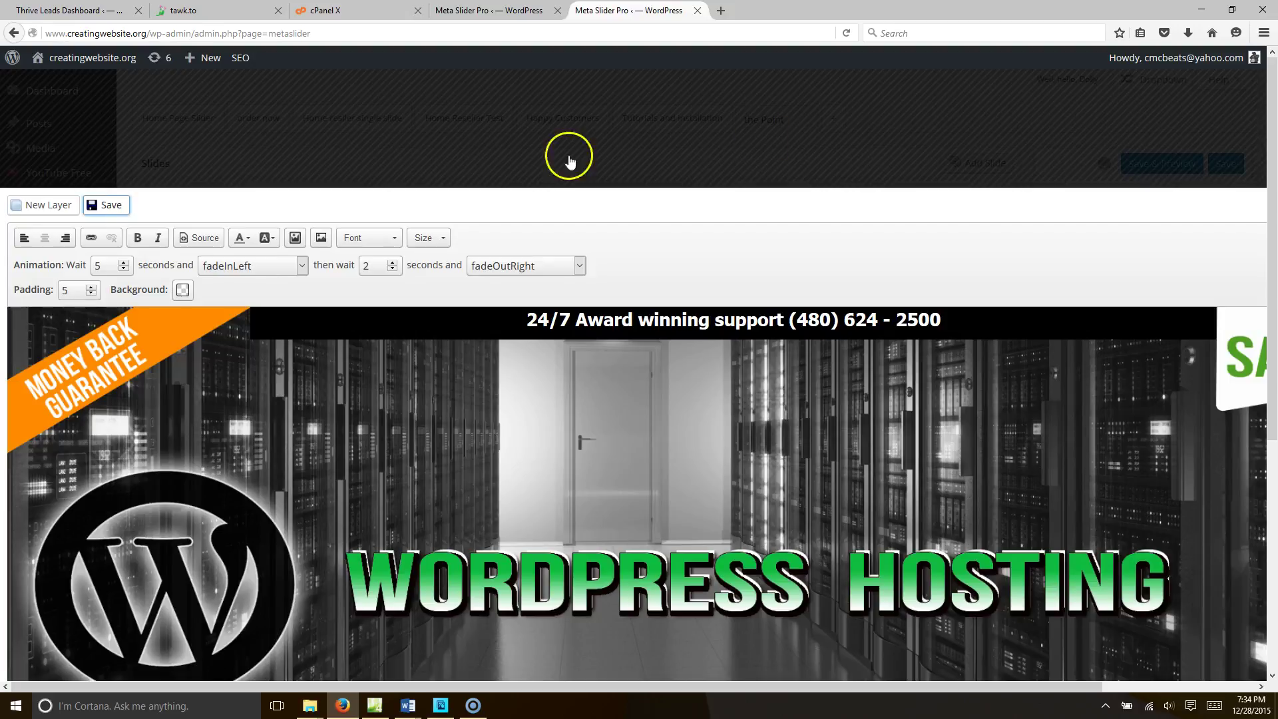
Close the layer editor, then save and preview the slider.
left_click_drag(644, 692, 798, 692)
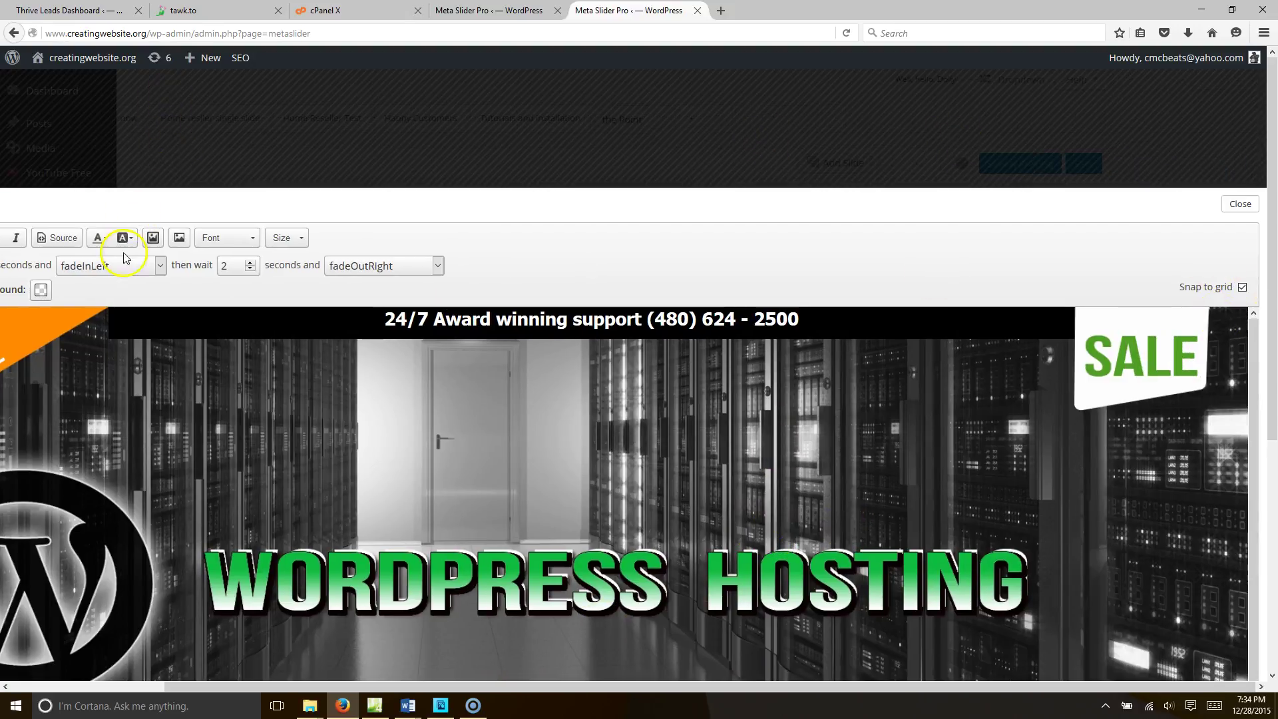
left_click(154, 270)
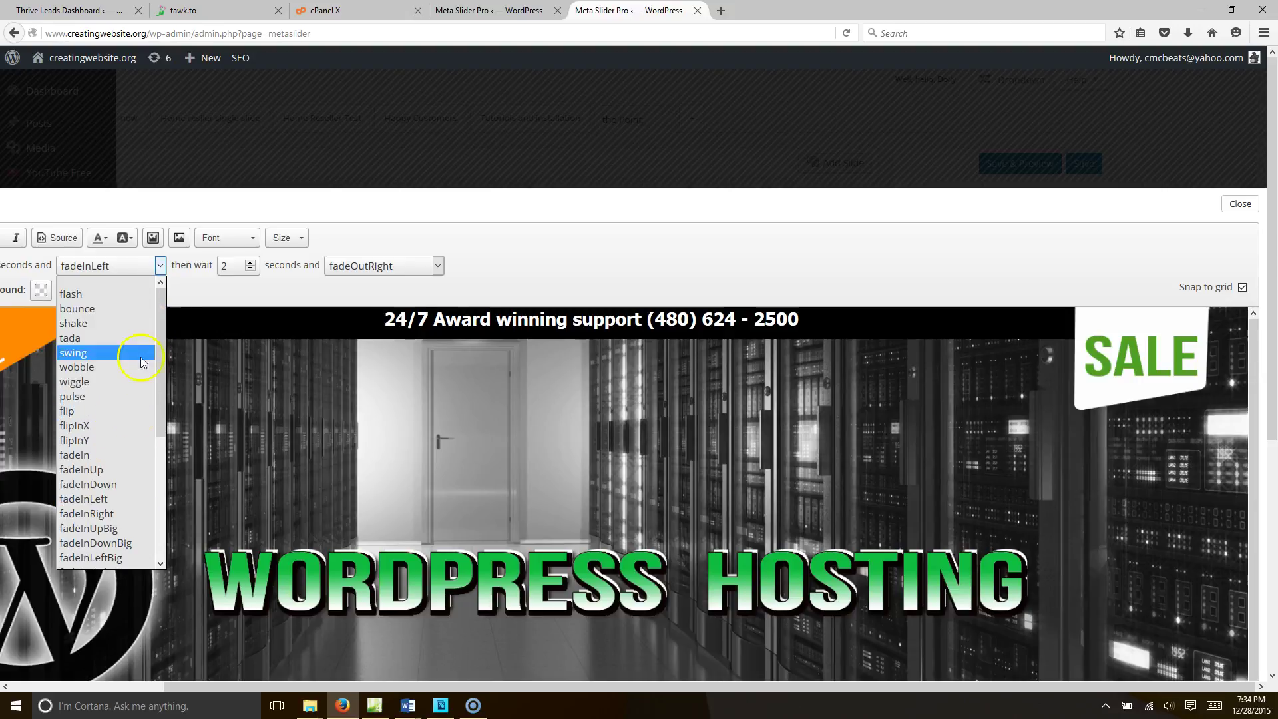
left_click(297, 368)
left_click(1239, 204)
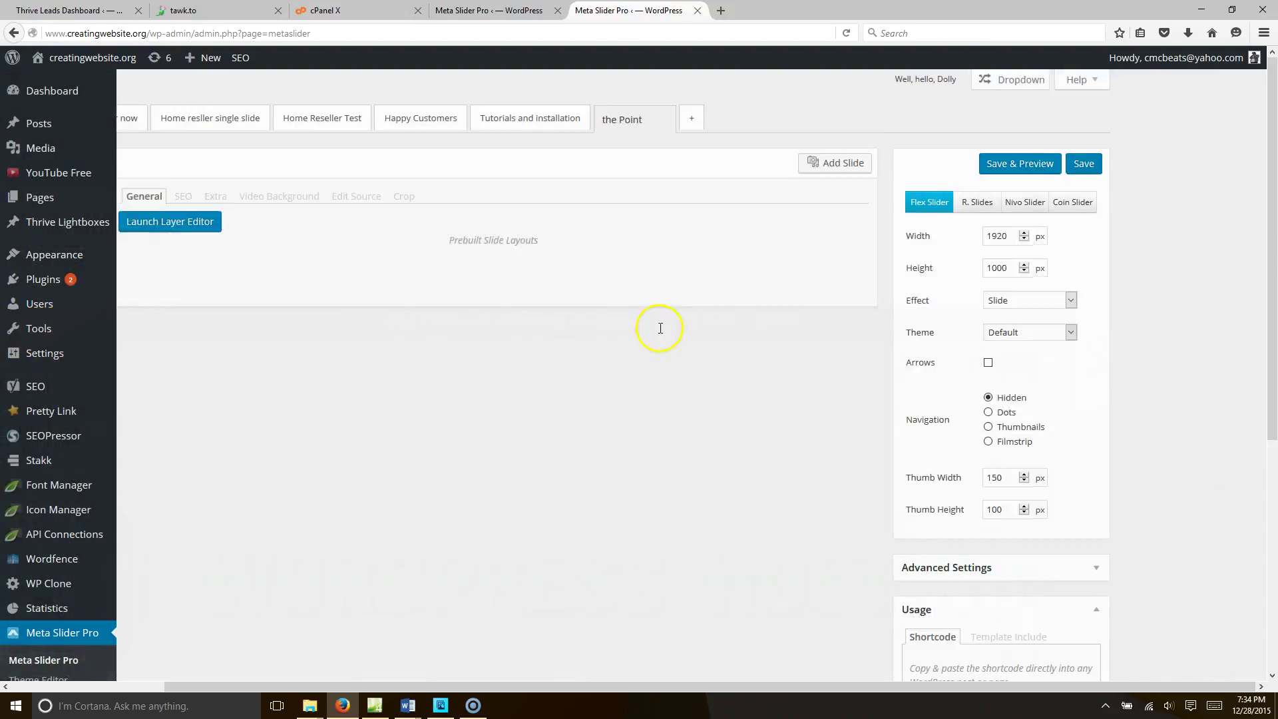
left_click(1175, 166)
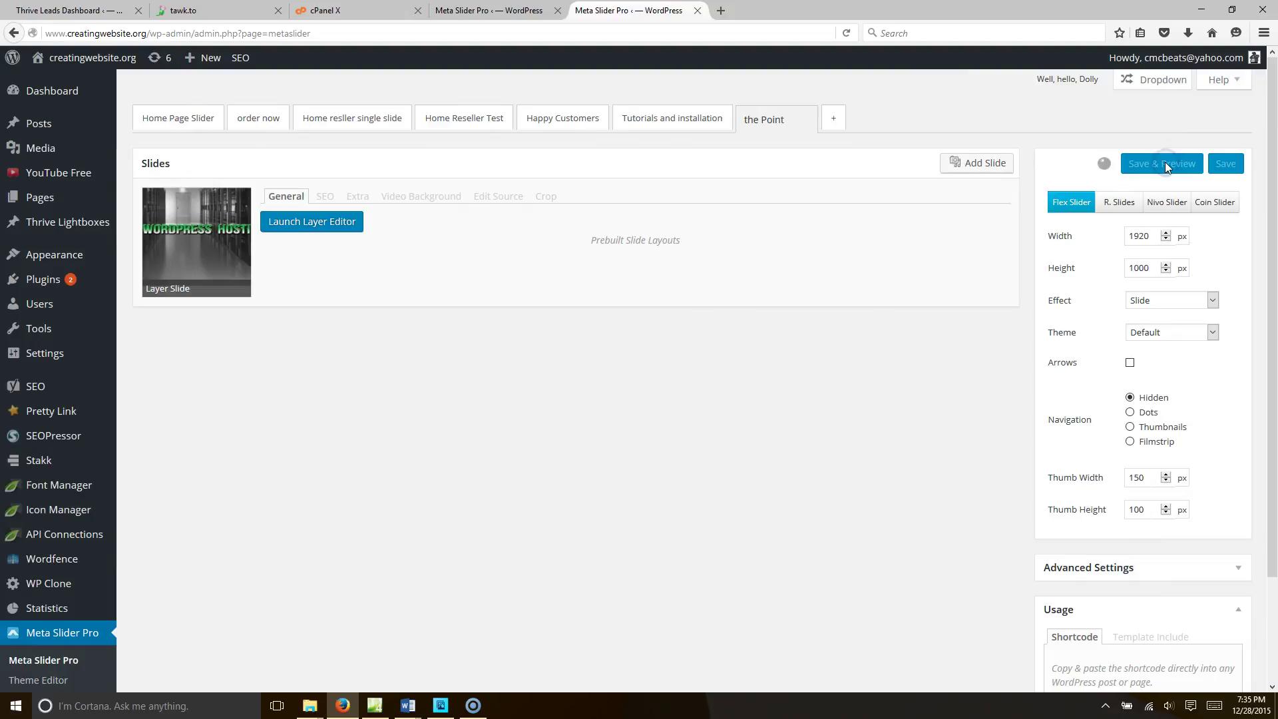
left_click(1145, 159)
Check the hosting plan layers and lady animations across the slider preview, then close it.
left_click(1019, 408)
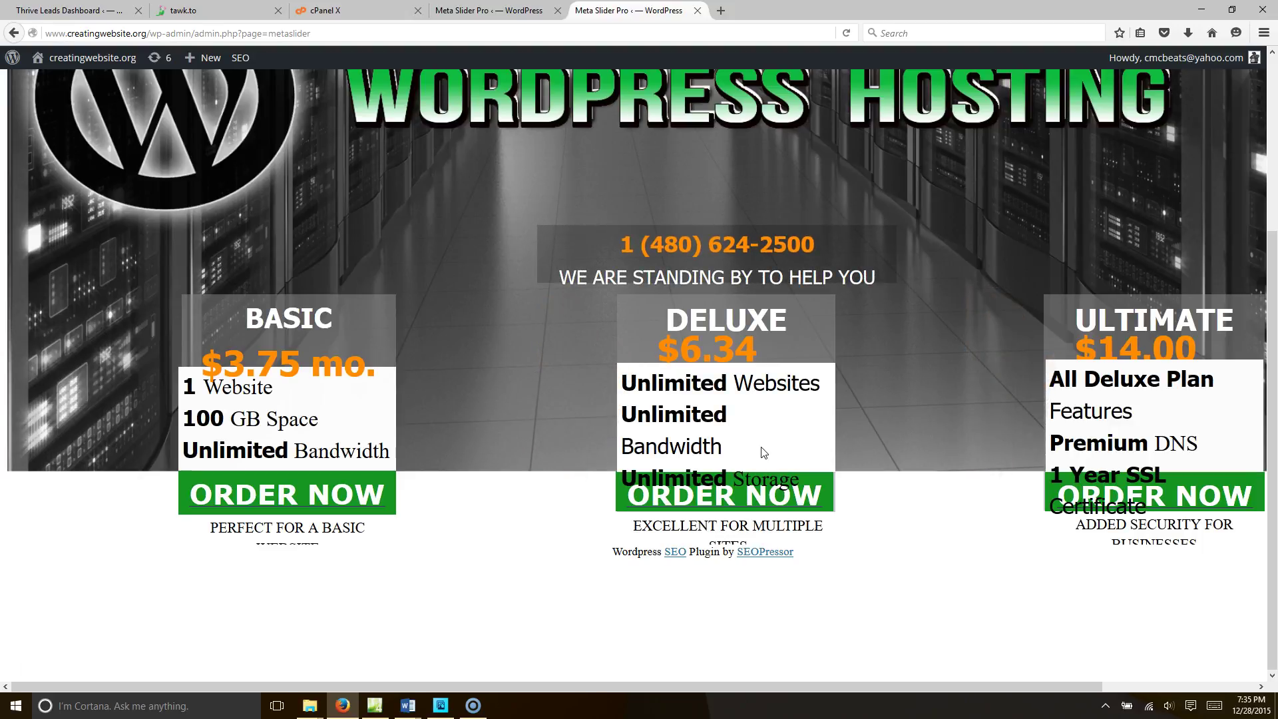
left_click(691, 421)
scroll(655, 374, "up", 3)
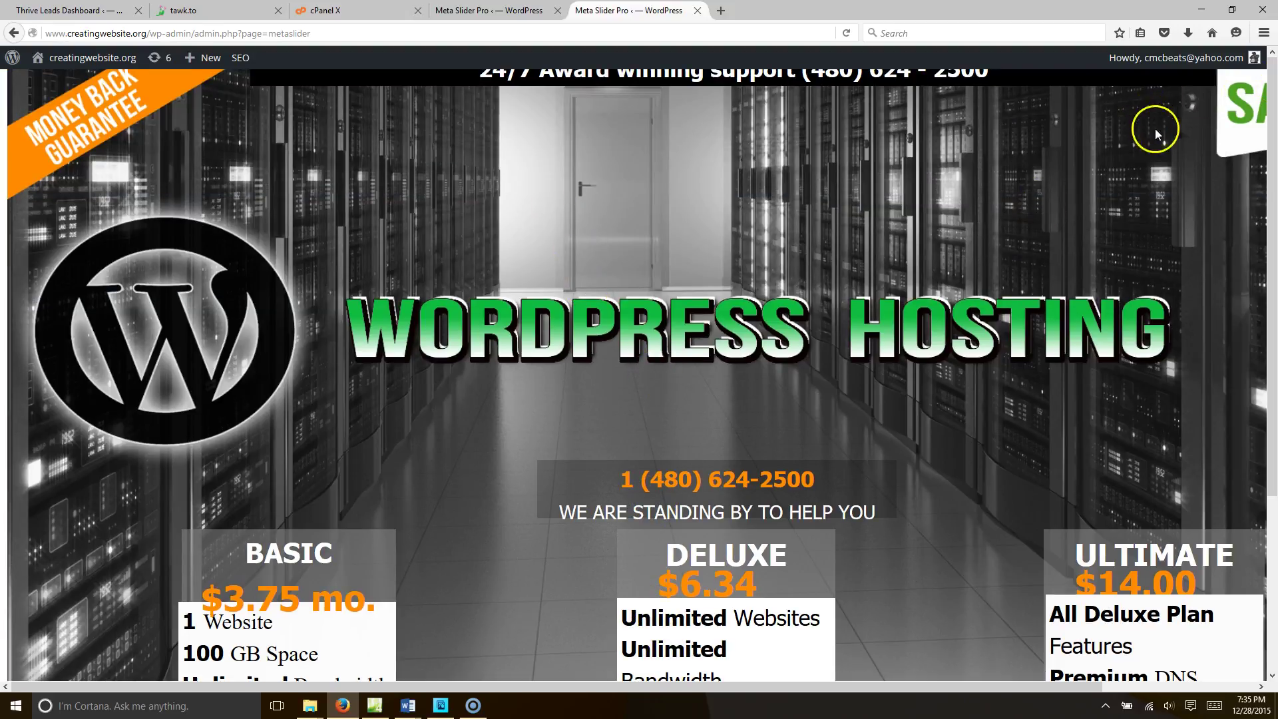
left_click_drag(921, 686, 1073, 686)
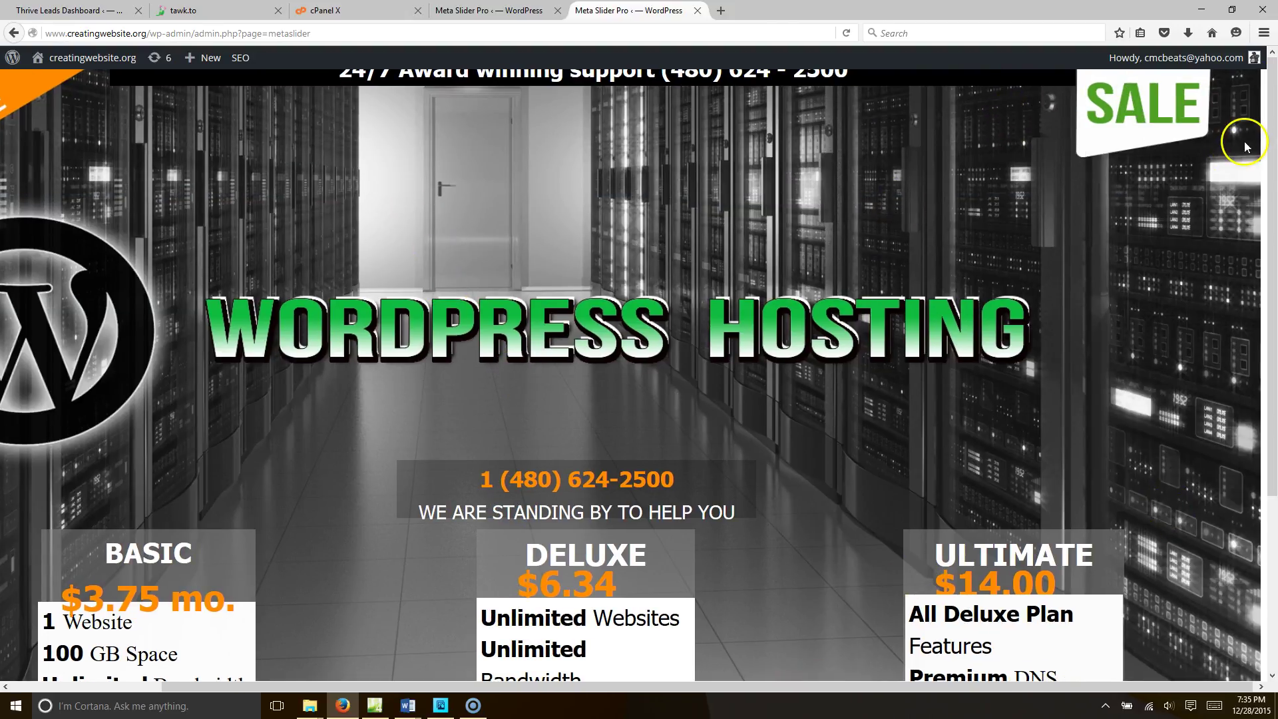
scroll(1212, 542, "down", 3)
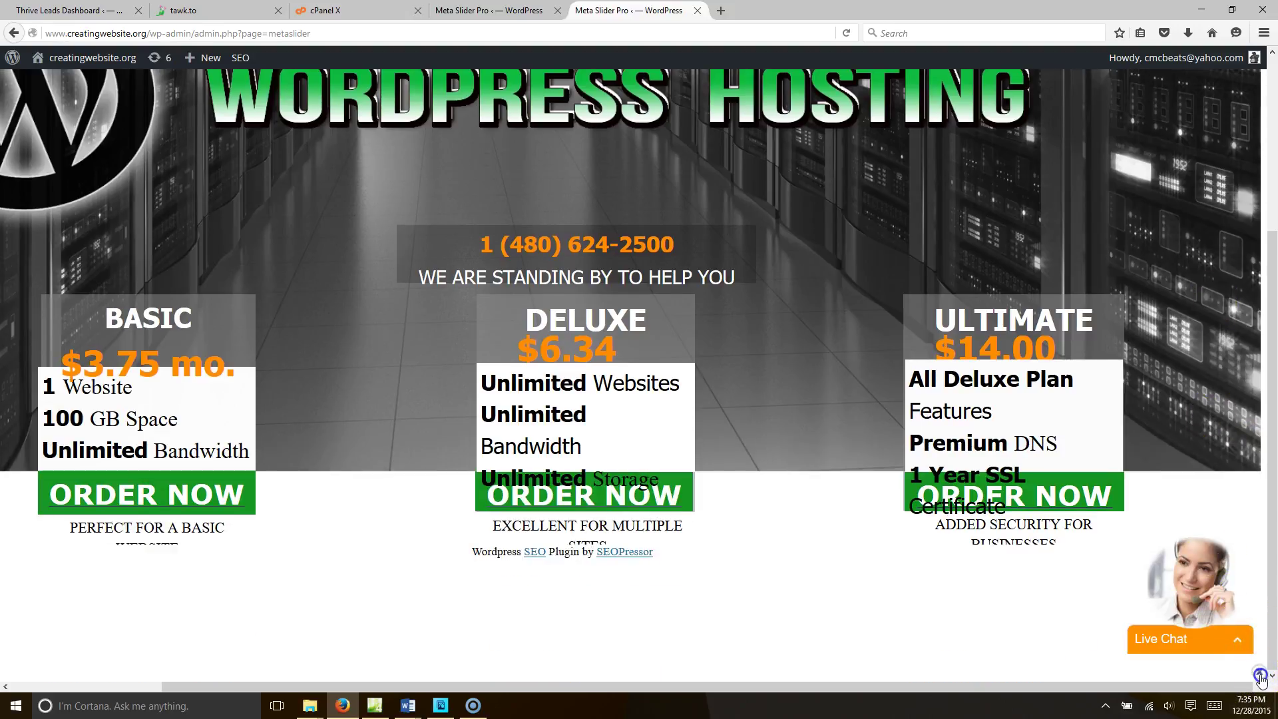
key("Escape")
scroll(1064, 283, "up", 2)
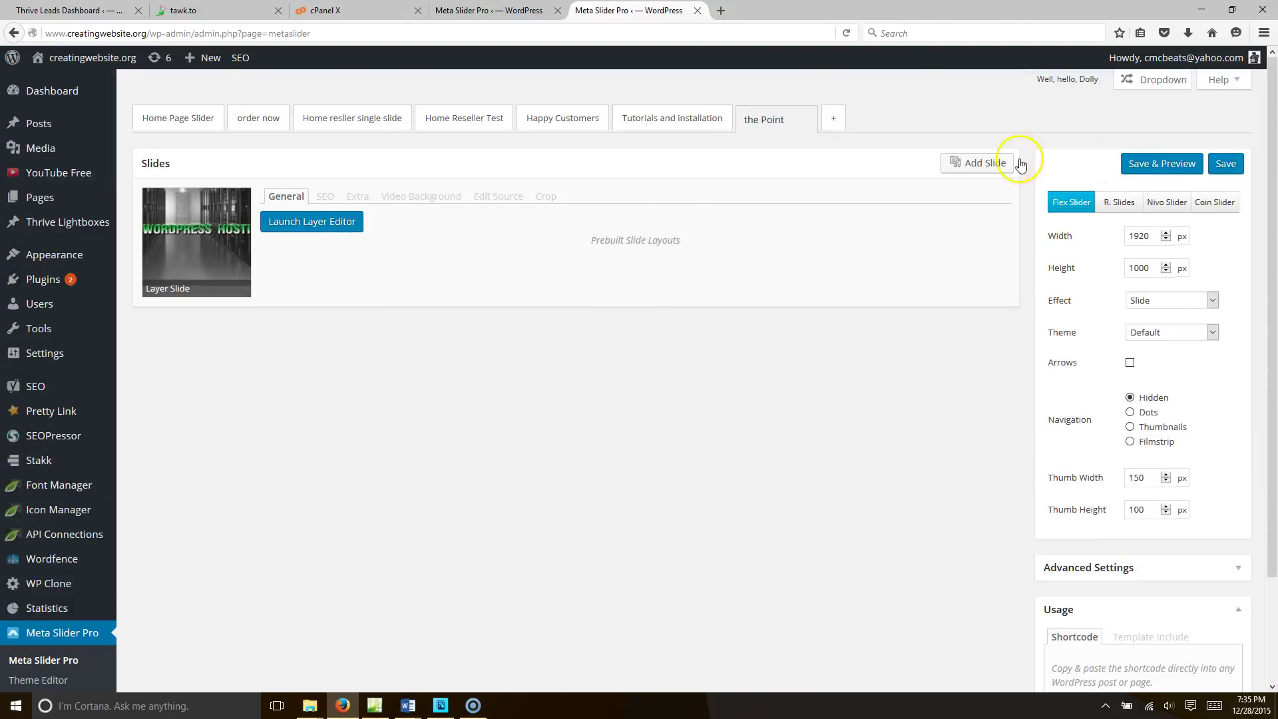
Save the slider and open the creatingwebsite.org home page in a new browser tab.
left_click(1226, 163)
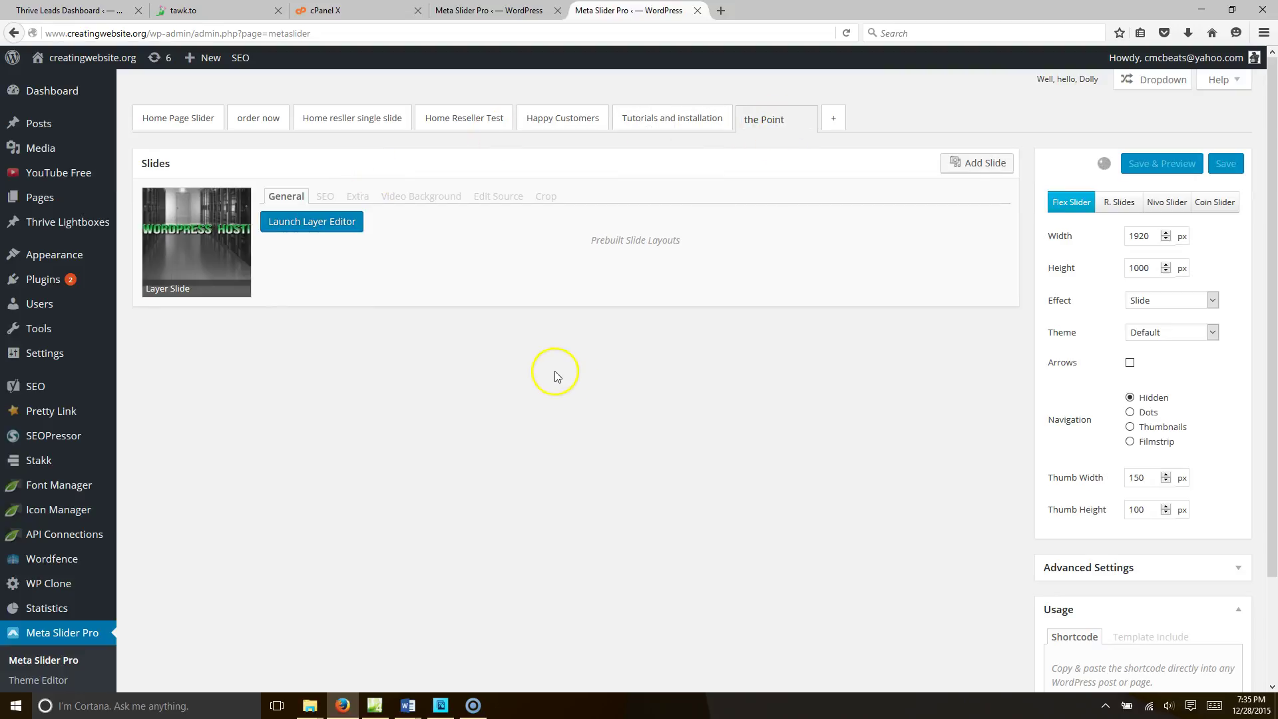
left_click(723, 9)
type("creatingwebsite.org/")
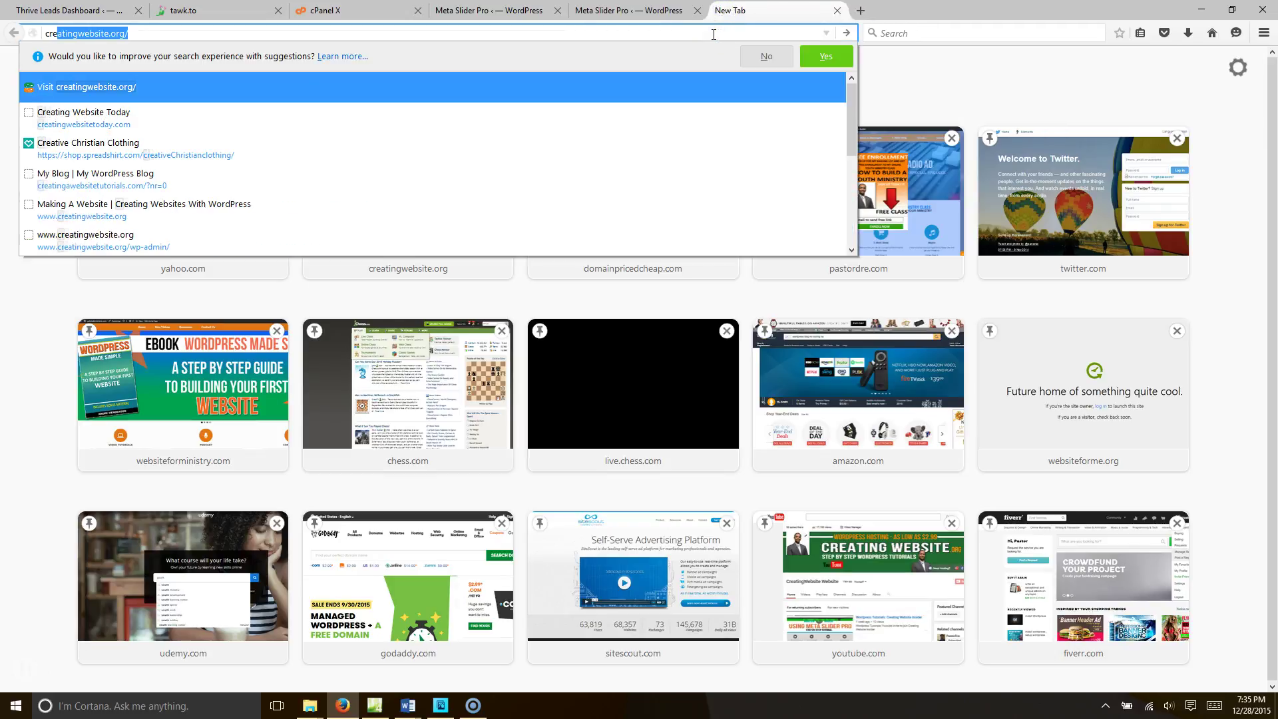
key("Return")
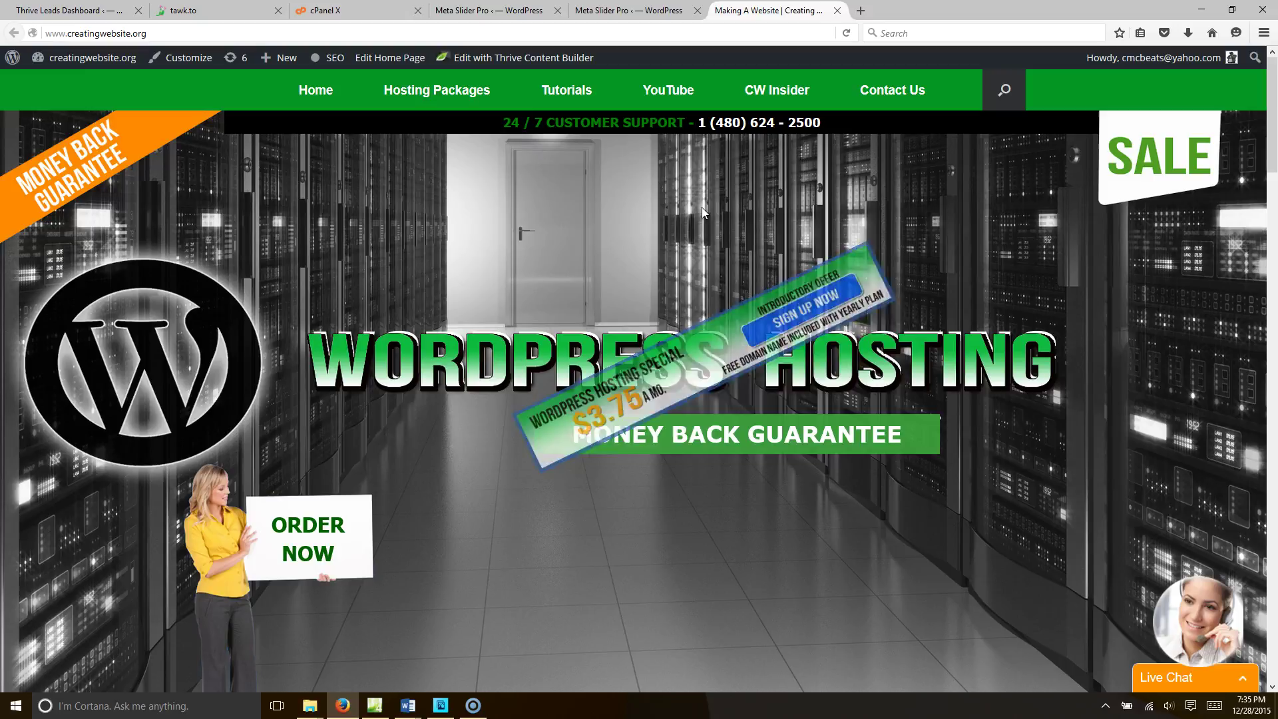
left_click(705, 100)
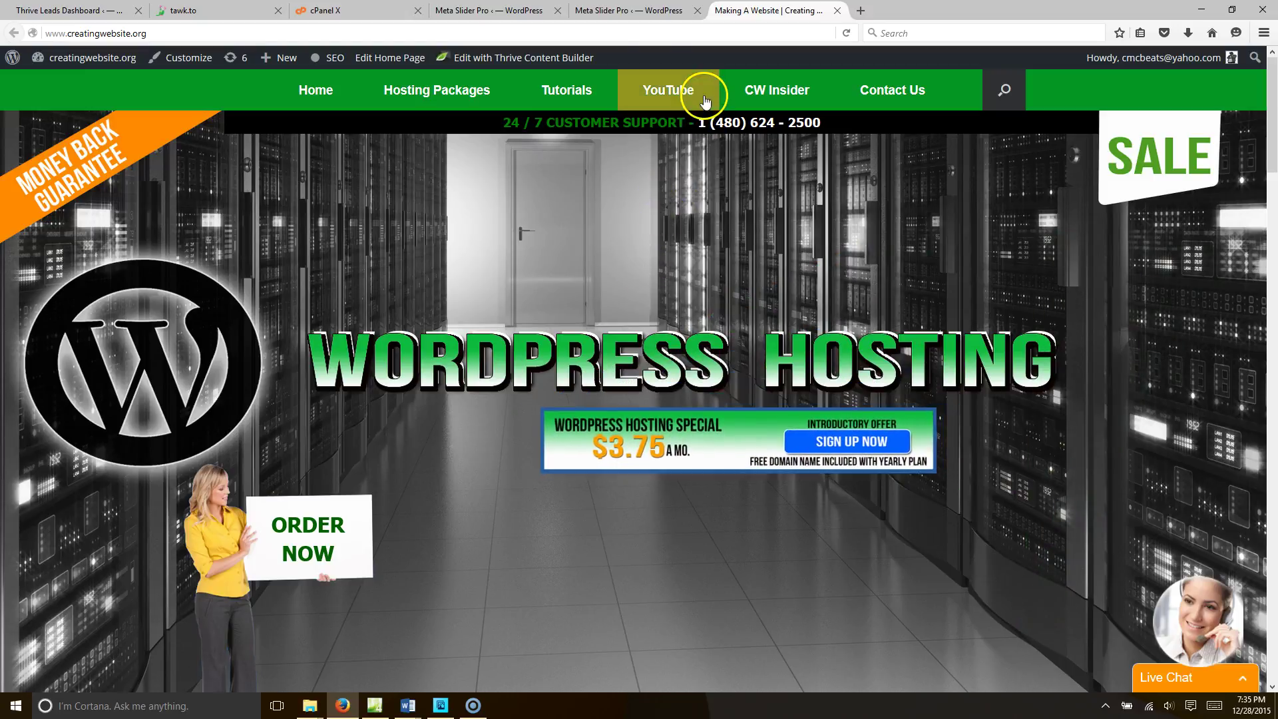
In the Vantage Premium theme settings, set the Home Page Slider to "Slider: the Point" and save the settings.
left_click(626, 10)
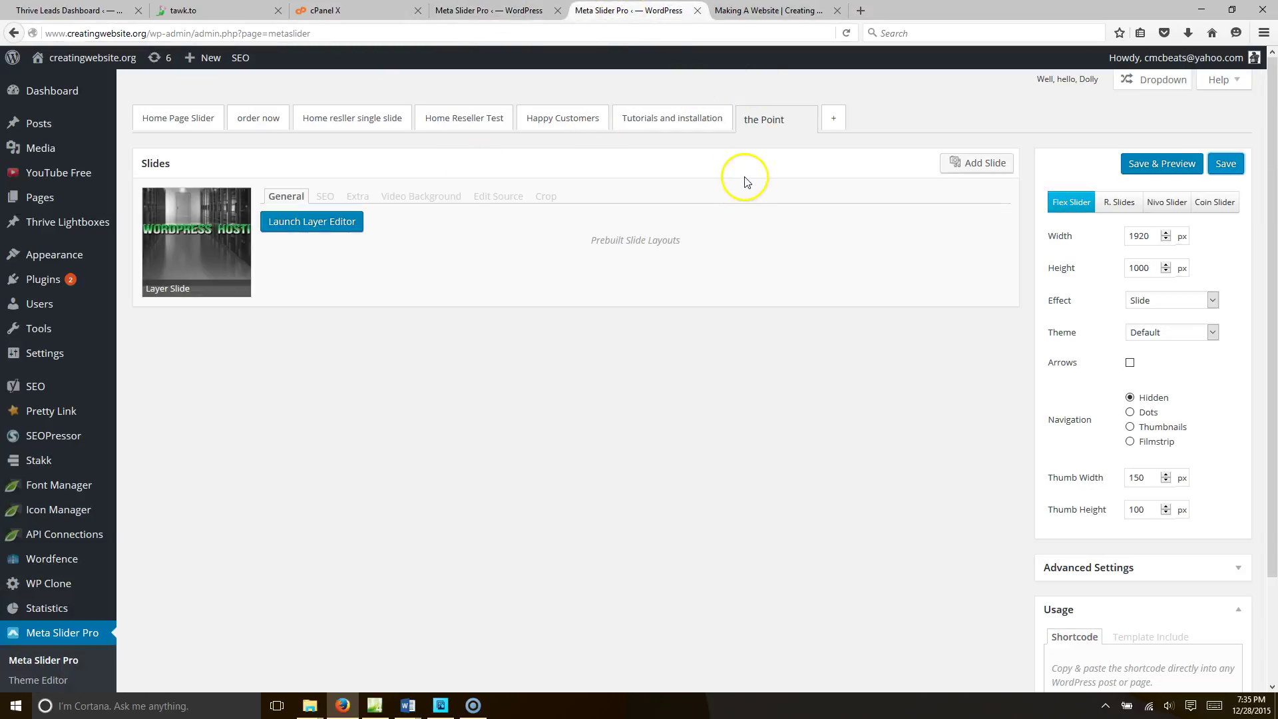
mouse_move(32, 256)
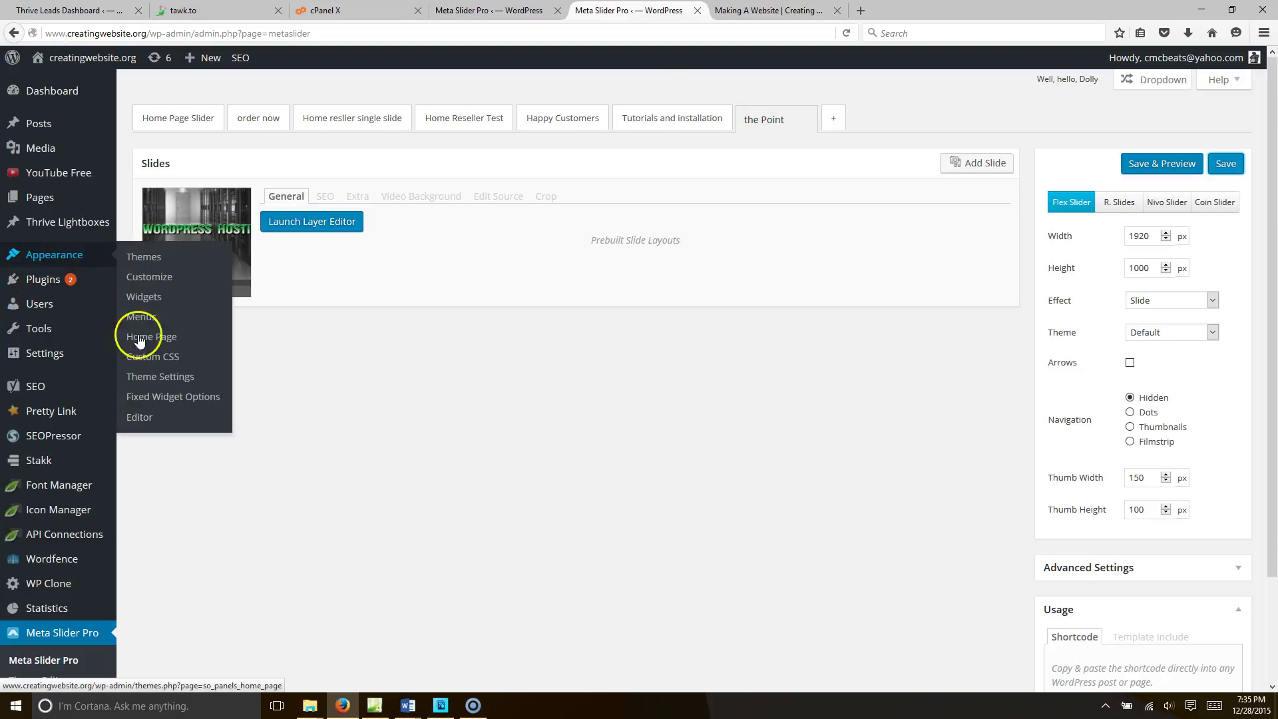
left_click(143, 376)
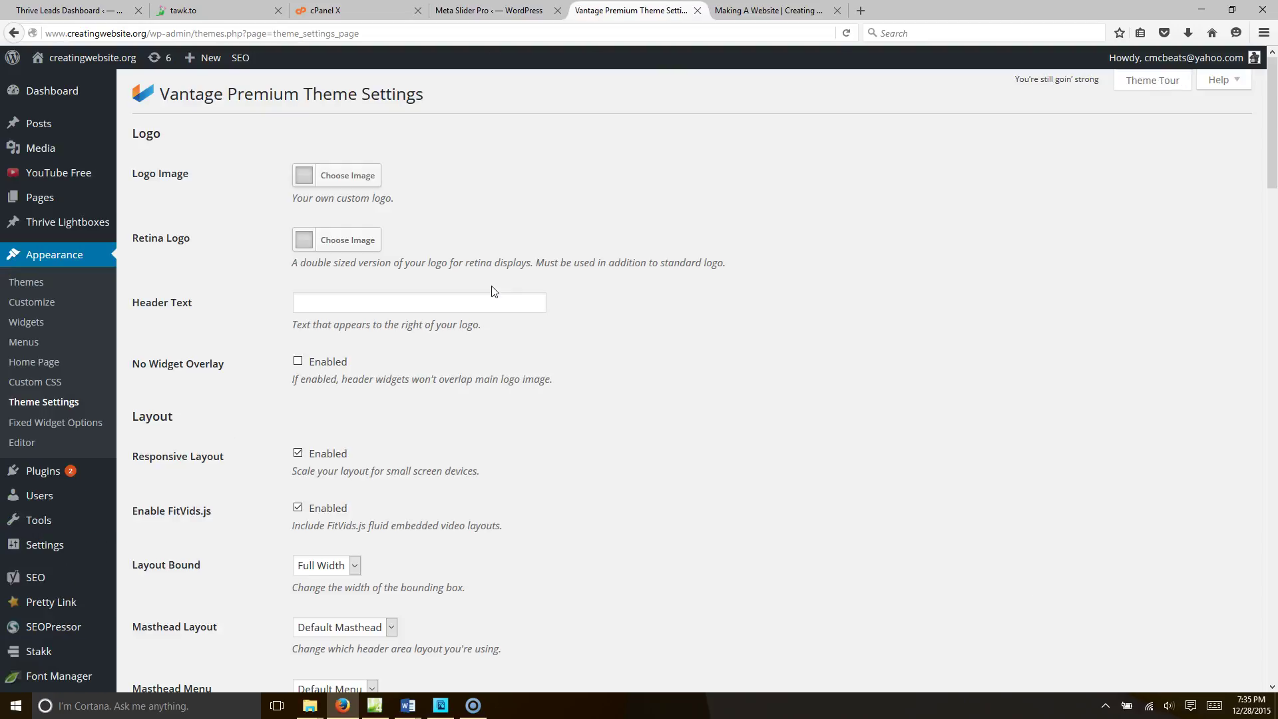
scroll(494, 291, "down", 8)
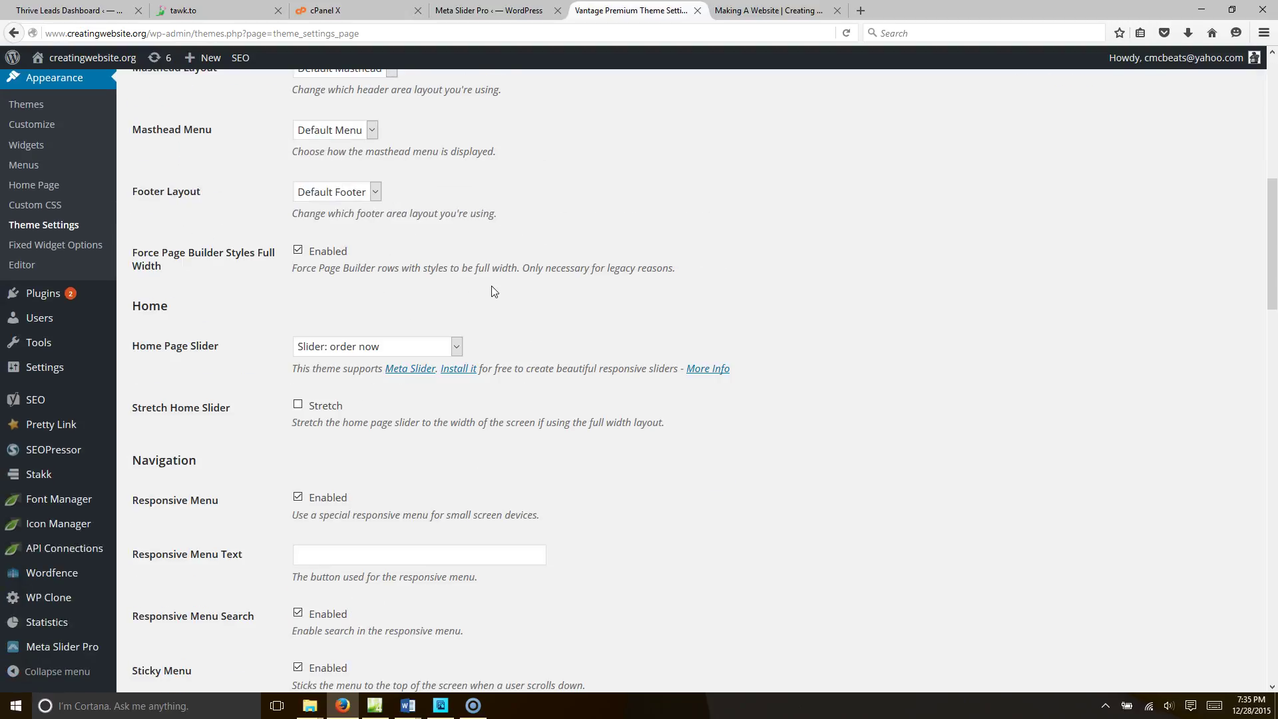
left_click(462, 349)
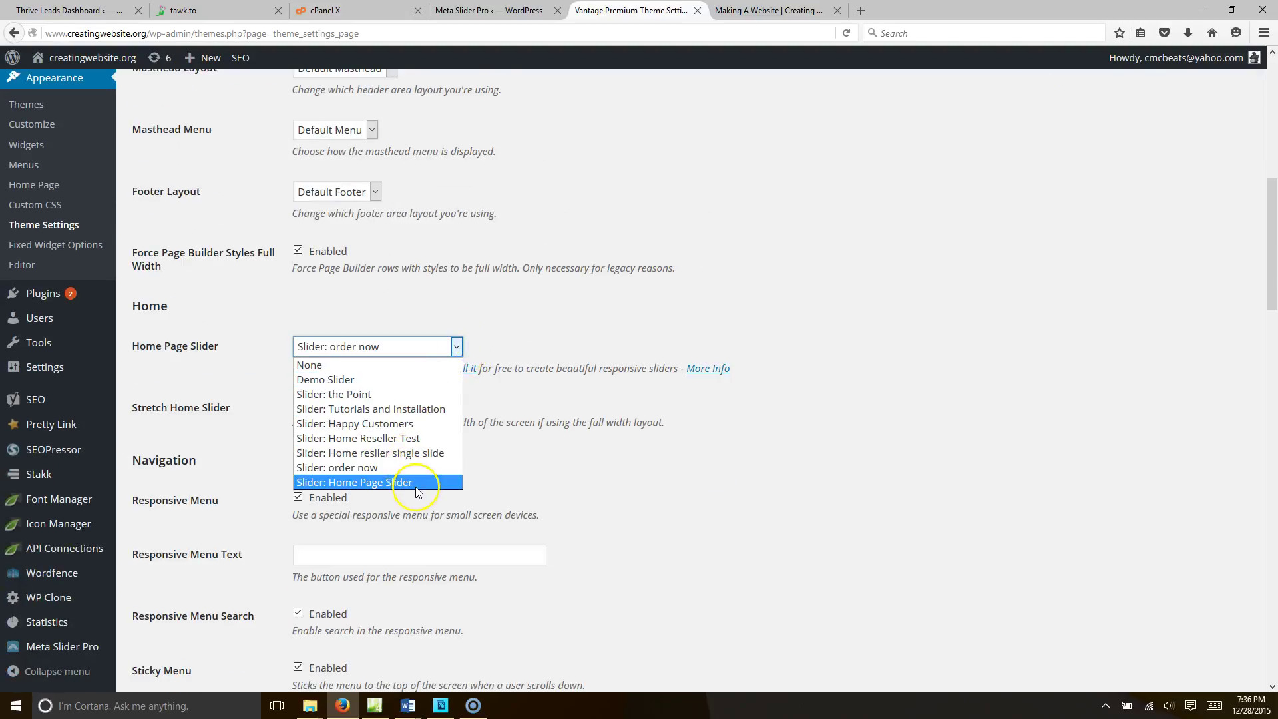
left_click(390, 399)
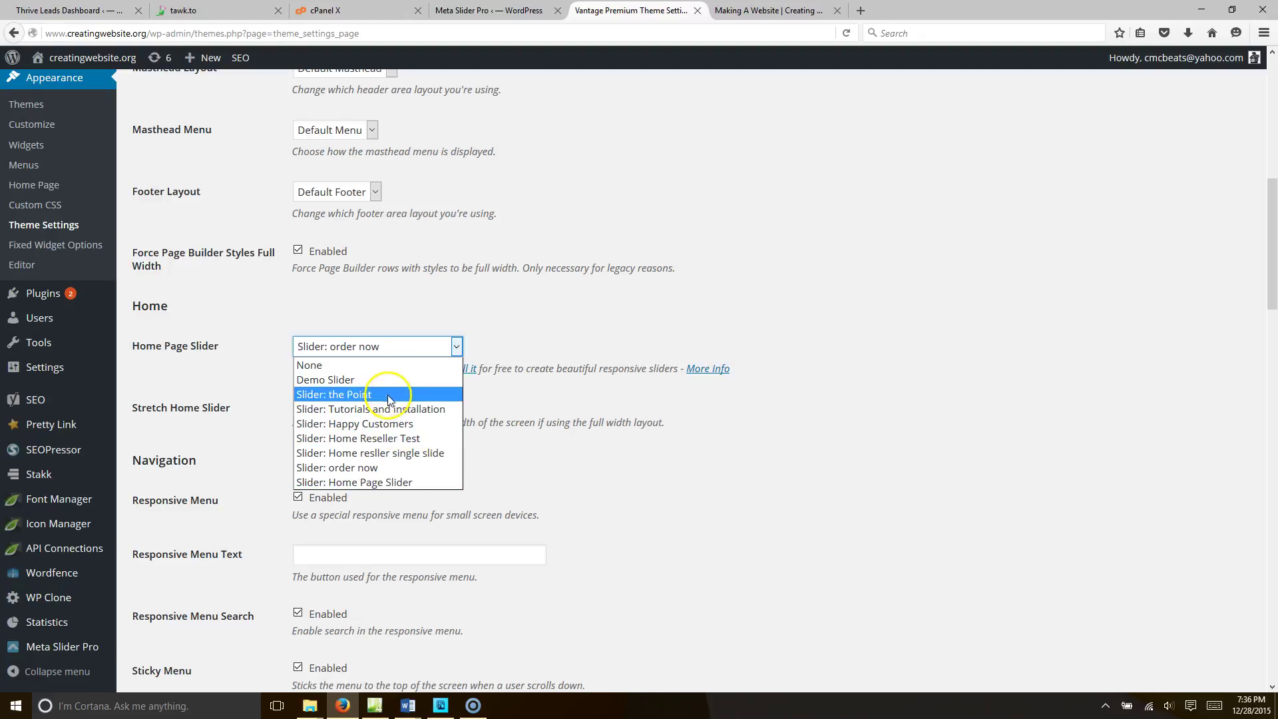
scroll(466, 466, "down", 20)
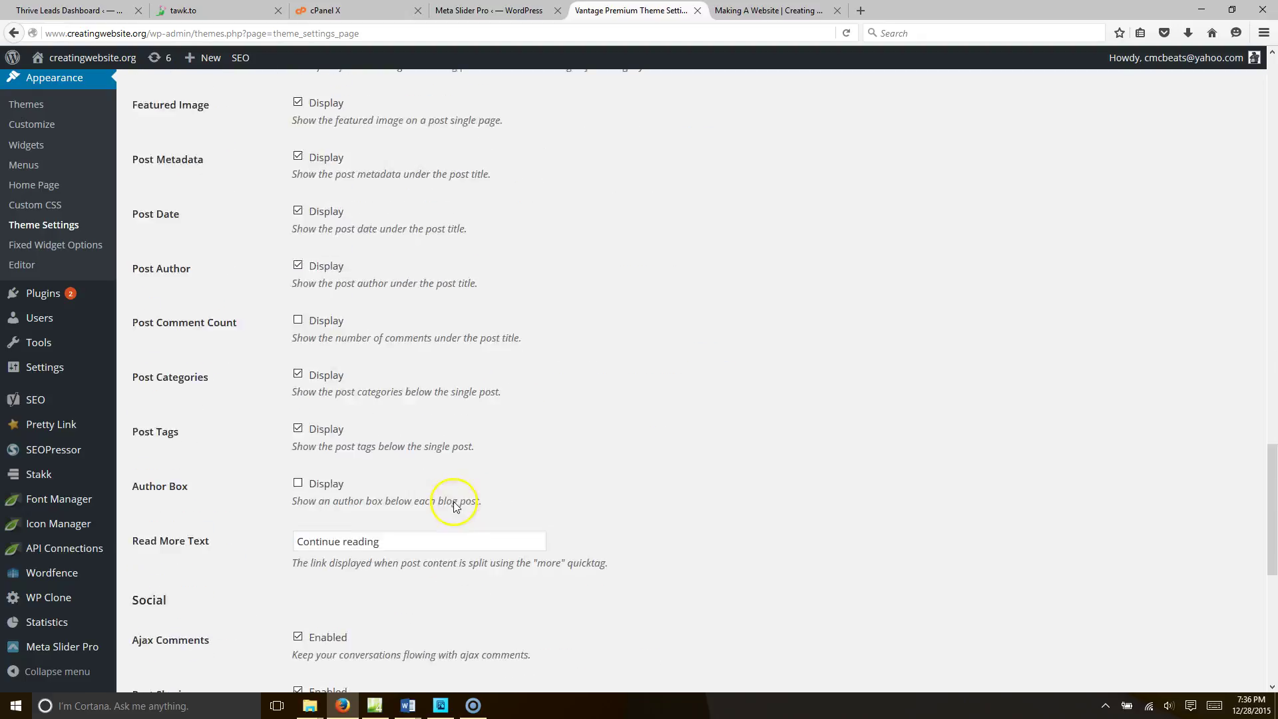
scroll(299, 622, "down", 3)
left_click(175, 635)
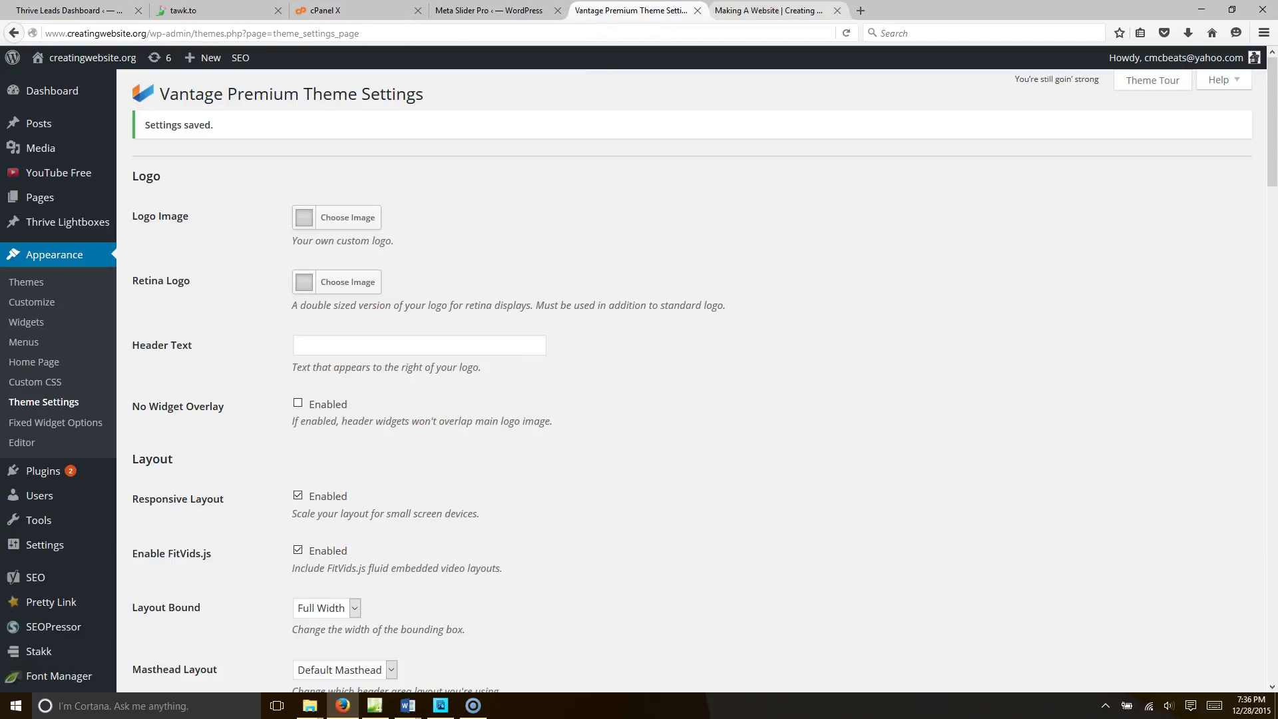
Reload the creatingwebsite.org home page and check the hosting plan slide on the live site.
left_click(764, 10)
left_click(746, 29)
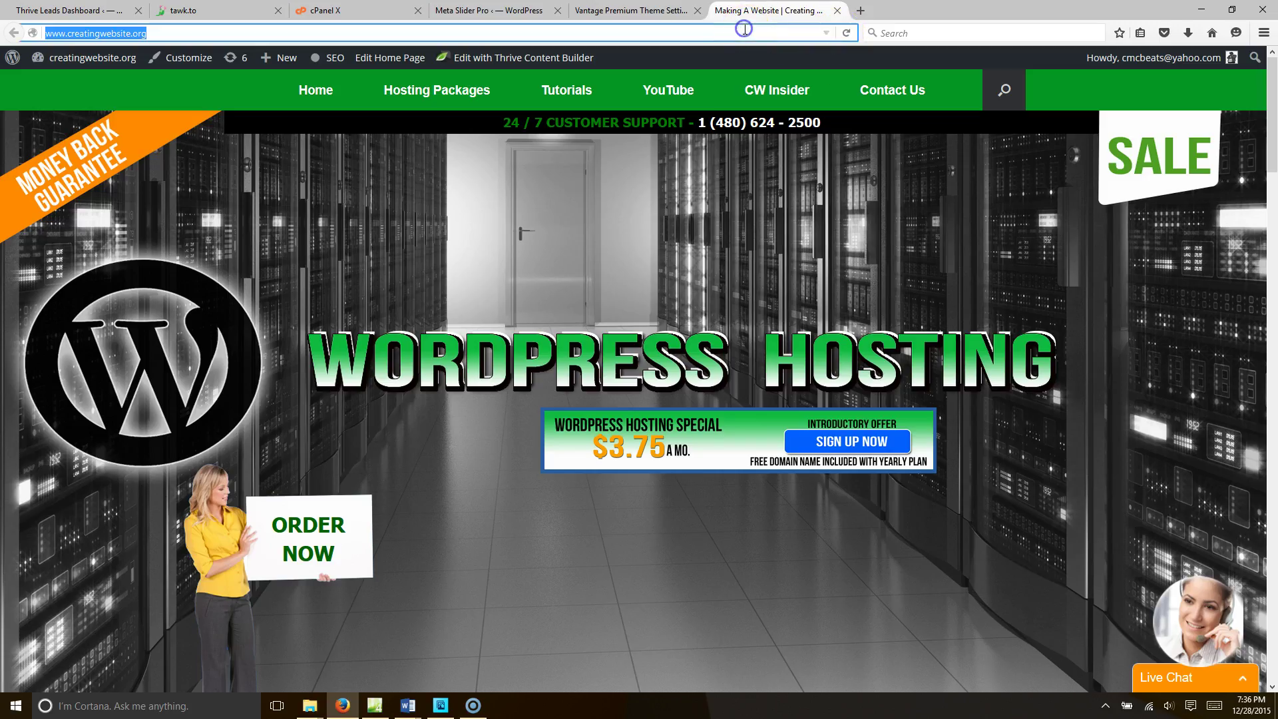
type("crea")
key("Return")
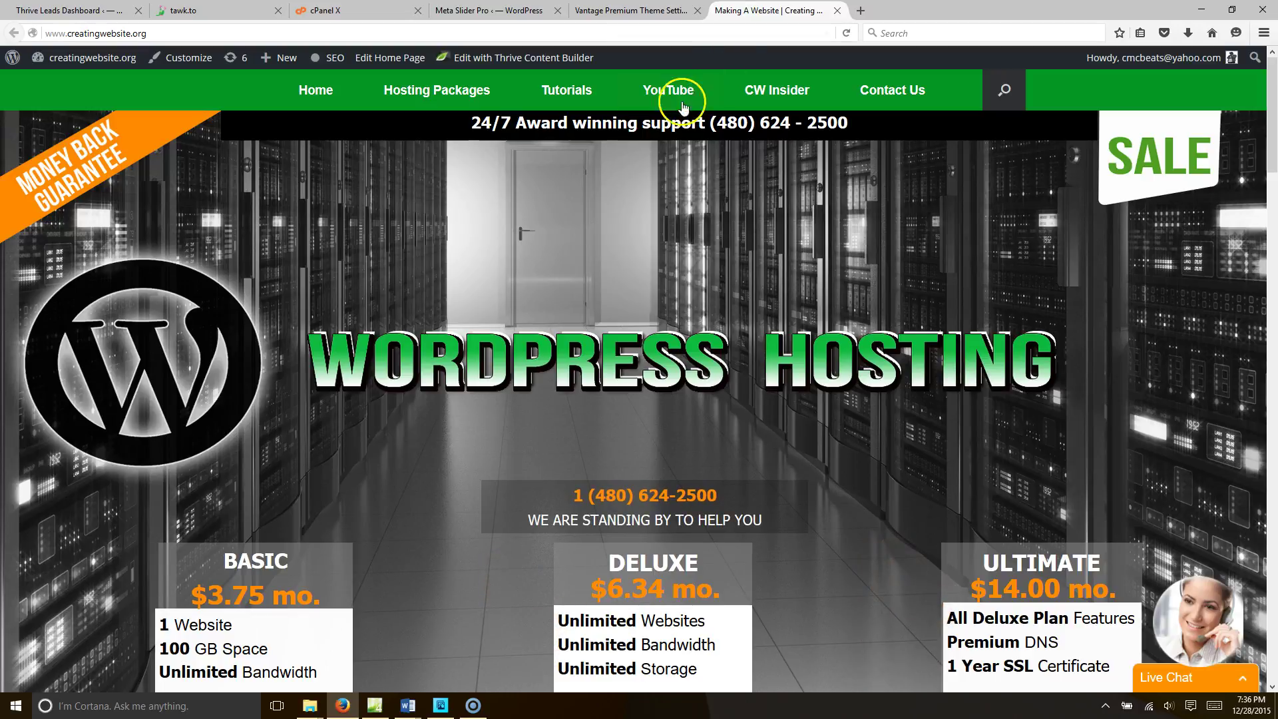
scroll(652, 226, "down", 1)
scroll(653, 227, "down", 5)
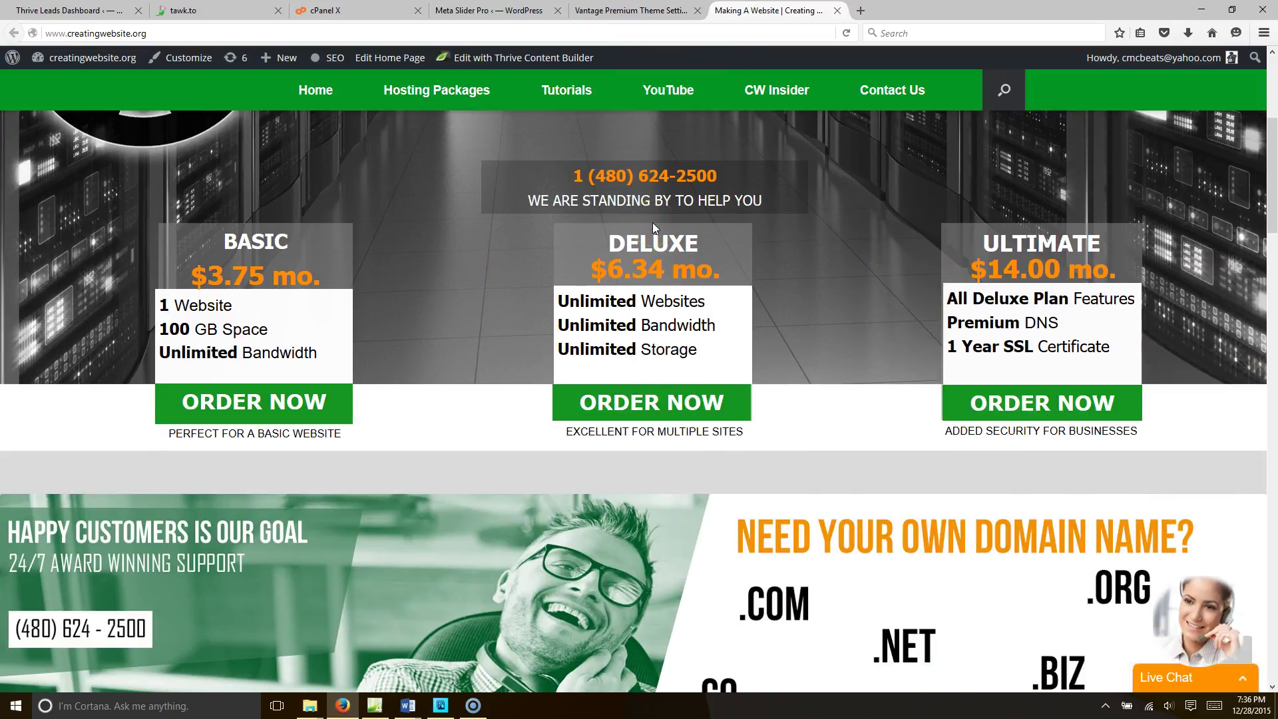